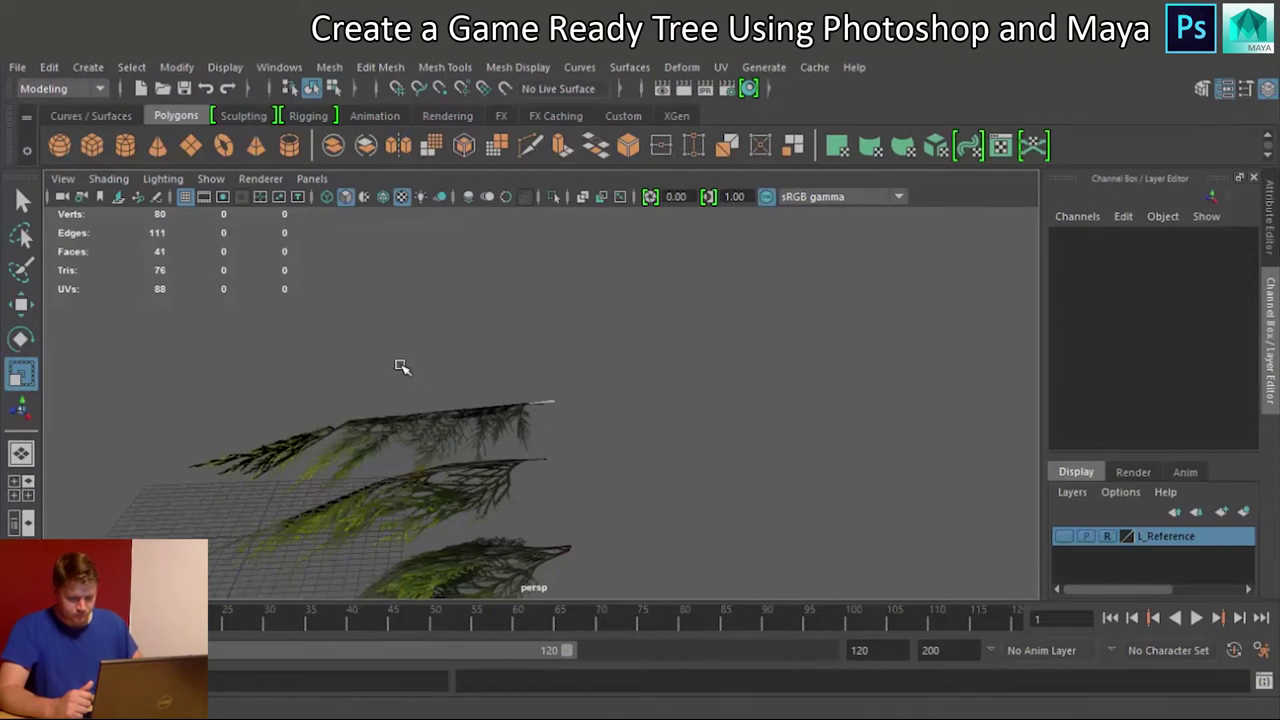
Step: Select all the branch pieces and move them along Z away from the origin, placing the stump at about Z 164
scroll(420, 378, "down", 5)
left_click_drag(466, 366, 654, 568)
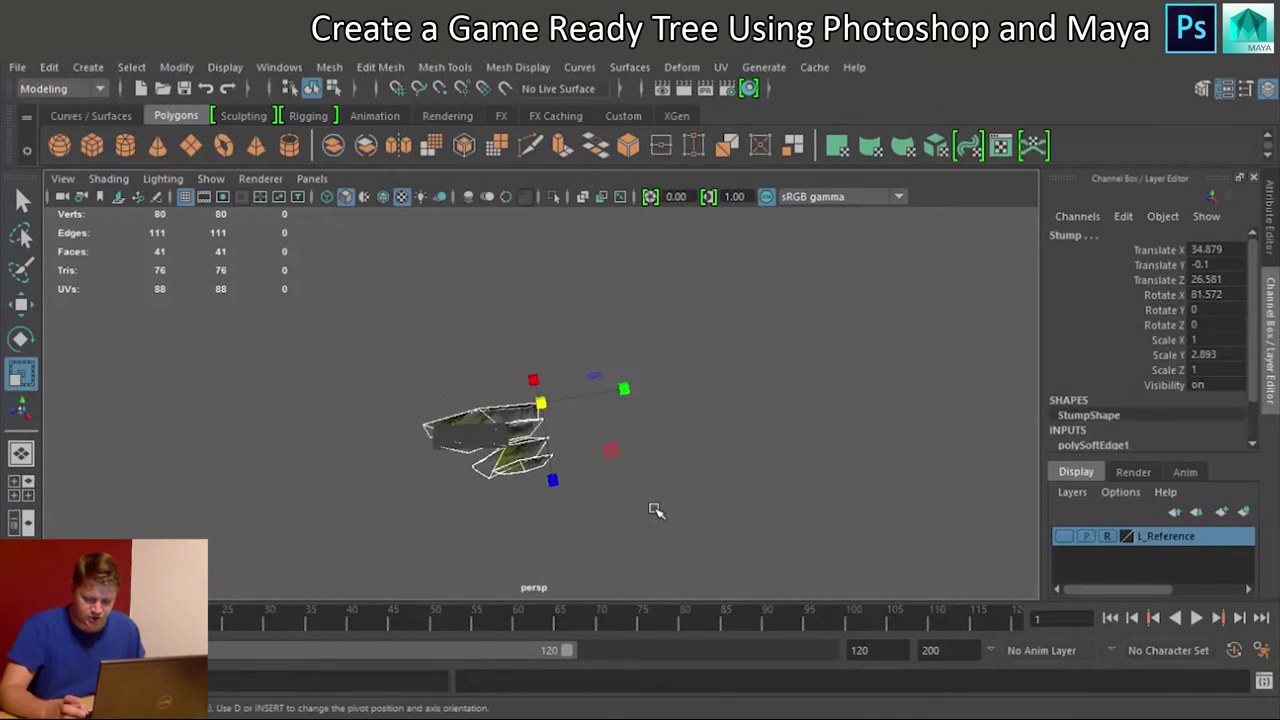
key("w")
left_click_drag(629, 400, 988, 388)
scroll(493, 487, "up", 5)
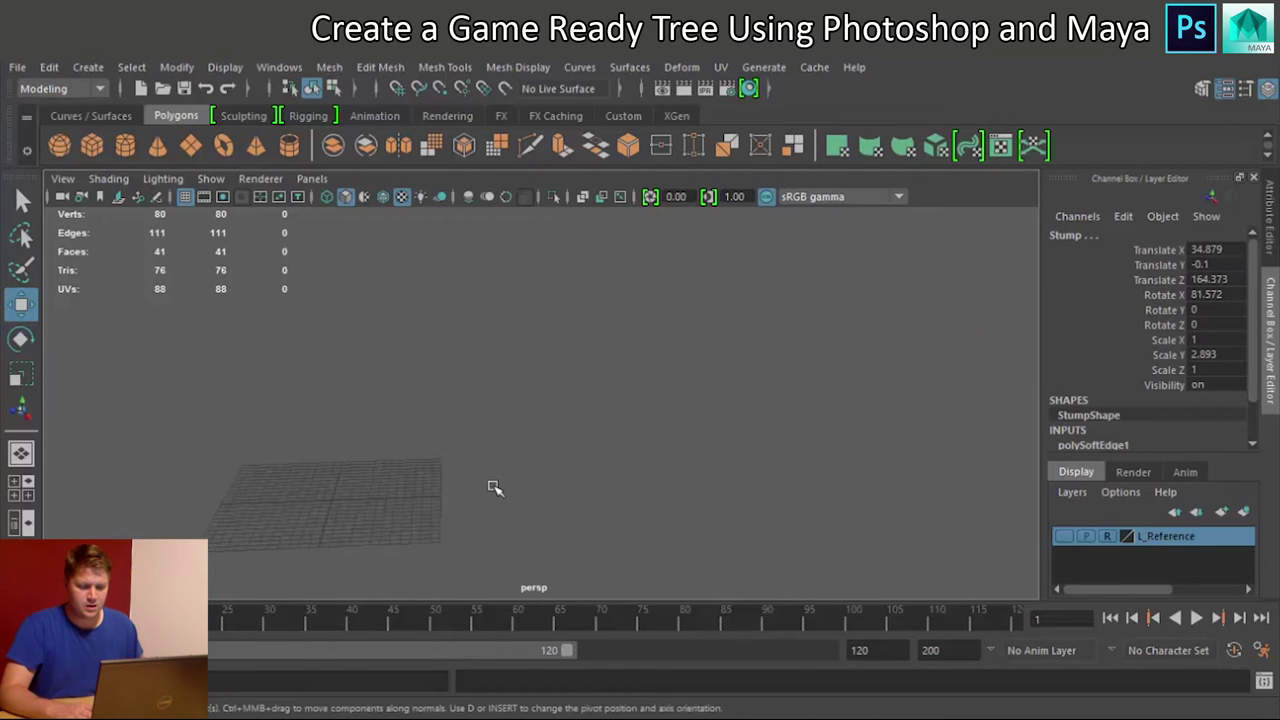
middle_click_drag(491, 480, 638, 437, "alt")
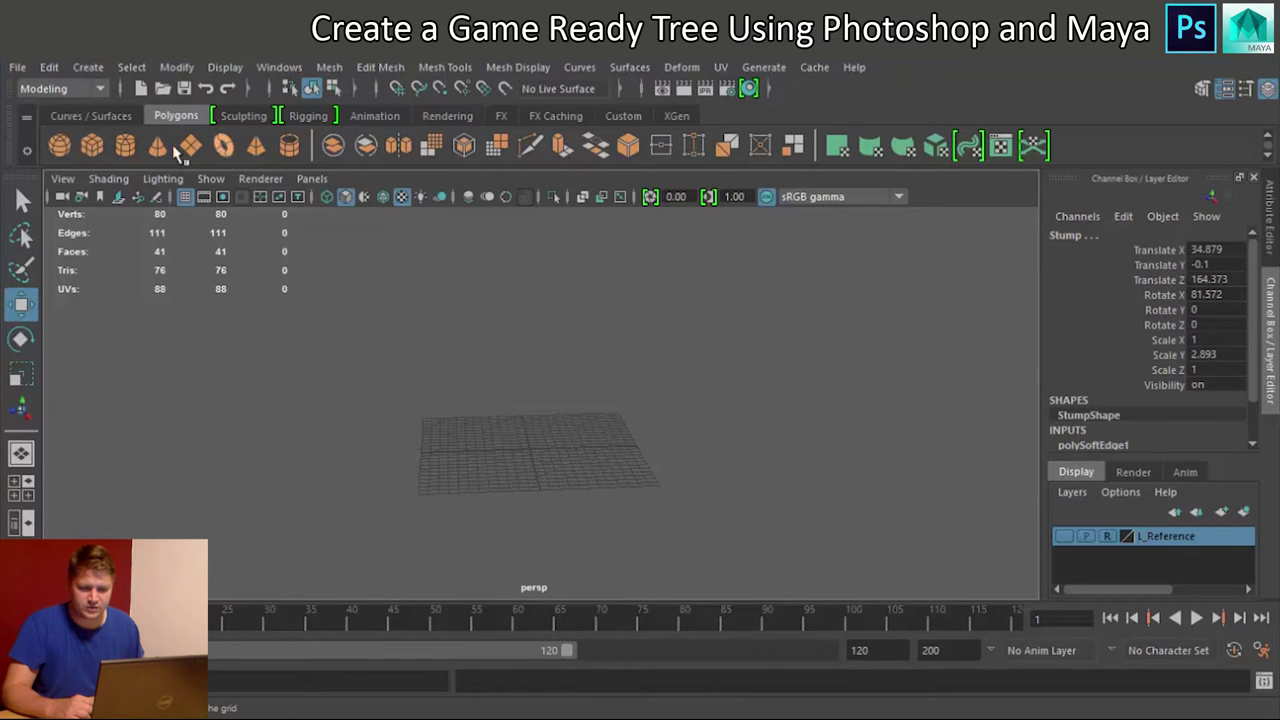
Step: Create a polygon cylinder at the origin and rename it Trunk
left_click(124, 146)
scroll(490, 348, "up", 5)
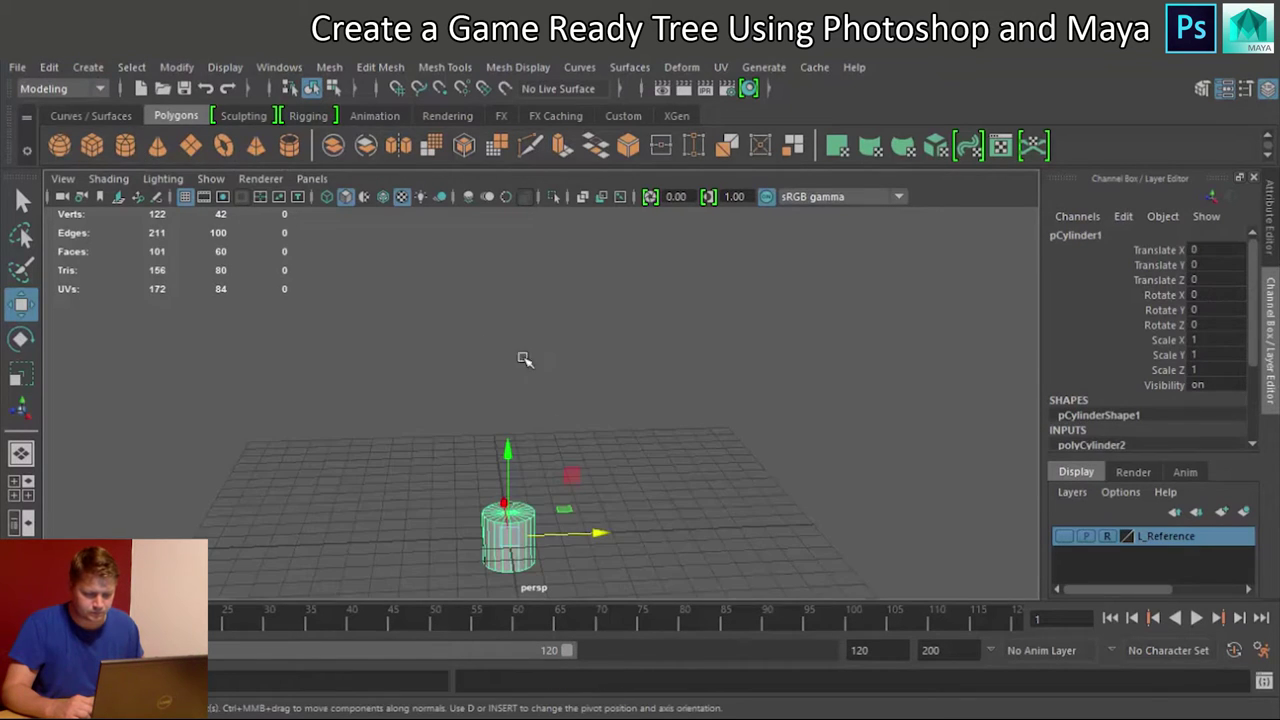
left_click(1060, 236)
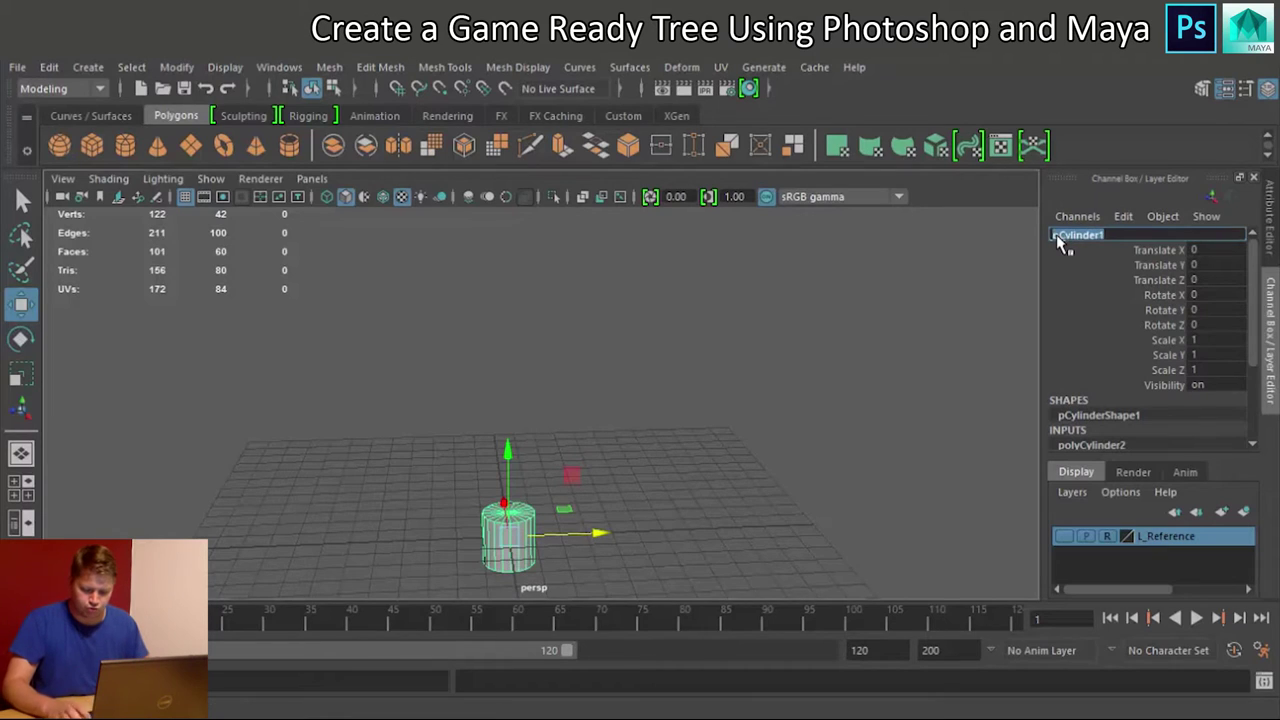
type("Trunk")
key("Return")
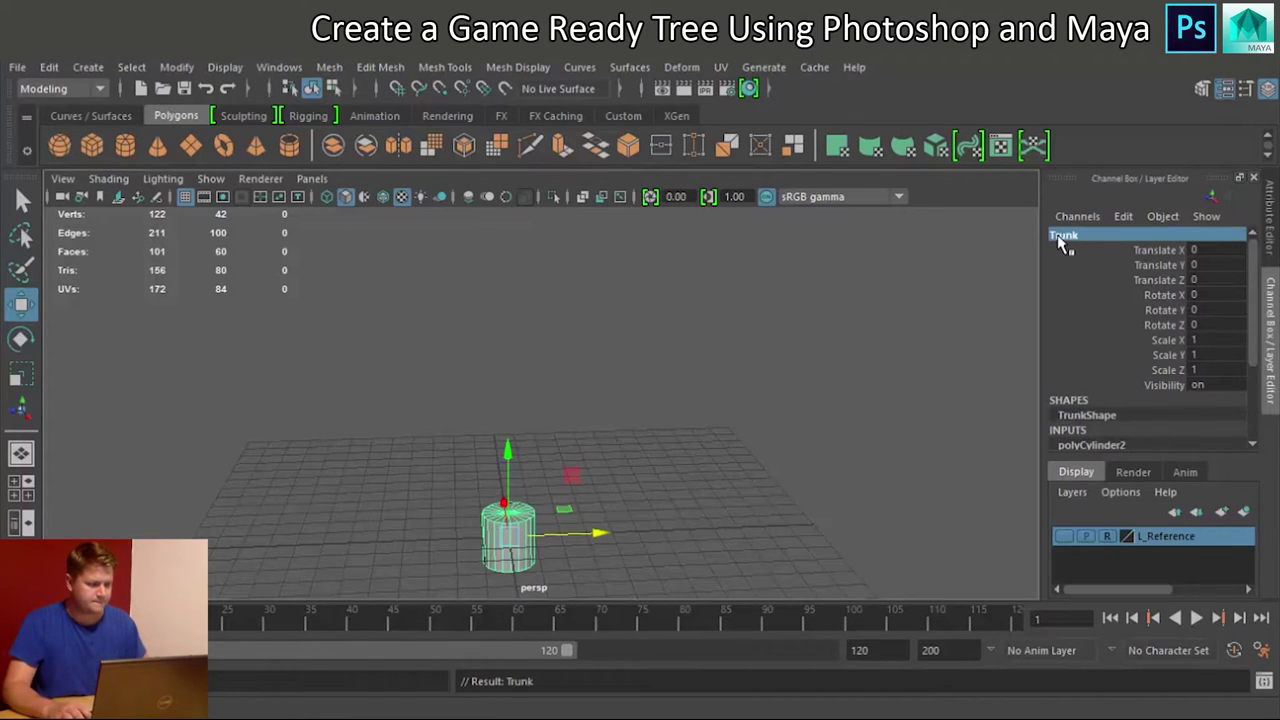
Step: Set the trunk cylinder's axis subdivisions to 6
scroll(1190, 352, "down", 2)
scroll(1205, 397, "down", 1)
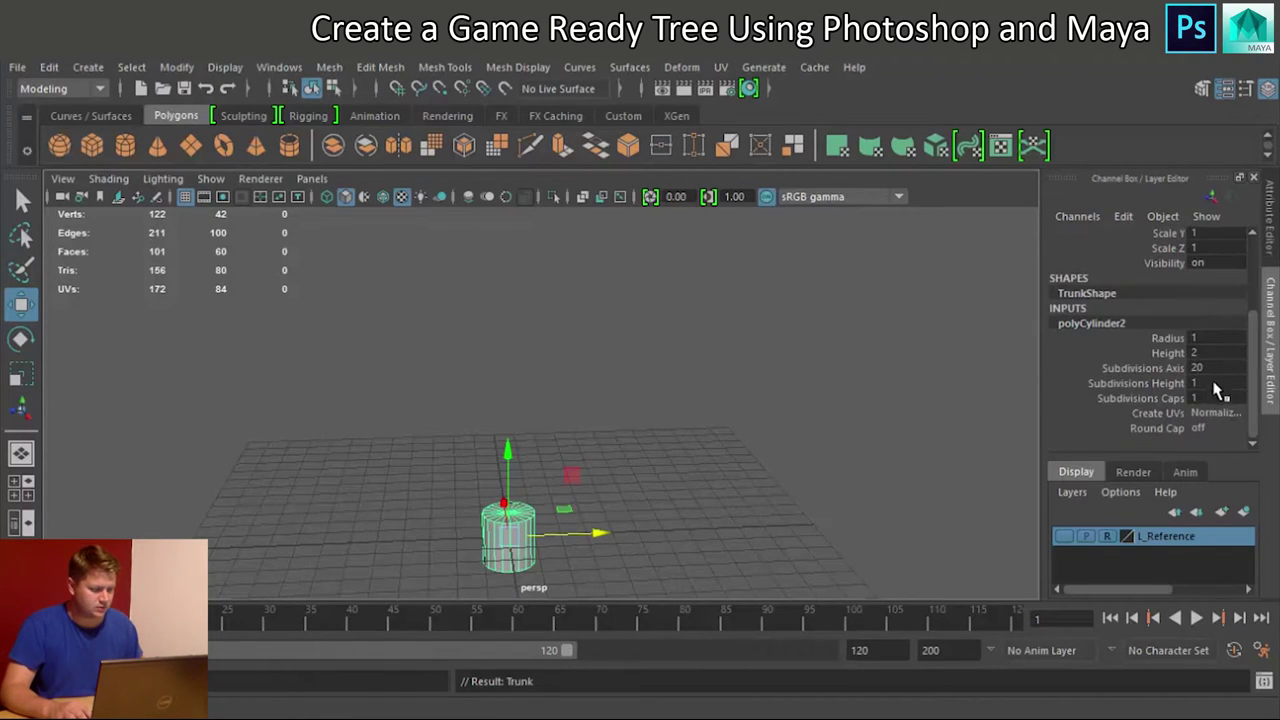
type("6")
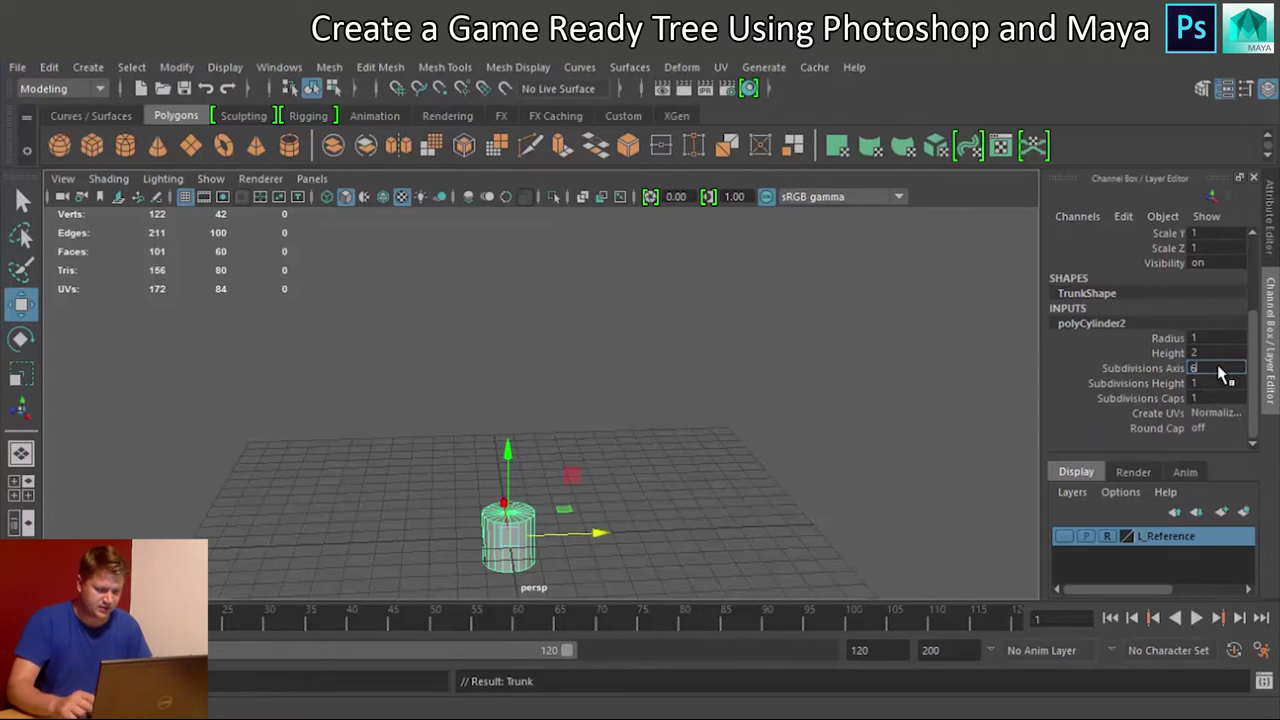
key("Return")
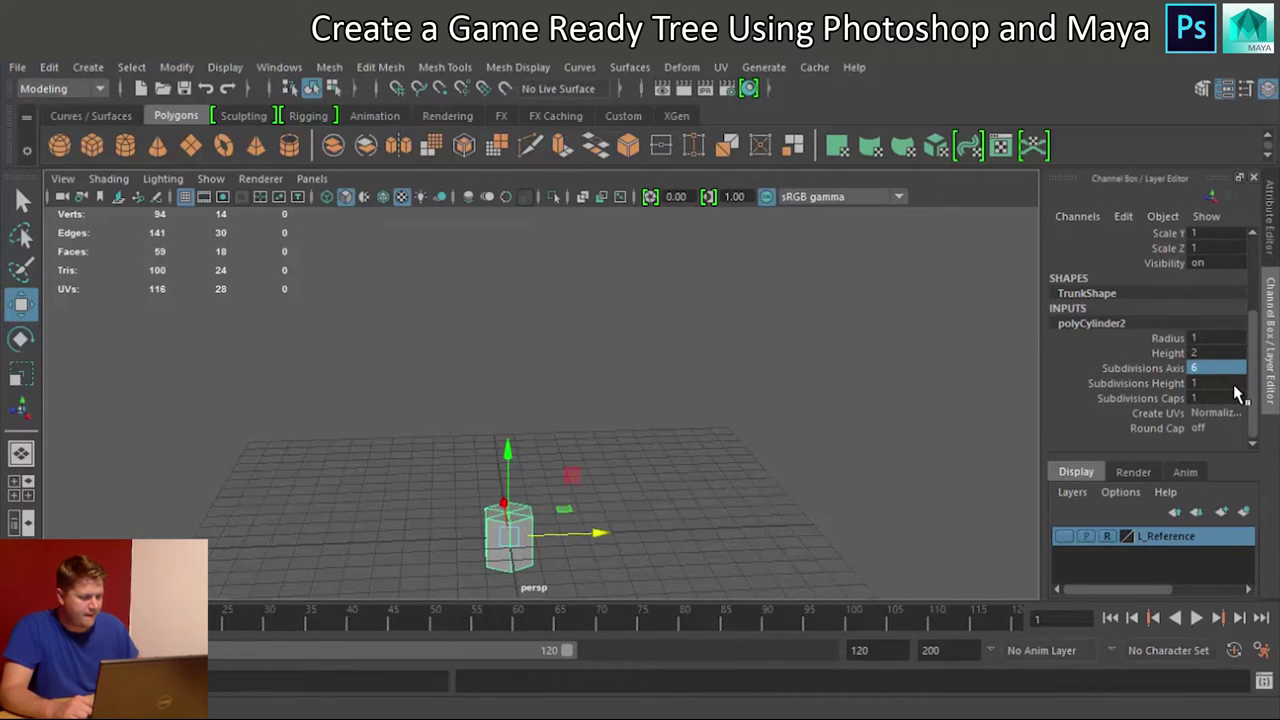
Step: Set the trunk cylinder's height to 700 and frame it in the view
scroll(1218, 397, "up", 2)
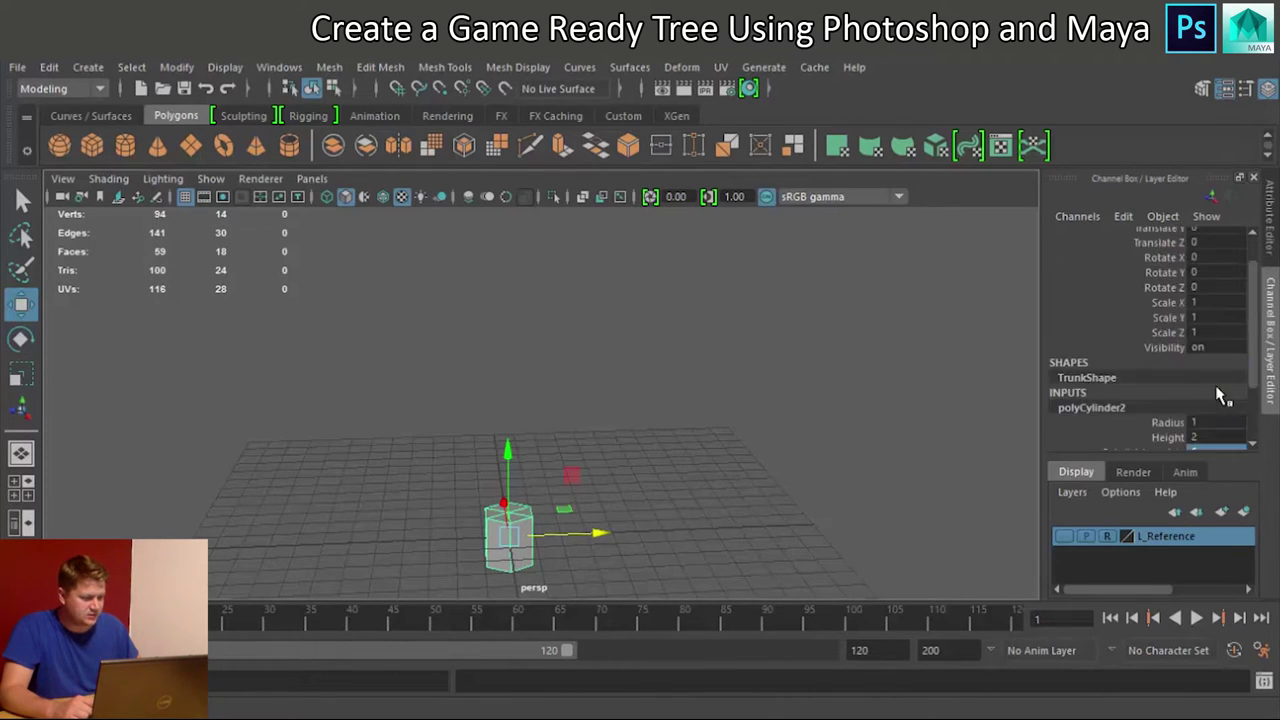
scroll(1218, 397, "down", 1)
left_click(1212, 397)
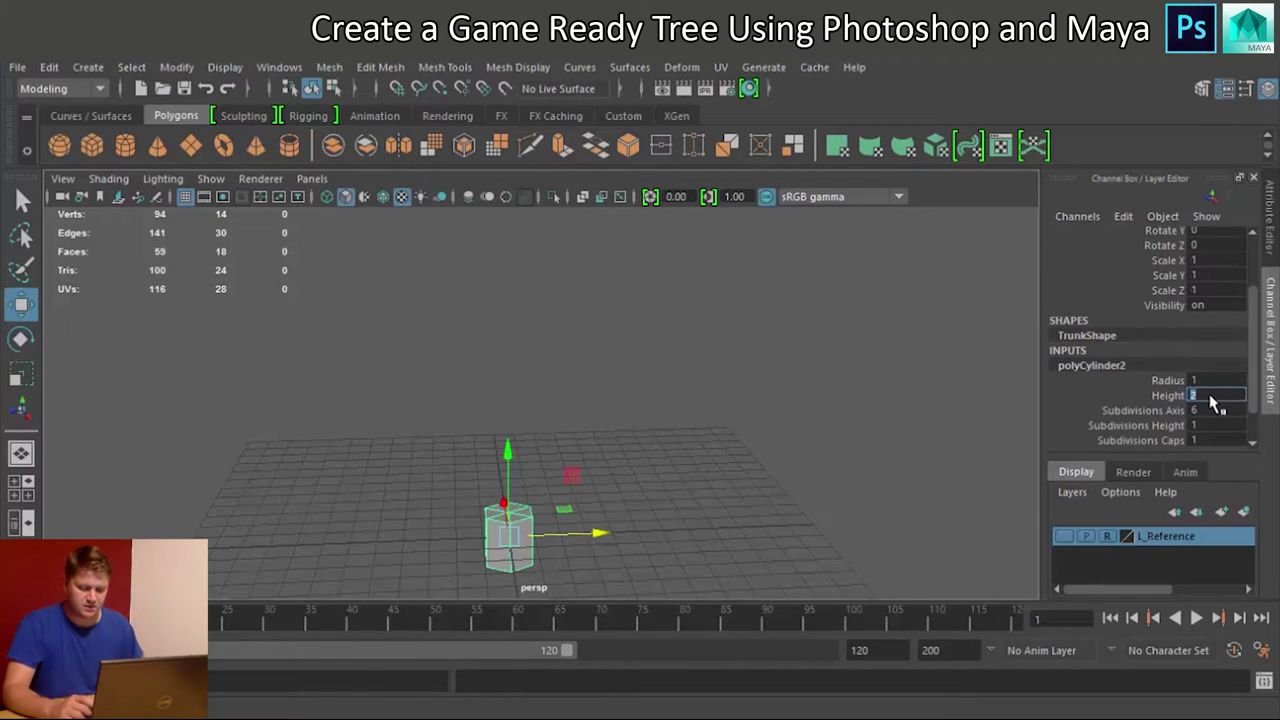
type("700")
key("Return")
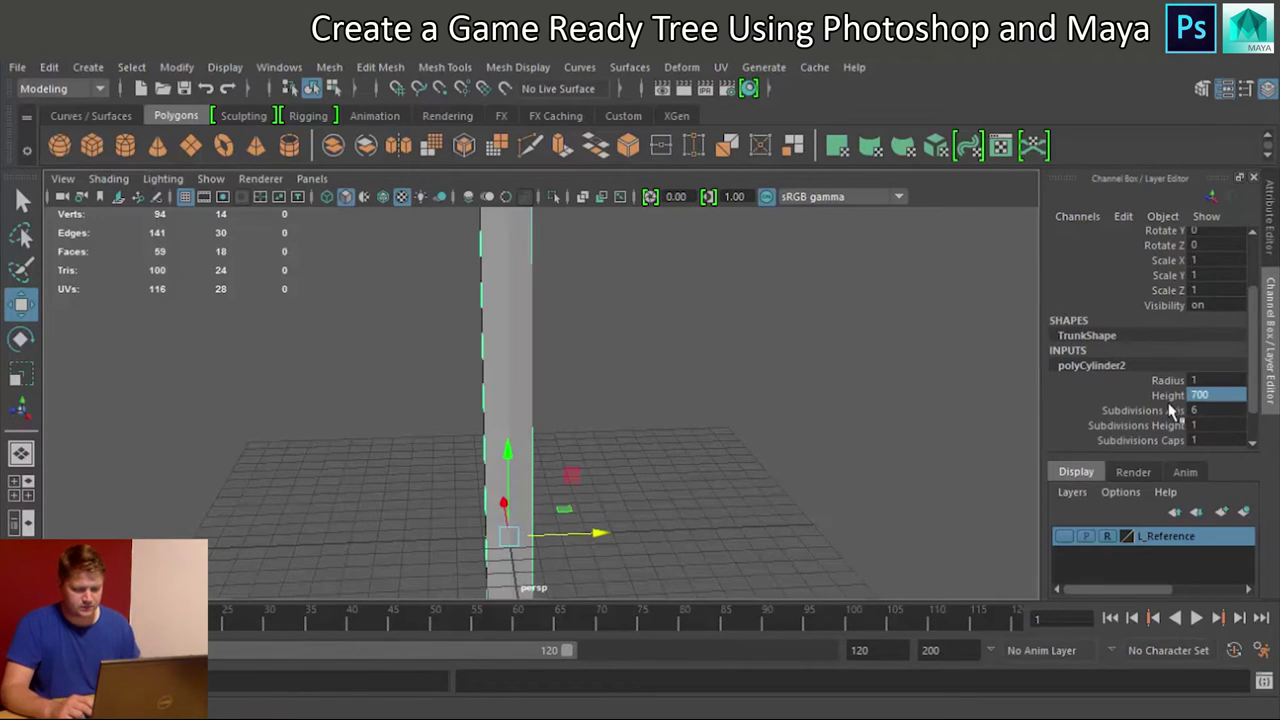
key("f")
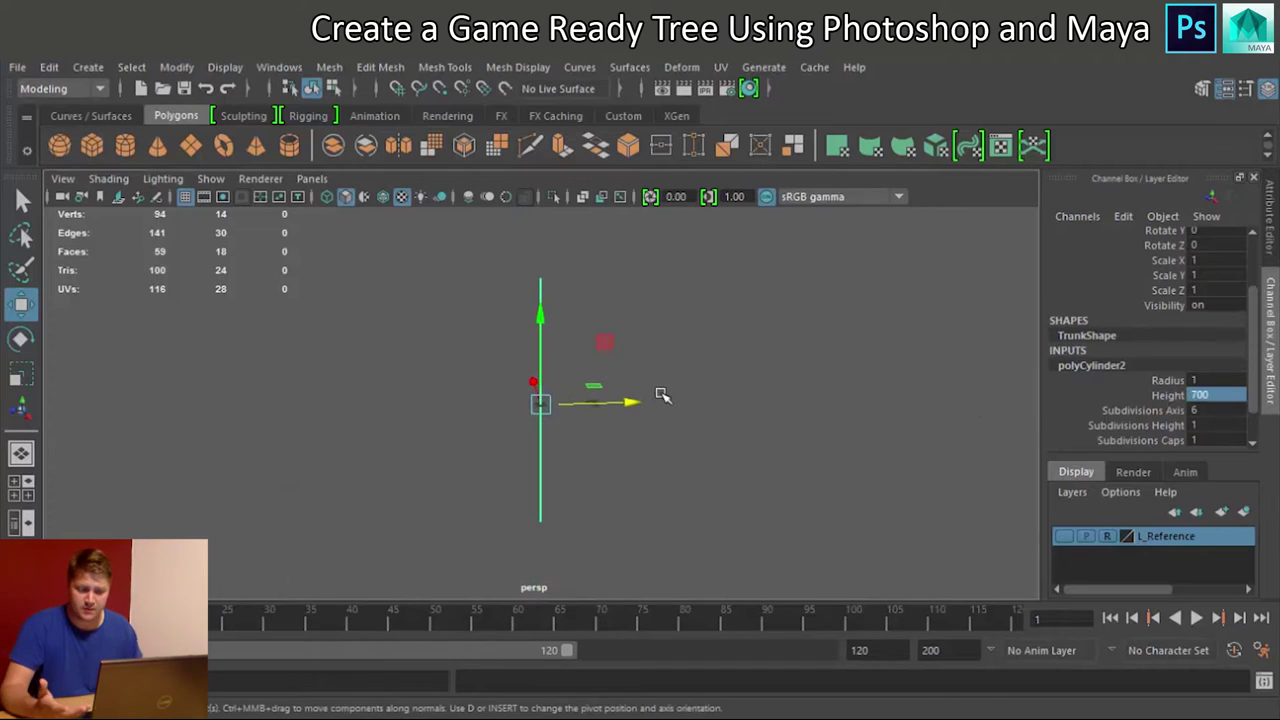
scroll(662, 396, "up", 2)
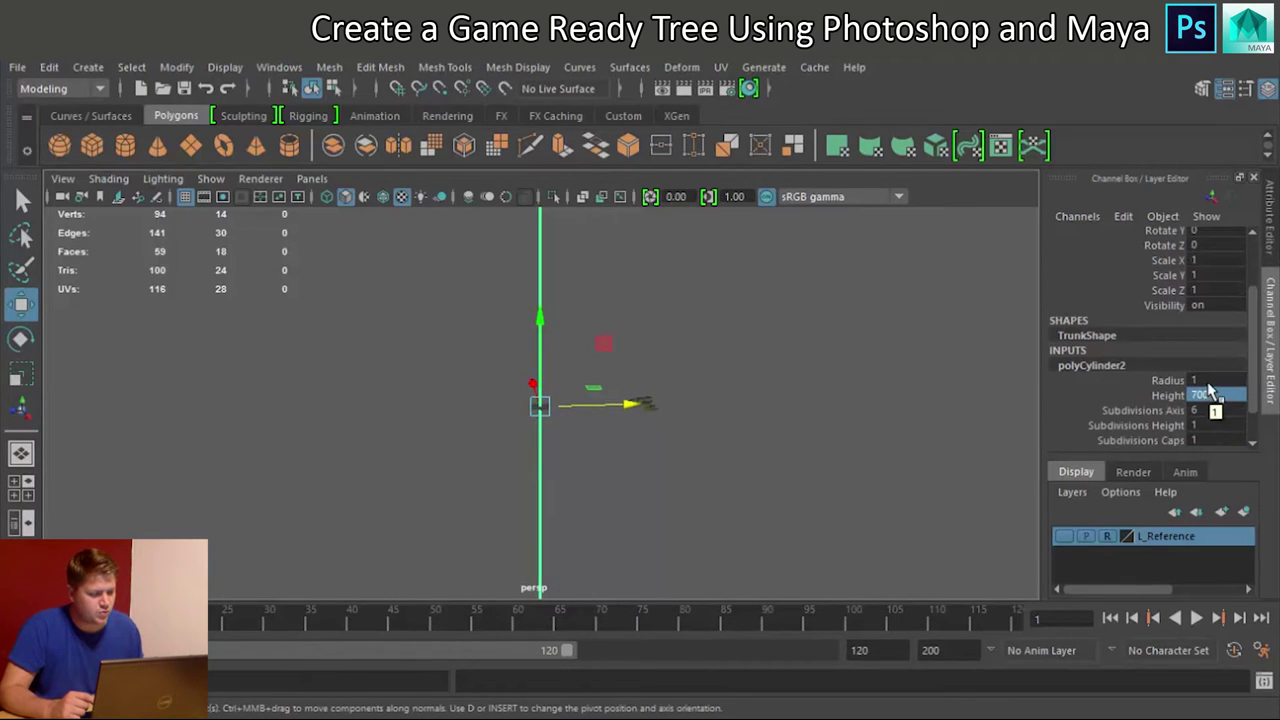
scroll(1215, 322, "up", 2)
left_click(1212, 312)
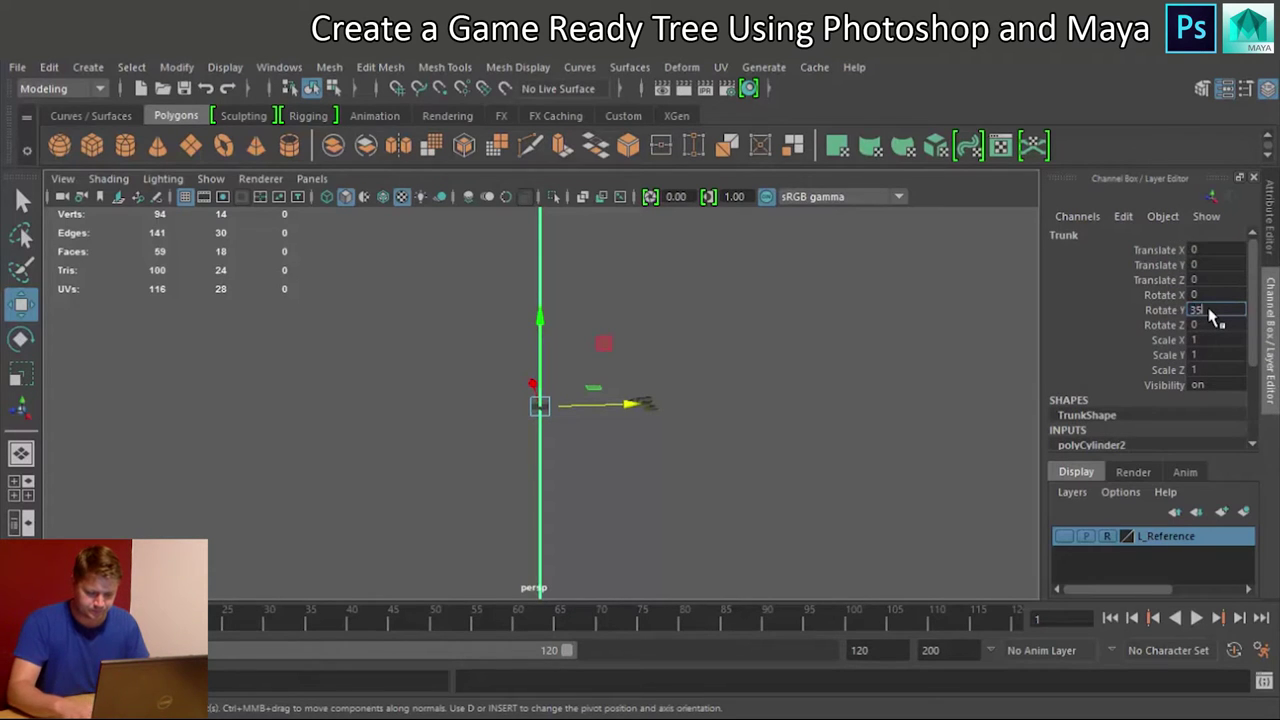
type("350")
key("Return")
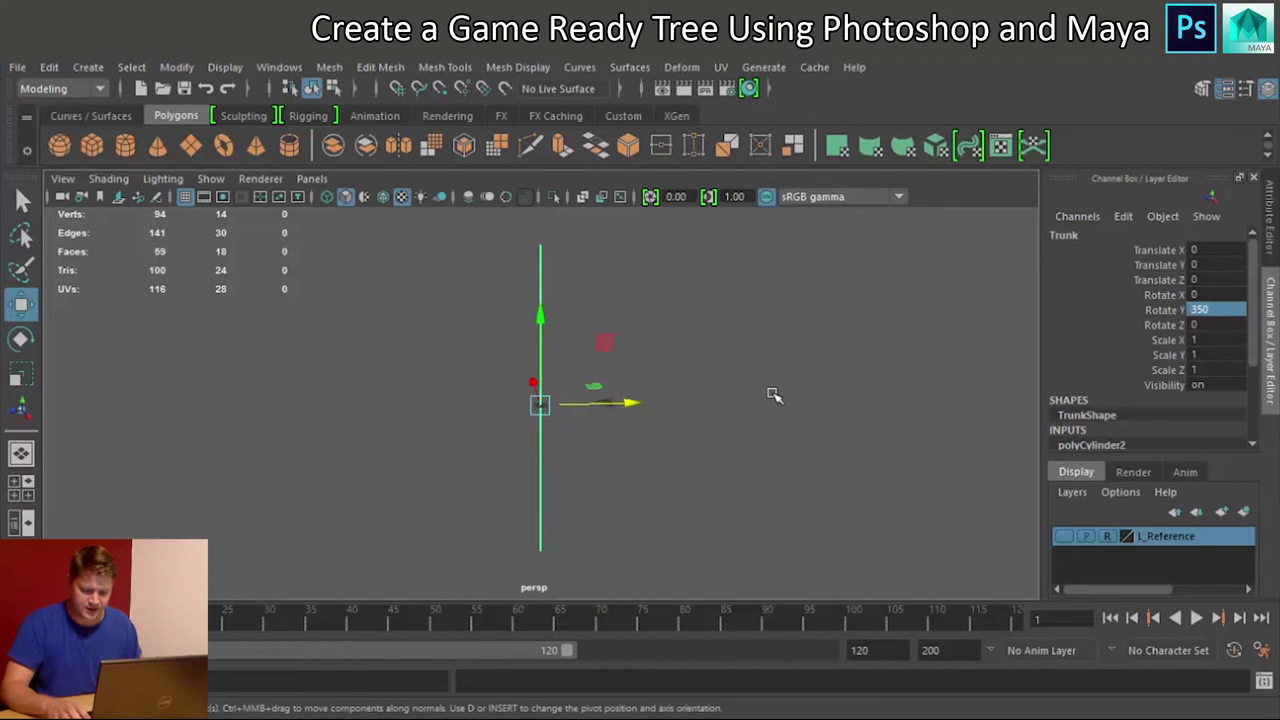
key("ctrl+z")
Step: Set the trunk's Translate Y to 350
double_click(1200, 266)
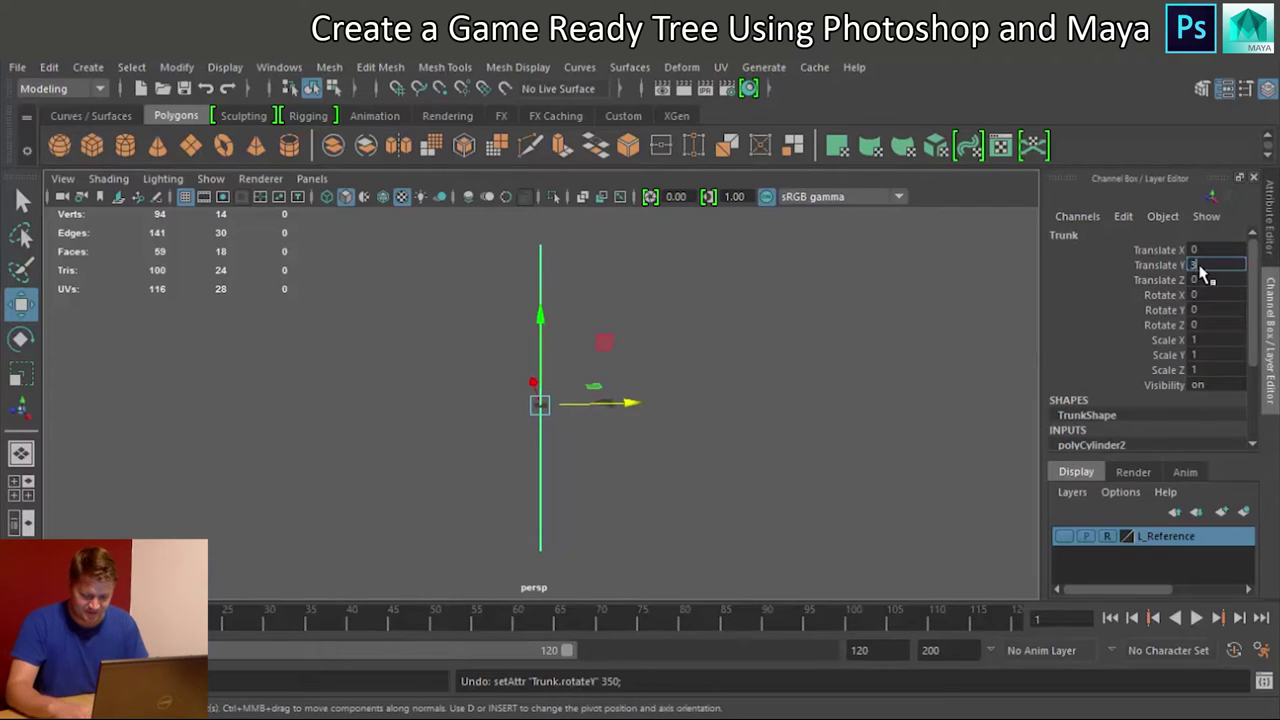
type("350")
key("Return")
Step: Thicken the trunk cylinder by increasing its radius to 7.4, then deselect it
scroll(586, 409, "up", 5)
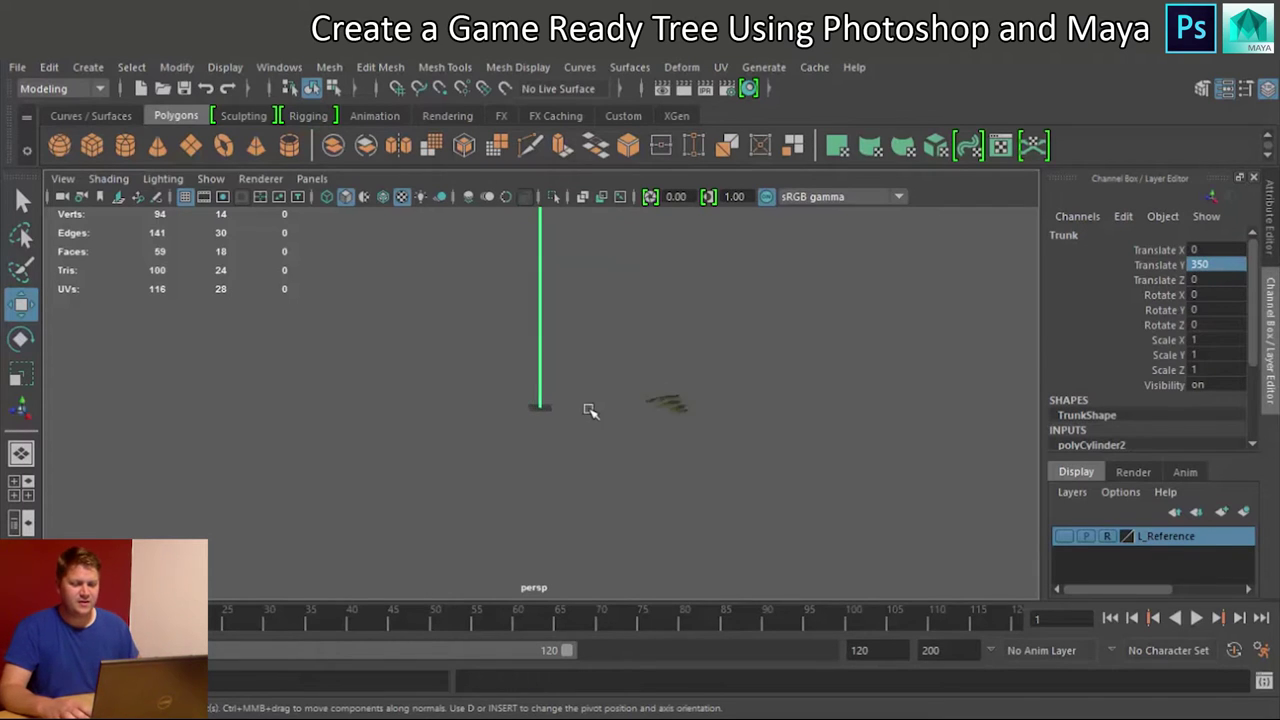
scroll(1152, 385, "down", 3)
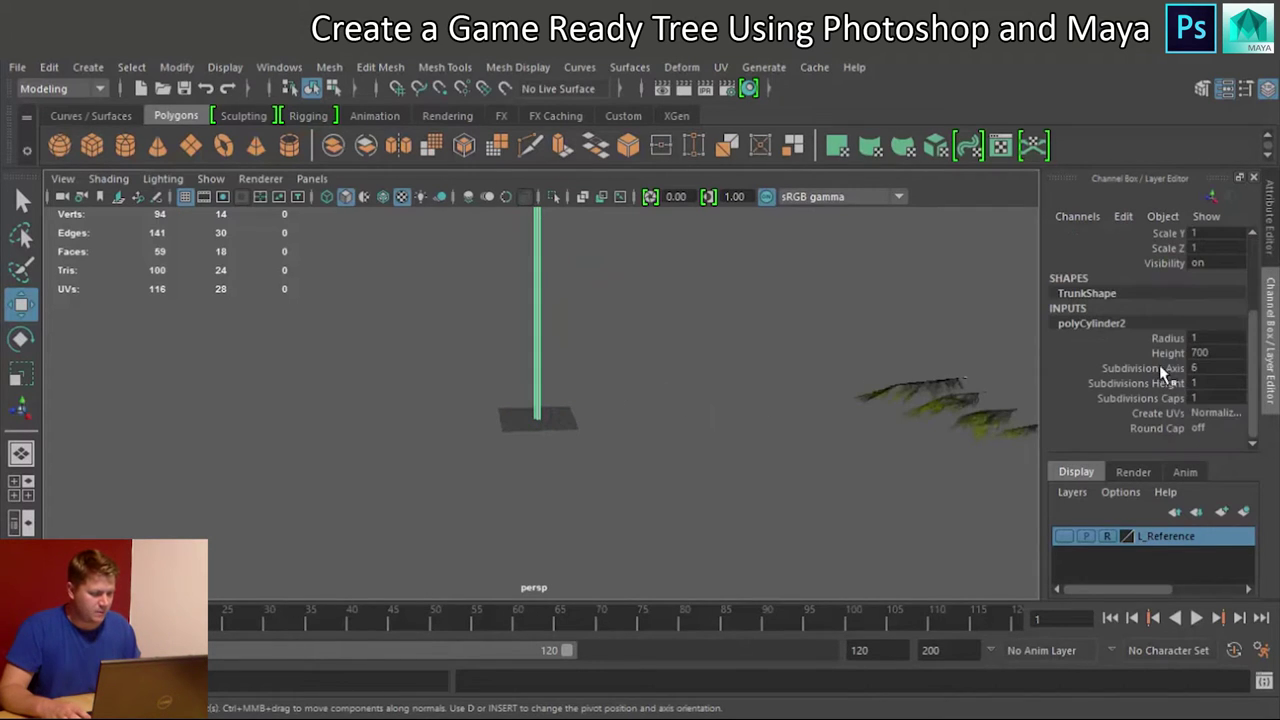
left_click(1168, 340)
middle_click_drag(640, 370, 674, 368)
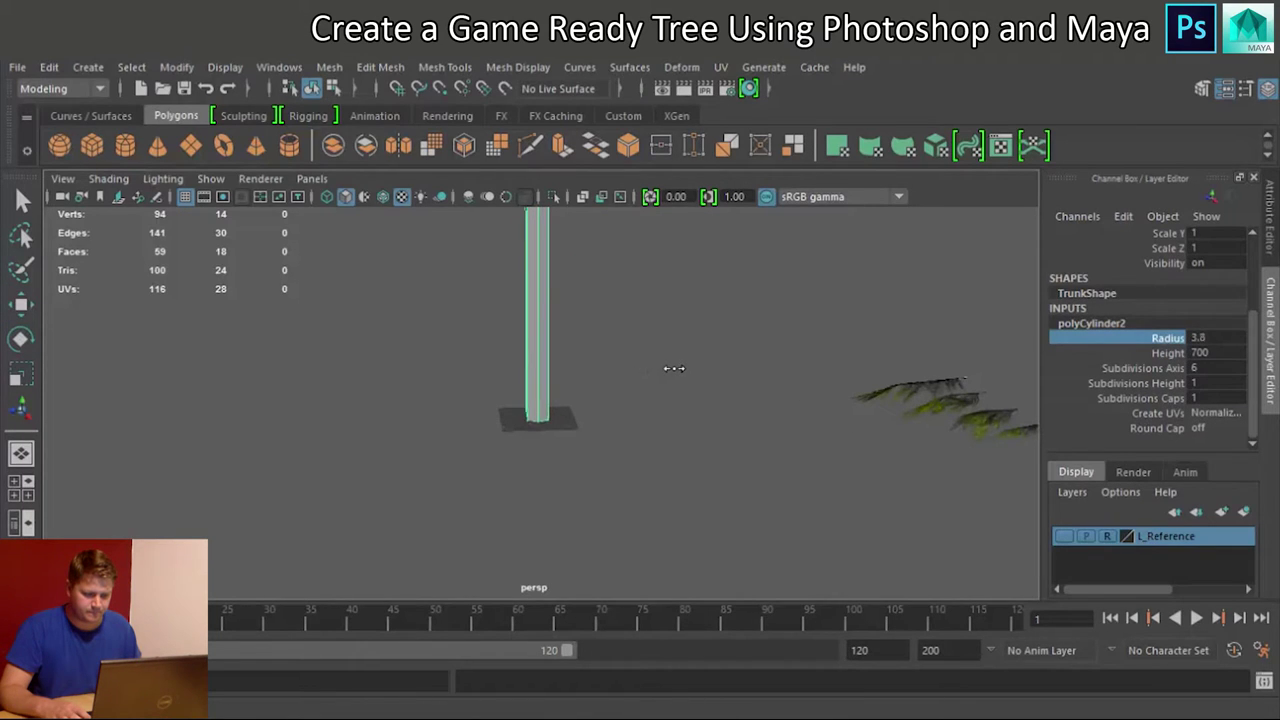
scroll(660, 360, "down", 10)
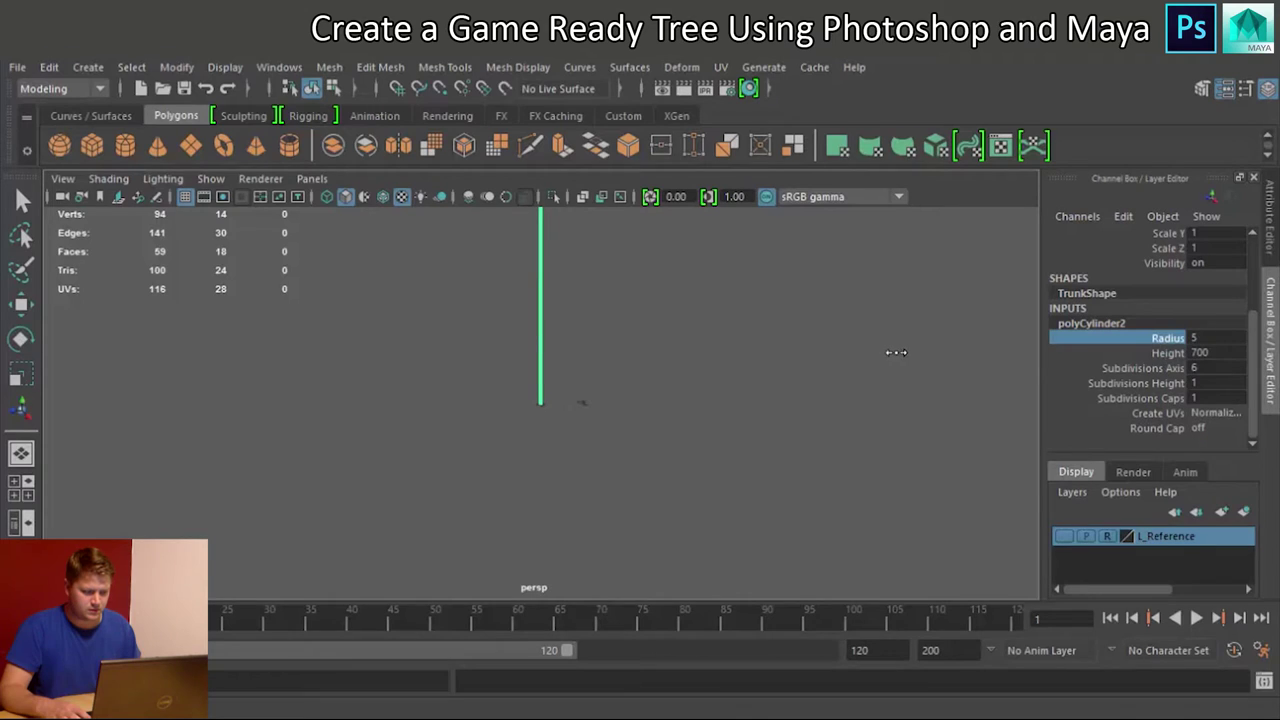
middle_click_drag(896, 352, 908, 354)
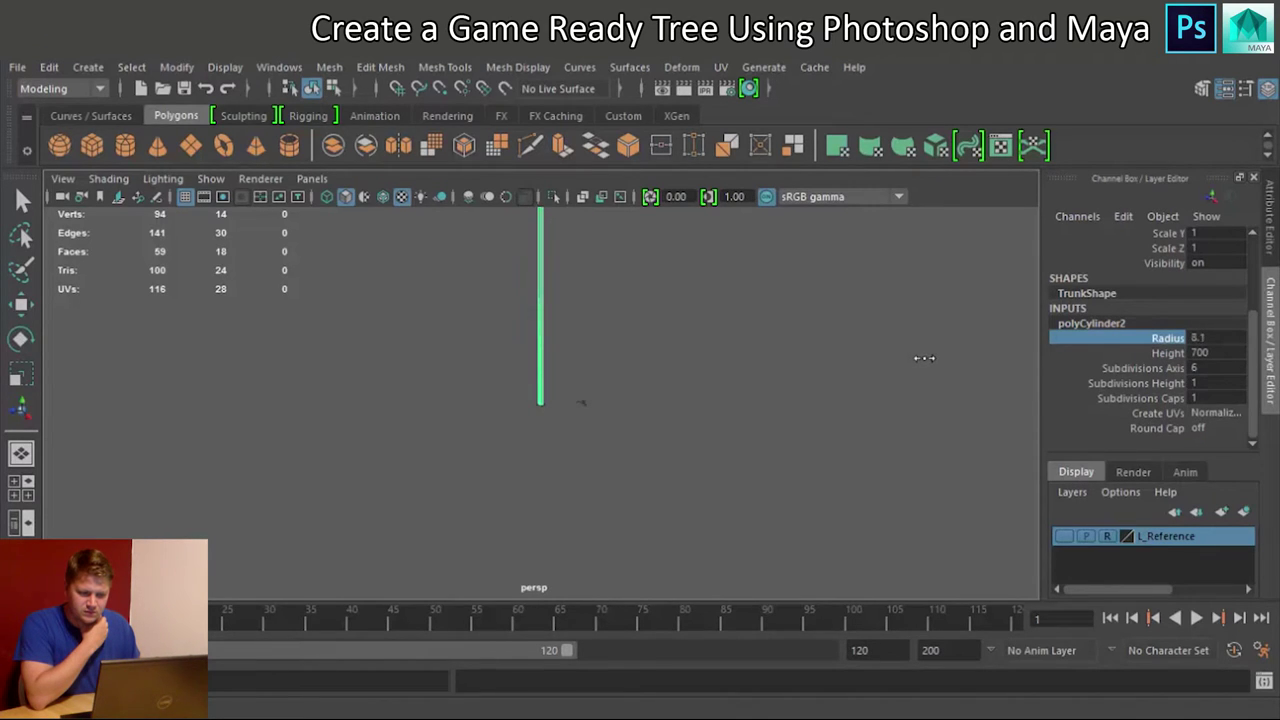
middle_click_drag(921, 360, 915, 363)
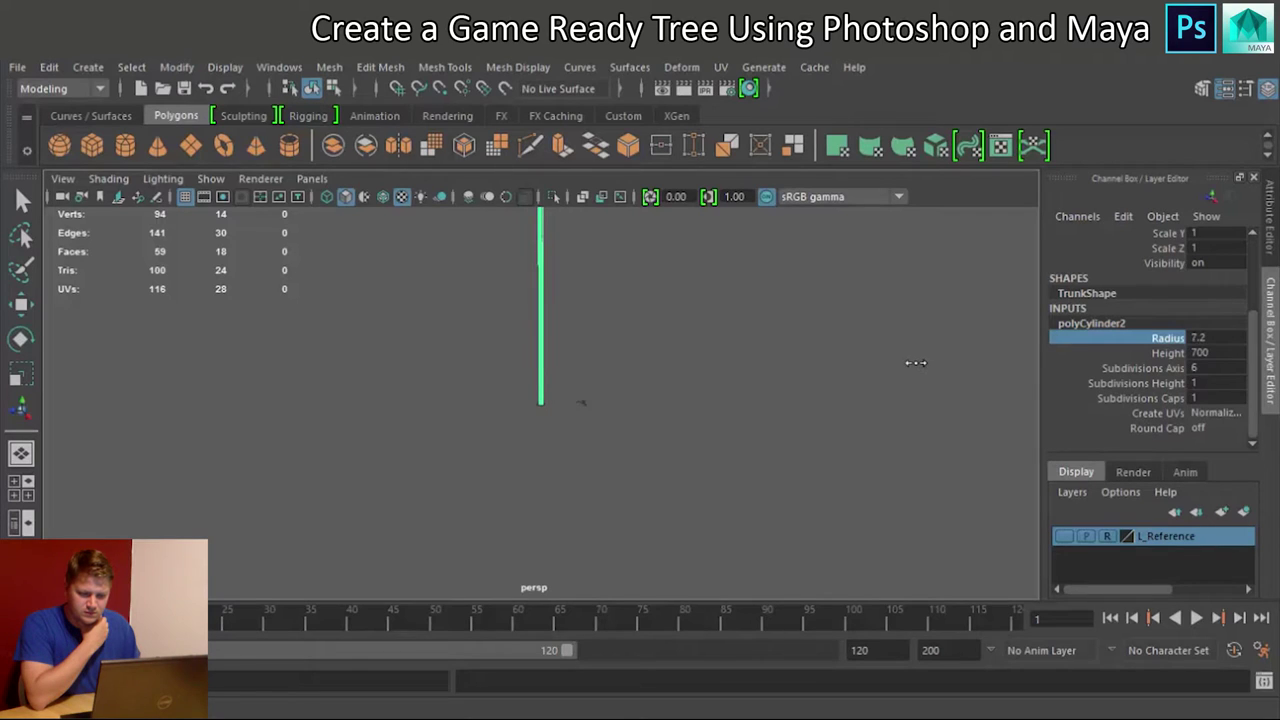
scroll(638, 319, "down", 3)
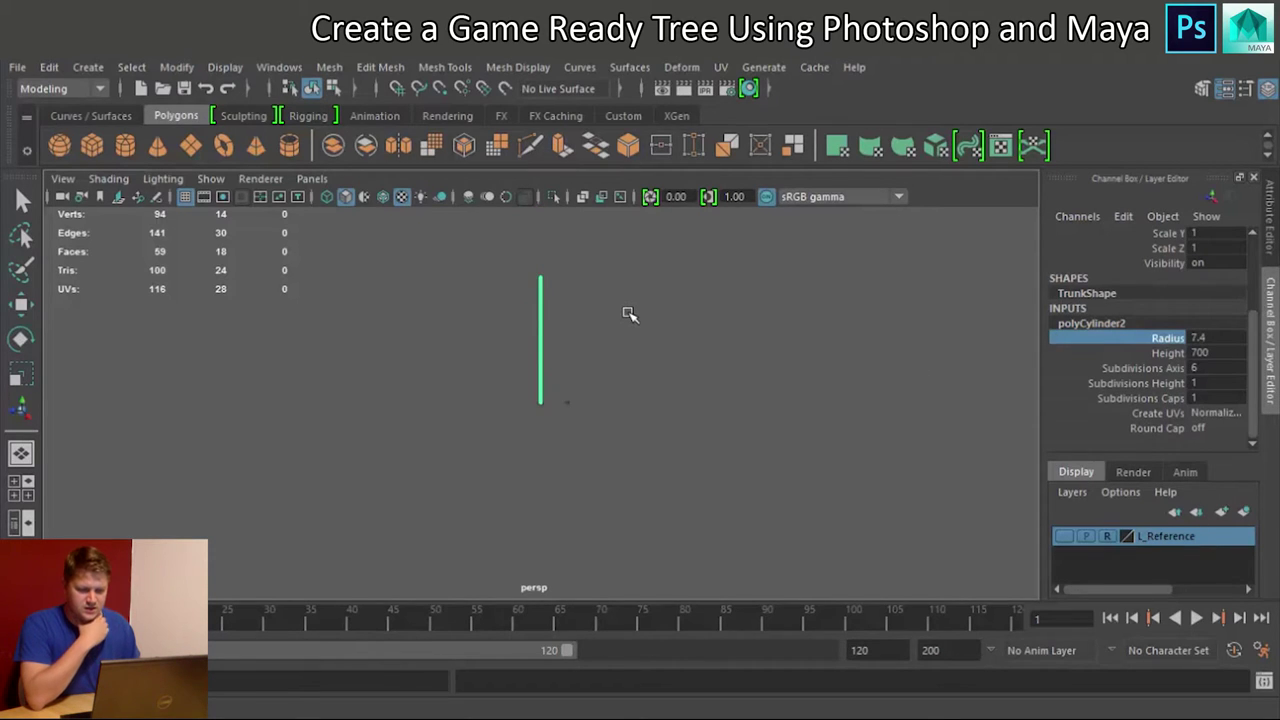
left_click(693, 333)
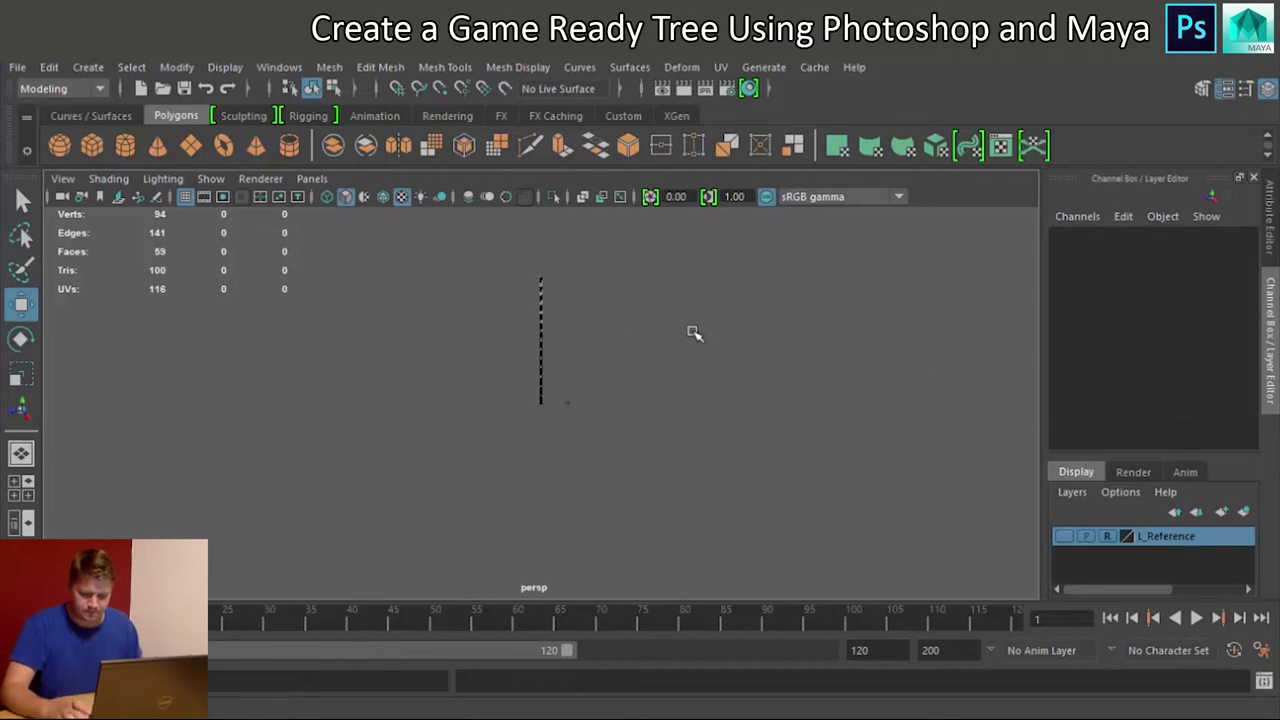
Step: Select the trunk again and examine its cylinder settings and its thickness along the length down to the base
key("f")
left_click_drag(637, 417, 594, 449, "alt")
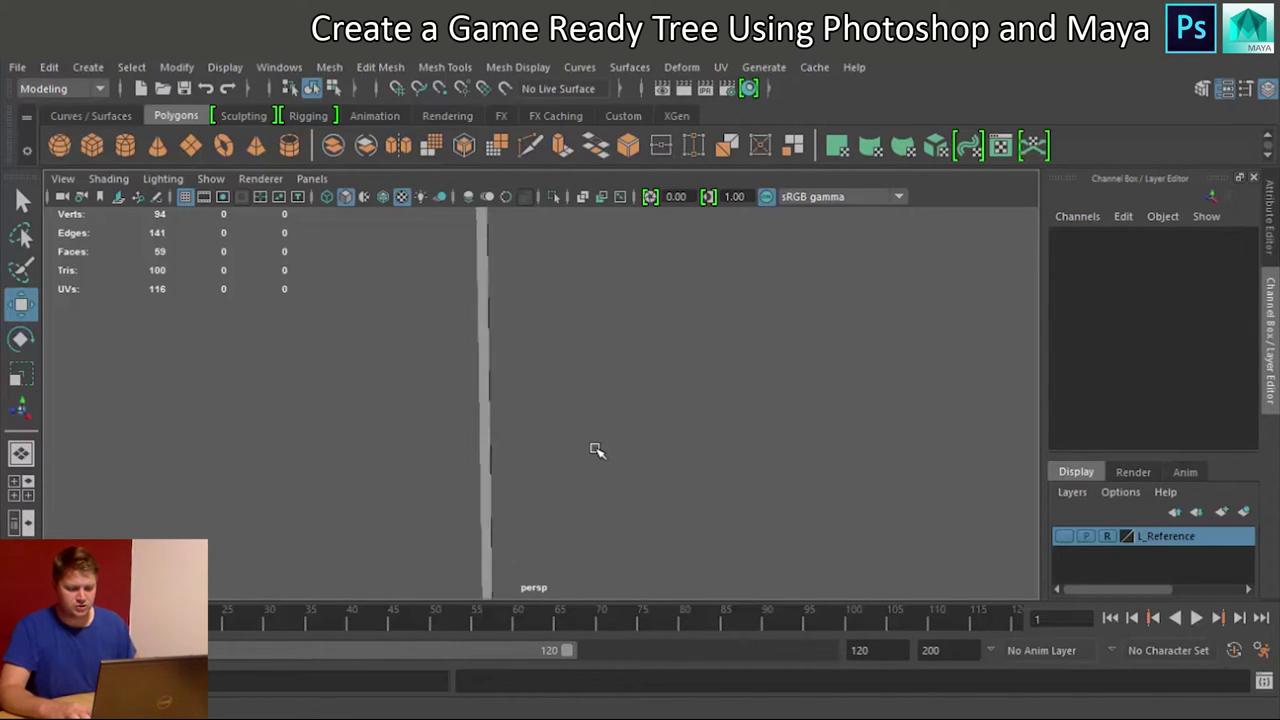
left_click(470, 492)
scroll(1150, 435, "down", 1)
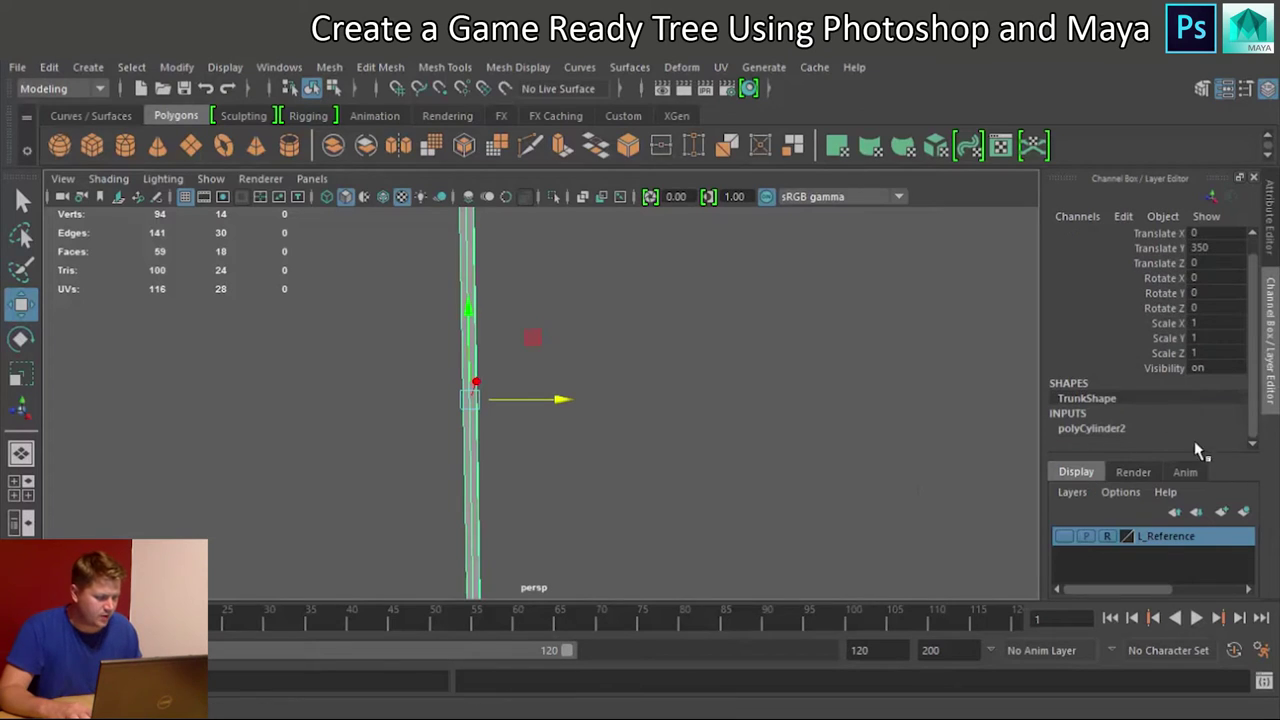
left_click(1098, 429)
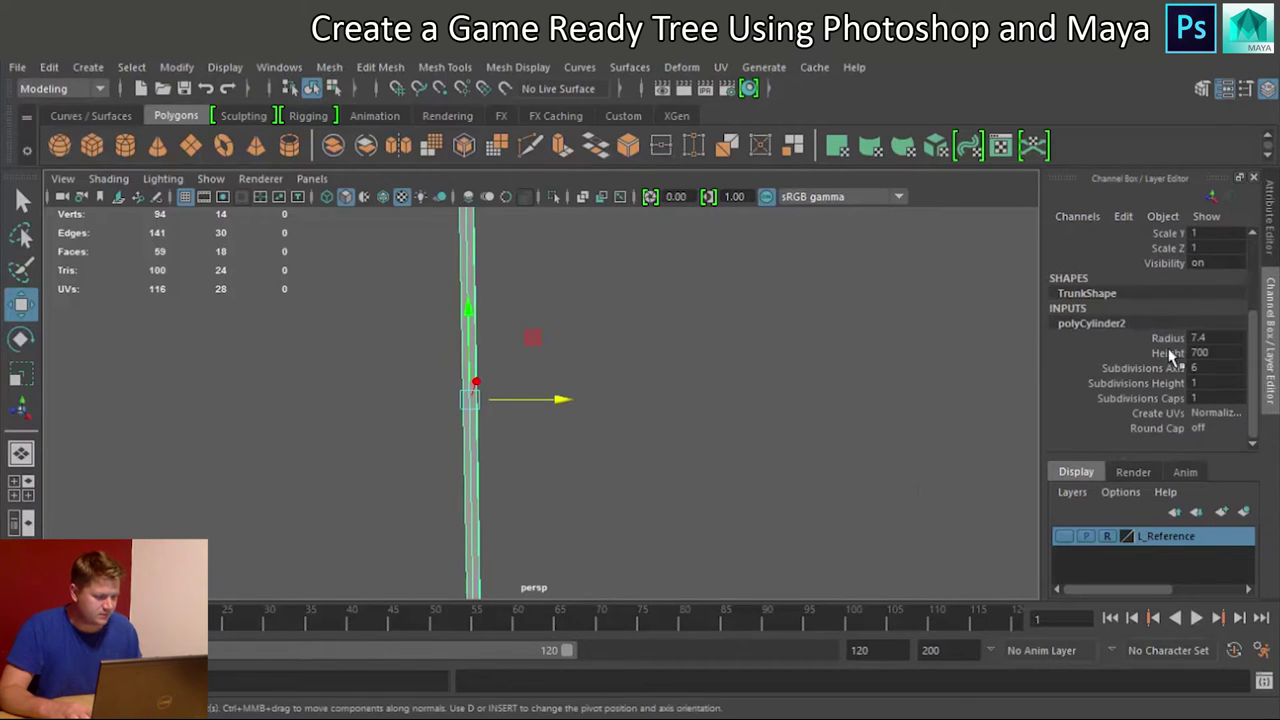
middle_click_drag(566, 461, 612, 367, "alt")
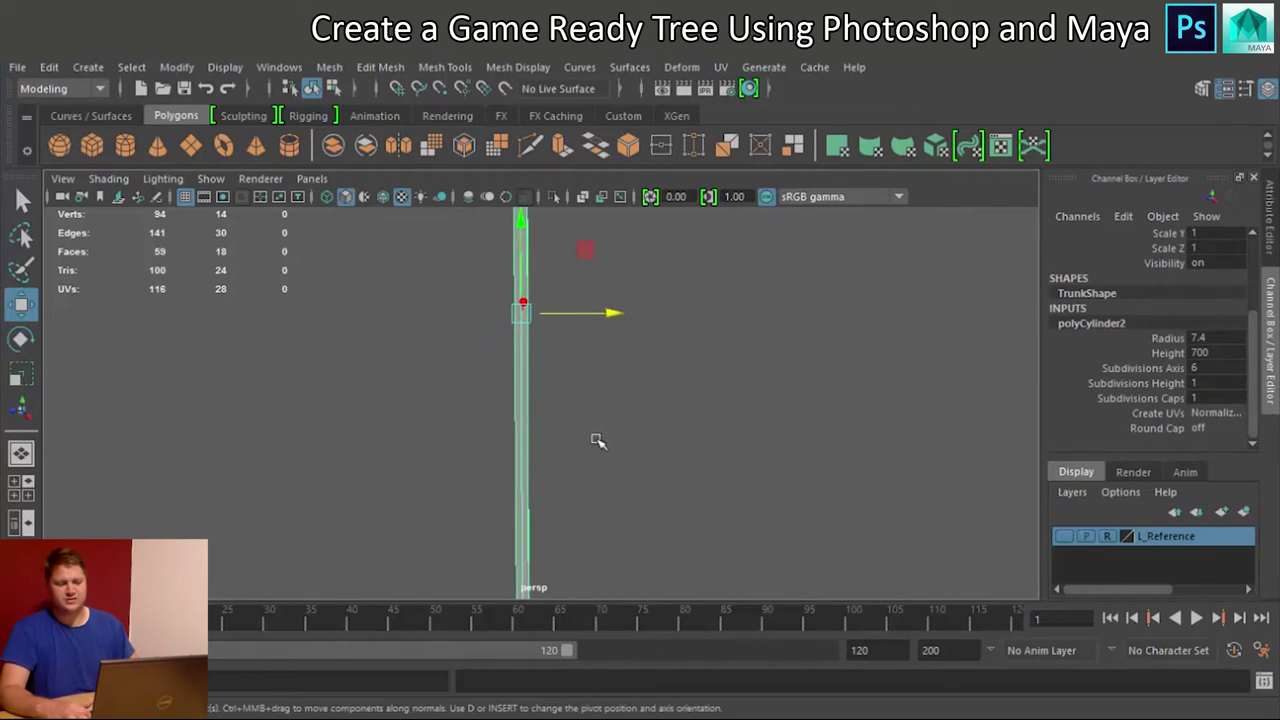
middle_click_drag(598, 441, 614, 302, "alt")
left_click_drag(578, 404, 634, 406, "alt")
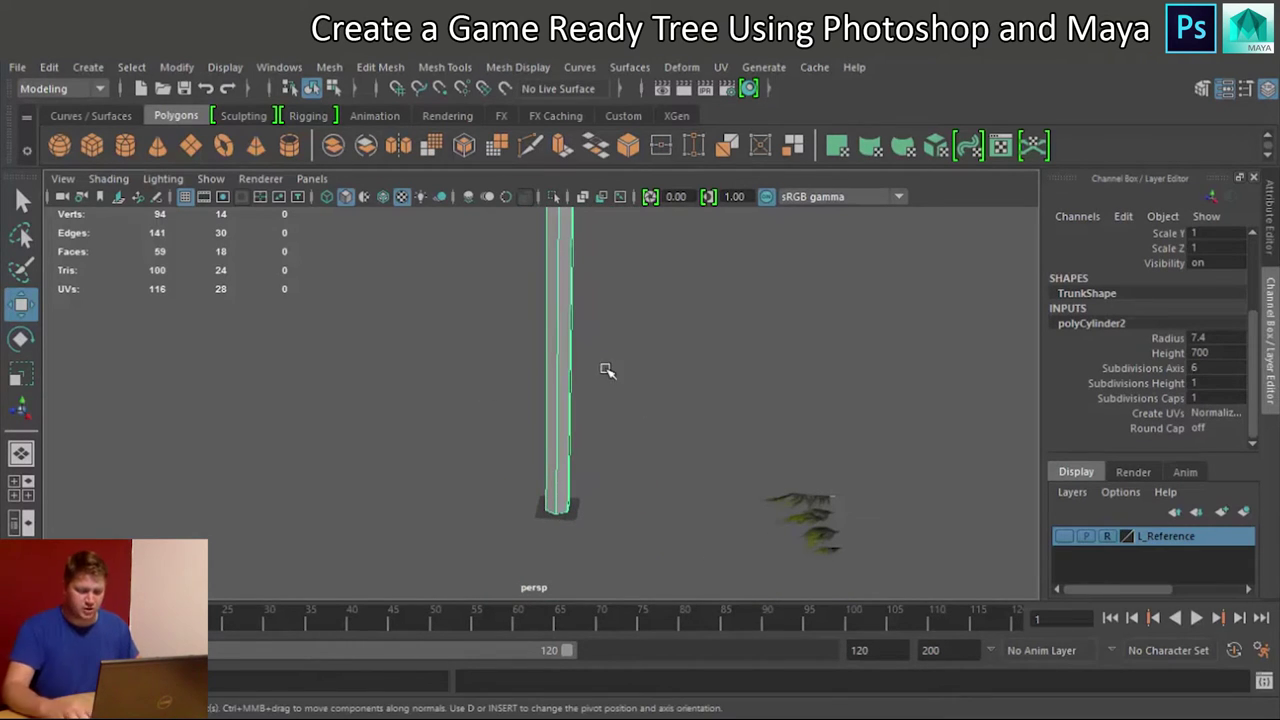
Step: Select the vertices at the trunk's top end in vertex mode and scale them down uniformly to taper it
middle_click_drag(566, 418, 568, 545, "alt")
scroll(573, 366, "down", 4)
middle_click_drag(542, 338, 530, 478, "alt")
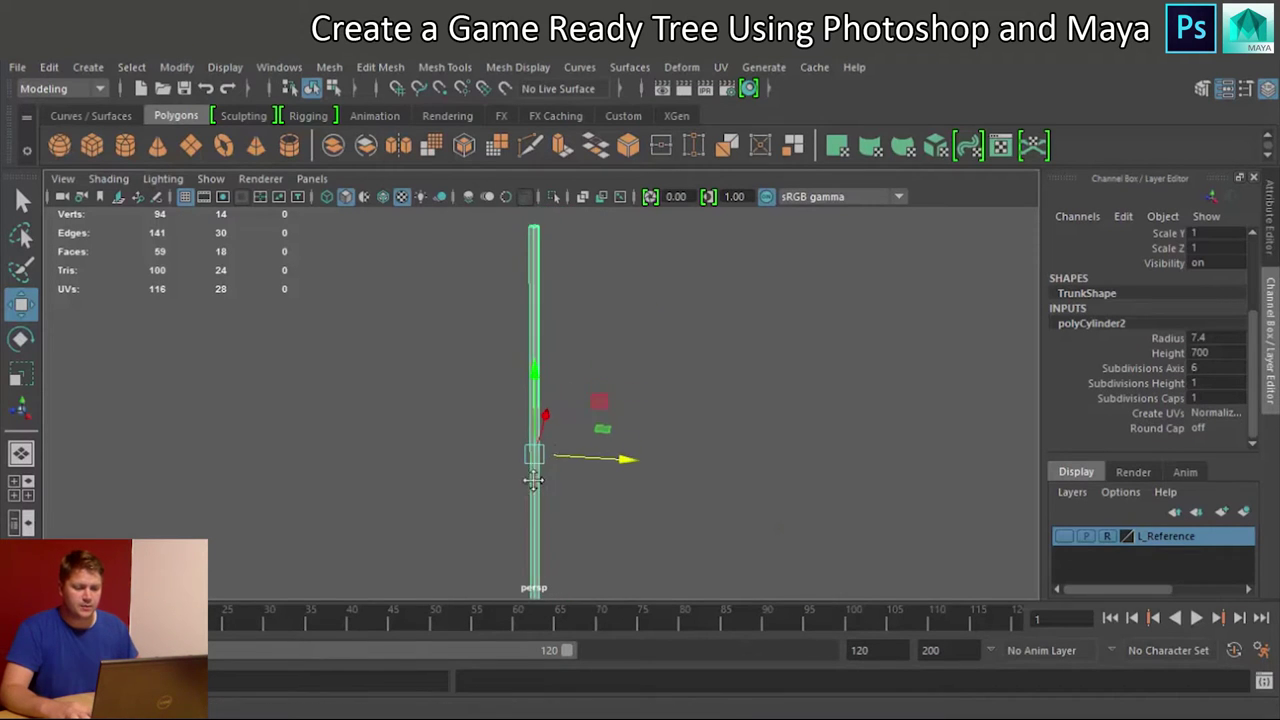
middle_click_drag(528, 316, 533, 371, "alt")
right_click(541, 330)
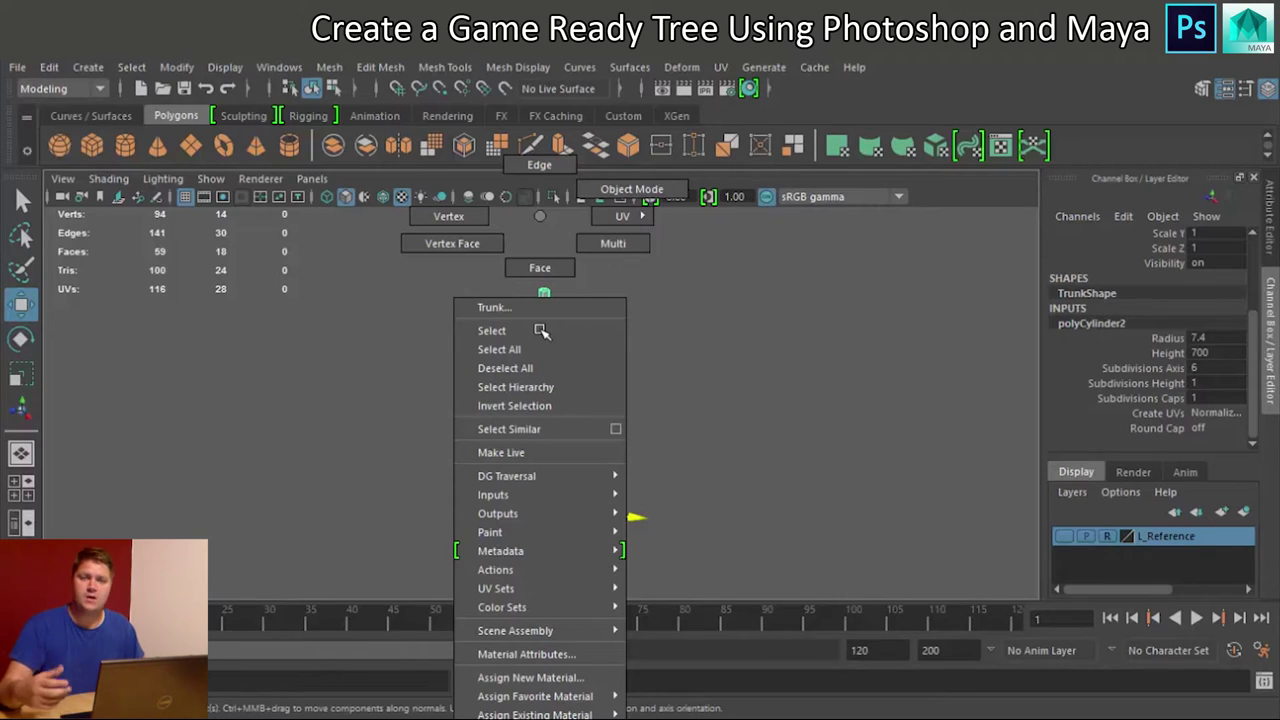
left_click(450, 218)
left_click_drag(515, 243, 563, 295)
scroll(563, 298, "up", 3)
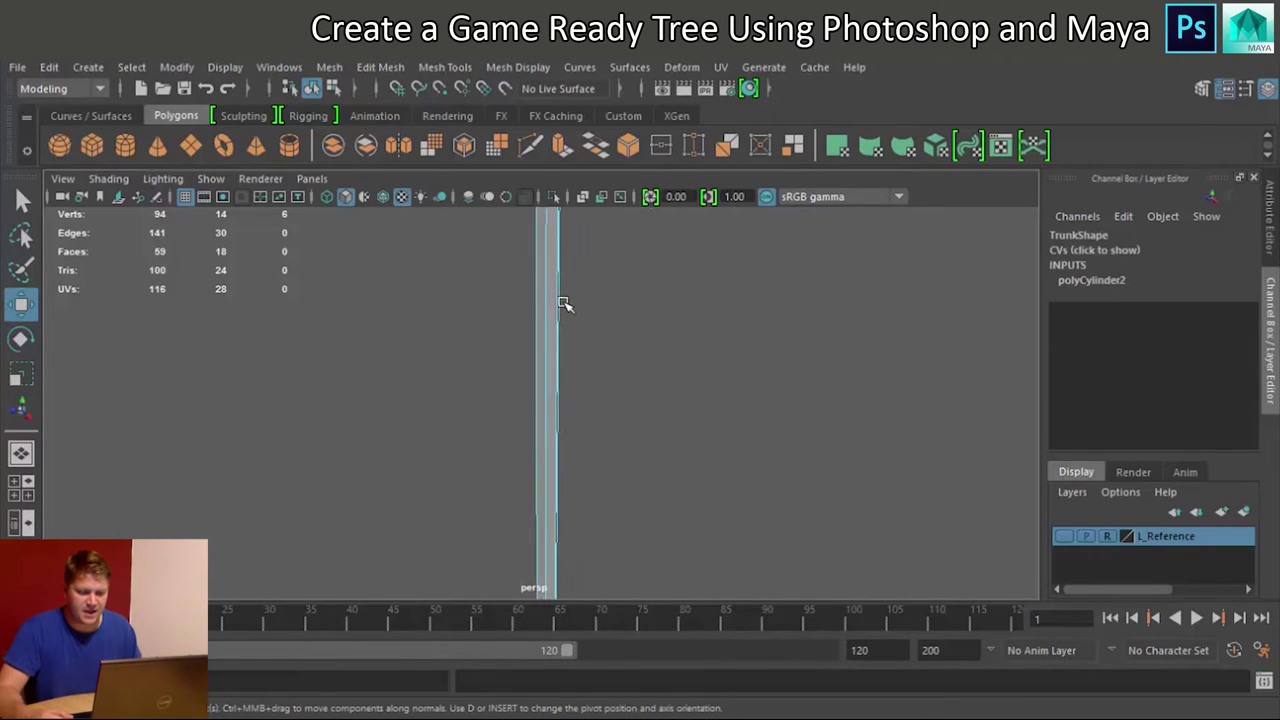
scroll(560, 303, "down", 1)
middle_click_drag(553, 309, 549, 414, "alt")
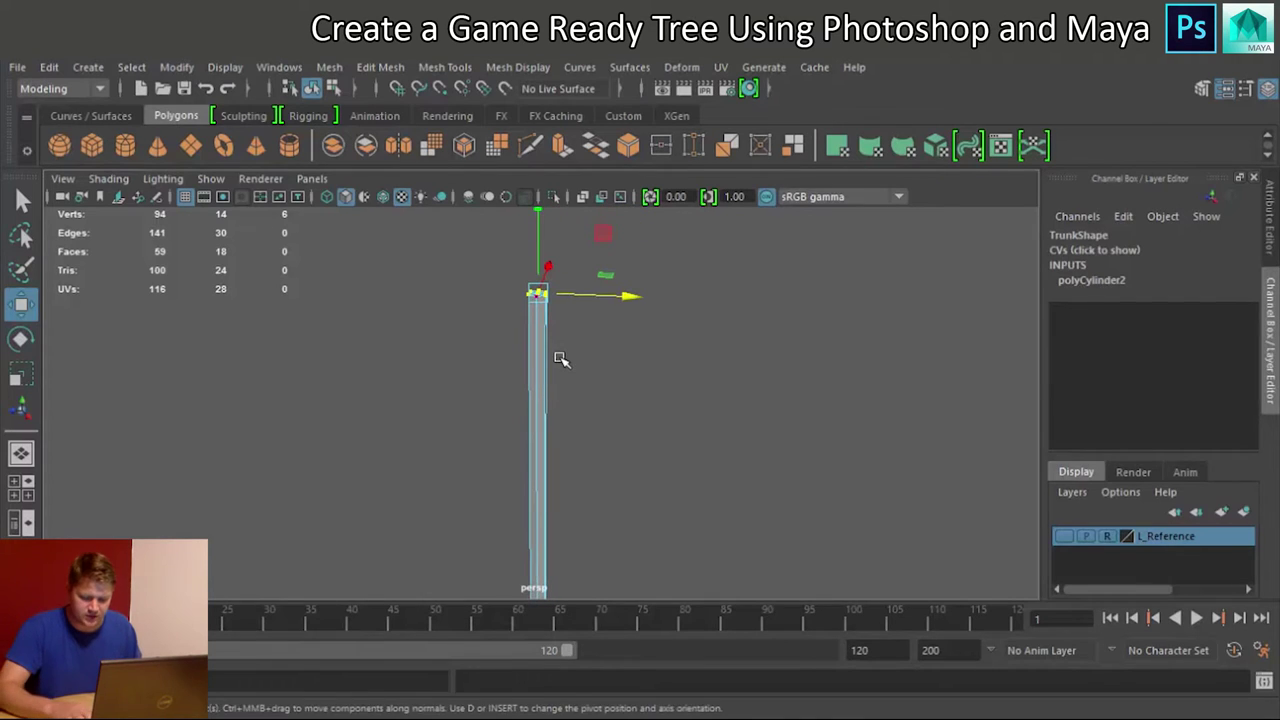
key("r")
left_click_drag(541, 296, 166, 489)
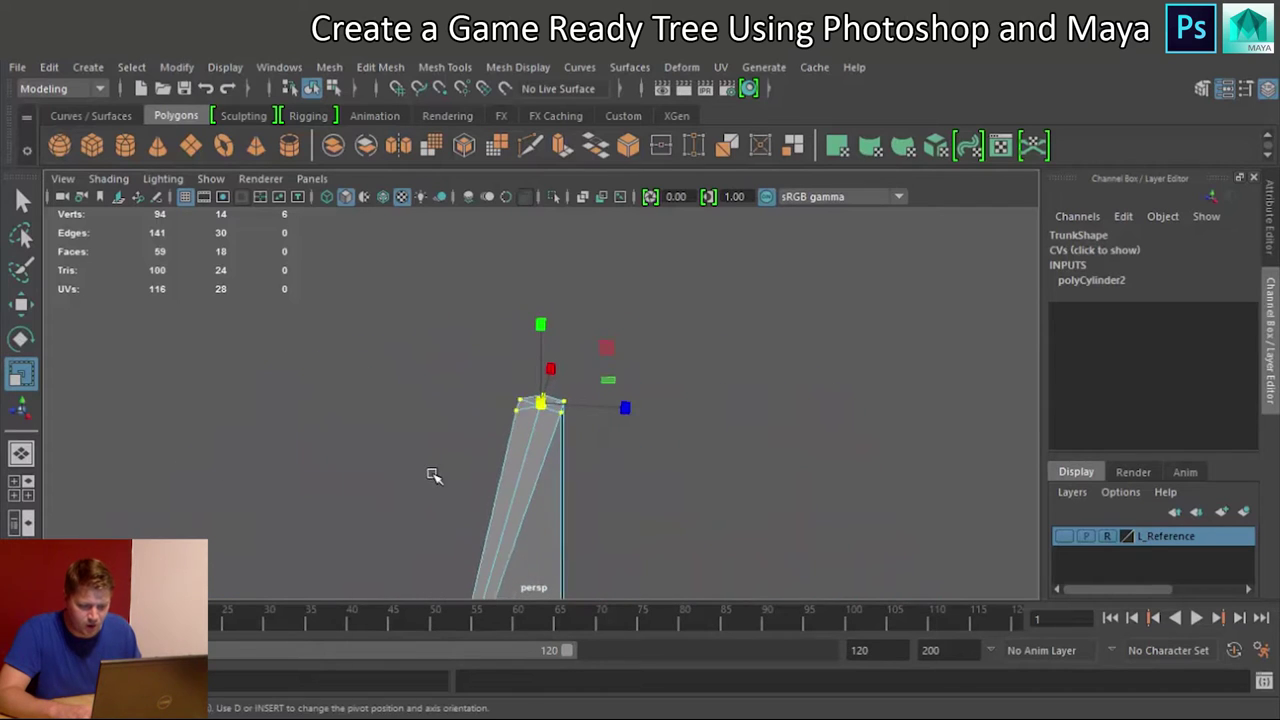
Step: Undo the incomplete taper, select all seven vertices at the trunk's top end, scale them uniformly to a narrow tip, and leave vertex mode
key("ctrl+z")
key("ctrl+z")
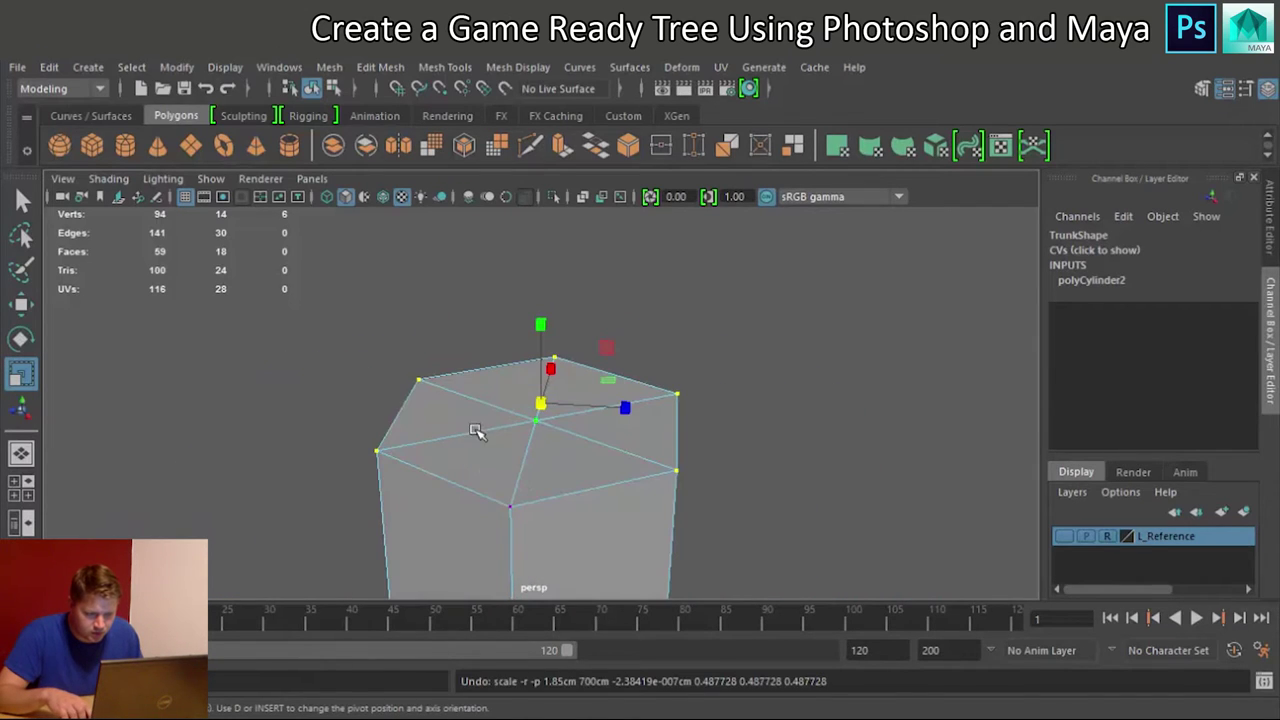
left_click_drag(330, 323, 786, 537)
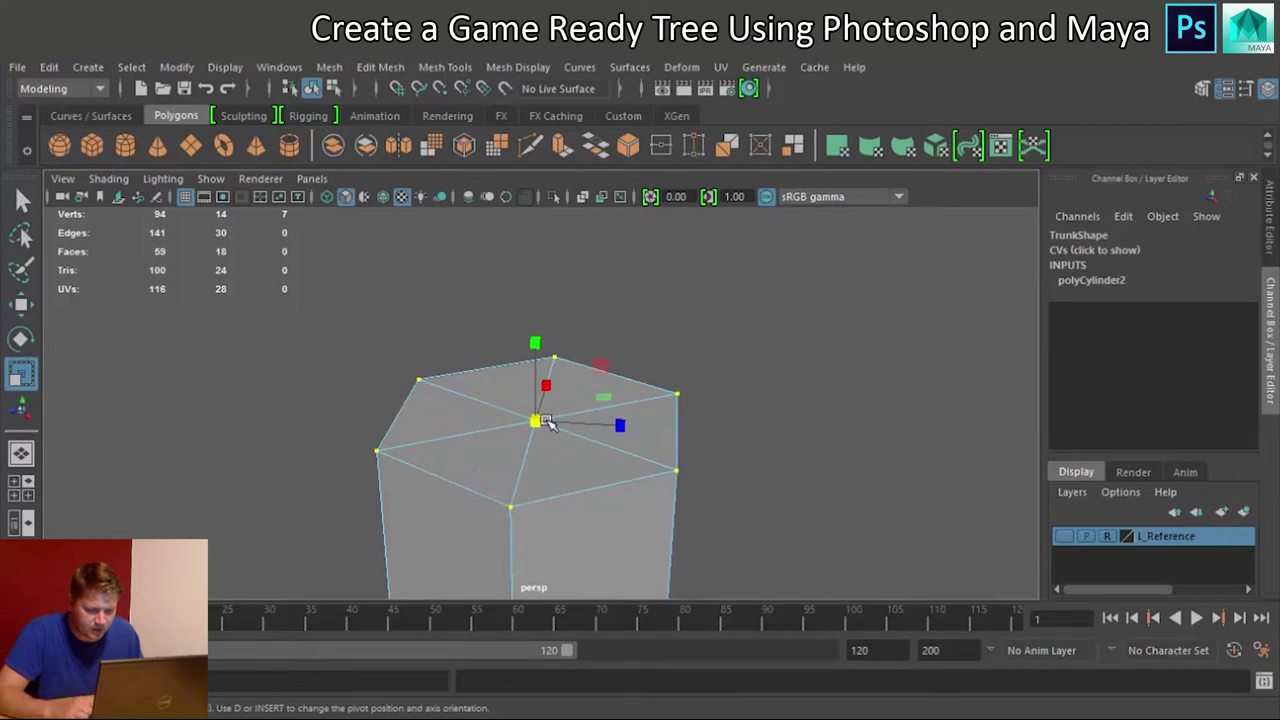
middle_click_drag(505, 430, 322, 463)
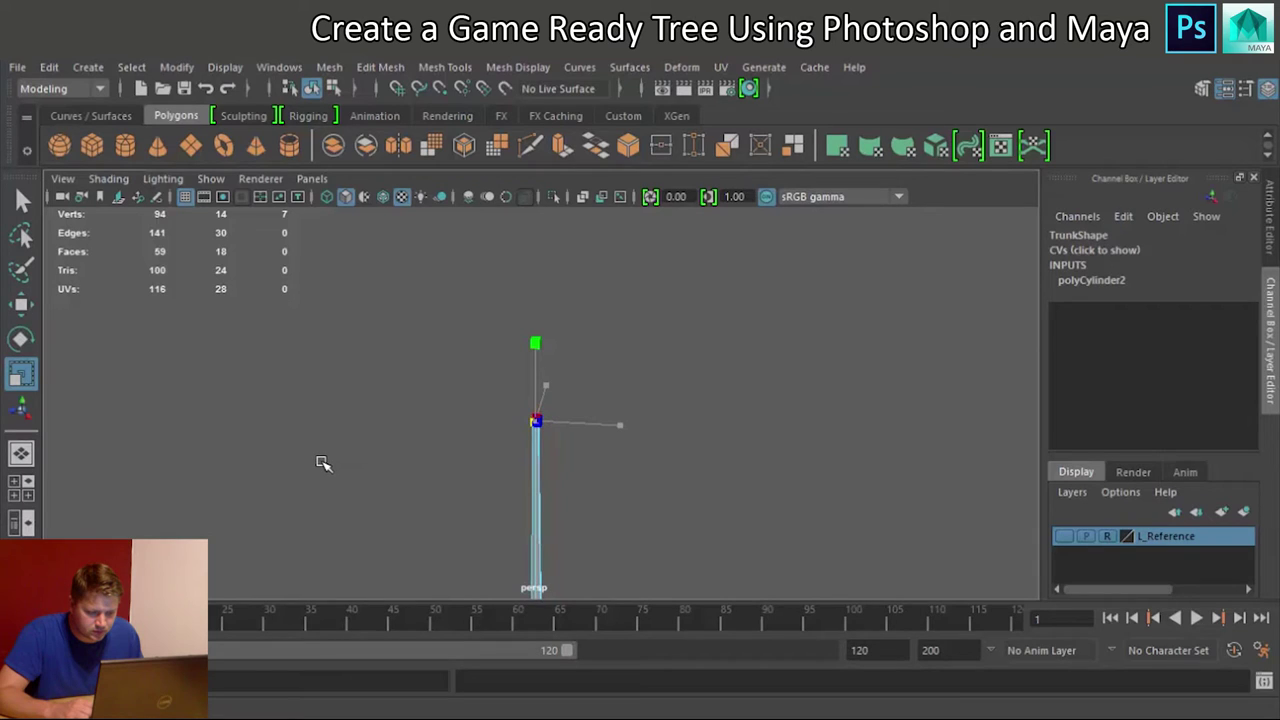
left_click_drag(322, 463, 323, 463)
key("a")
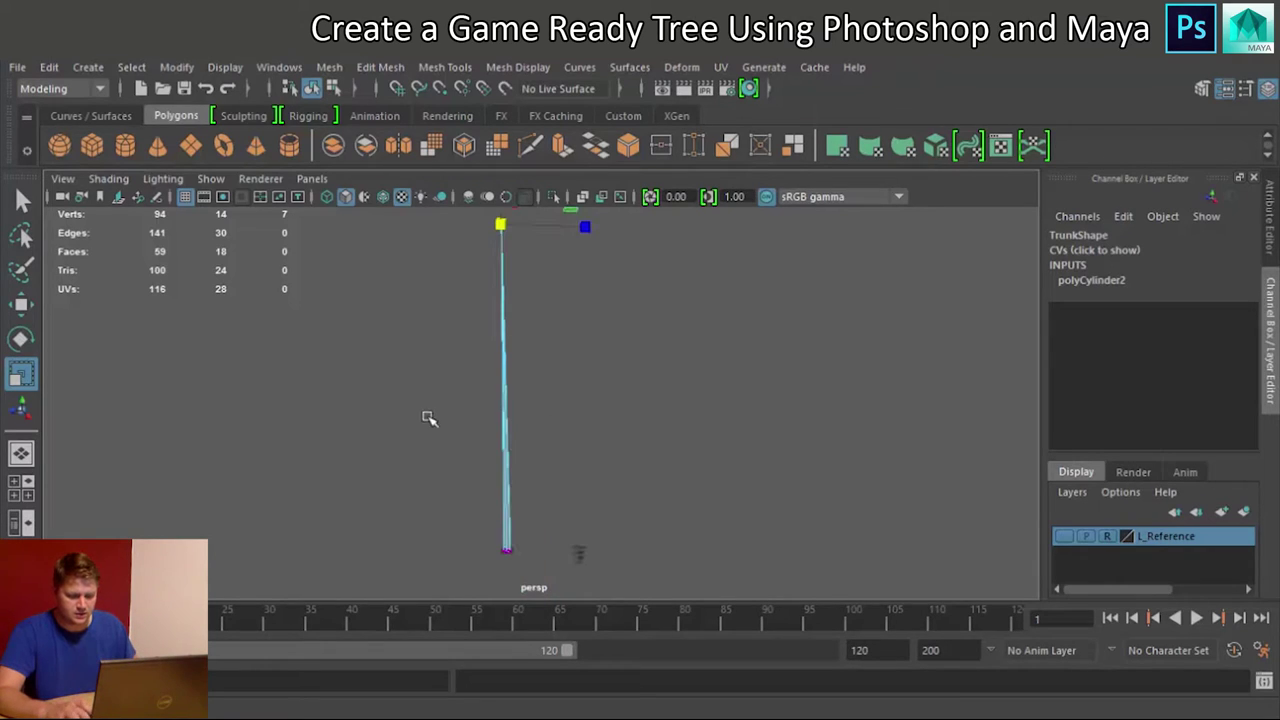
right_click_drag(503, 427, 596, 189)
Step: Insert three closely spaced horizontal edge loops around the trunk just above its base with the Multi-Cut tool
mouse_move(541, 479)
left_mouse_down("alt")
mouse_move(343, 477)
mouse_move(551, 480)
left_mouse_up("alt")
scroll(556, 479, "up", 3)
scroll(556, 479, "up", 2)
middle_click_drag(556, 479, 727, 234, "alt")
middle_click_drag(611, 477, 624, 315, "alt")
middle_click_drag(619, 441, 618, 338, "alt")
scroll(640, 446, "up", 4)
middle_click_drag(680, 467, 549, 483, "alt")
scroll(592, 475, "up", 3)
middle_click_drag(627, 438, 549, 420, "alt")
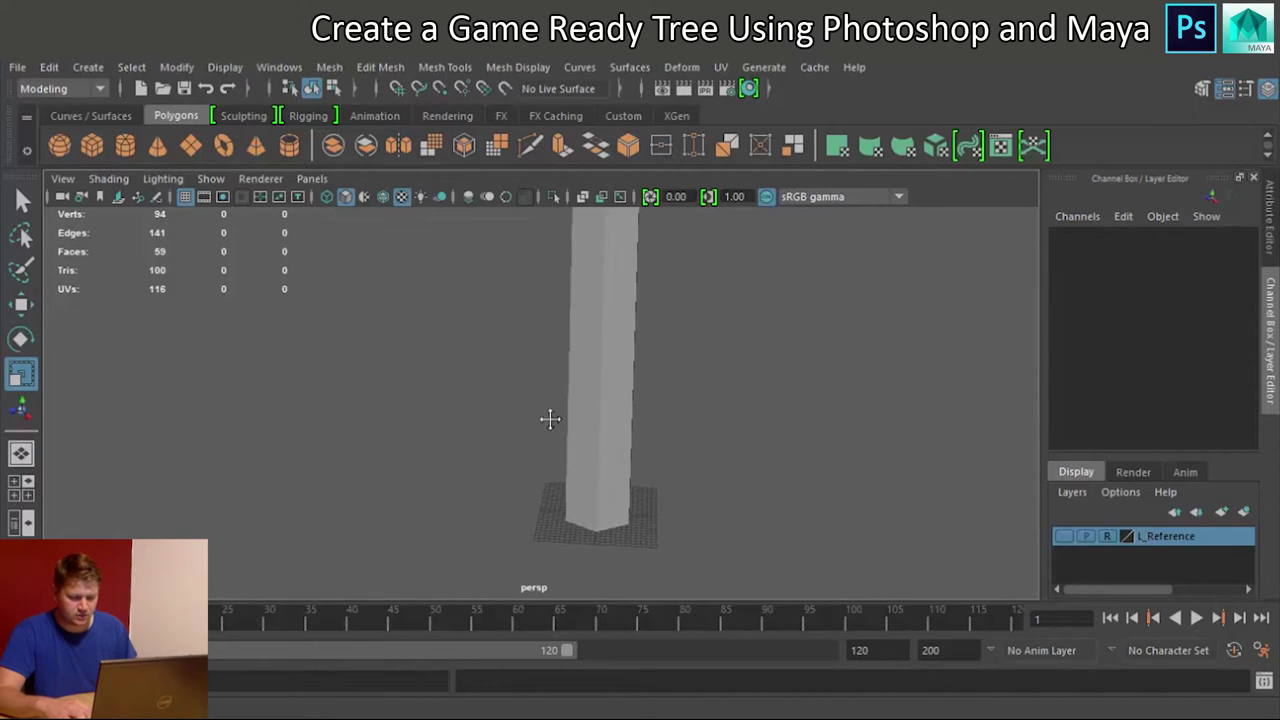
left_click(530, 145)
left_click(602, 464)
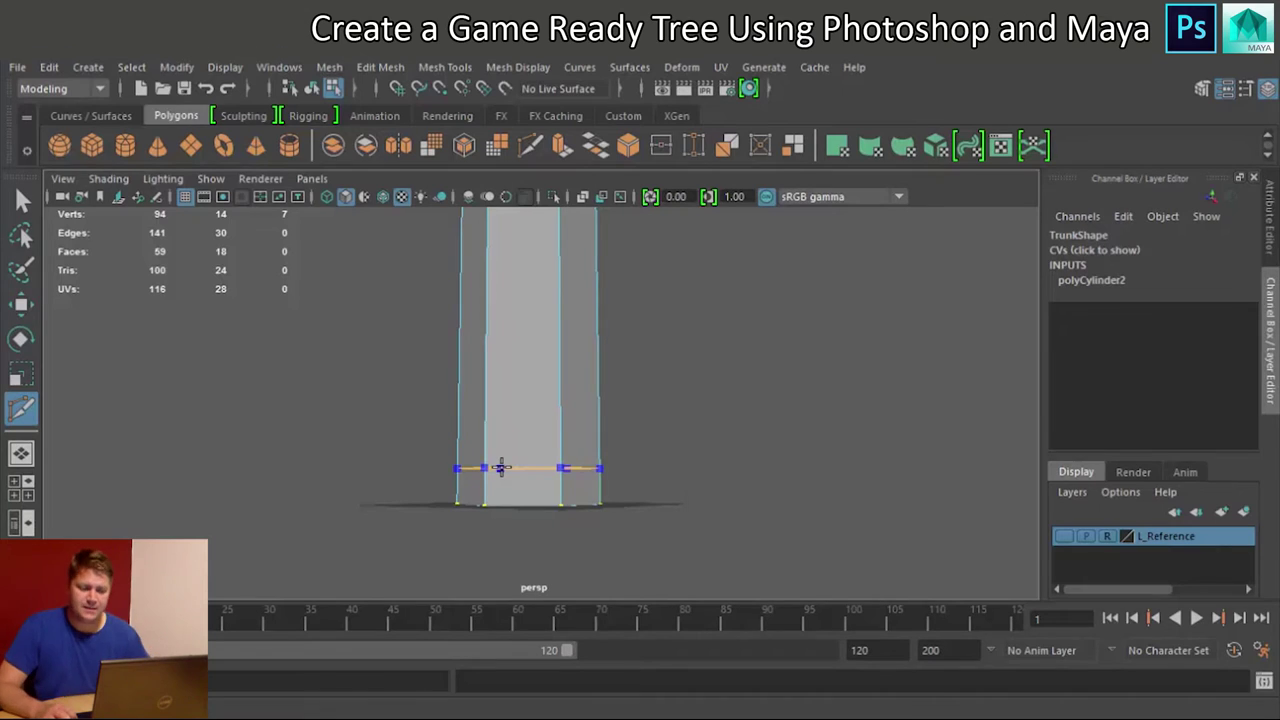
left_click(500, 475, "ctrl")
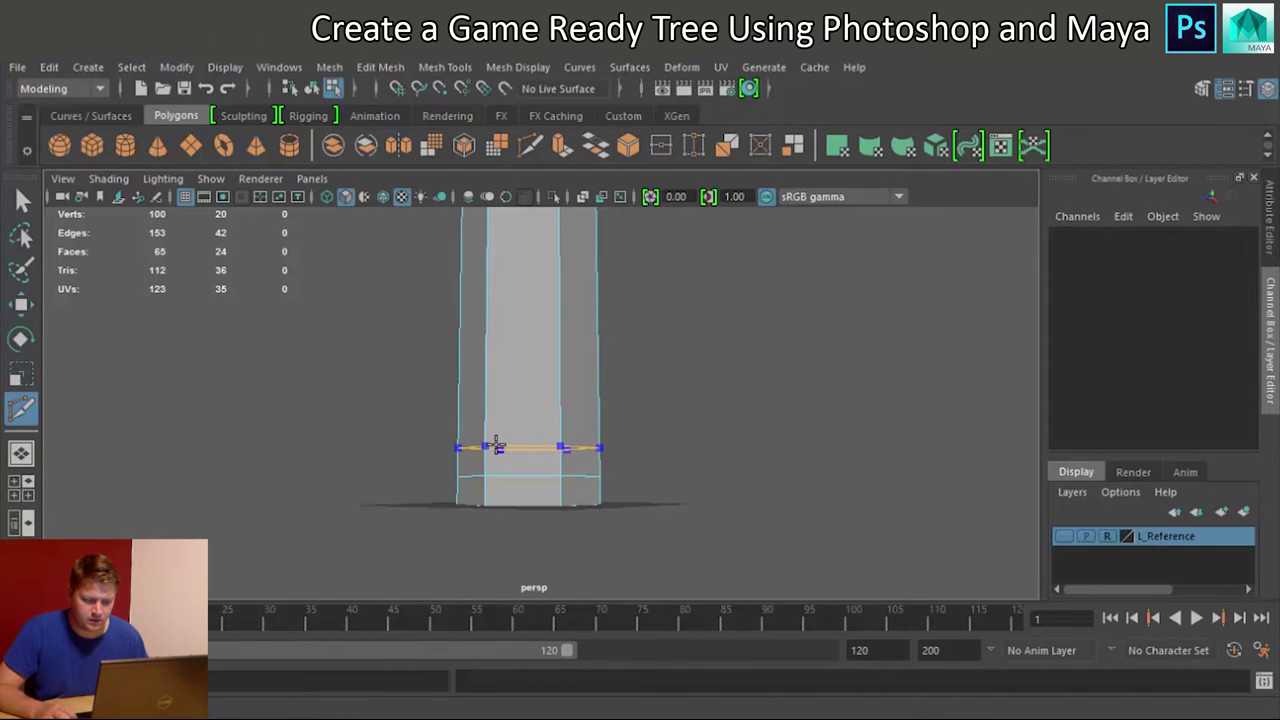
left_click(497, 446, "ctrl")
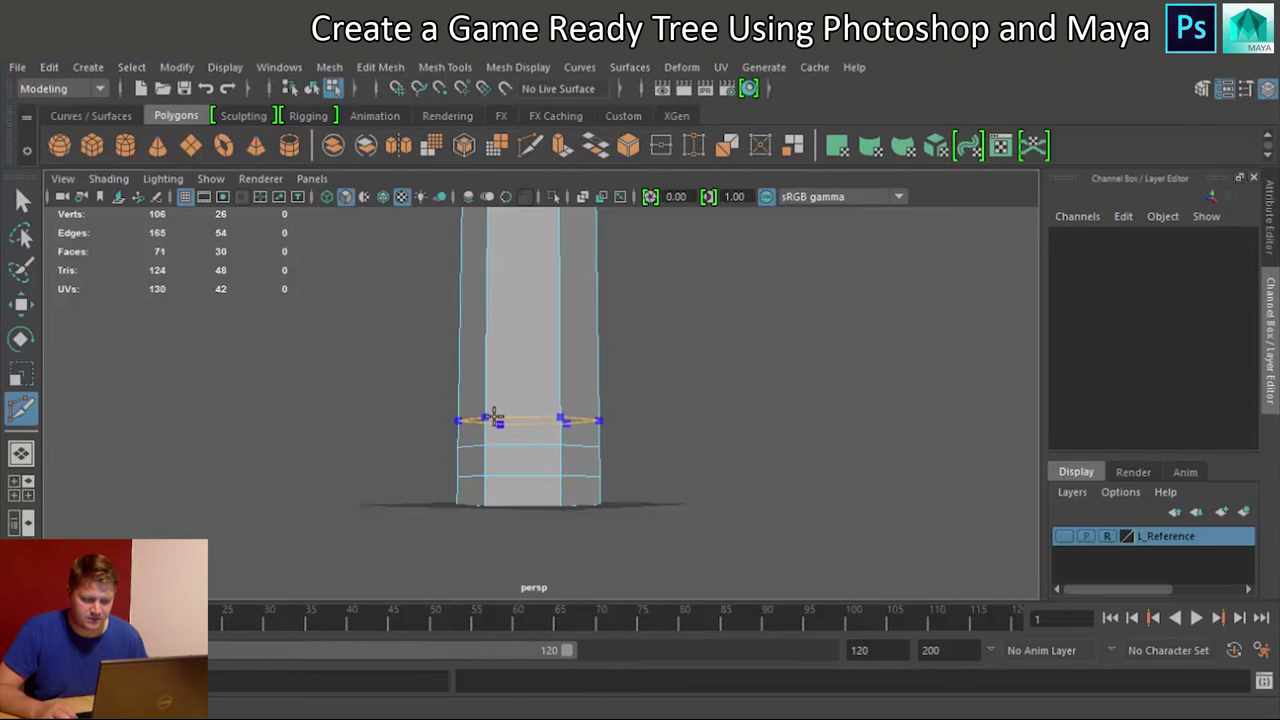
left_click(495, 418, "ctrl")
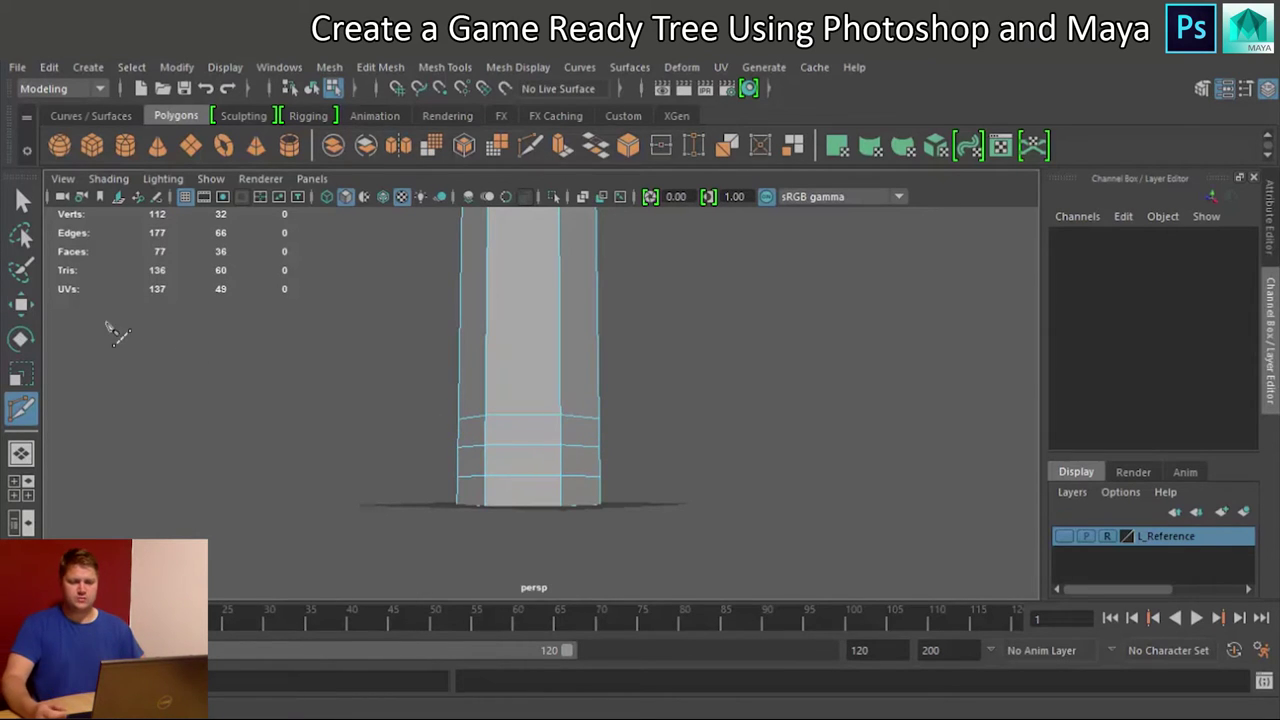
key("q")
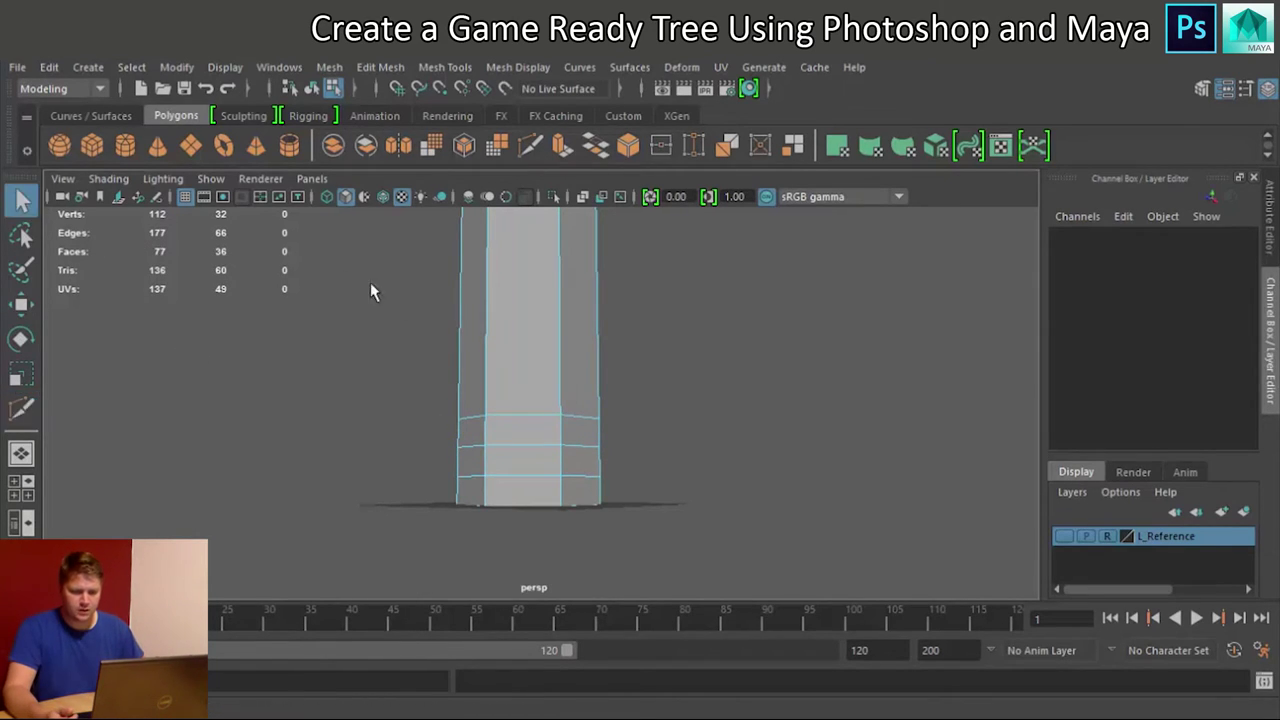
Step: Select the three edge loops near the trunk's base in edge mode and scale them inward uniformly so the base flares out
right_click_drag(488, 216, 478, 171)
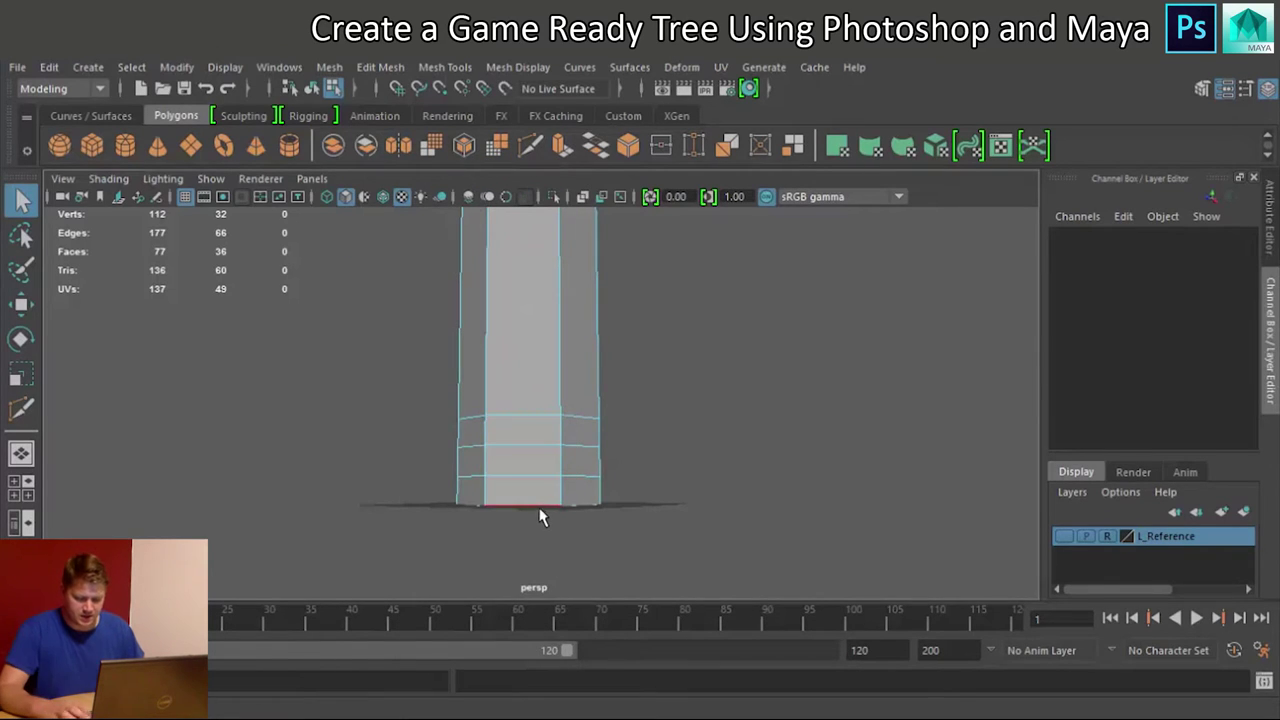
mouse_move(540, 514)
left_mouse_down("alt")
mouse_move(566, 523)
mouse_move(562, 510)
left_mouse_up("alt")
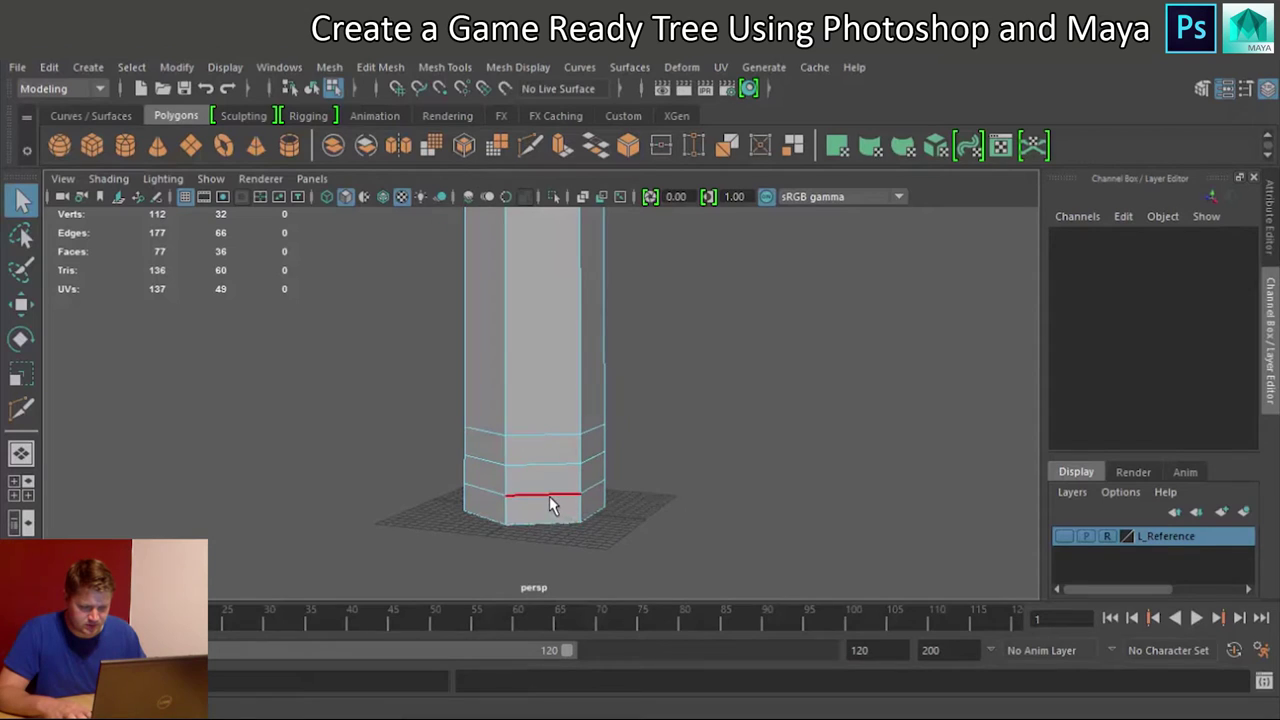
left_click(549, 496)
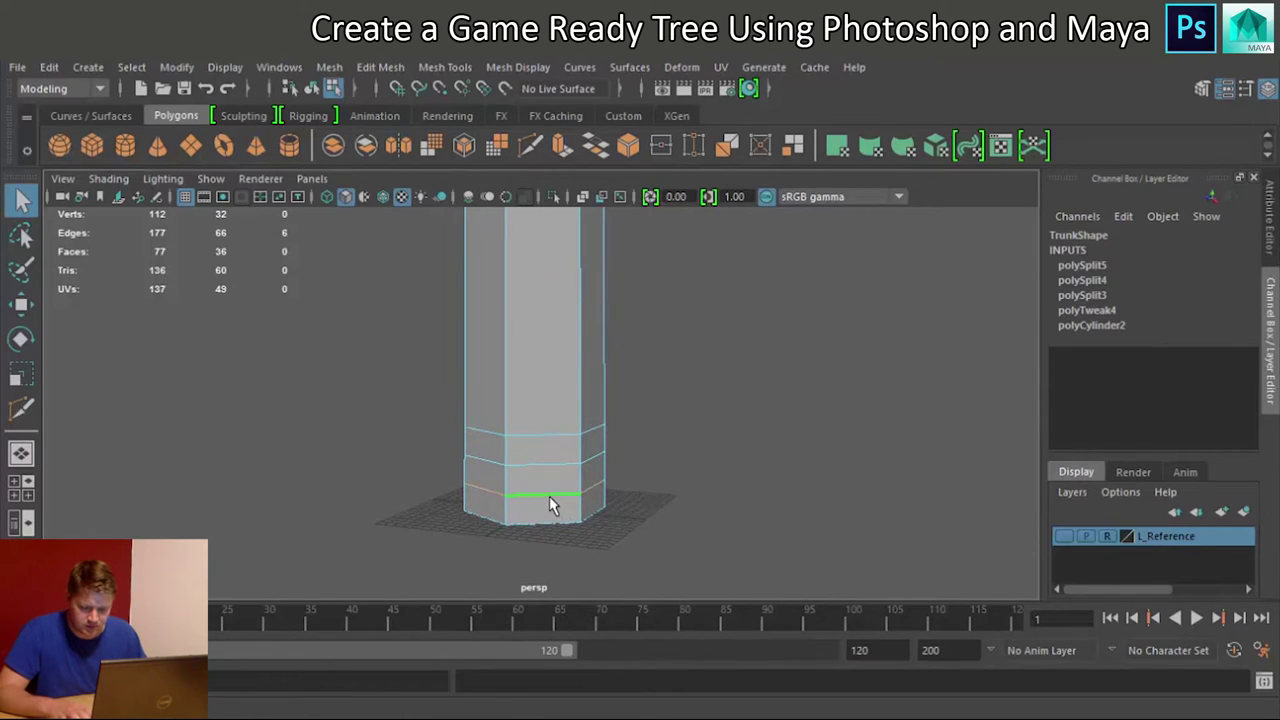
left_click_drag(540, 452, 652, 501)
left_click(560, 480)
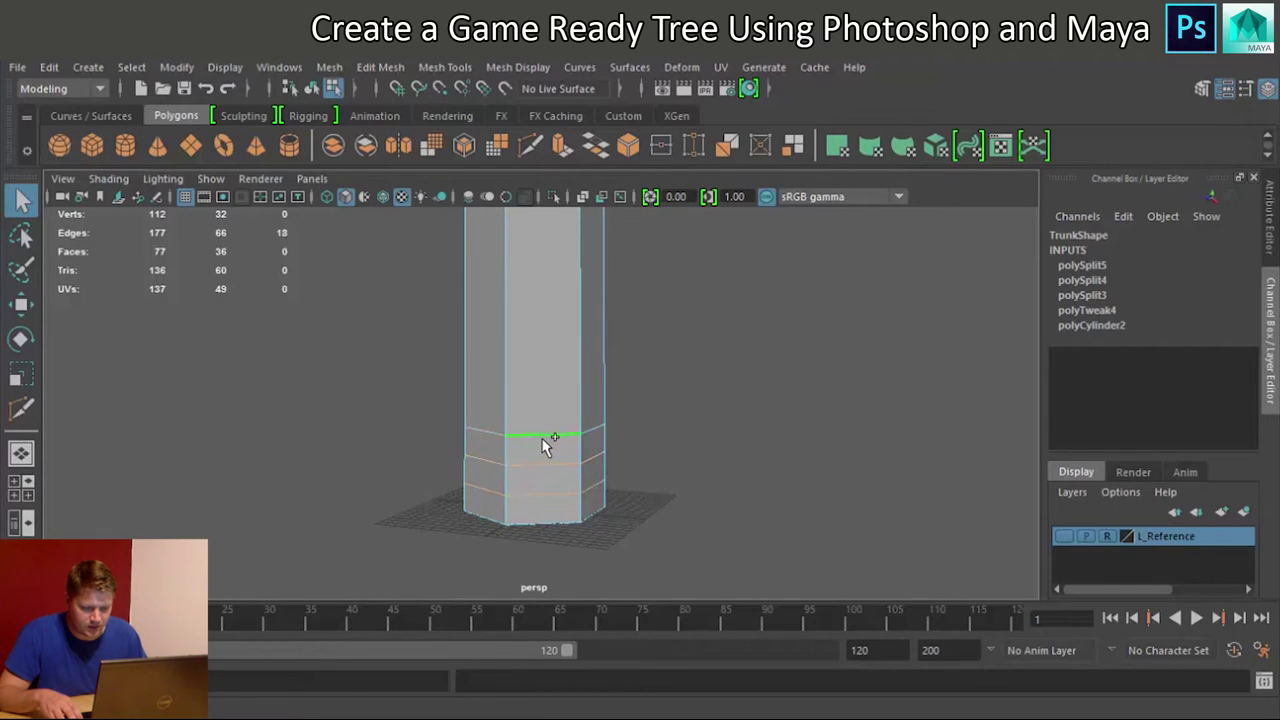
key("r")
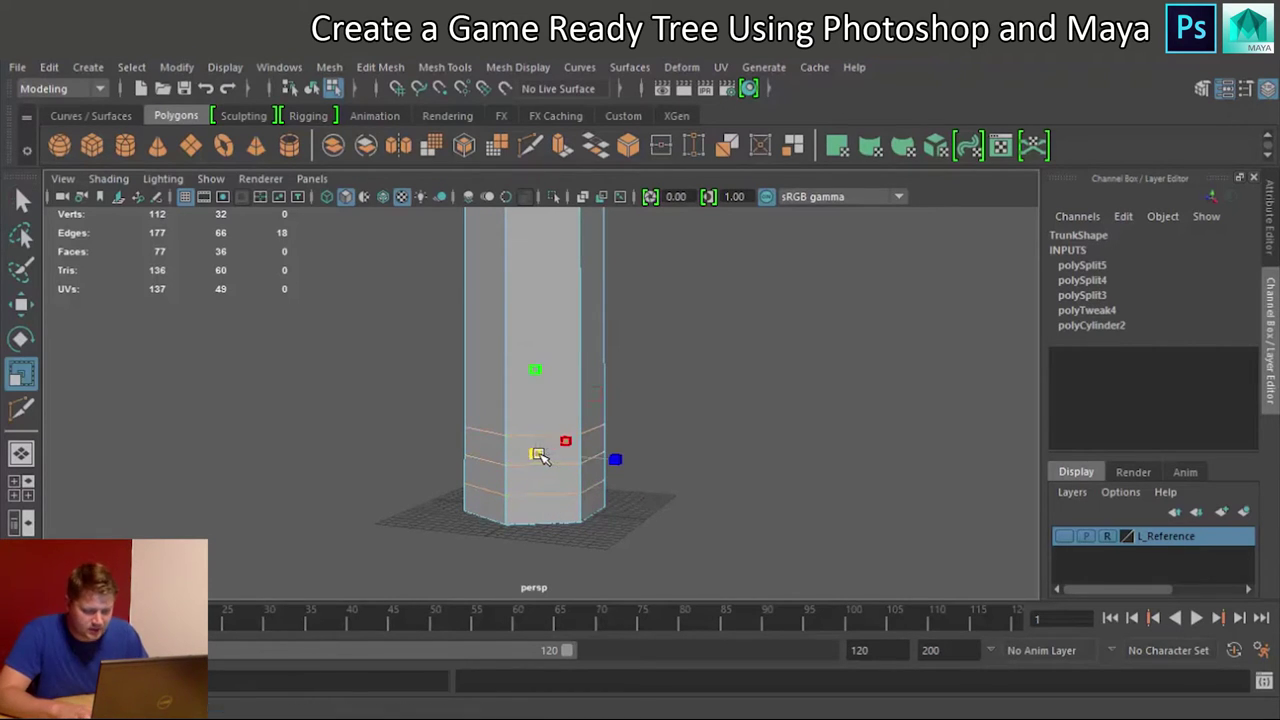
left_click_drag(538, 455, 520, 462)
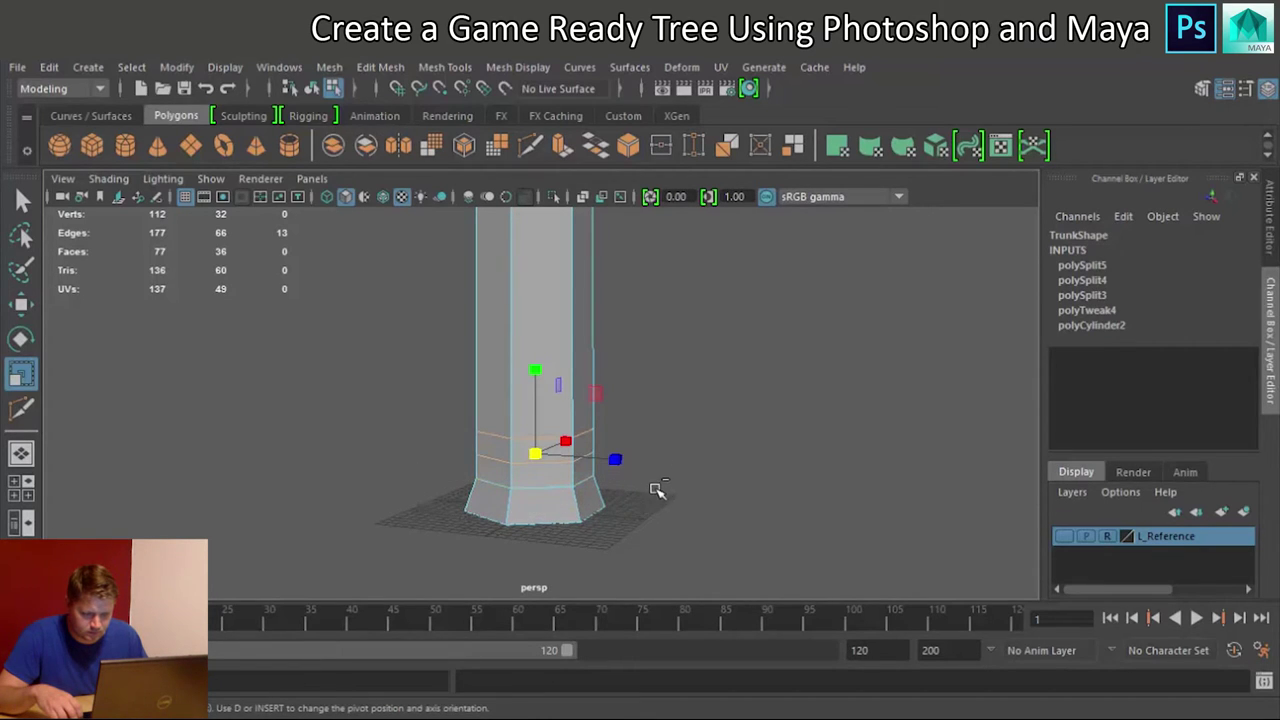
Step: Remove the lowest loop from the selection and scale the upper two loops further inward
left_click_drag(371, 503, 556, 483, "alt")
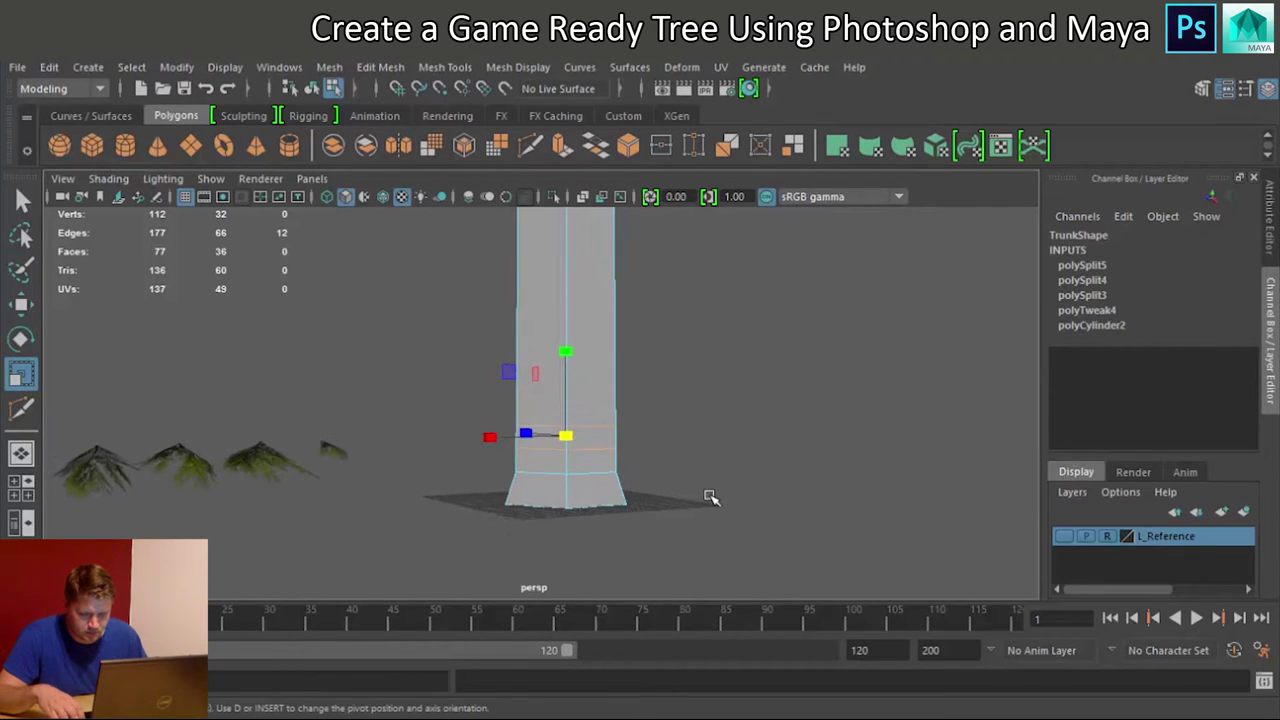
left_click_drag(711, 497, 549, 444, "alt")
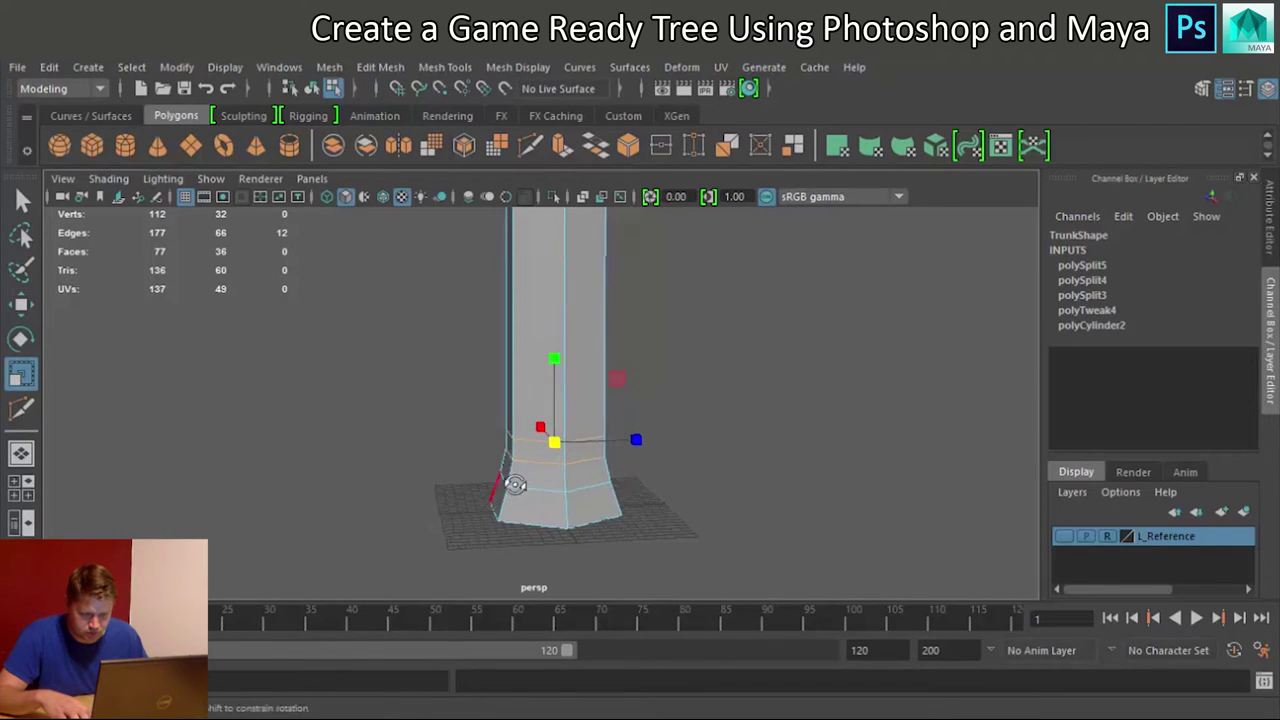
left_click_drag(505, 487, 535, 462, "alt")
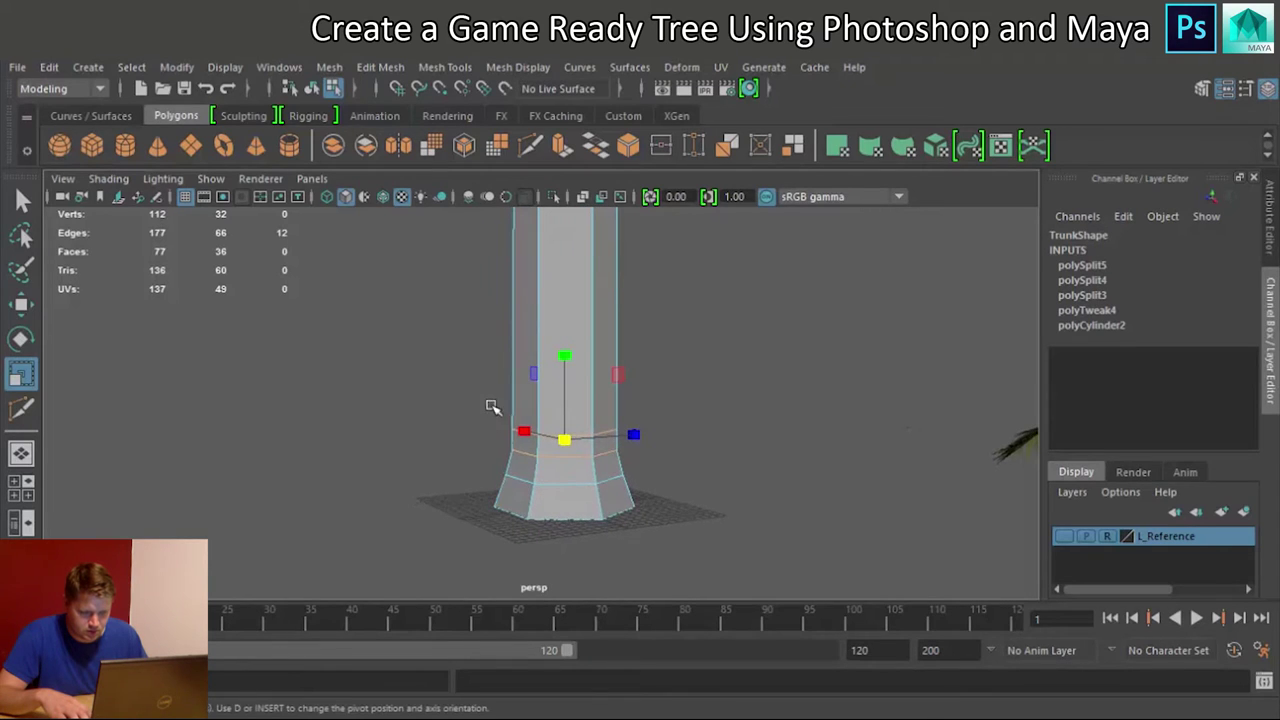
Step: Select only the highest of the three base edge loops and scale it slightly inward to smooth the flare
left_click_drag(643, 433, 657, 448)
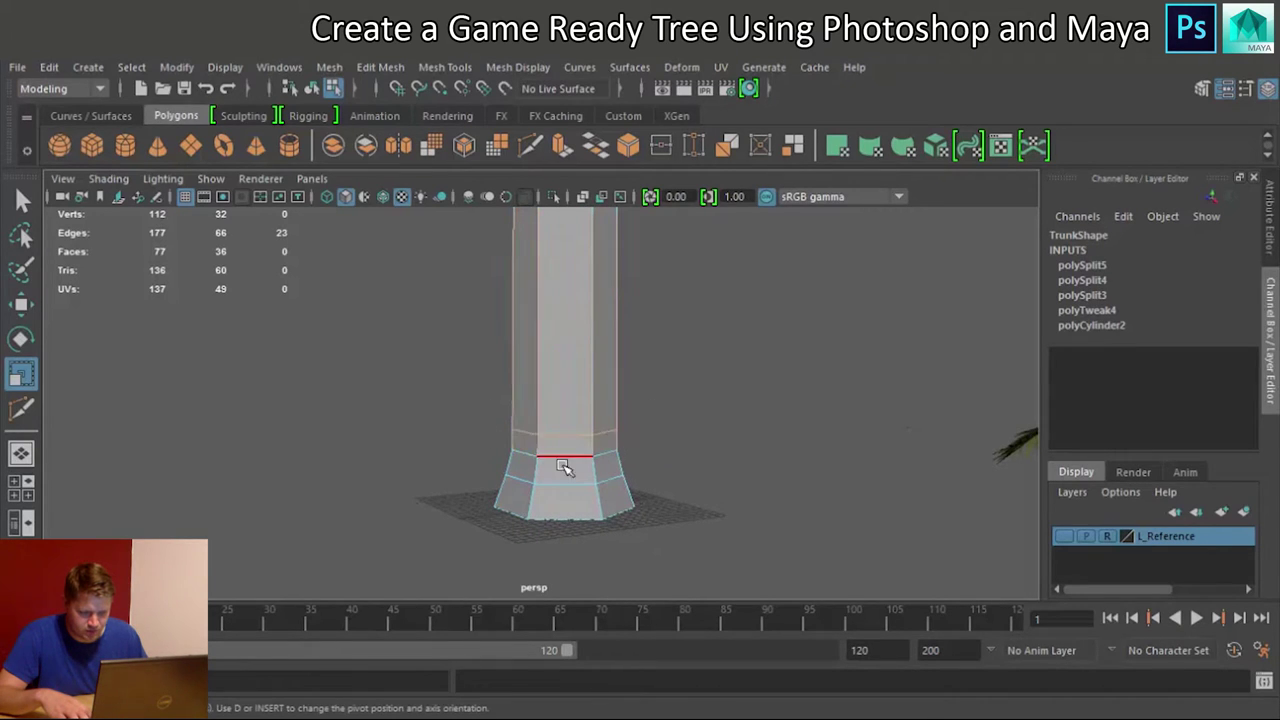
left_click_drag(563, 466, 570, 460, "alt")
double_click(588, 441)
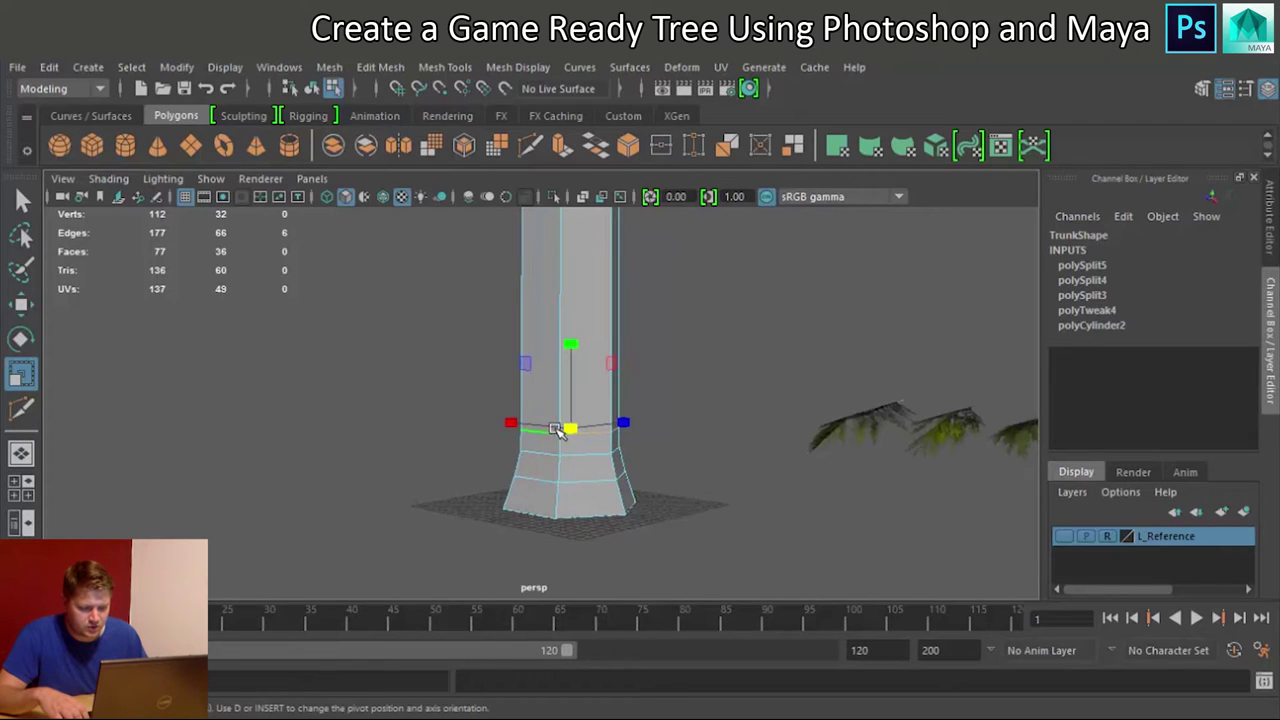
left_click_drag(569, 428, 567, 430)
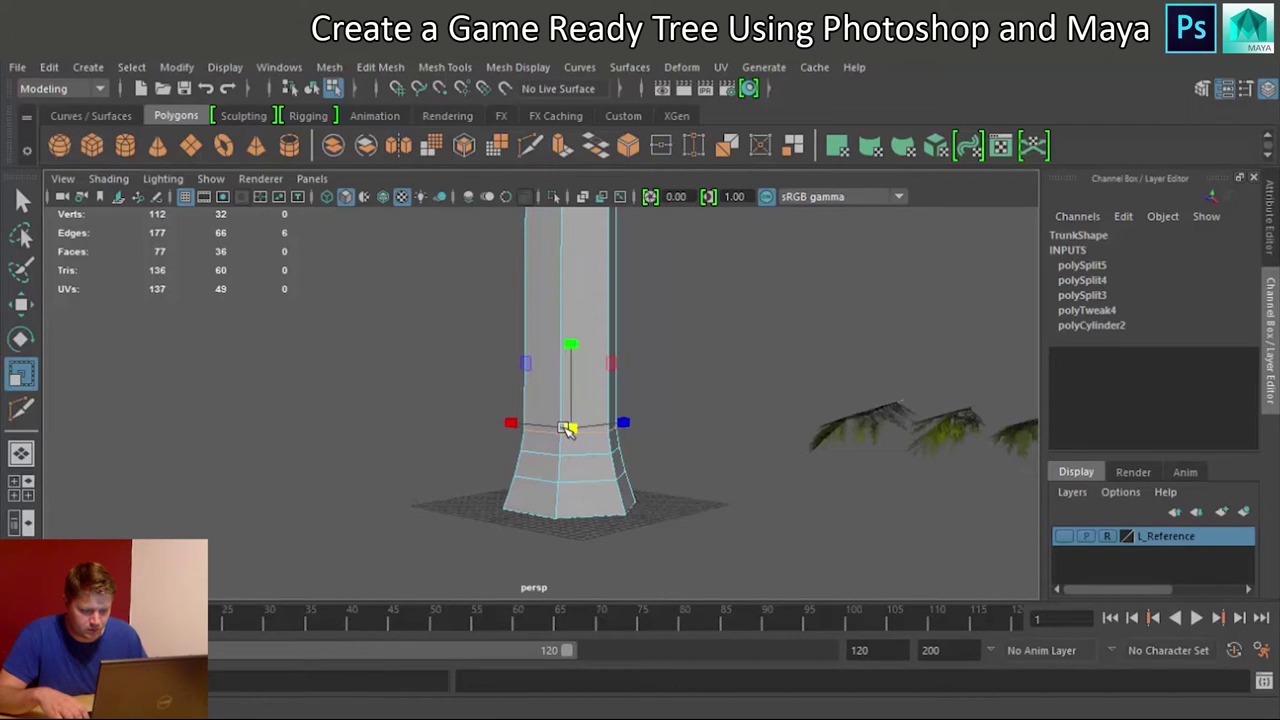
Step: Move the edge loops of the flare down one after another to concentrate the curve close to the ground
double_click(576, 478)
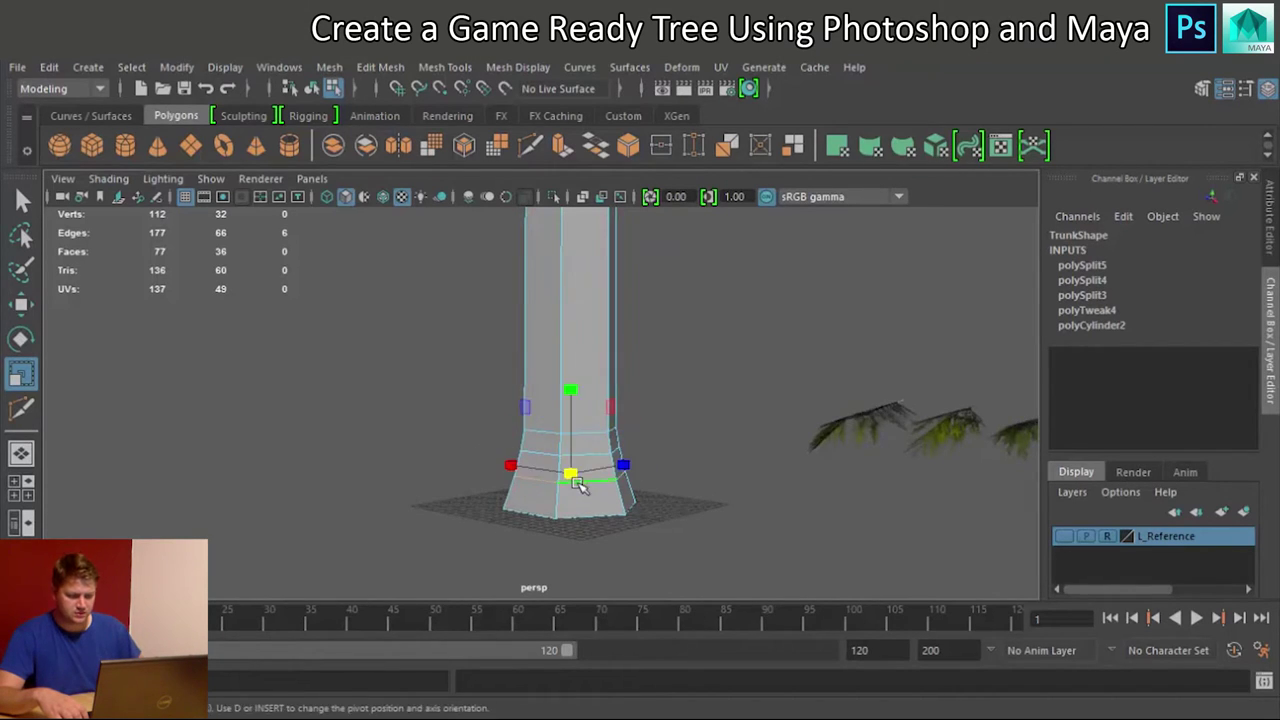
key("w")
mouse_move(572, 392)
left_mouse_down()
mouse_move(572, 407)
mouse_move(567, 385)
left_mouse_up()
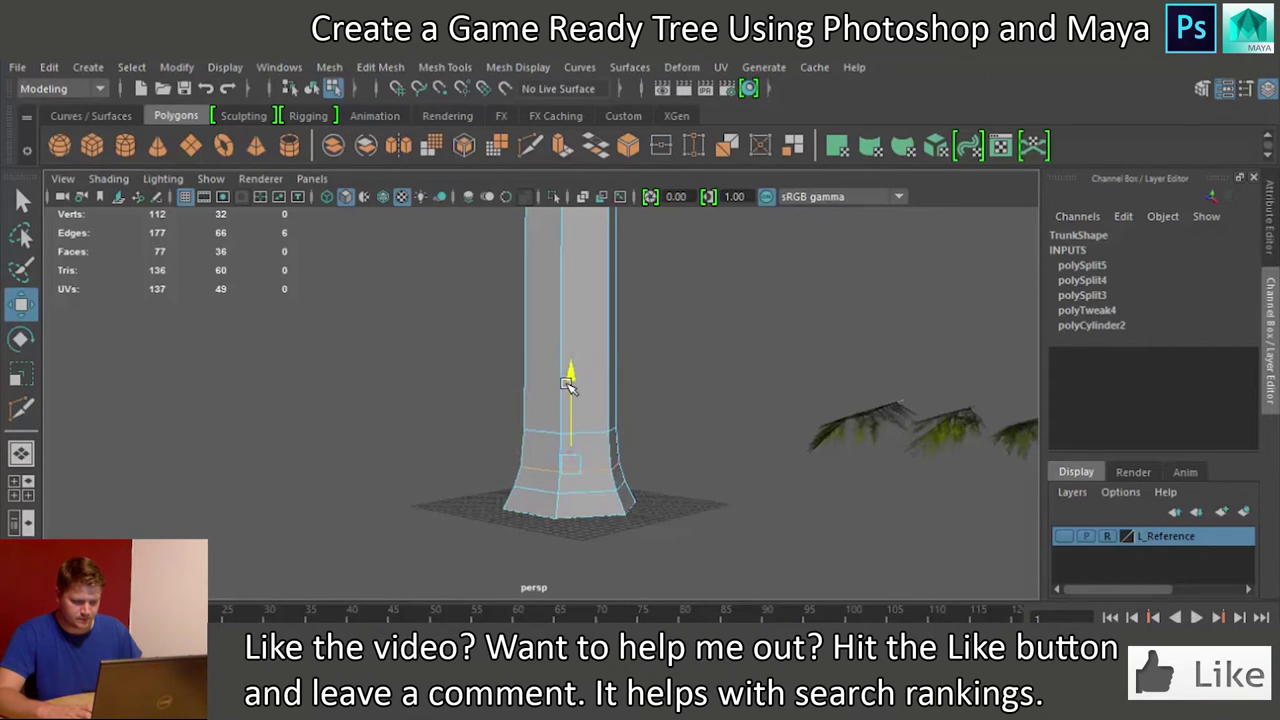
double_click(542, 432)
left_click_drag(570, 347, 569, 363)
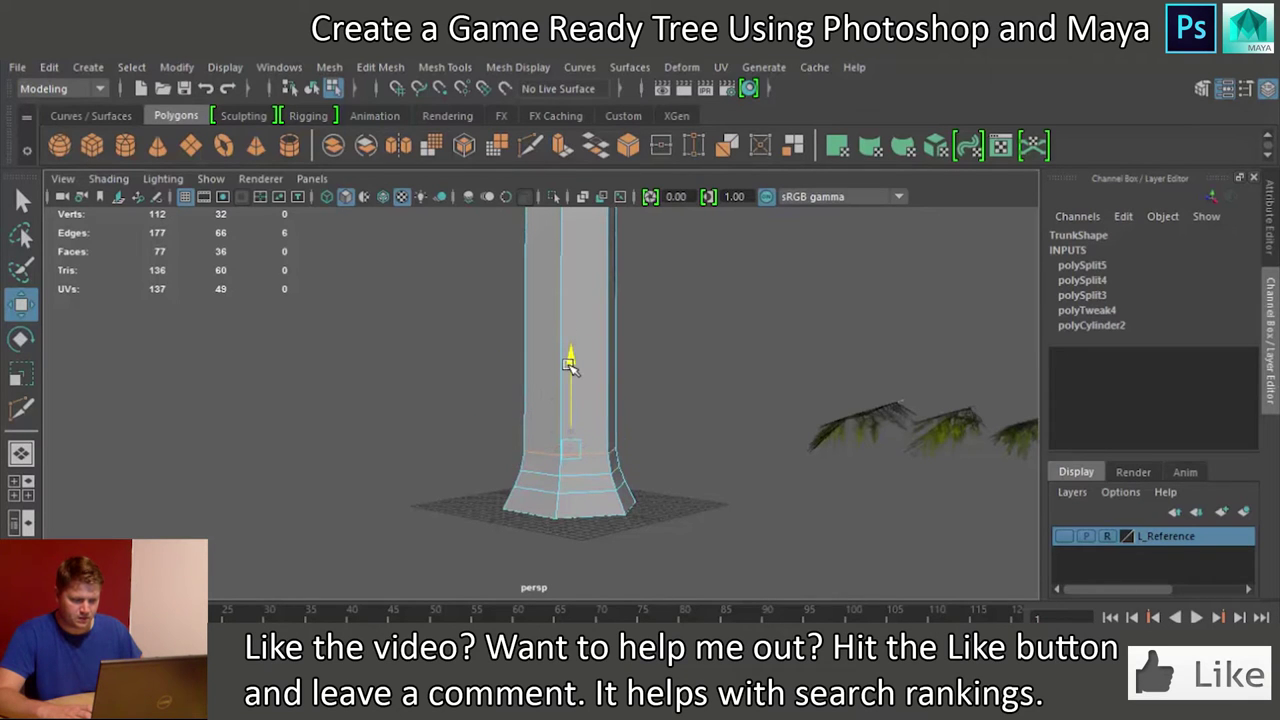
Step: Switch to vertex mode and pull one corner vertex of the trunk's bottom edge outward to form a root
mouse_move(531, 480)
left_mouse_down("alt")
mouse_move(402, 484)
mouse_move(500, 471)
mouse_move(525, 490)
left_mouse_up("alt")
left_click(537, 514)
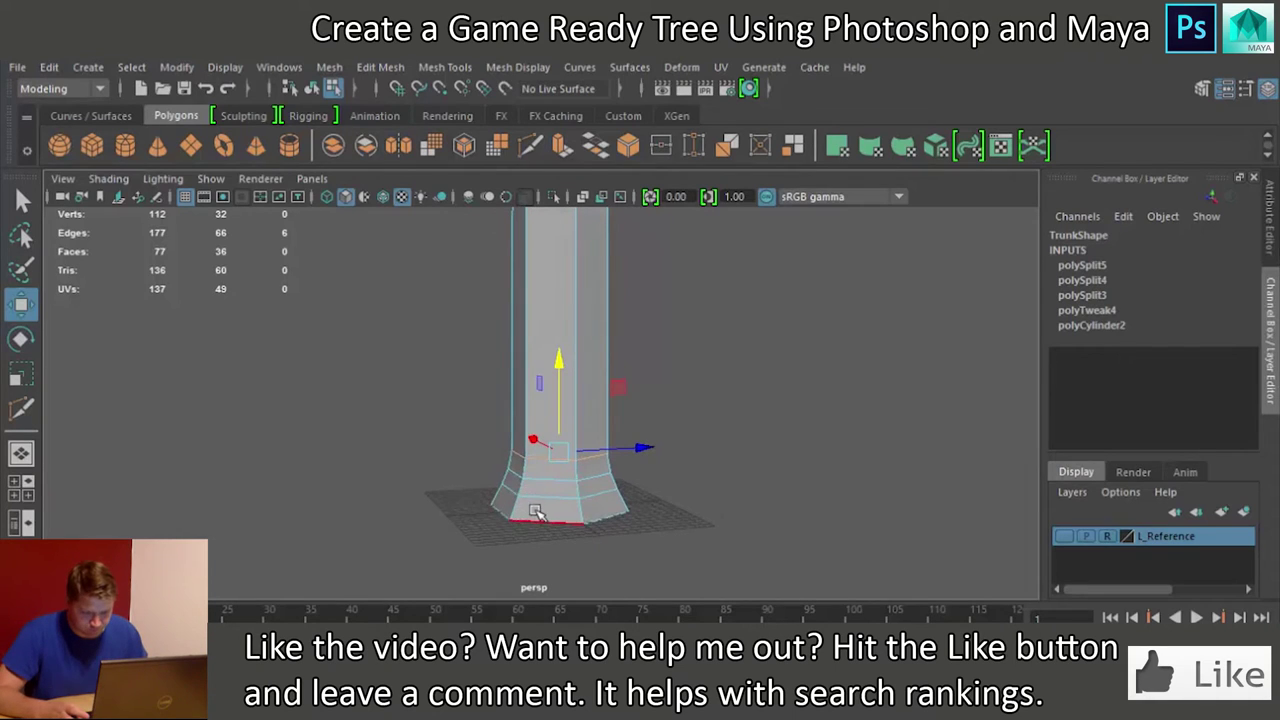
right_click_drag(540, 230, 443, 214)
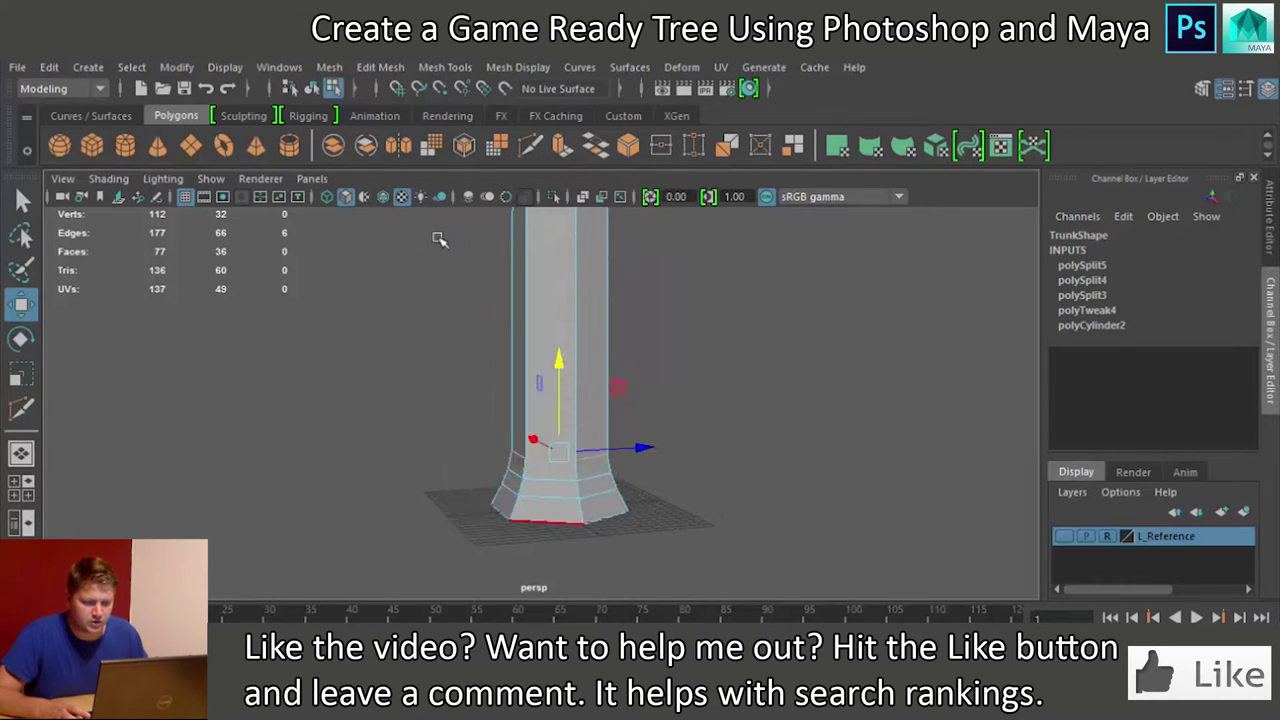
left_click(586, 523)
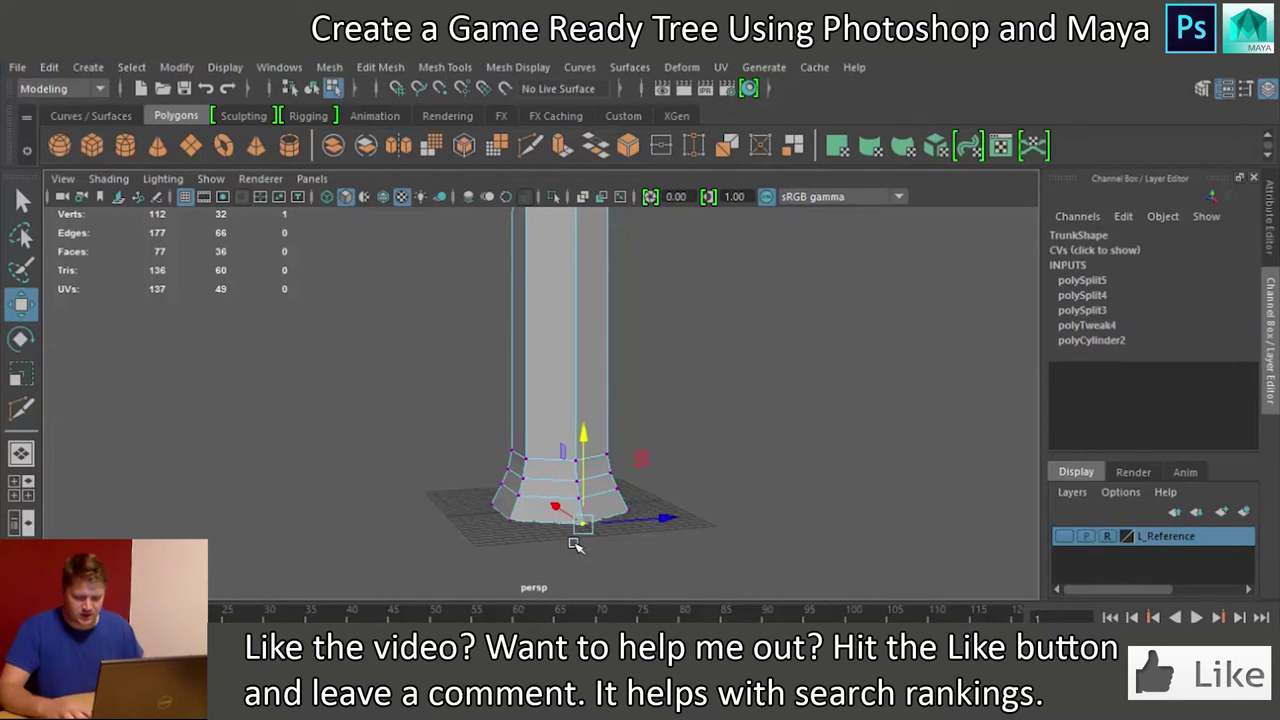
left_click_drag(575, 540, 673, 574, "alt")
left_click_drag(563, 491, 580, 497)
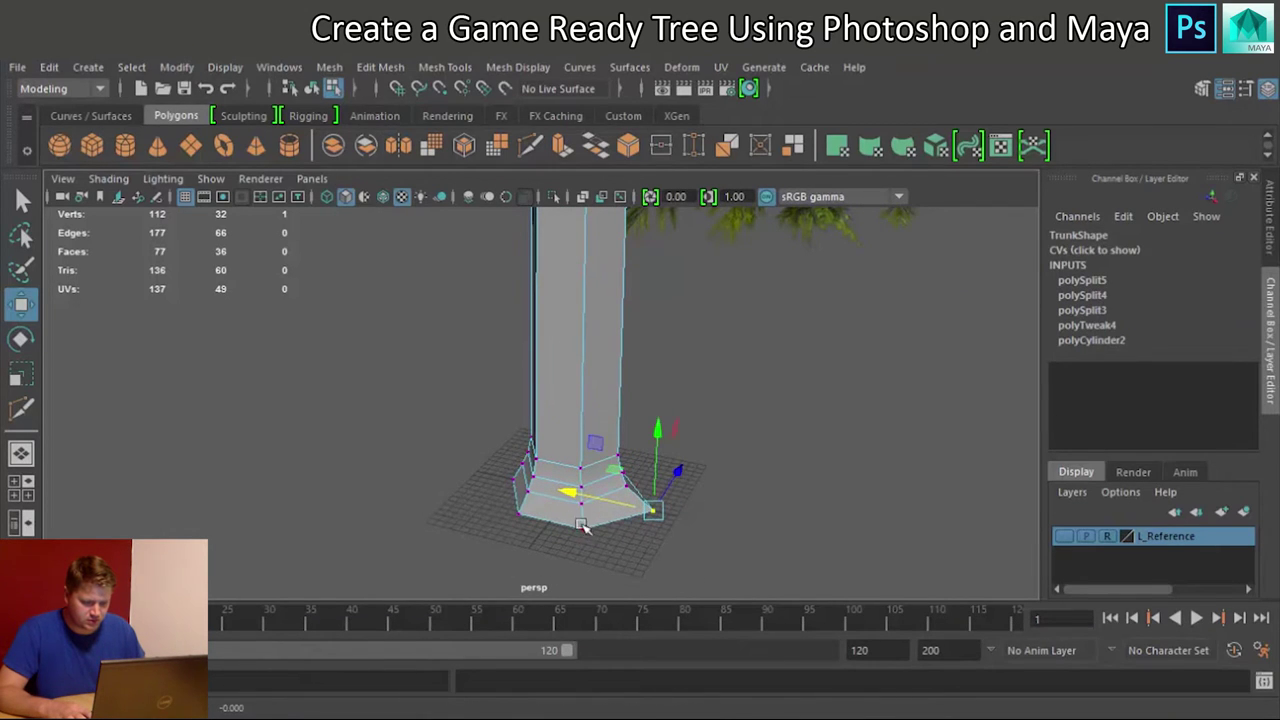
Step: Push the adjacent bottom vertex slightly inward and pull the following two bottom vertices outward to make the base irregular
left_click(582, 526)
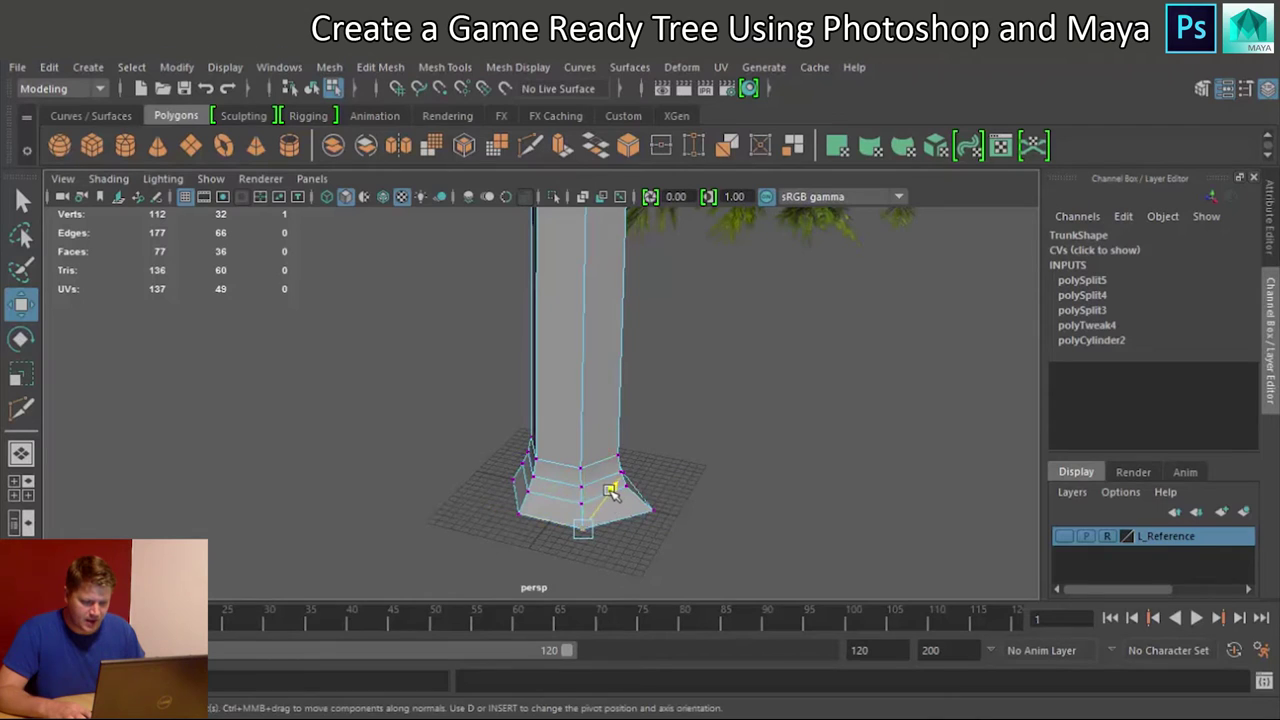
left_click_drag(610, 489, 615, 482)
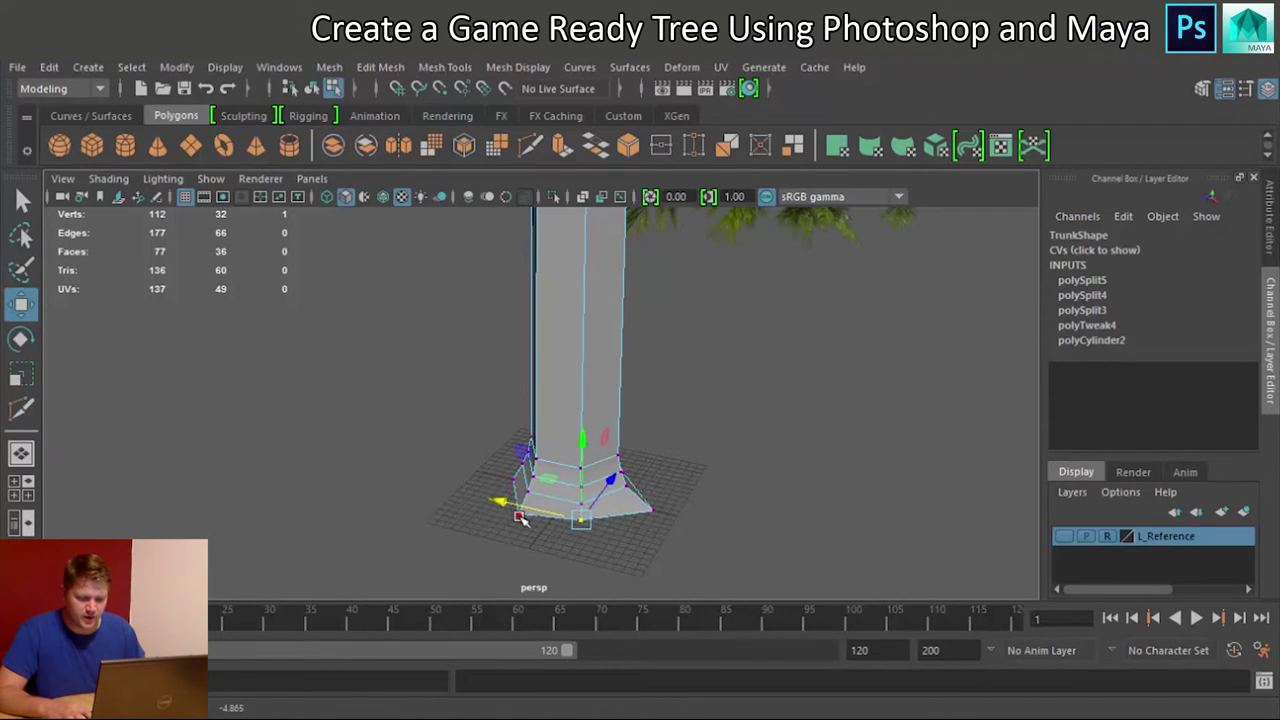
left_click(518, 514)
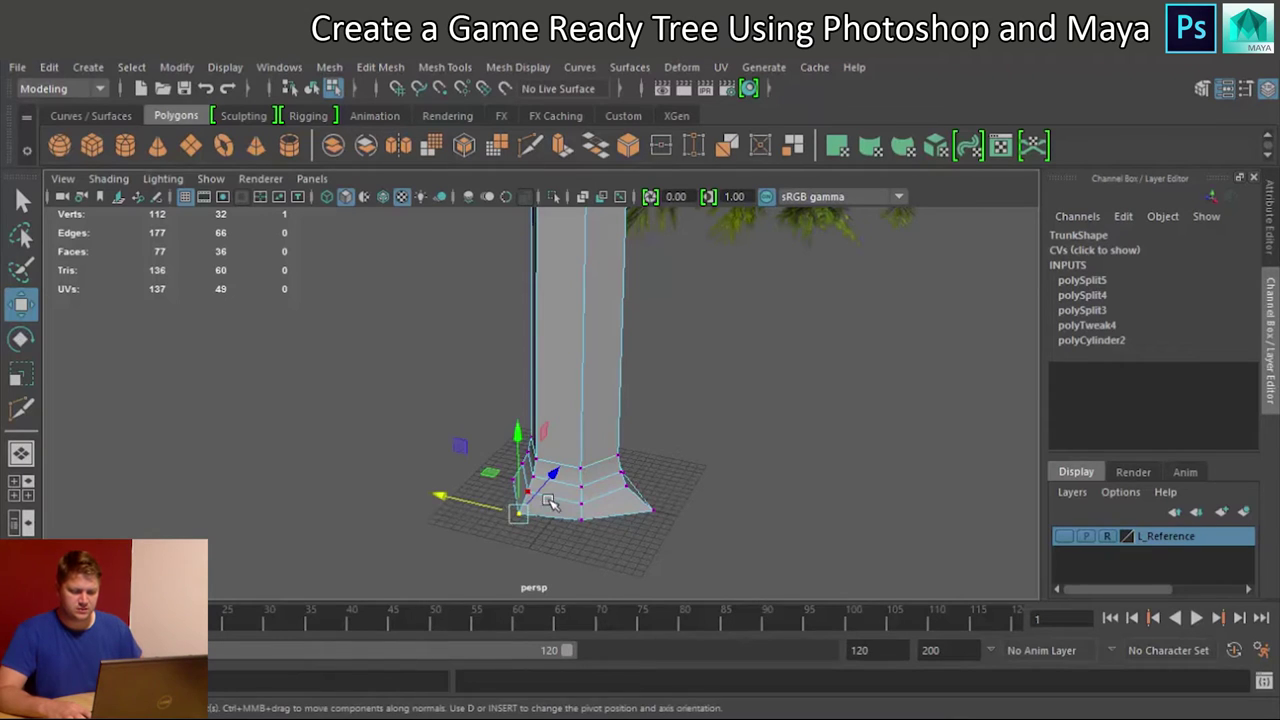
mouse_move(550, 503)
middle_mouse_down()
mouse_move(551, 480)
mouse_move(546, 490)
middle_mouse_up()
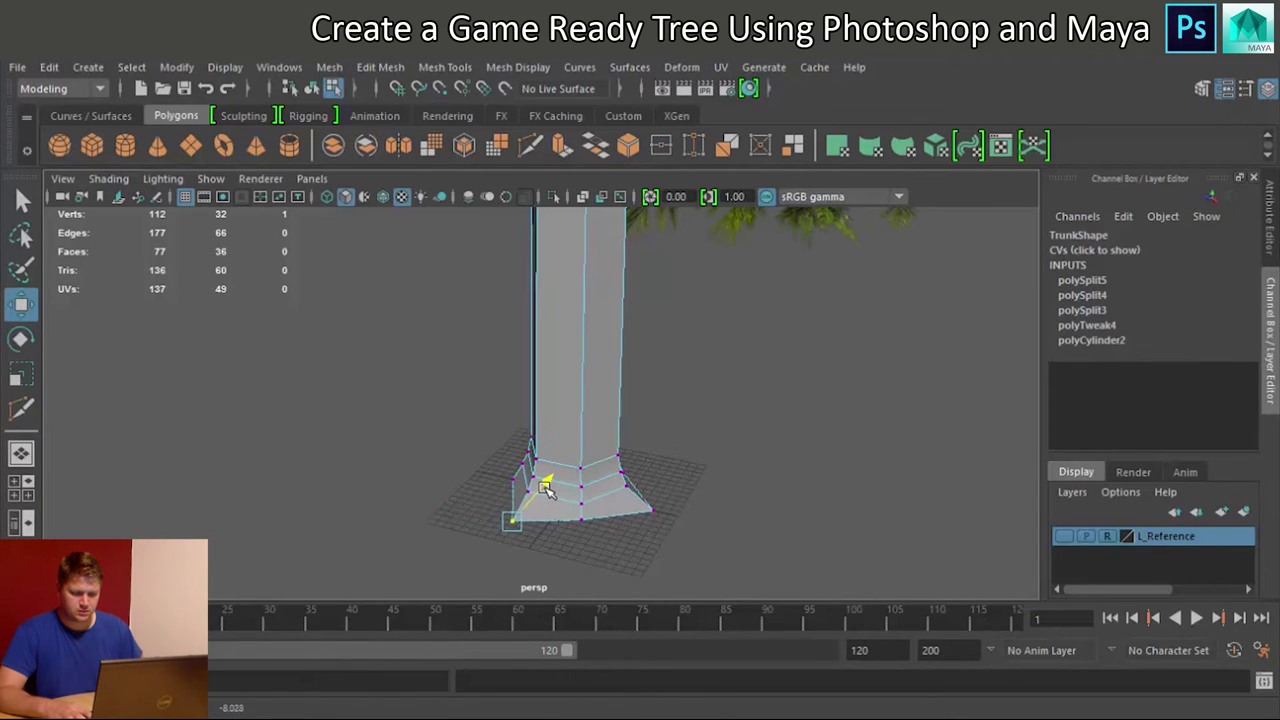
left_click(425, 460)
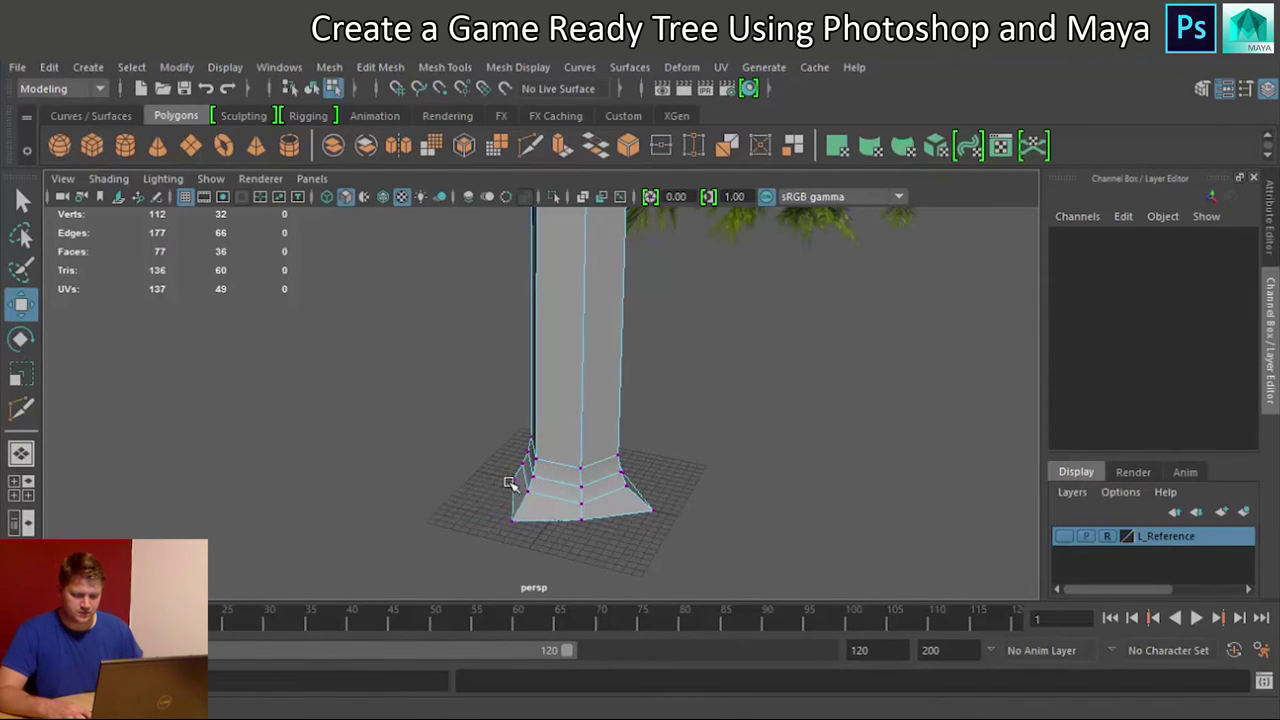
left_click(510, 482)
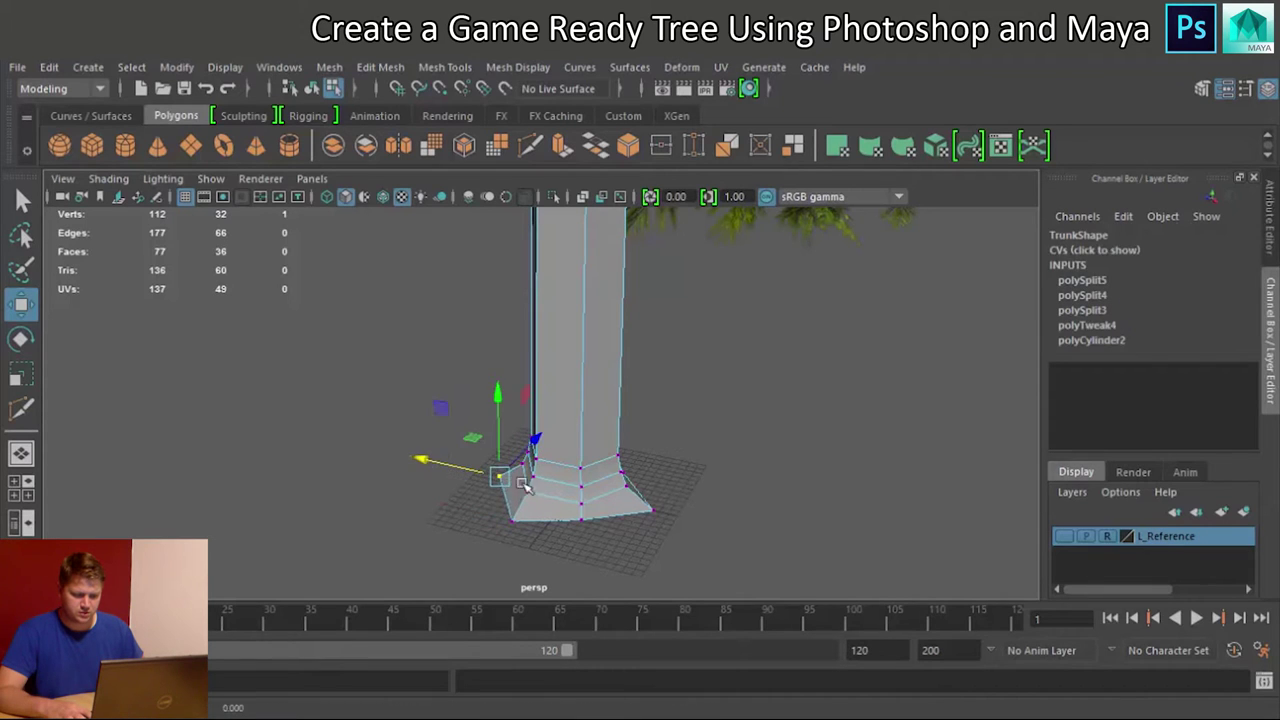
Step: Pull another vertex of the trunk's bottom edge outward to form a root and return to object mode with nothing selected
left_click_drag(440, 460, 466, 486, "alt")
left_click(601, 503)
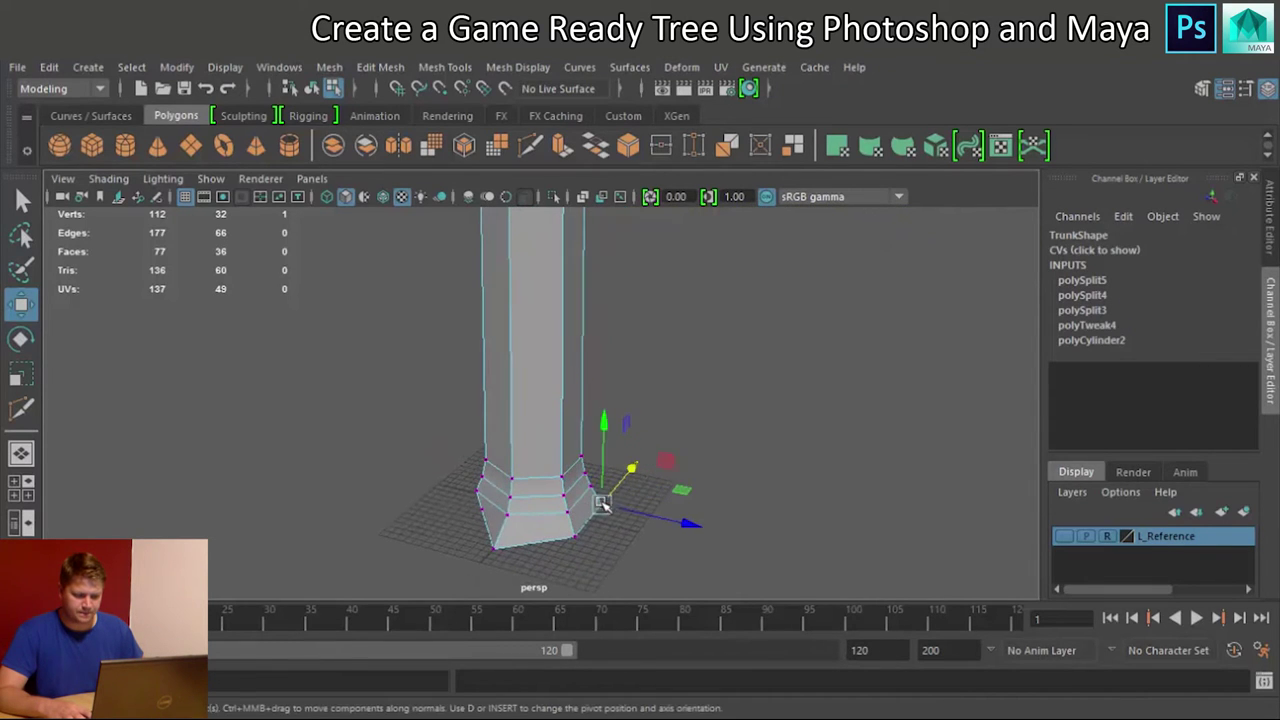
left_click_drag(670, 522, 686, 523)
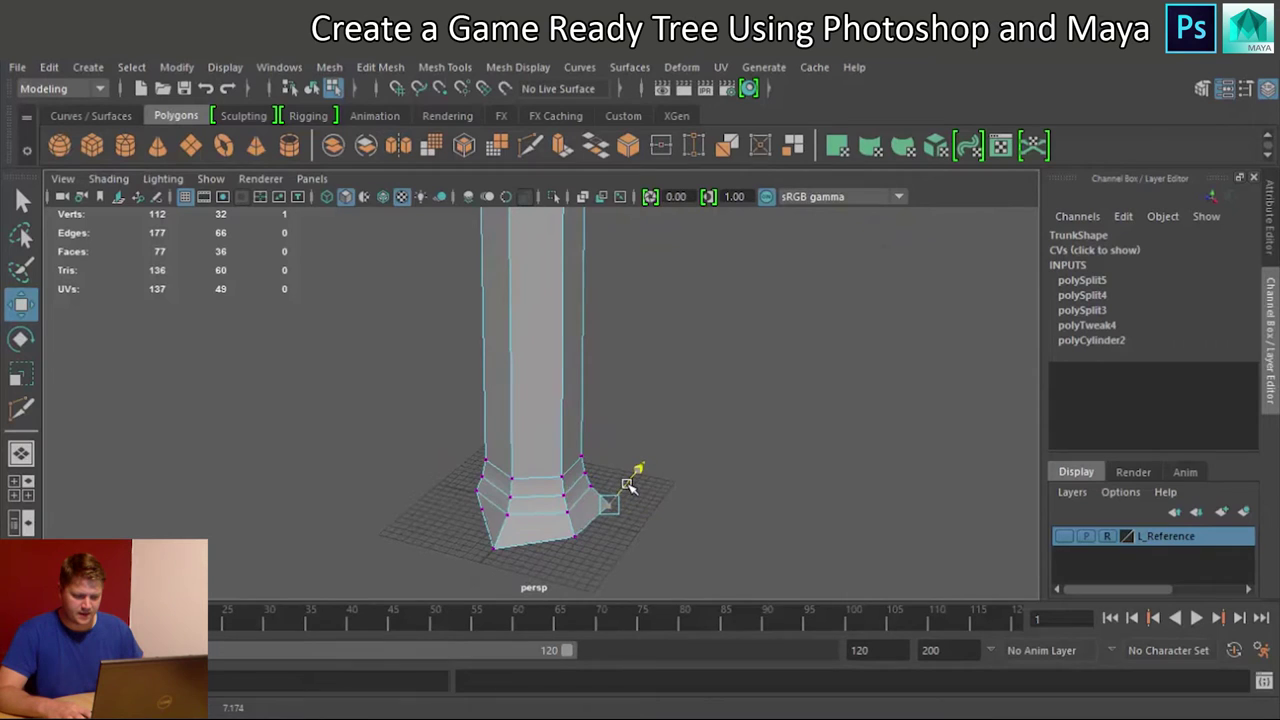
right_click_drag(533, 471, 614, 192)
left_click(610, 350)
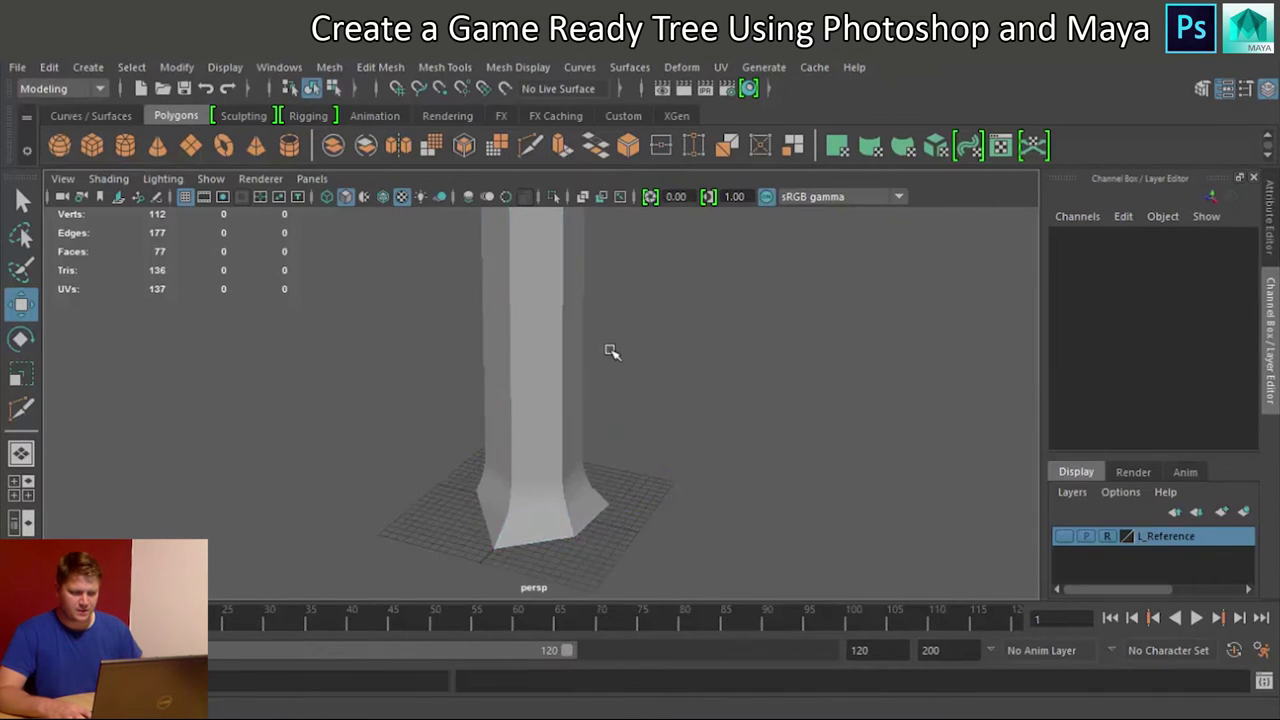
Step: Examine the proportions of the whole trunk from a distance and up close along its length
scroll(602, 382, "down", 4)
left_click_drag(555, 420, 563, 389, "alt")
scroll(563, 389, "down", 6)
middle_click_drag(563, 389, 588, 503, "alt")
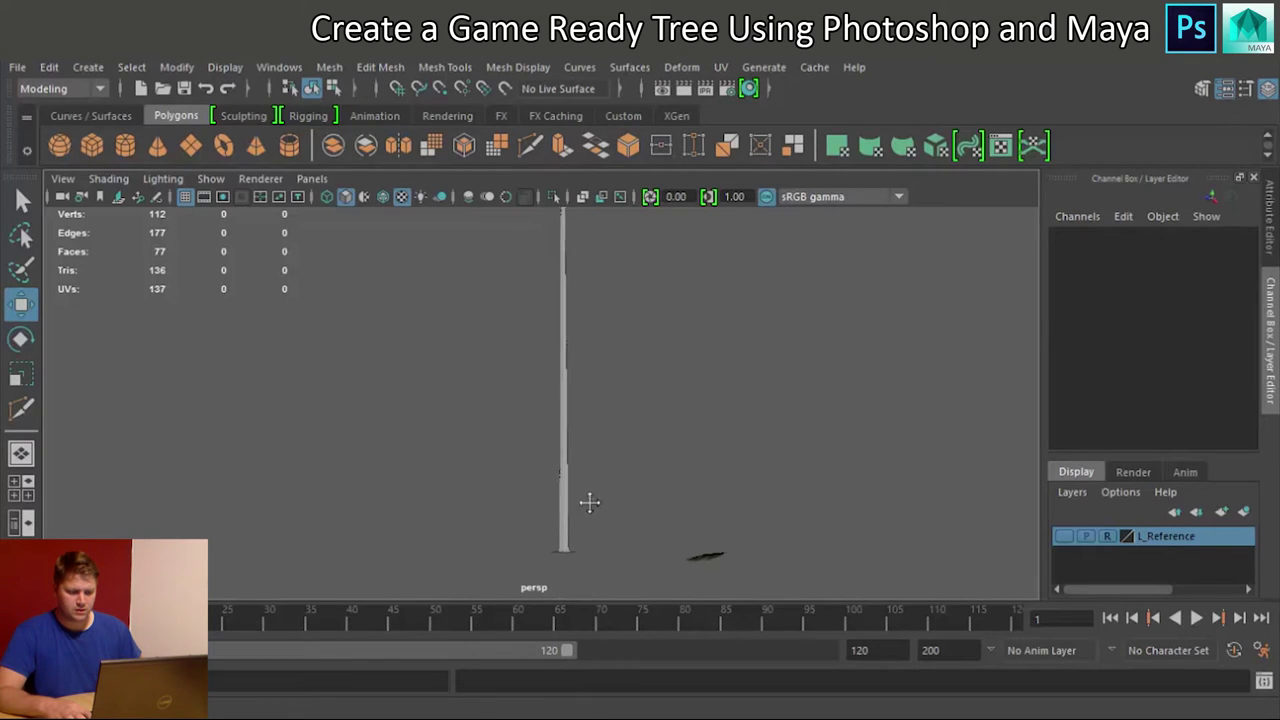
scroll(592, 506, "up", 6)
scroll(664, 506, "down", 3)
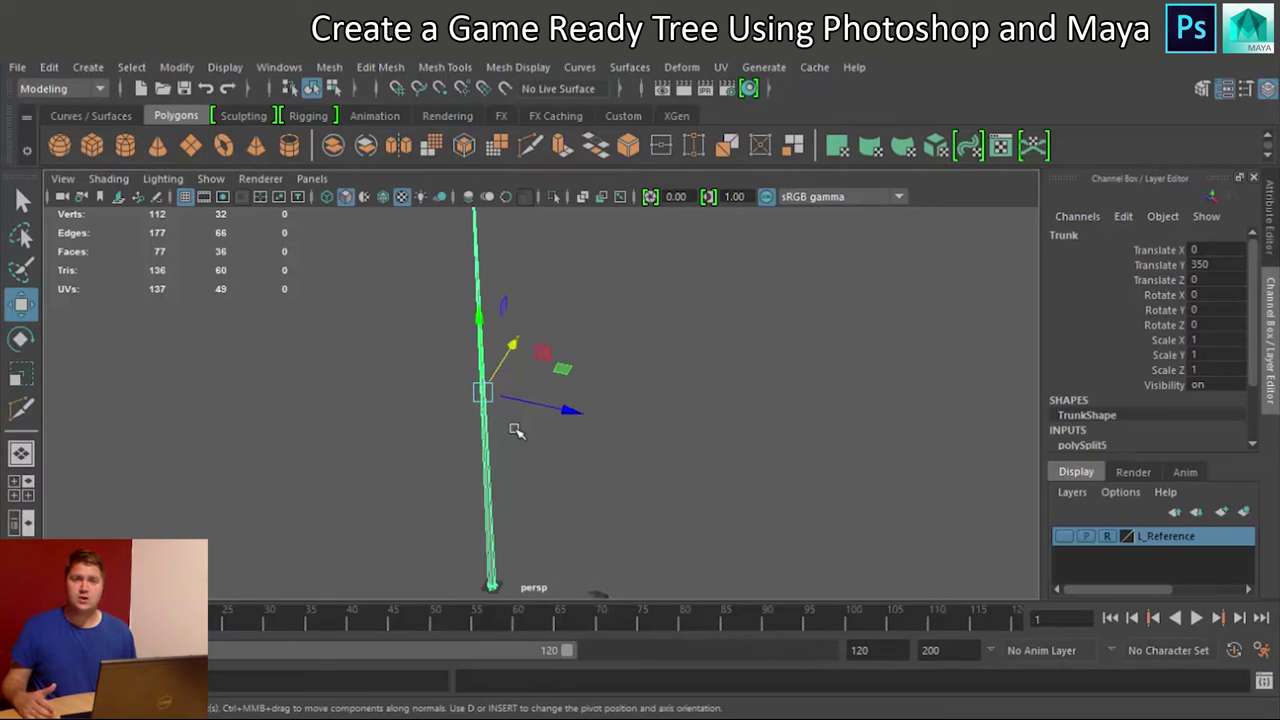
scroll(326, 431, "up", 8)
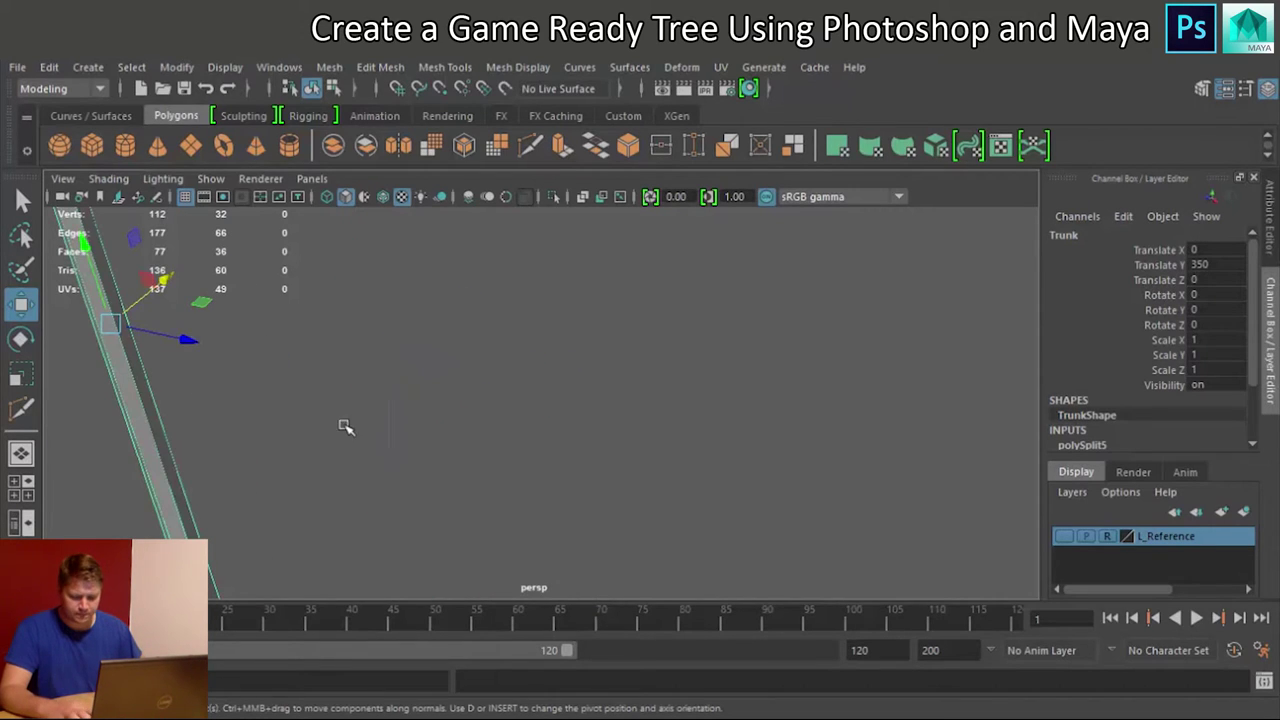
middle_click_drag(325, 408, 350, 401, "alt")
left_click_drag(350, 401, 446, 415, "alt")
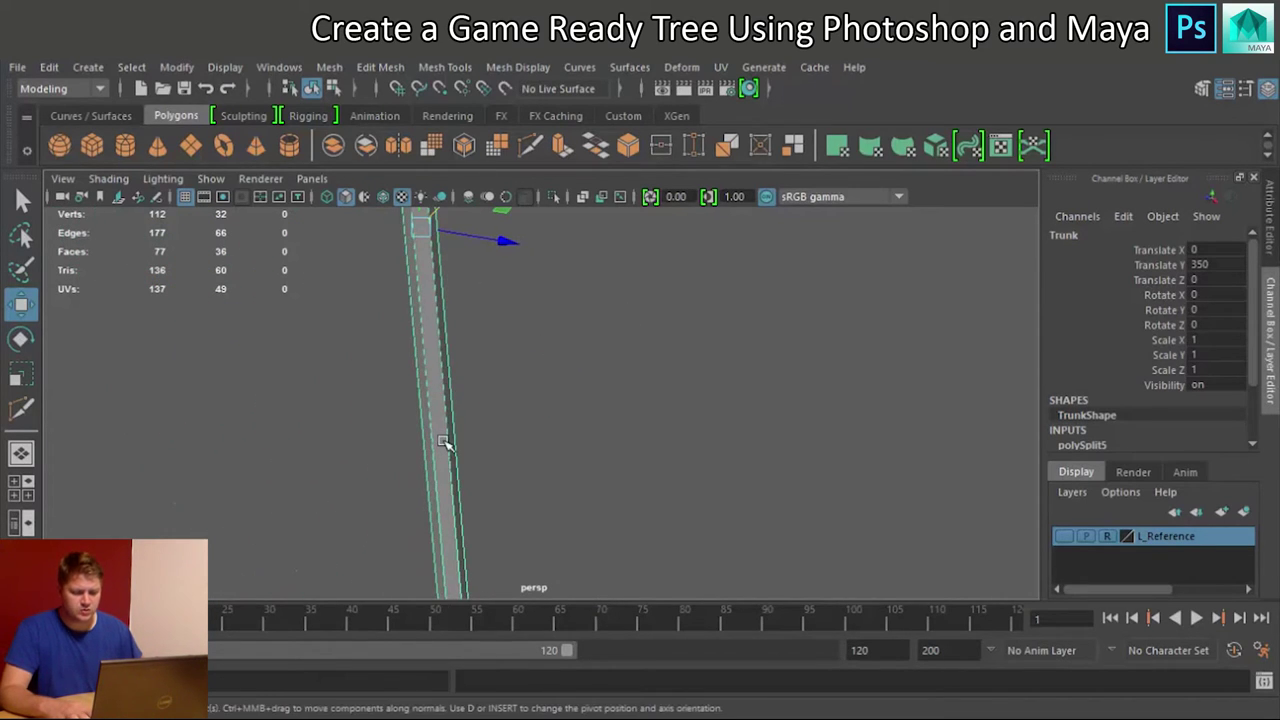
left_click_drag(412, 463, 601, 354, "alt")
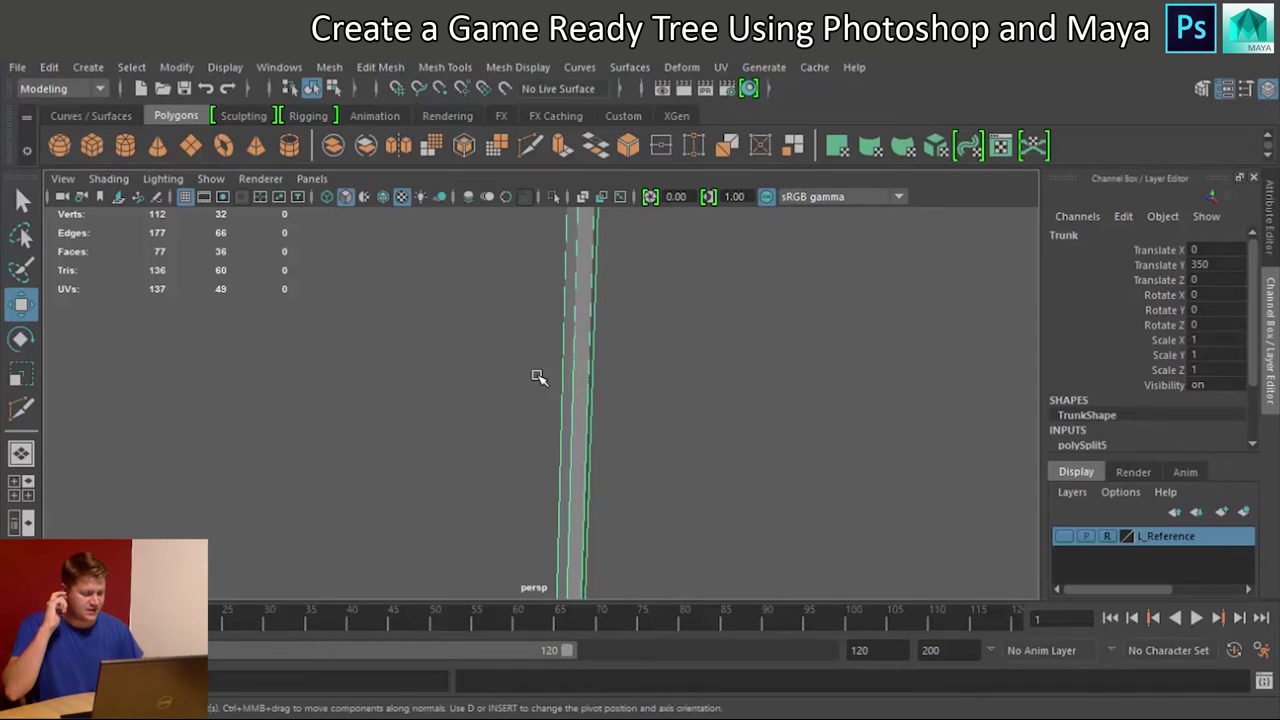
Step: Assign a new Lambert material to the trunk and map a Checker texture to its color
right_click_drag(575, 368, 577, 686)
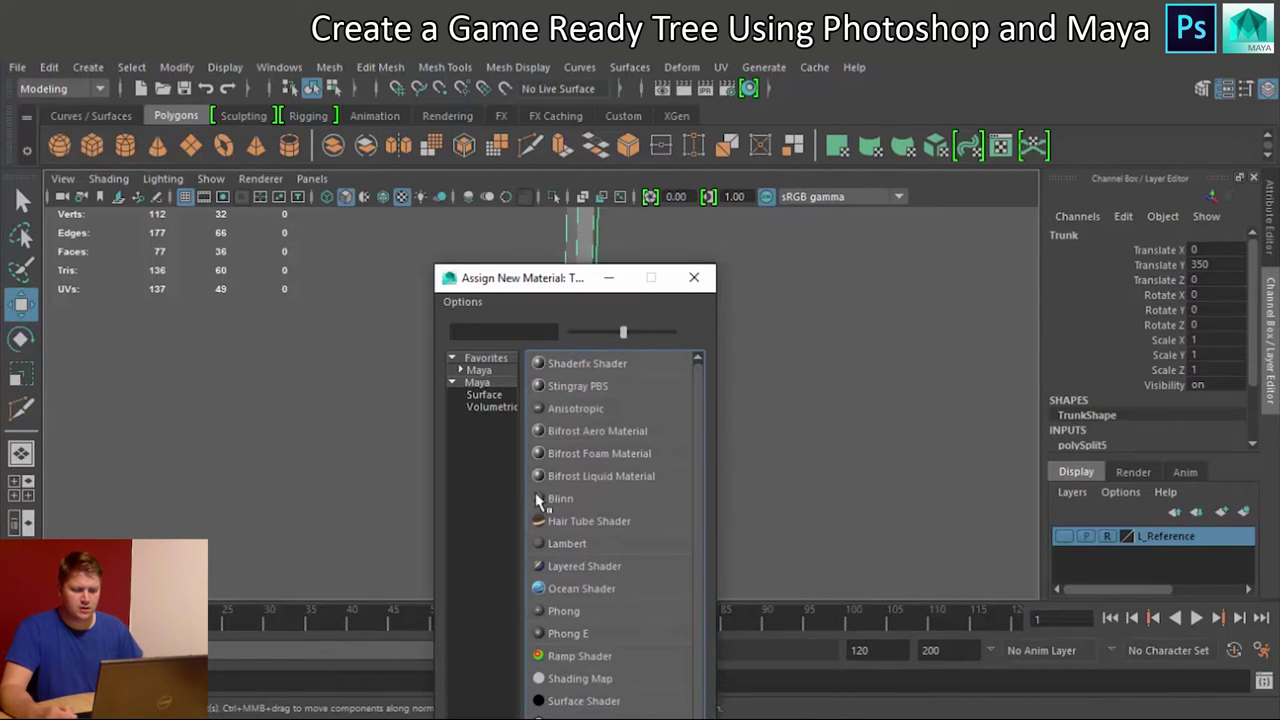
left_click(565, 543)
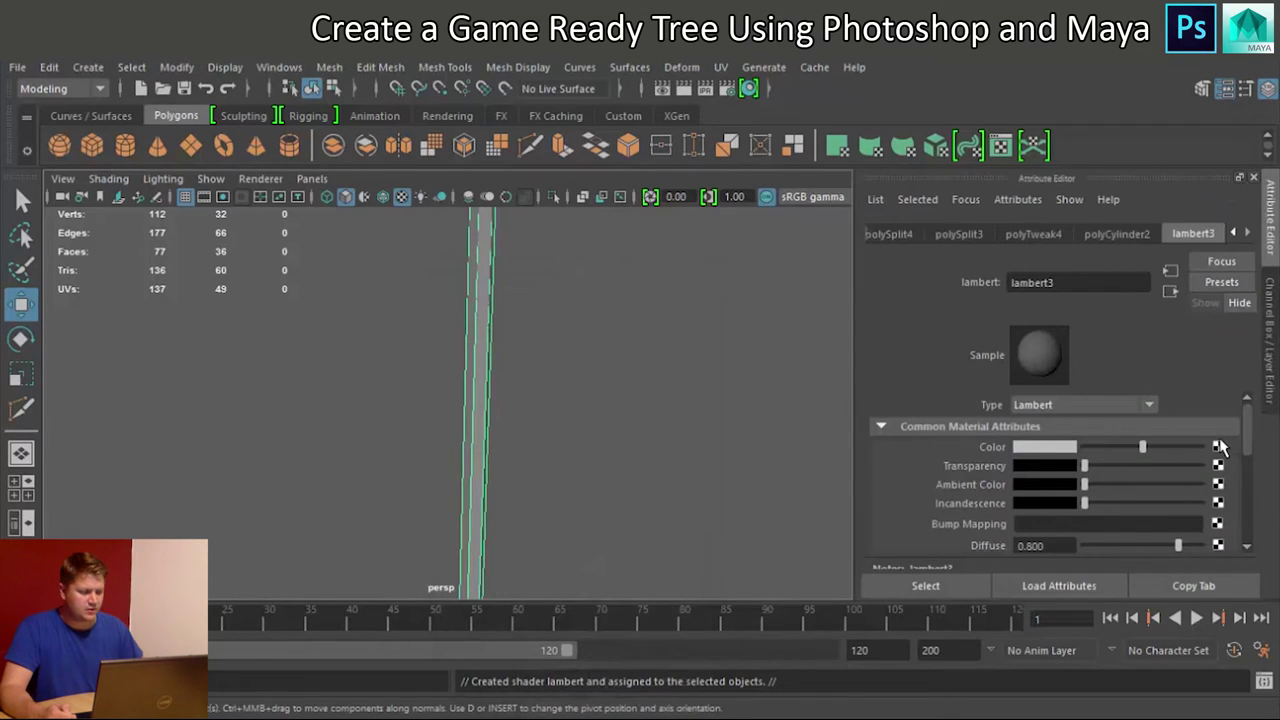
left_click(1217, 447)
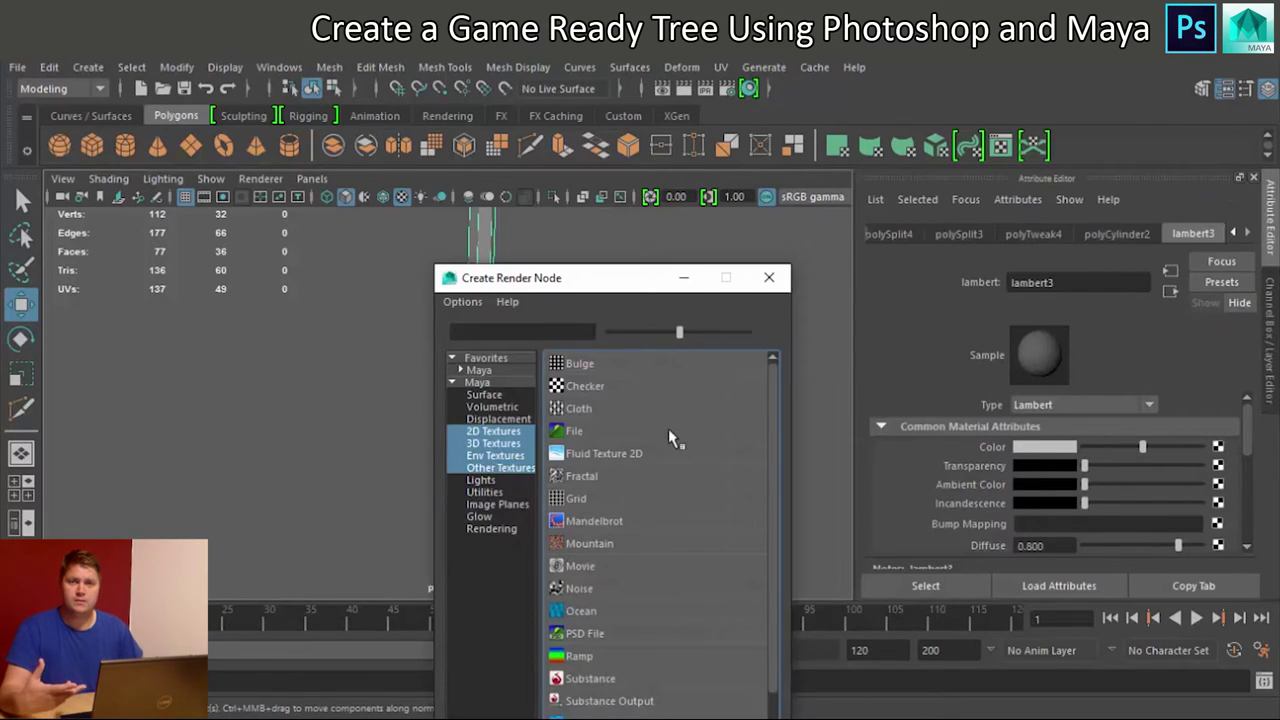
left_click(582, 386)
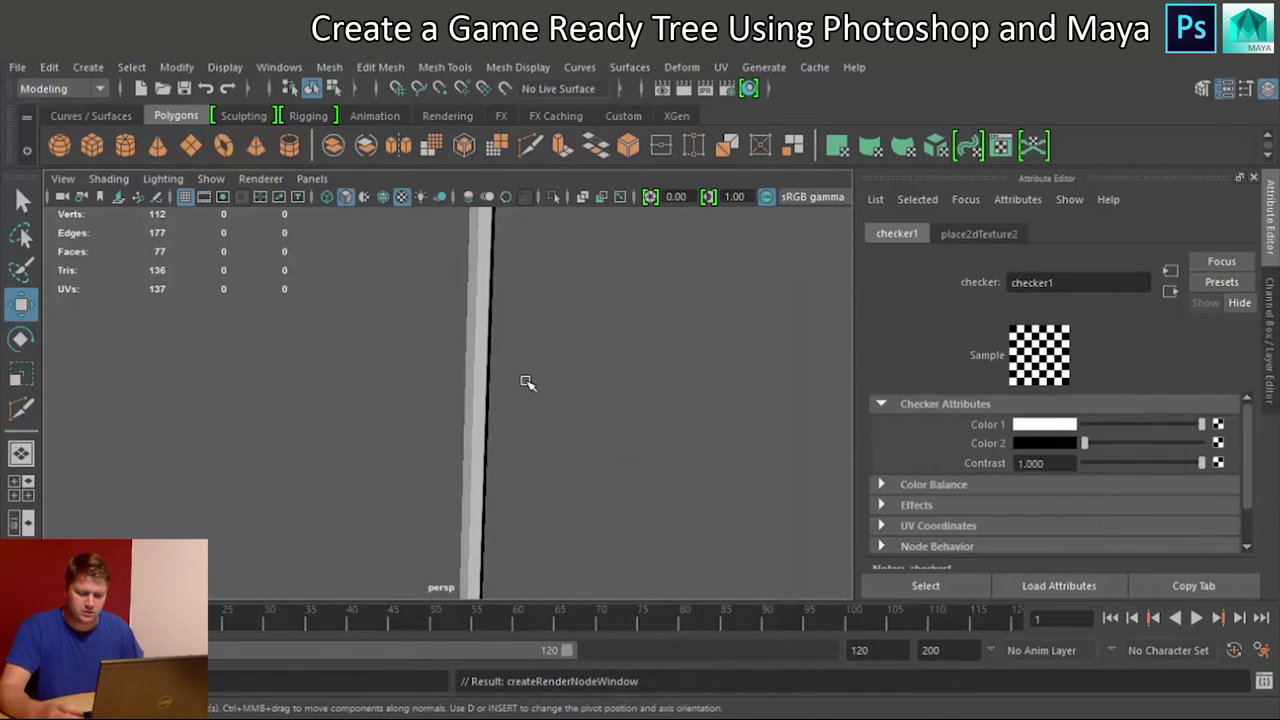
scroll(530, 376, "up", 3)
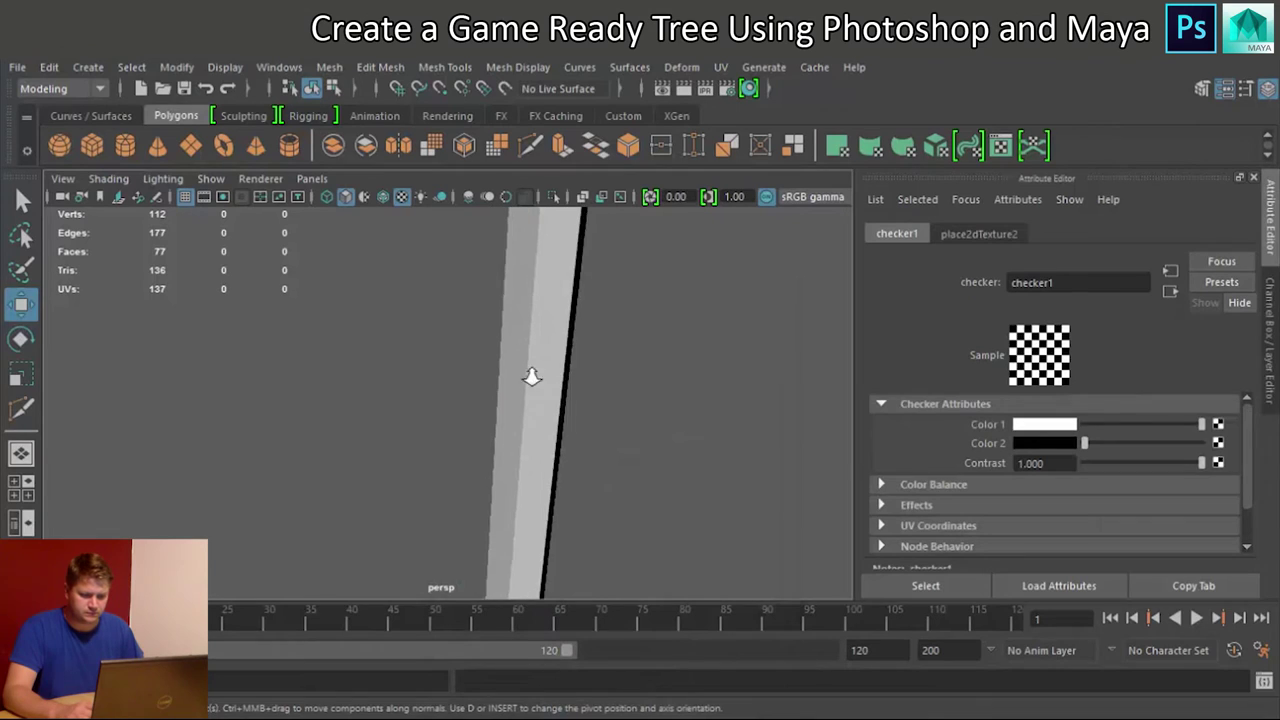
scroll(545, 382, "down", 5)
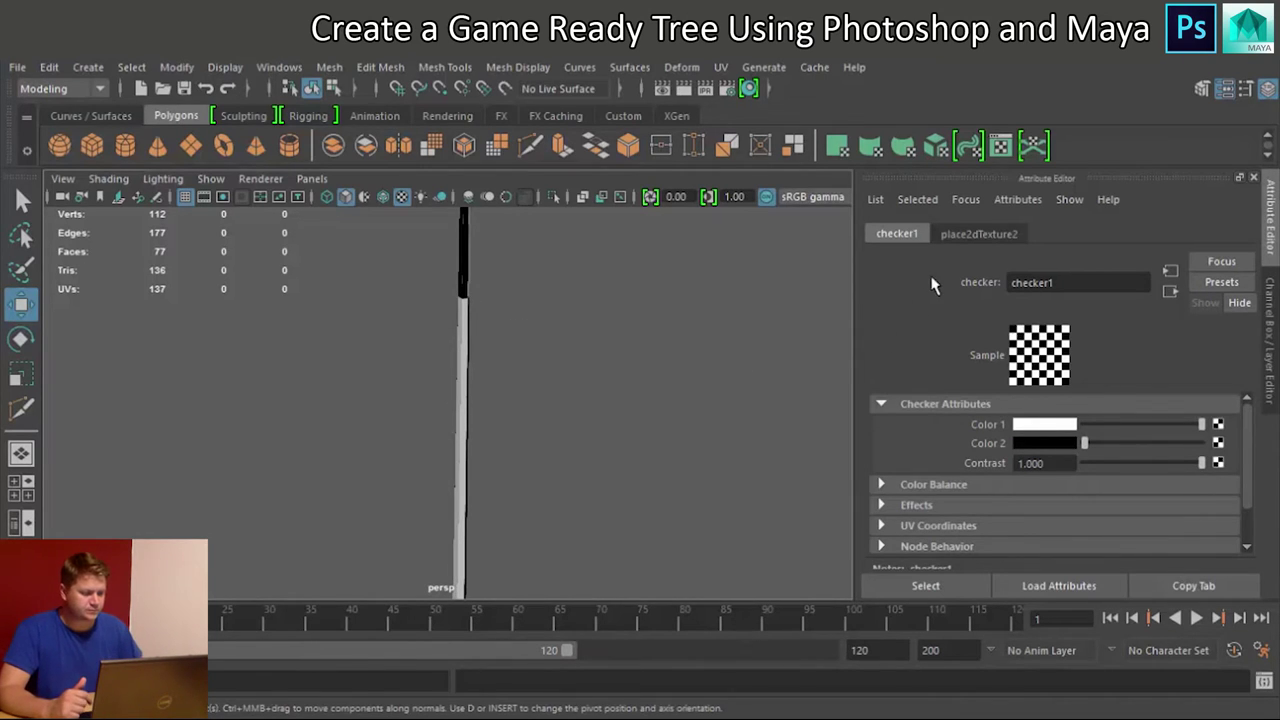
Step: Select the trunk and open the UV Editor to inspect its UV layout over the checker pattern
left_click(462, 355)
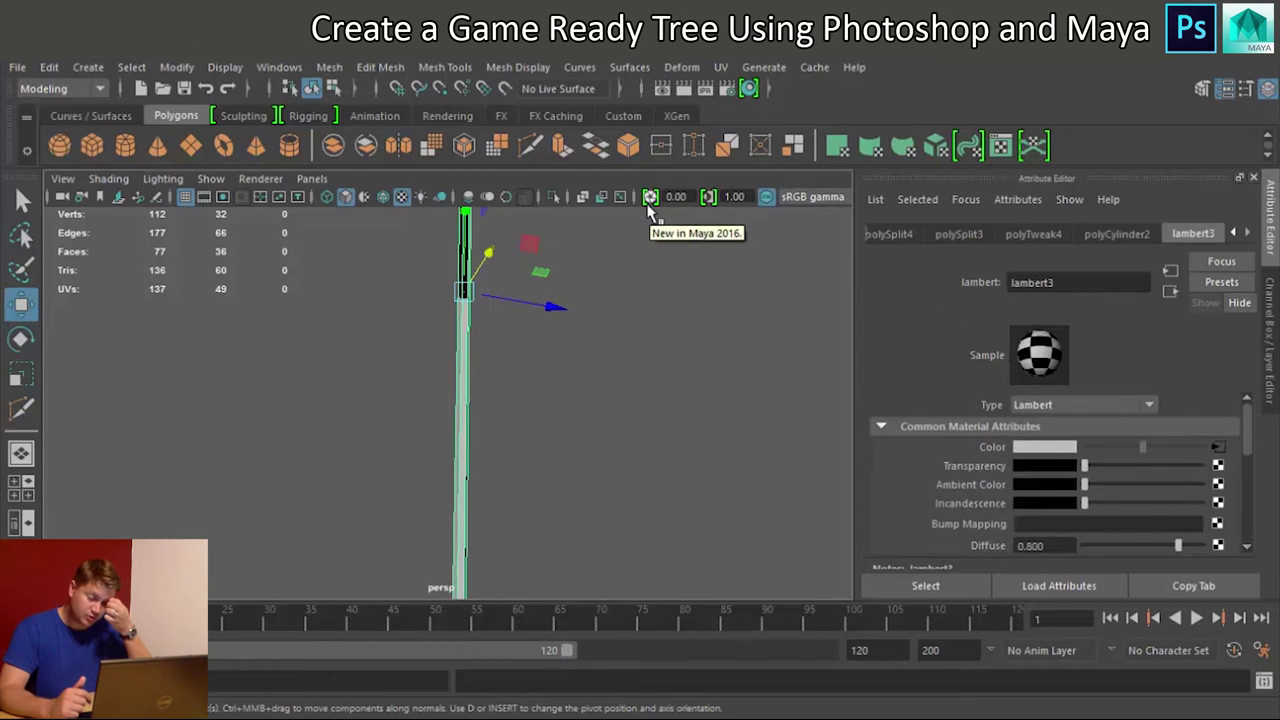
left_click(720, 67)
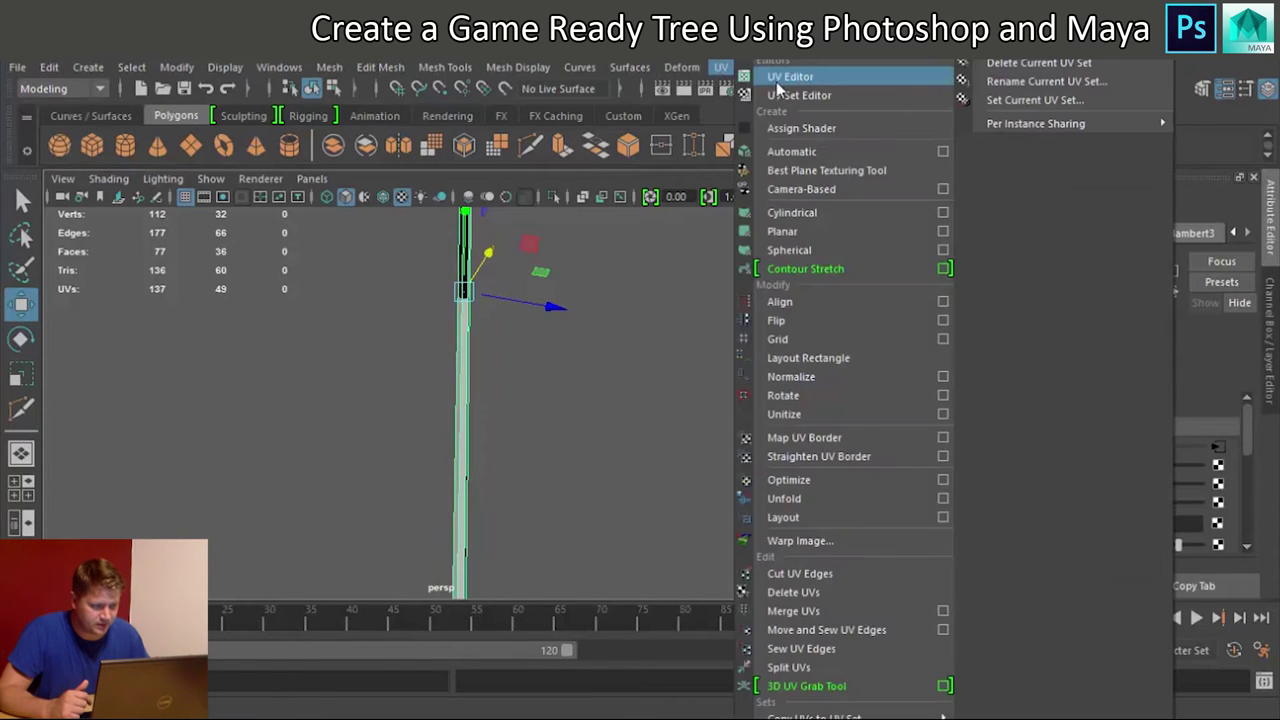
left_click(777, 80)
scroll(951, 347, "down", 5)
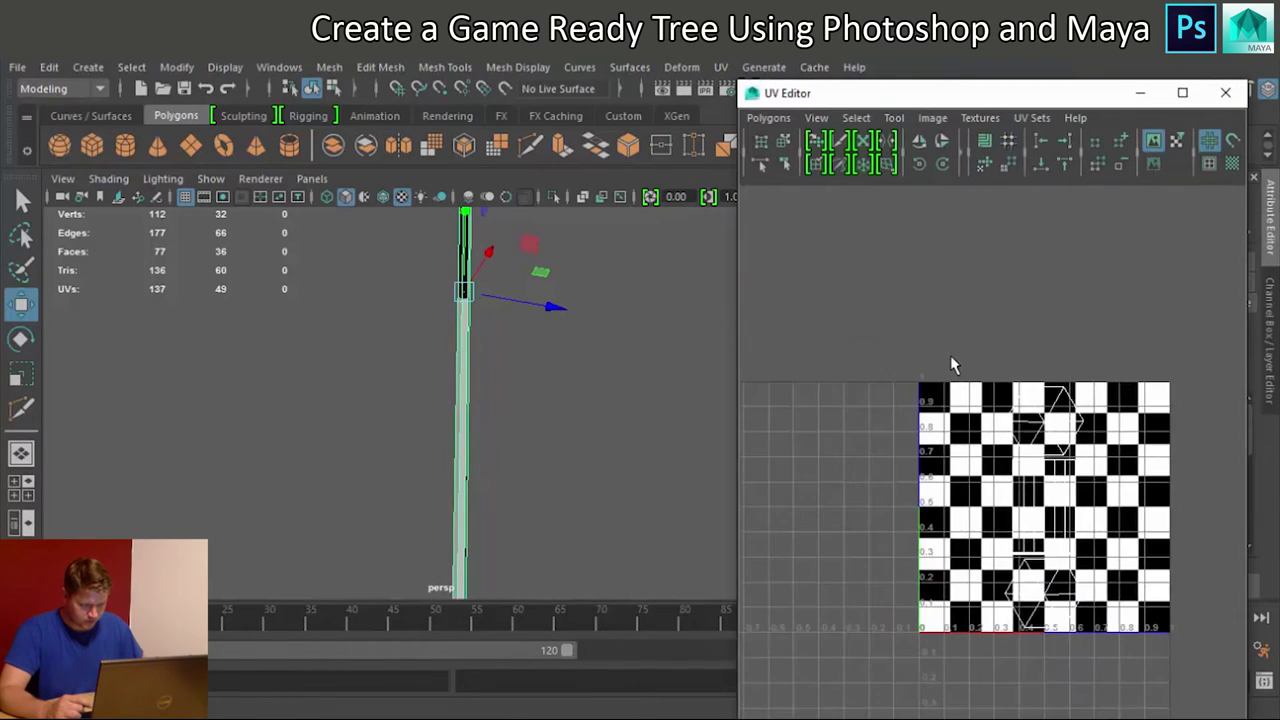
scroll(951, 355, "up", 5)
middle_click_drag(1012, 500, 989, 425, "alt")
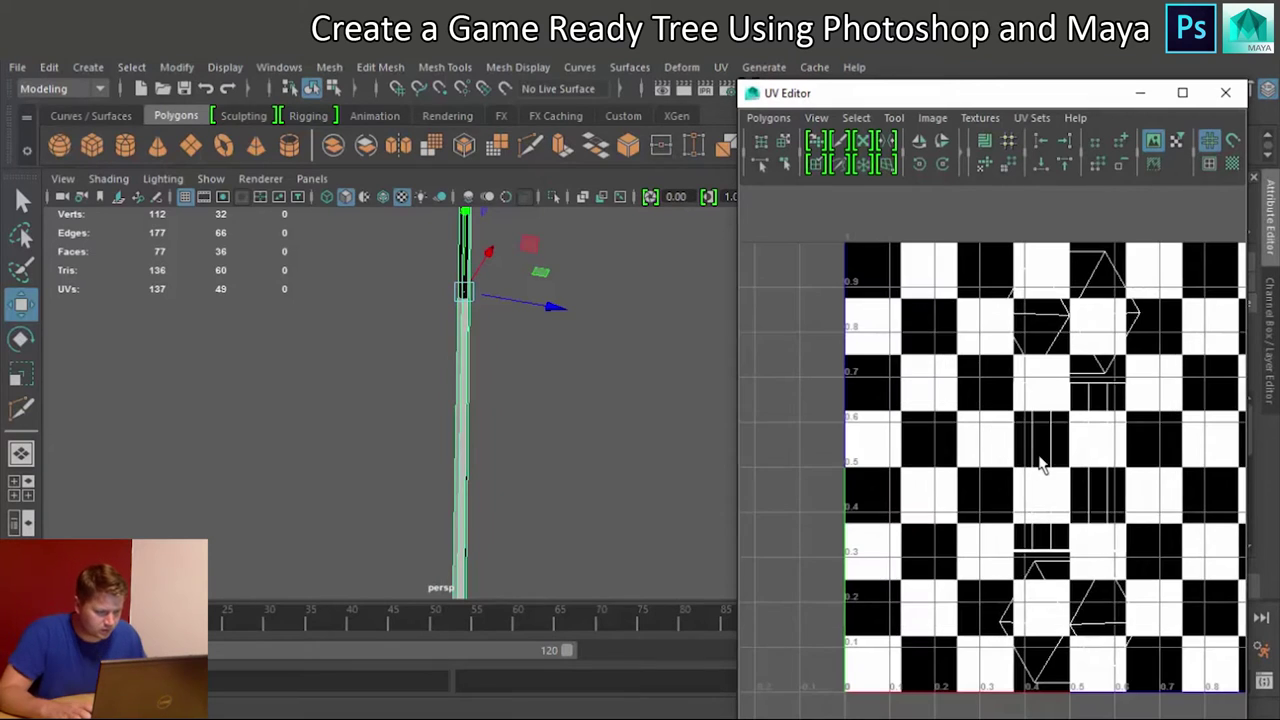
scroll(1040, 463, "down", 2)
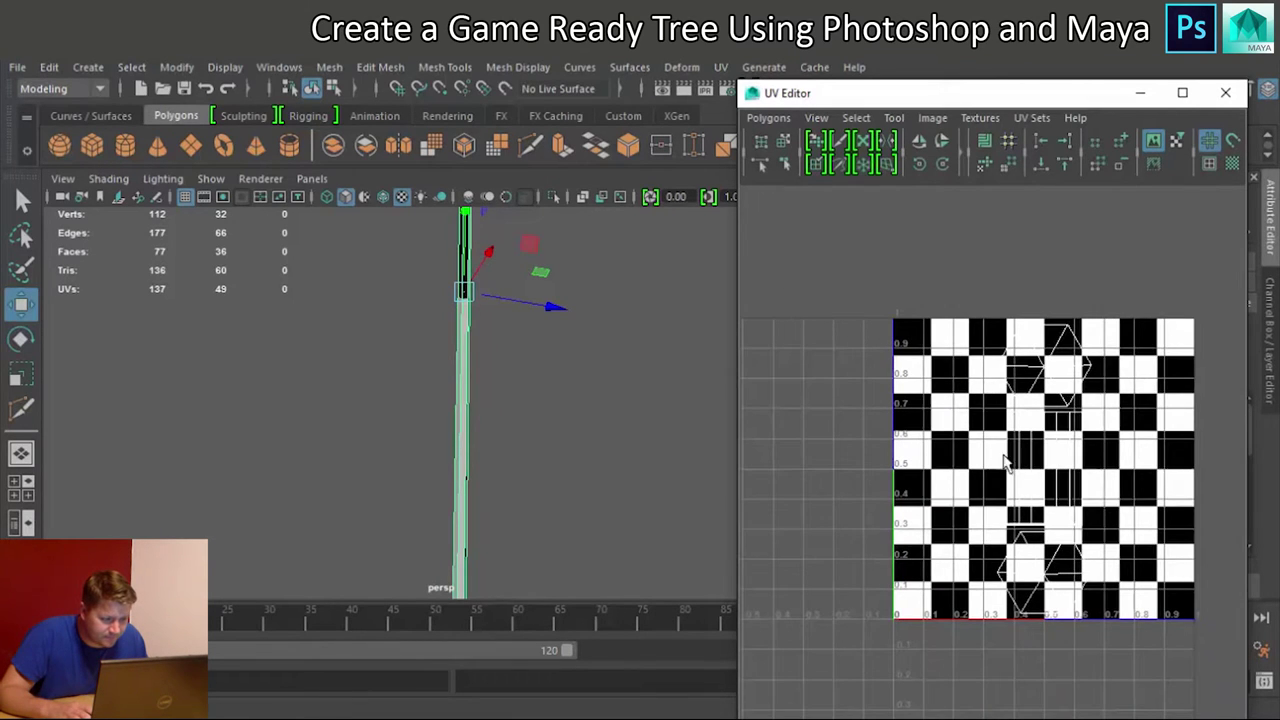
scroll(1062, 470, "up", 3)
scroll(1068, 465, "down", 2)
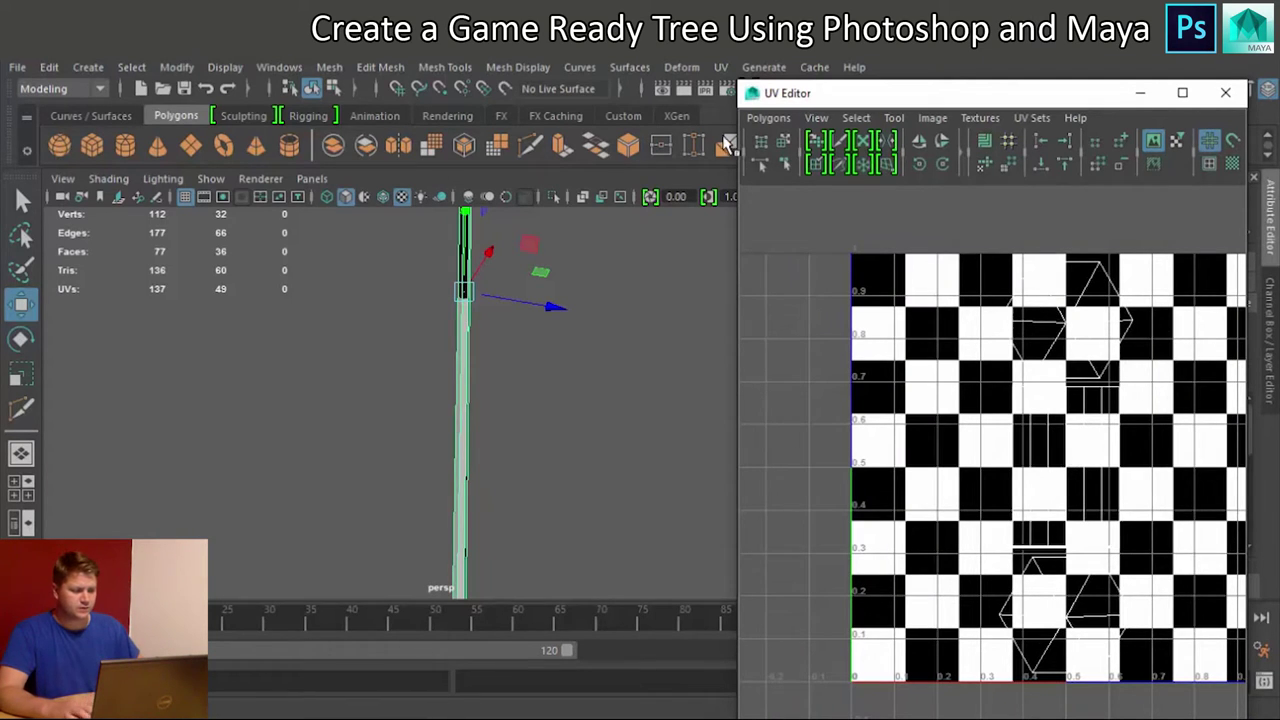
Step: Create an Automatic UV mapping for the trunk
left_click(720, 67)
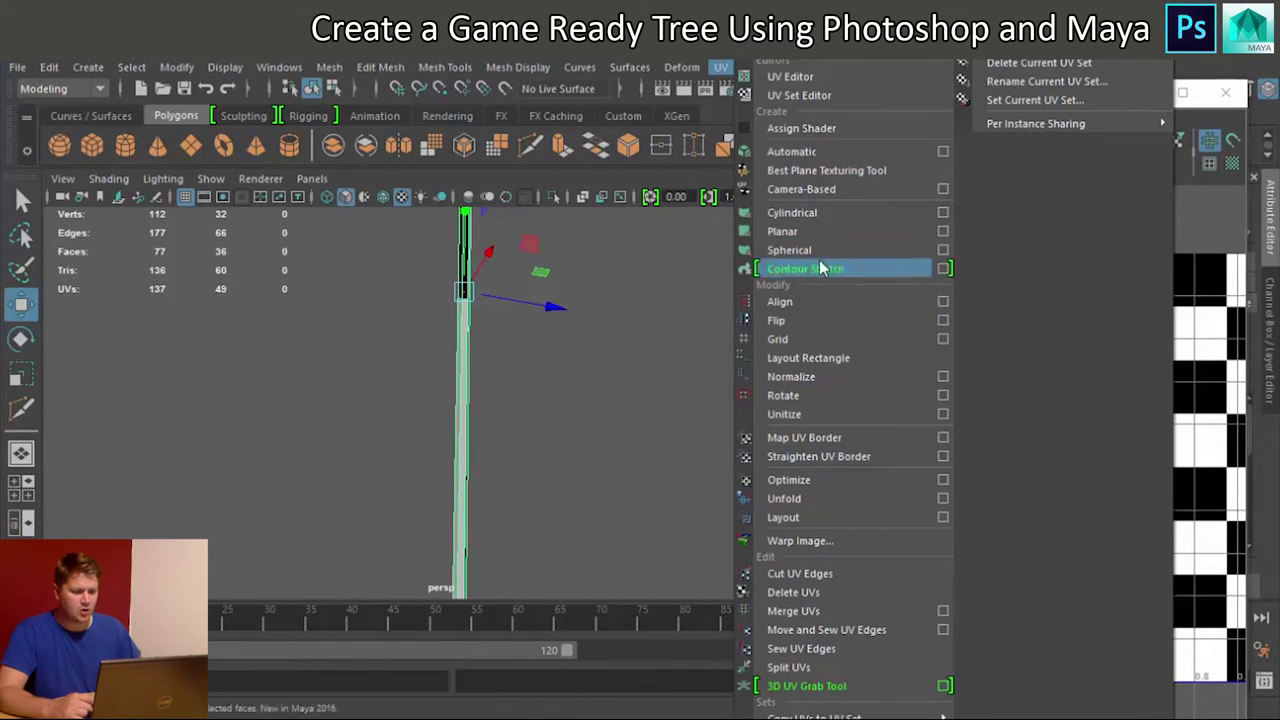
left_click(813, 152)
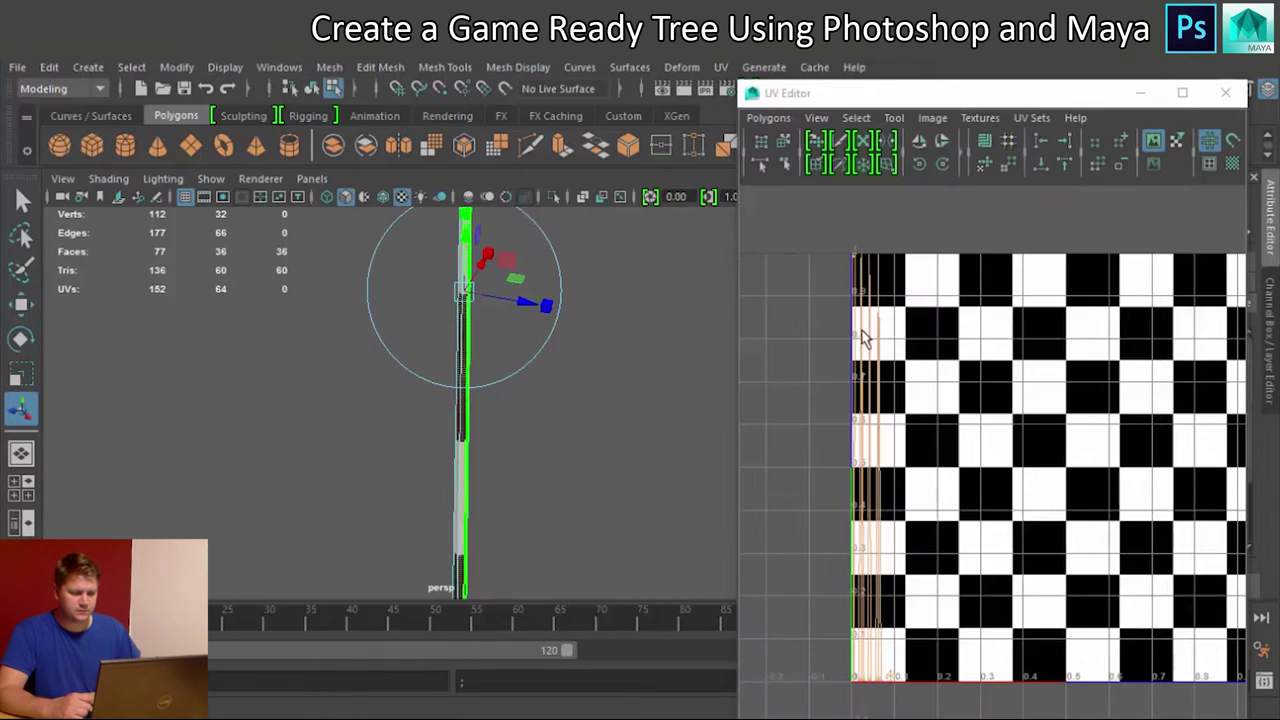
scroll(900, 348, "down", 2)
scroll(900, 357, "up", 4)
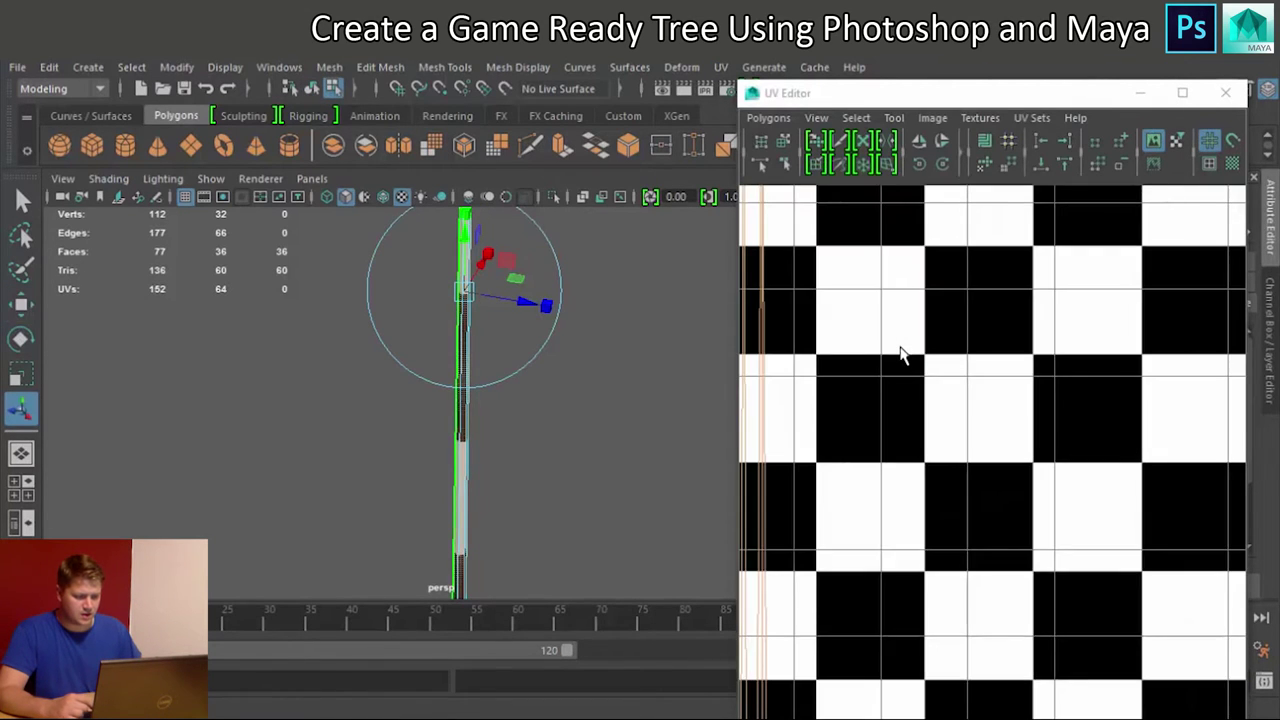
scroll(850, 352, "down", 2)
Step: Examine the long vertical UV shells near the U origin to find which border edges they share
left_click(798, 368)
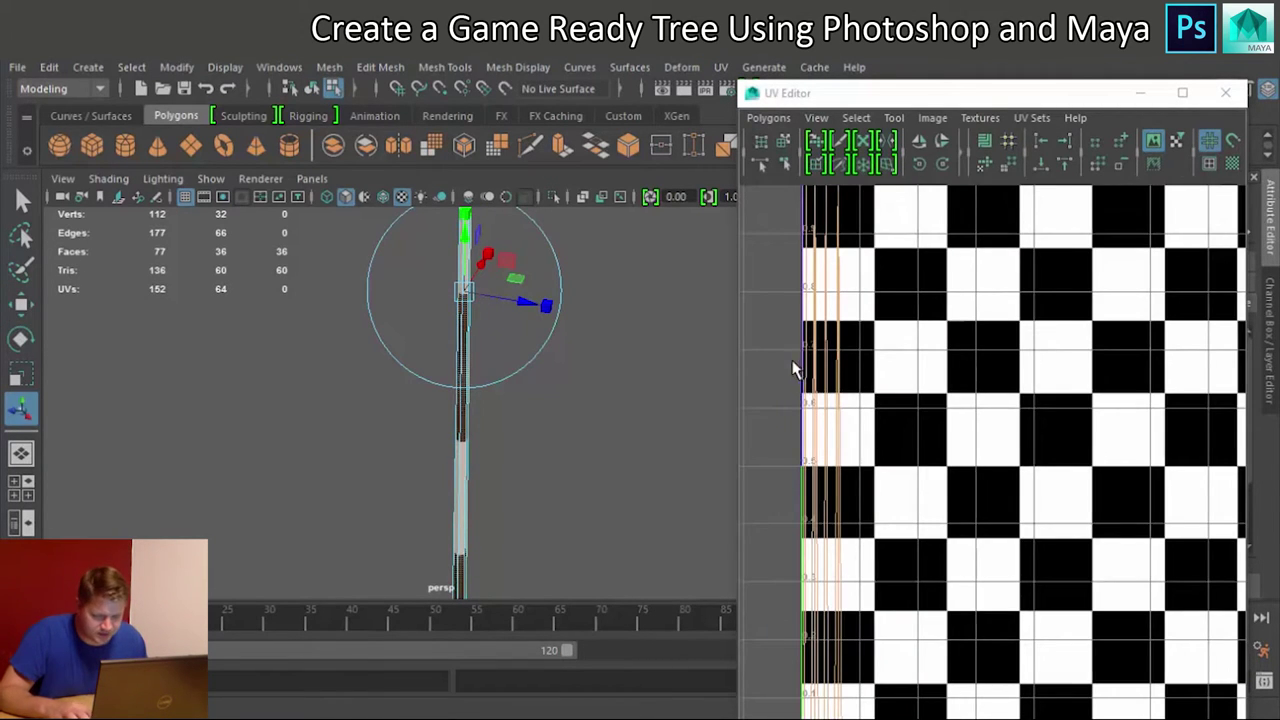
scroll(875, 492, "up", 3)
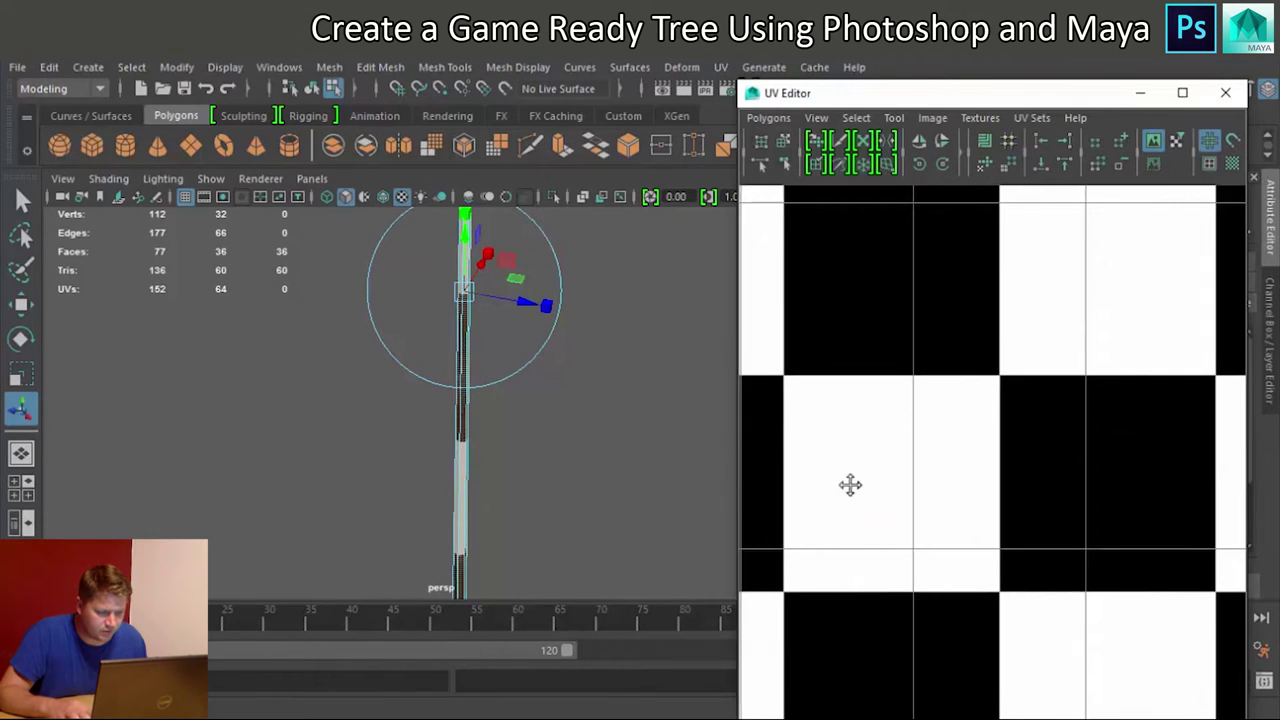
middle_click_drag(850, 485, 1222, 320, "alt")
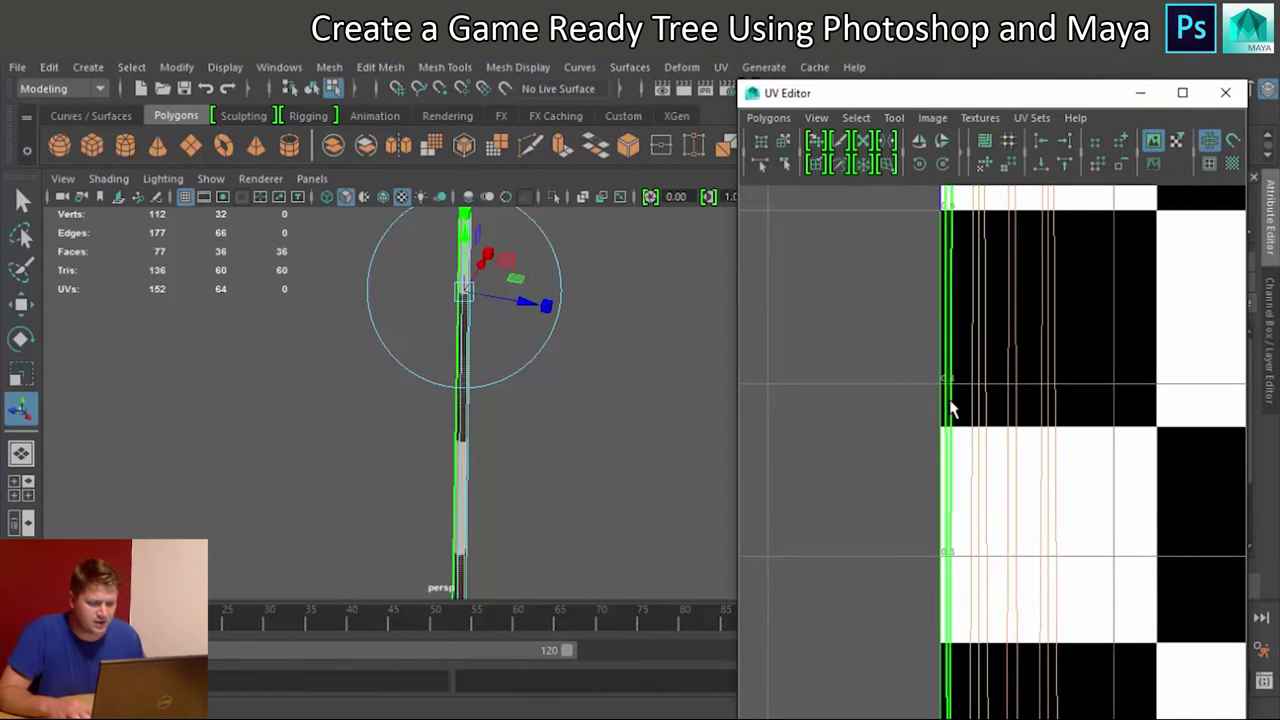
right_click(951, 409)
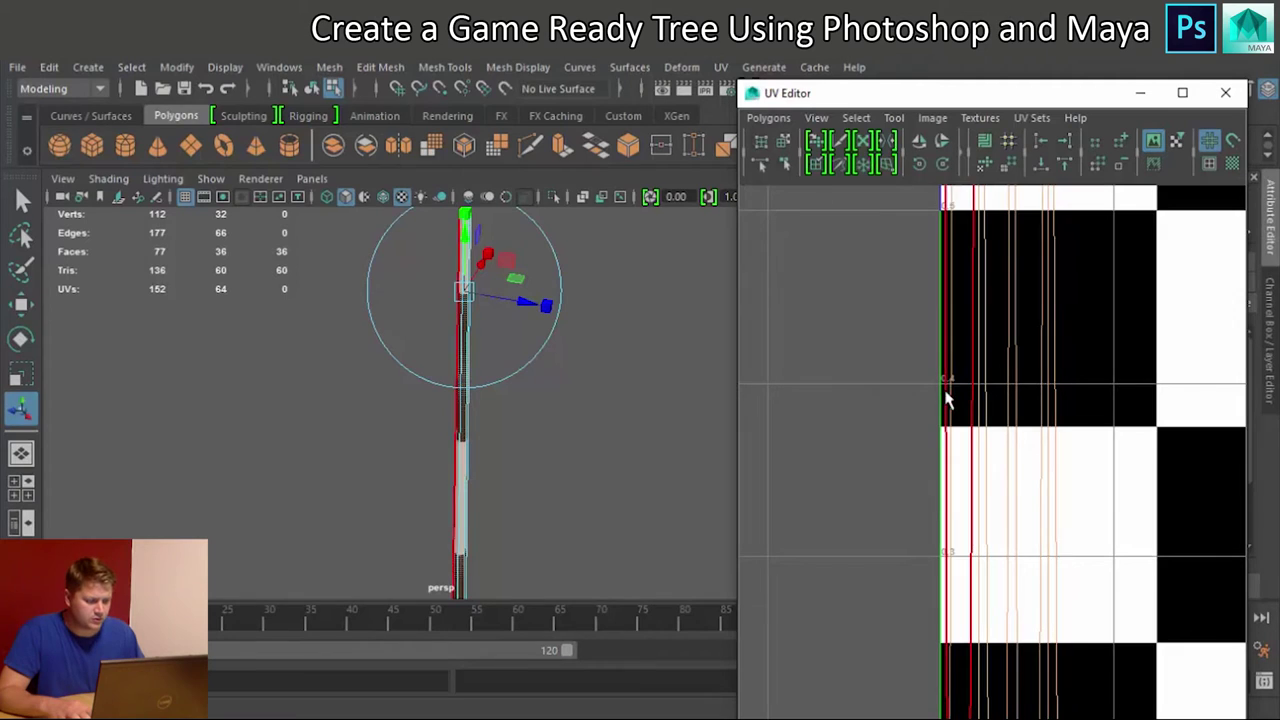
left_click(981, 398)
left_click(988, 397)
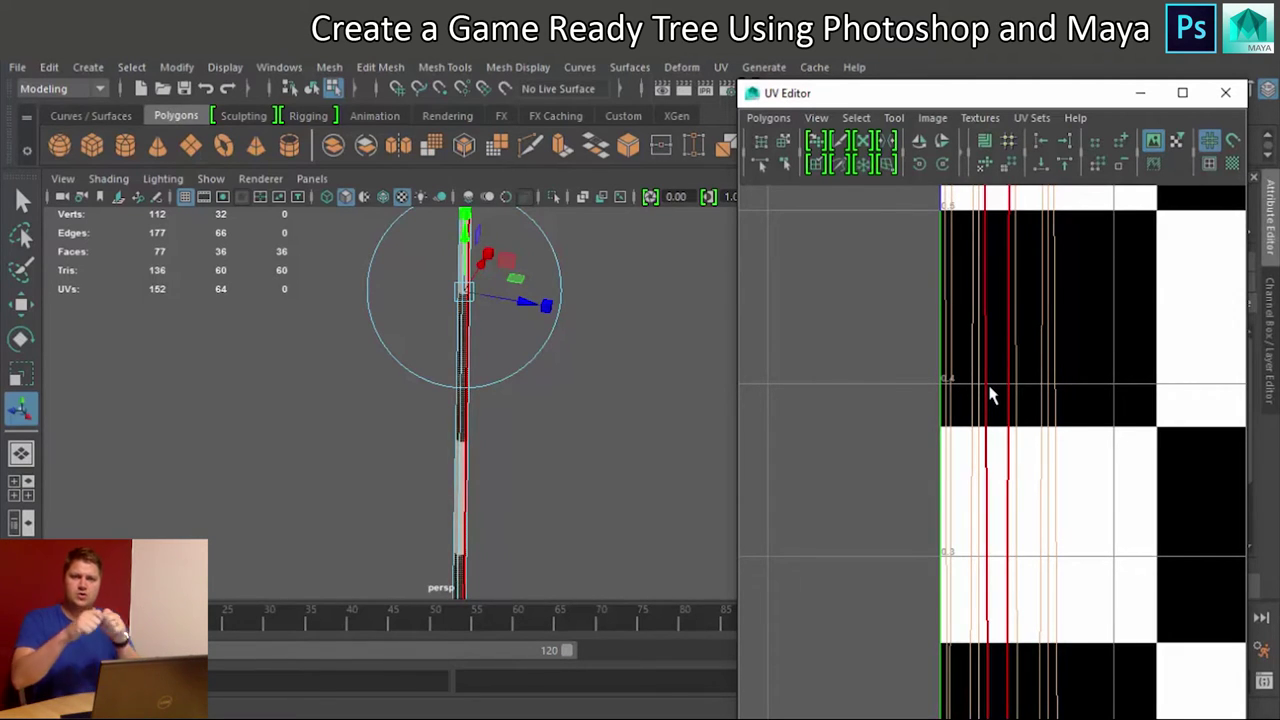
left_click(1086, 380)
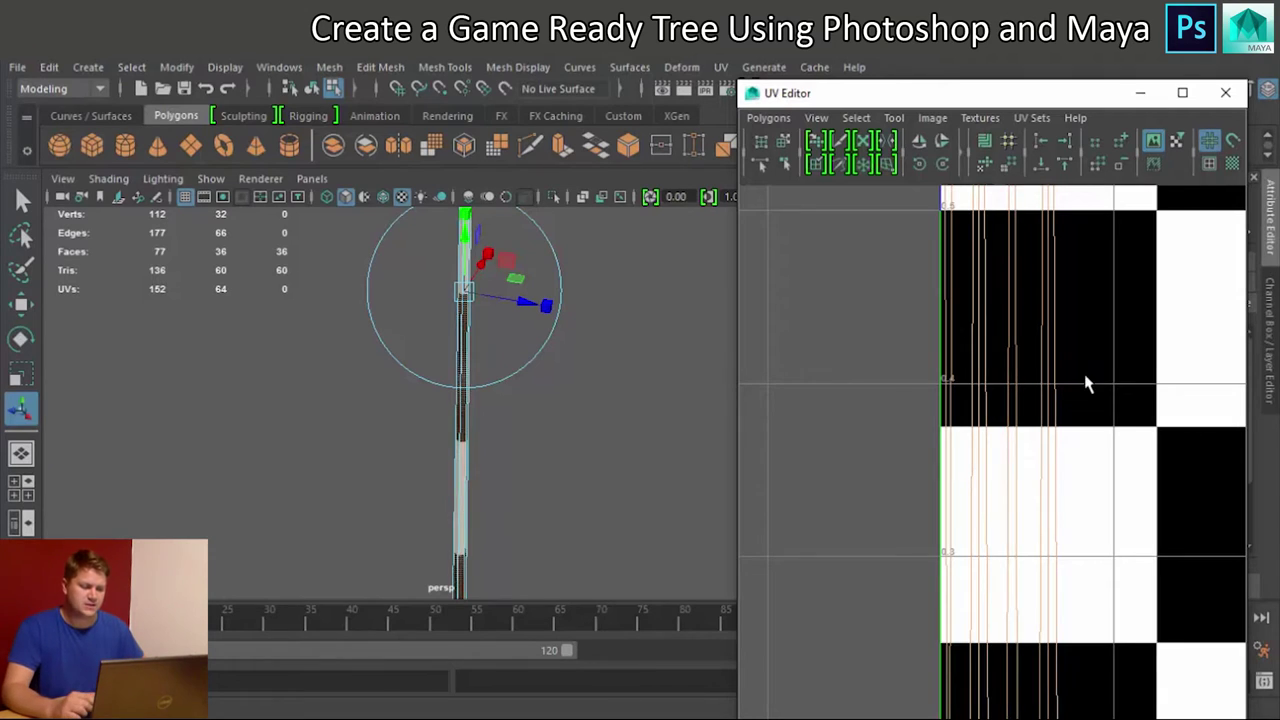
left_click(1058, 401)
left_click(1050, 408)
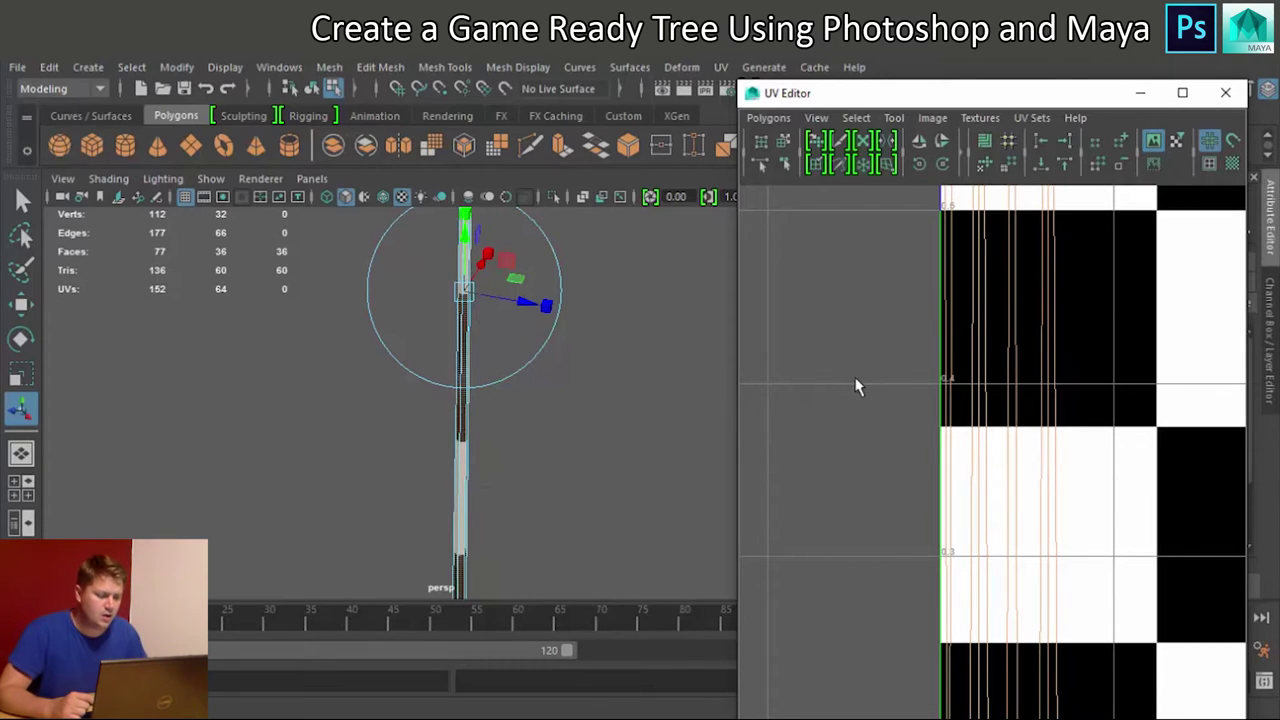
Step: Join the first narrow UV shell to its matching neighbour with Move and Sew UV Edges, and pick the next border edge
left_click(980, 406)
left_click(971, 406)
left_click(963, 406)
left_click(977, 410)
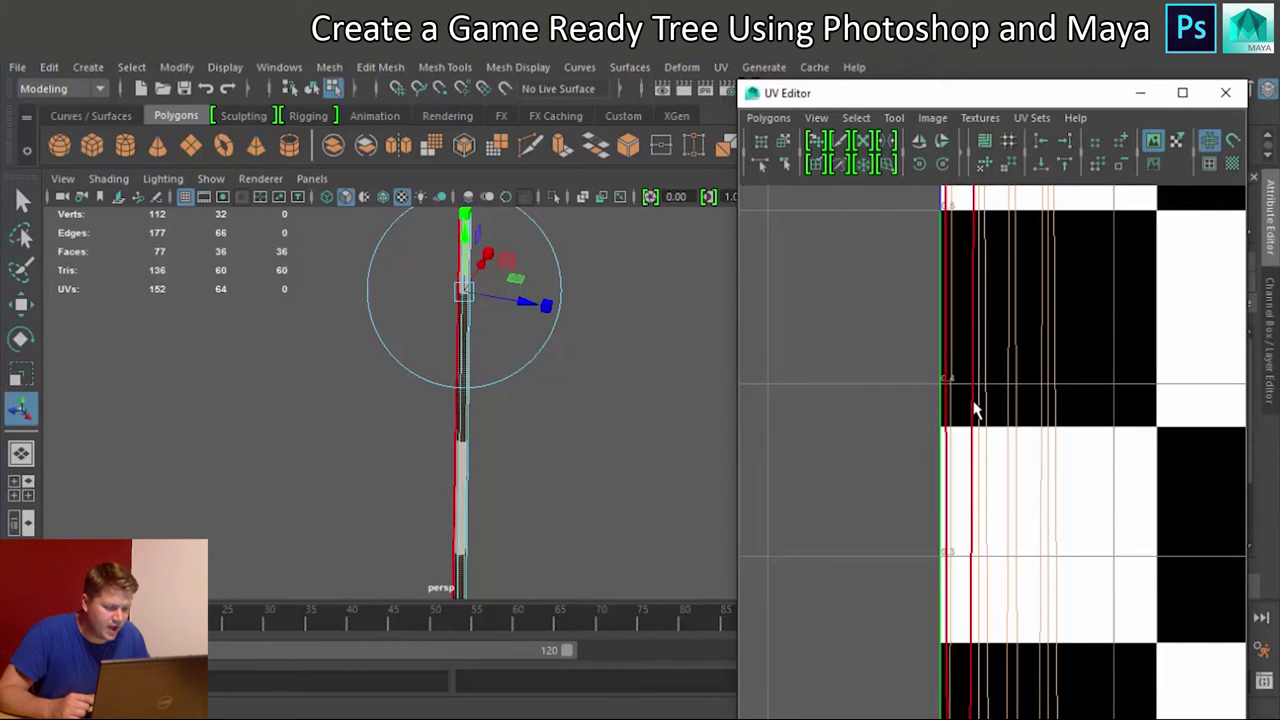
left_click(977, 410)
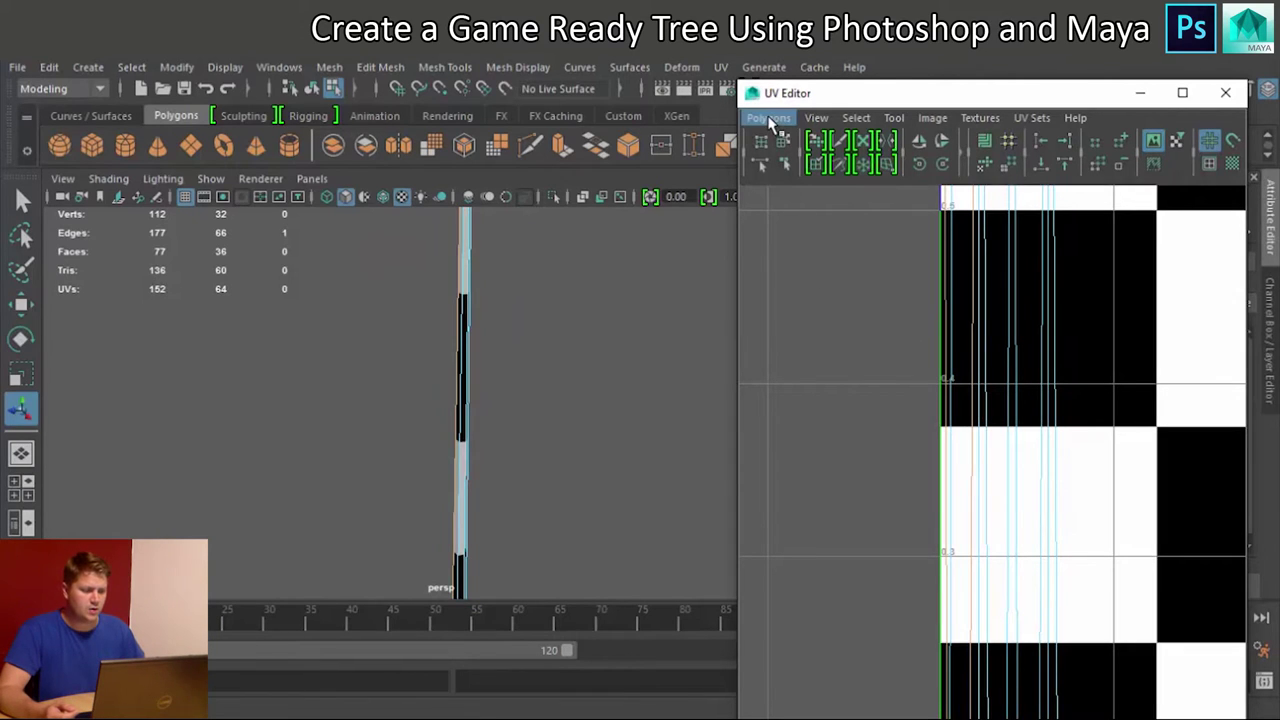
left_click(768, 117)
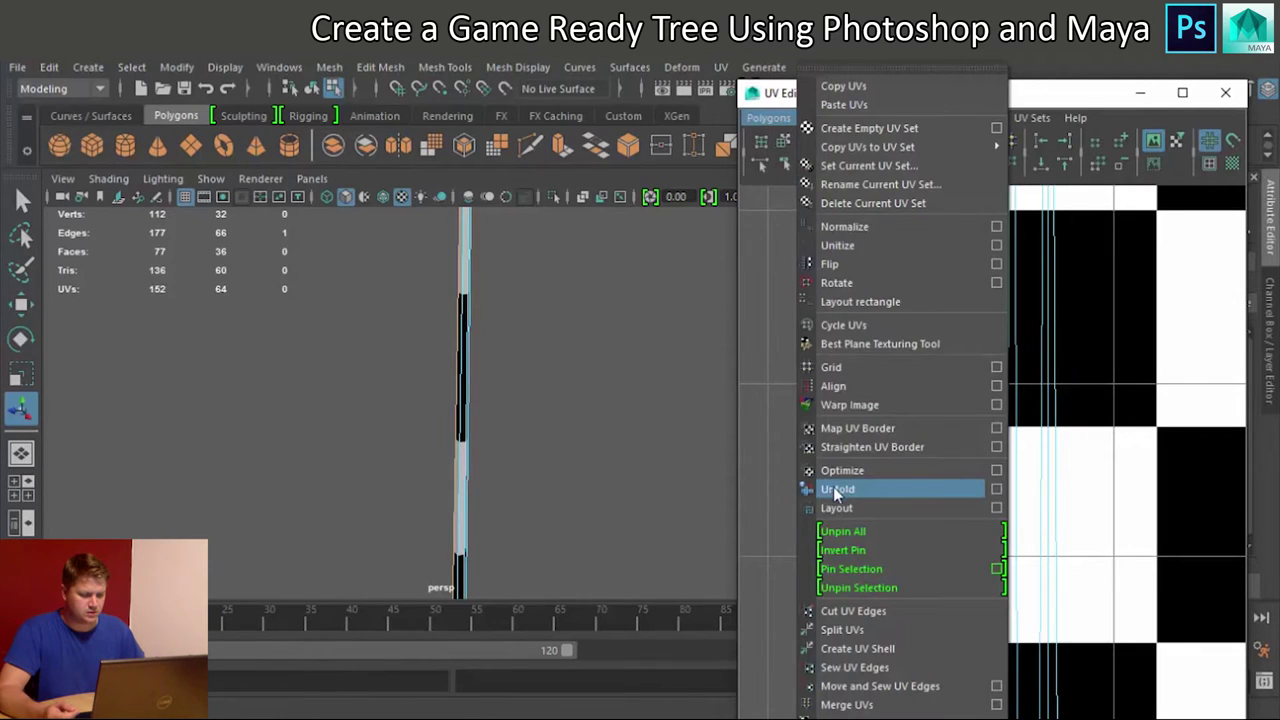
left_click(848, 690)
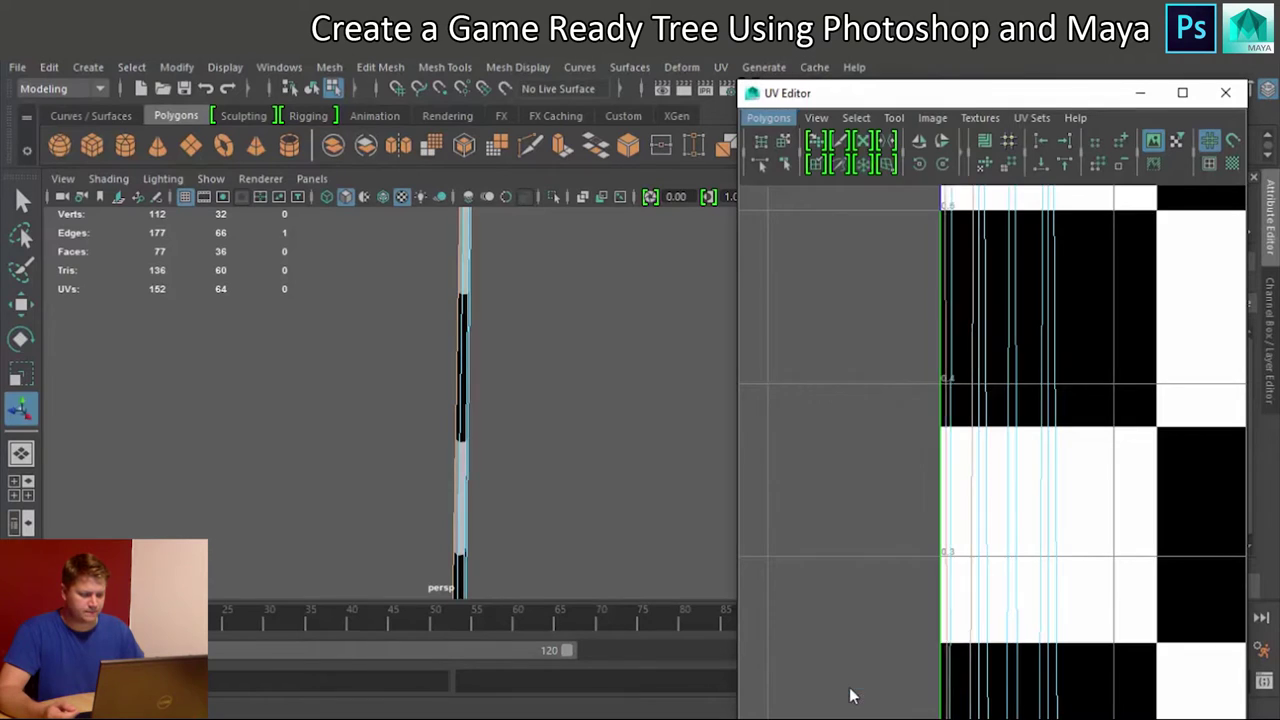
left_click(965, 368)
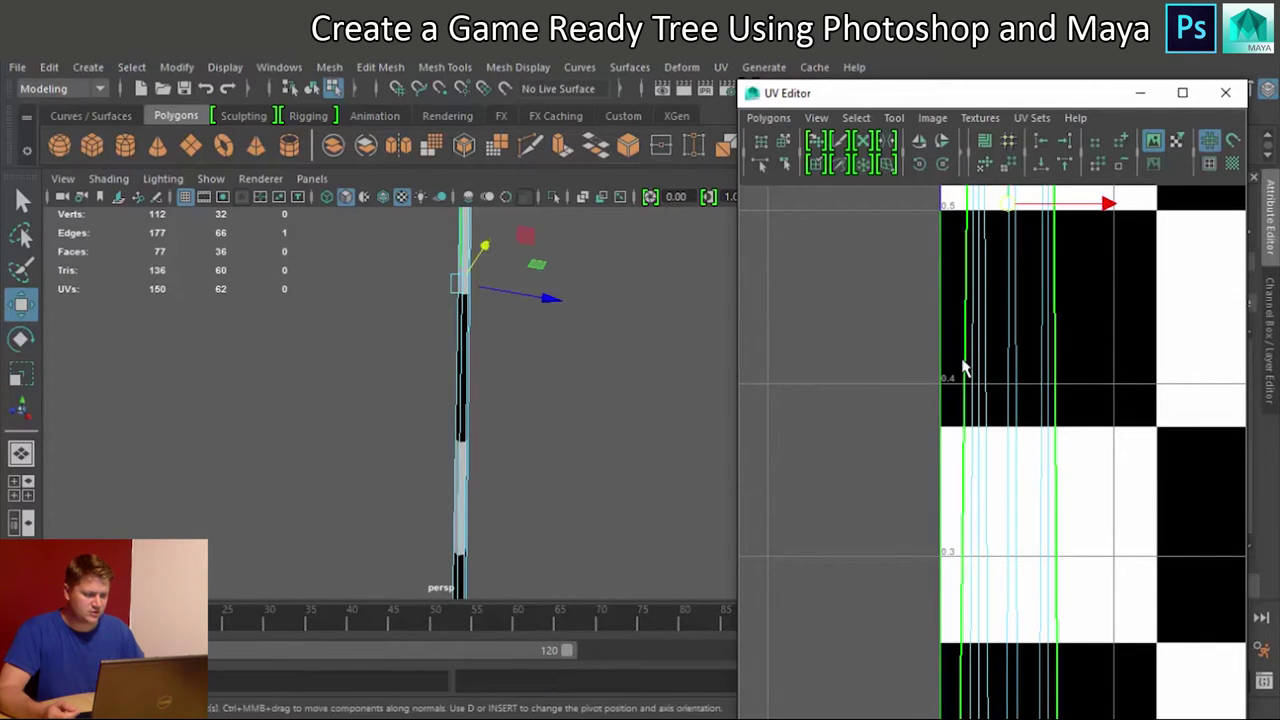
Step: Join two more vertical trunk shells with Move and Sew UV Edges, using the picked border edge and the next shared one
left_click(765, 118)
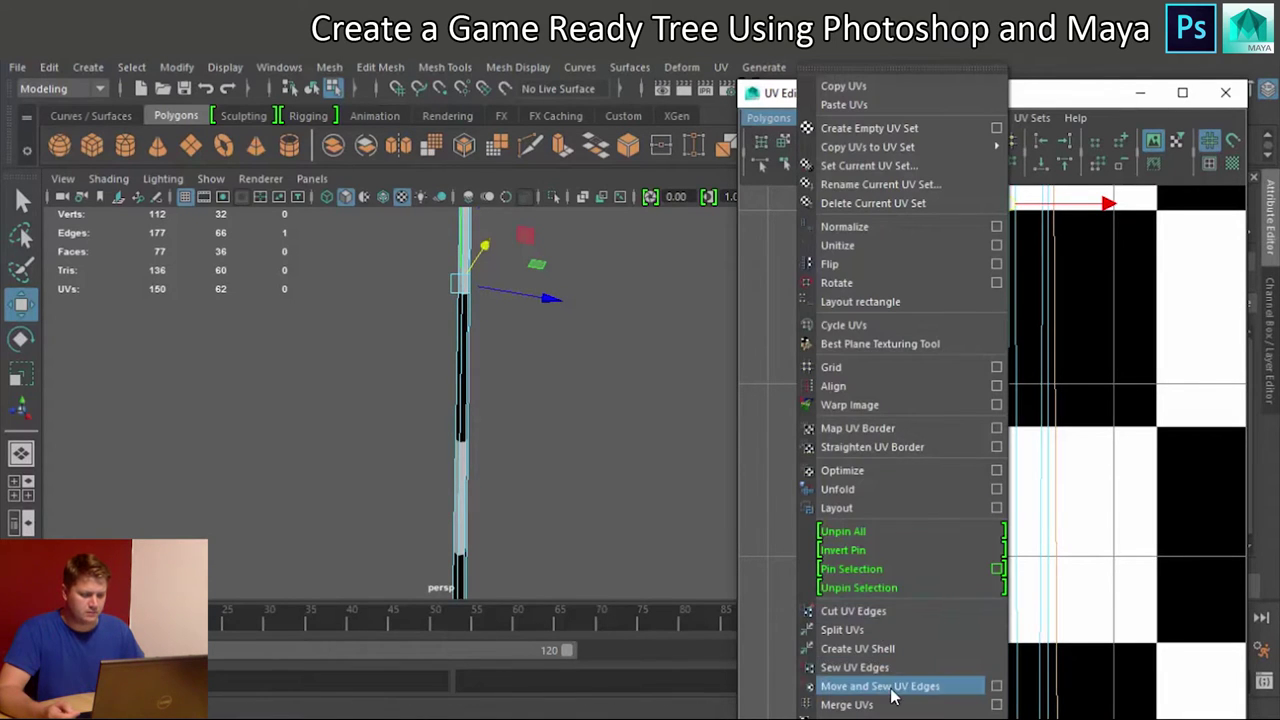
left_click(880, 686)
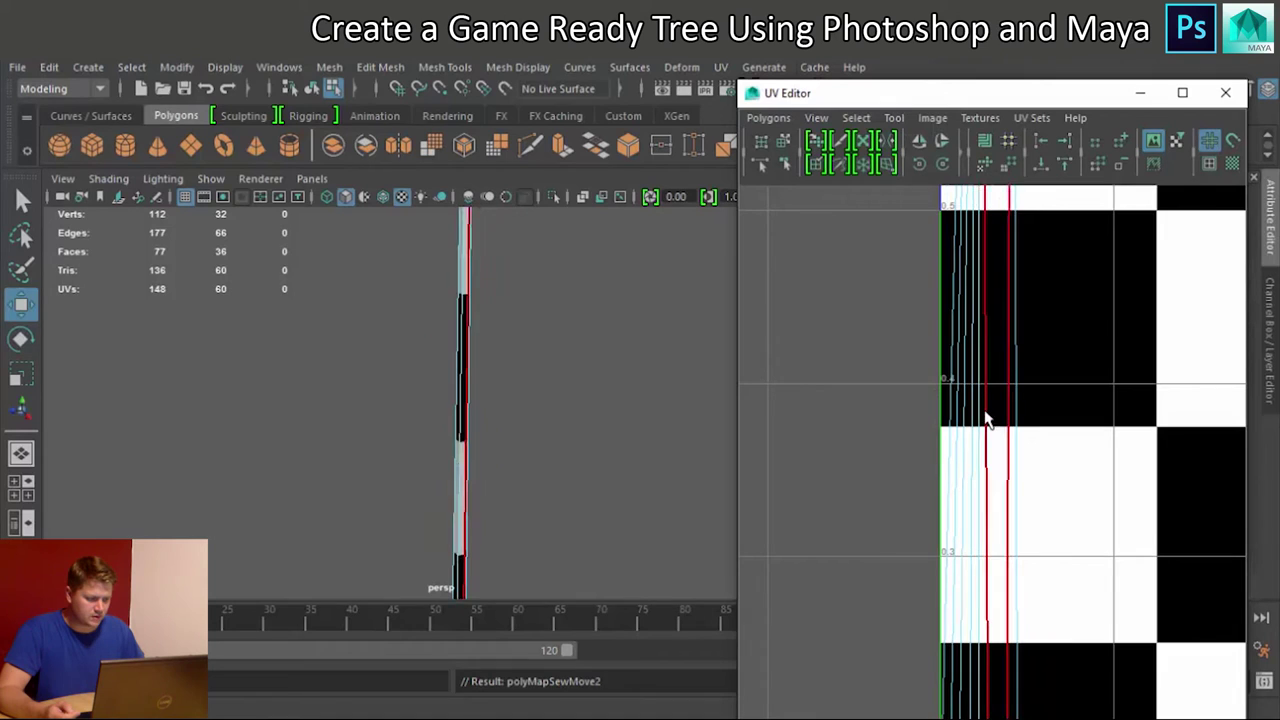
left_click(985, 420)
left_click(768, 118)
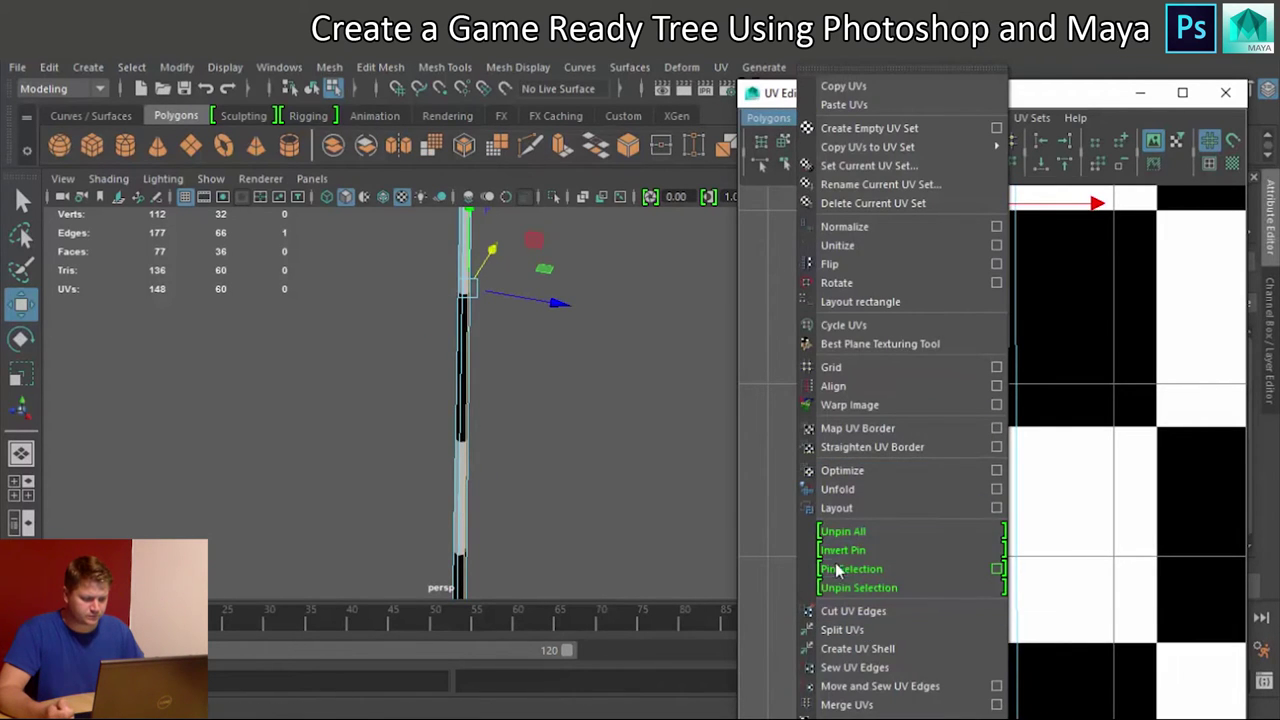
left_click(876, 688)
Step: Examine the sewn trunk shell down to its flared base and compare it with the trunk's root in the 3D view
scroll(994, 443, "down", 5)
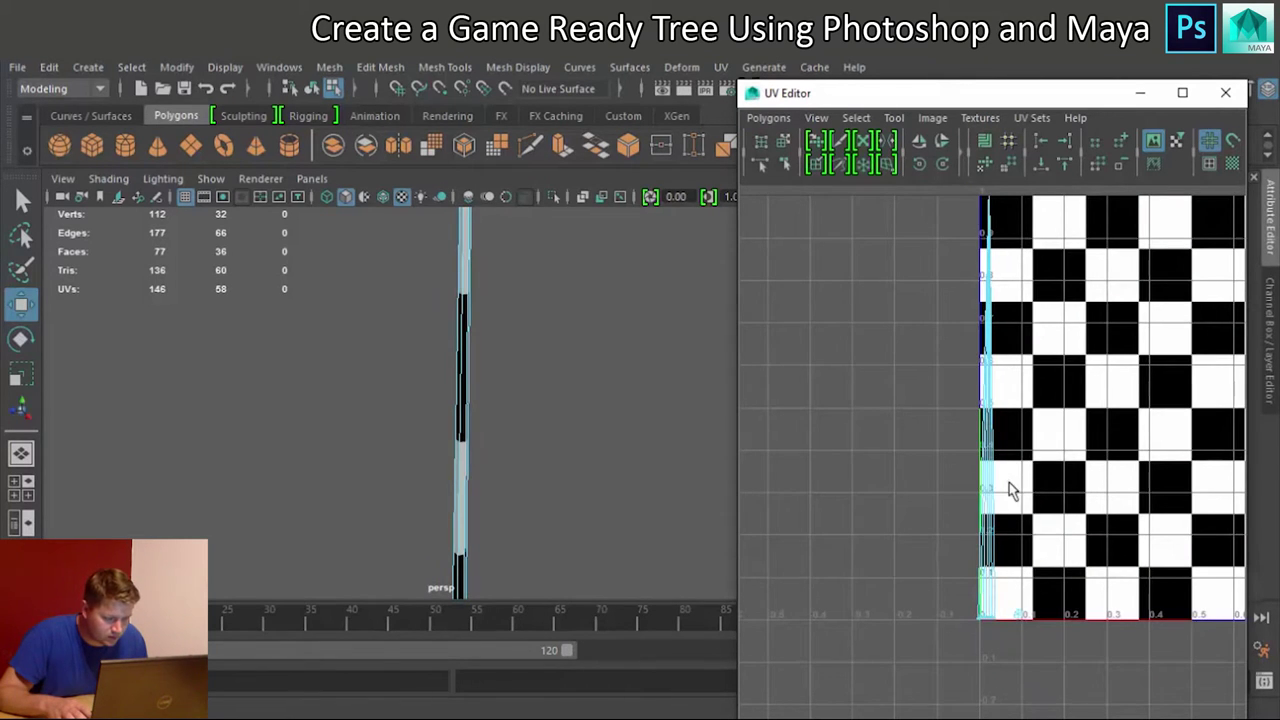
scroll(1009, 490, "up", 5)
middle_click_drag(996, 560, 974, 355, "alt")
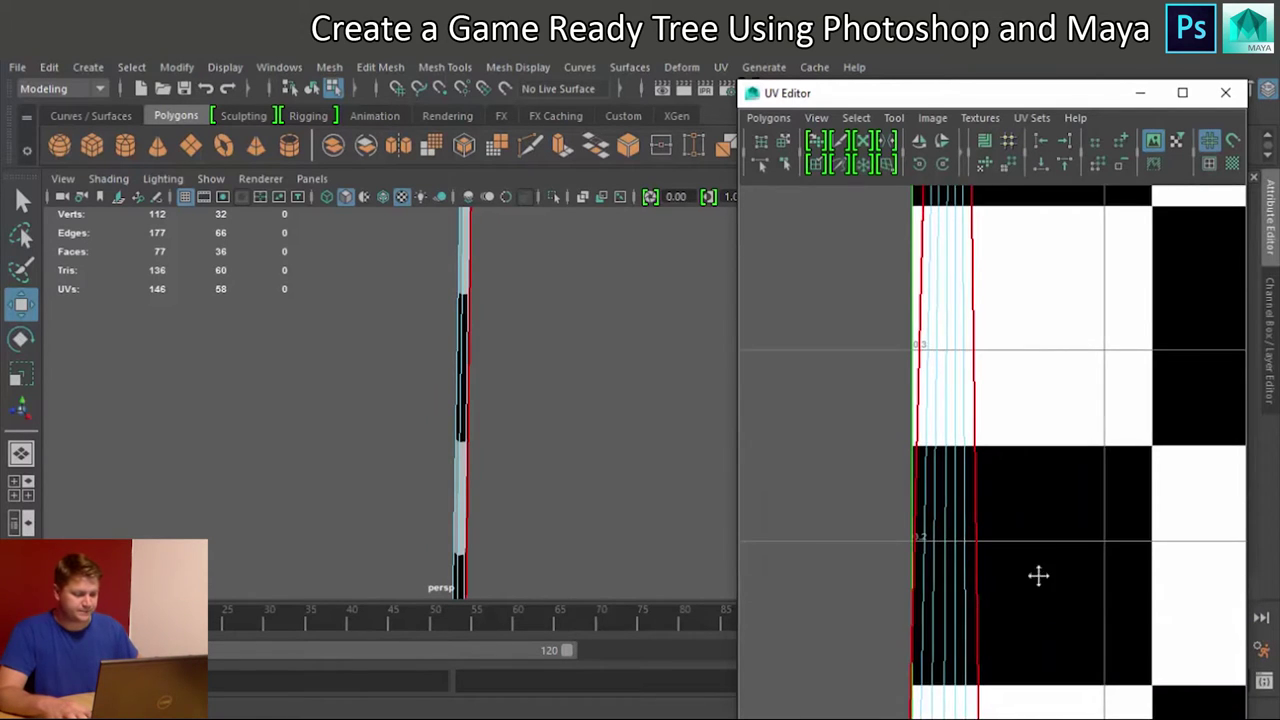
middle_click_drag(1038, 576, 971, 308, "alt")
middle_click_drag(990, 597, 1049, 516, "alt")
scroll(1040, 525, "up", 3)
middle_click_drag(1004, 588, 1074, 502, "alt")
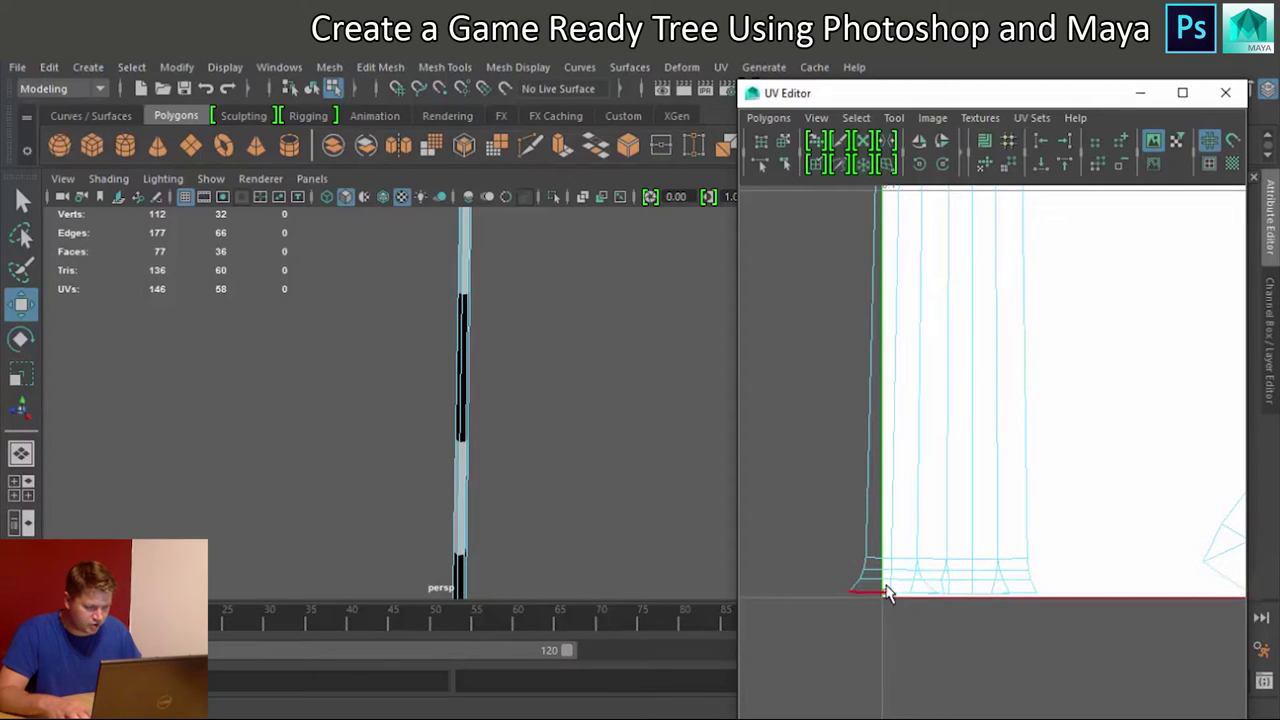
middle_click_drag(632, 445, 616, 408, "alt")
scroll(597, 462, "up", 3)
mouse_move(585, 495)
left_mouse_down("alt")
mouse_move(614, 503)
mouse_move(606, 257)
mouse_move(574, 563)
mouse_move(572, 498)
left_mouse_up("alt")
middle_click_drag(561, 537, 584, 348, "alt")
middle_click_drag(581, 459, 527, 150, "alt")
middle_click_drag(548, 229, 556, 150, "alt")
middle_click_drag(558, 304, 568, 225, "alt")
middle_click_drag(572, 359, 583, 301, "alt")
right_click_drag(536, 501, 568, 547, "alt")
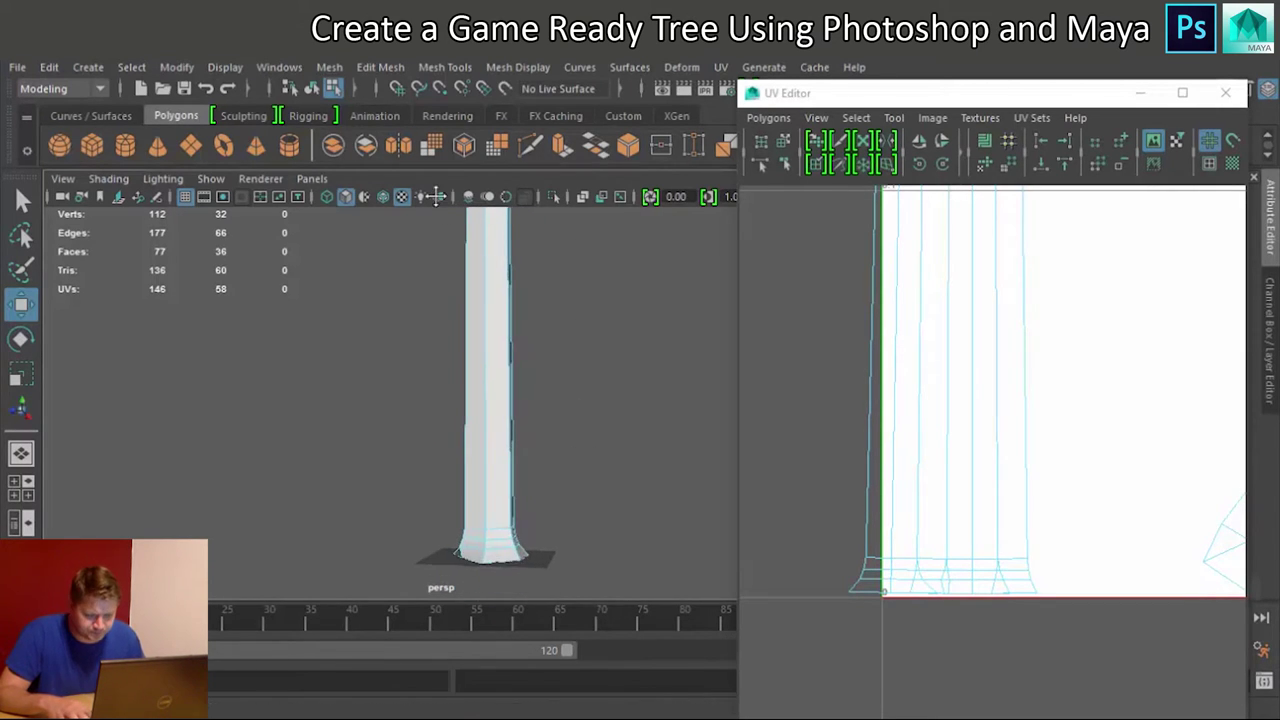
scroll(528, 577, "up", 2)
left_click_drag(514, 572, 491, 543, "alt")
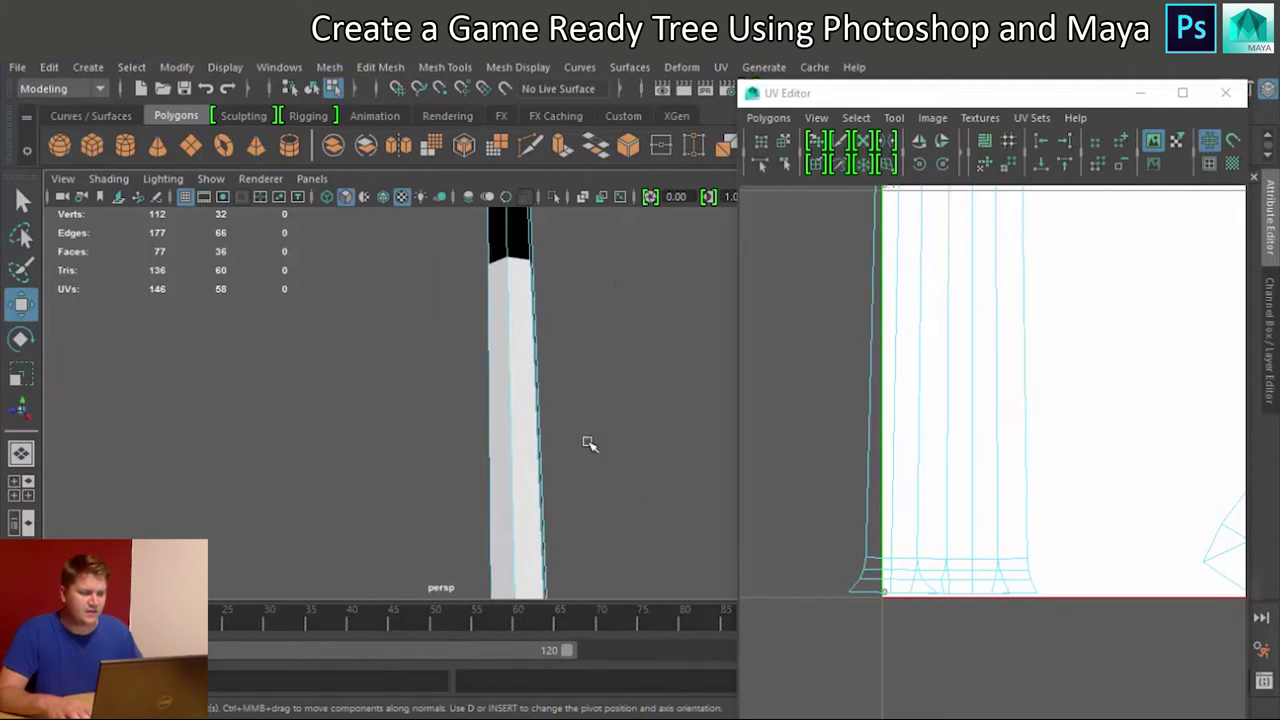
Step: Inspect the sewn trunk shell from its base up to the narrow tip, checking the border edges at the tip
scroll(1043, 518, "down", 5)
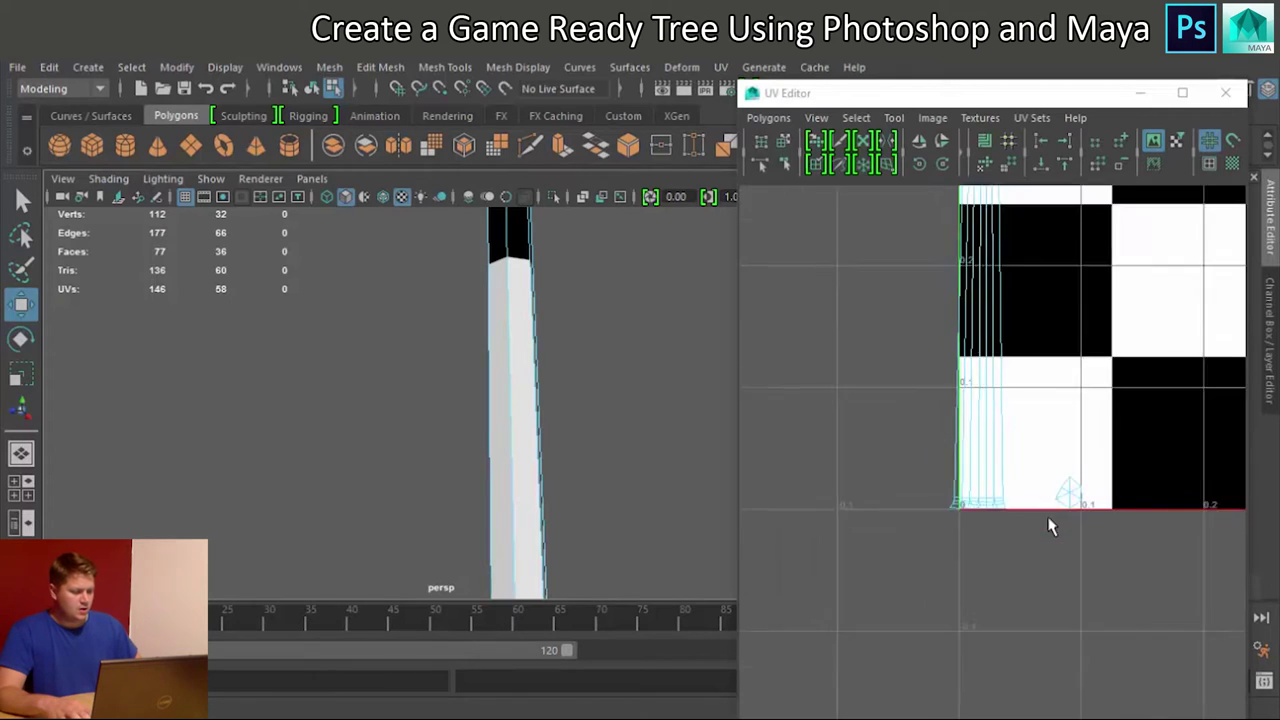
scroll(1047, 518, "up", 3)
middle_click_drag(1111, 470, 988, 499, "alt")
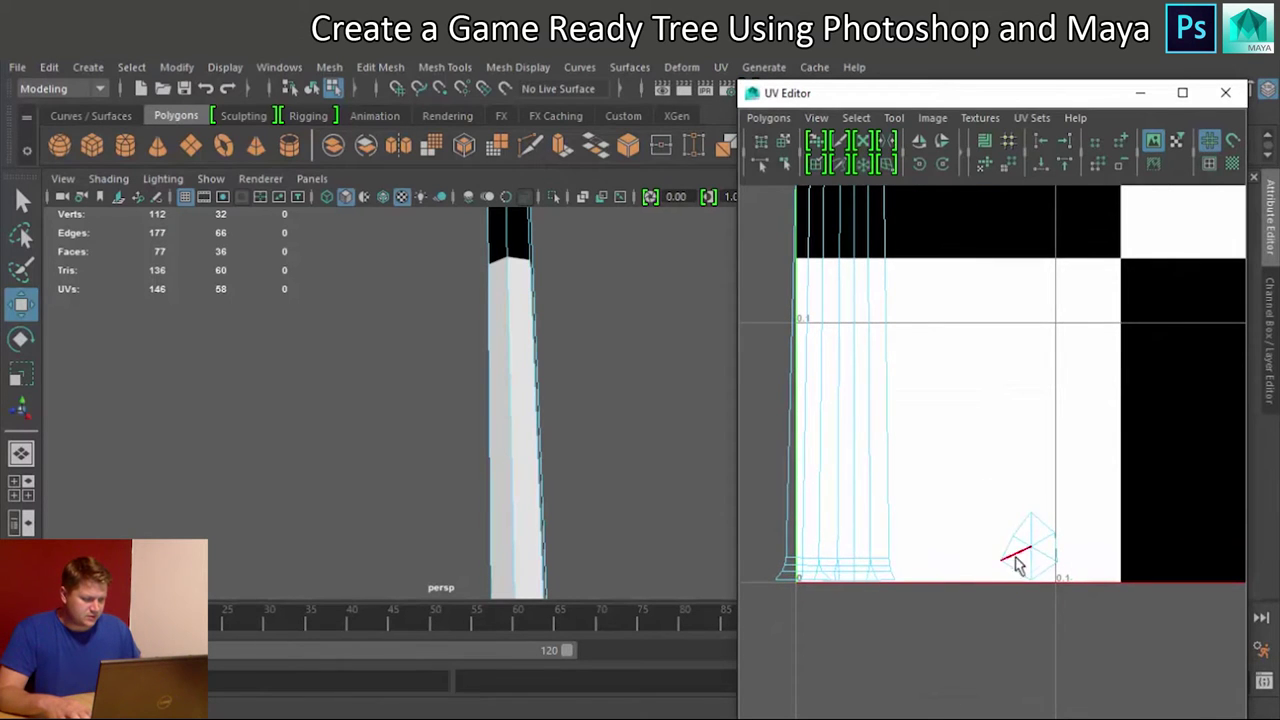
middle_click_drag(953, 390, 1044, 558, "alt")
middle_click_drag(997, 277, 1020, 568, "alt")
middle_click_drag(1016, 366, 1005, 715, "alt")
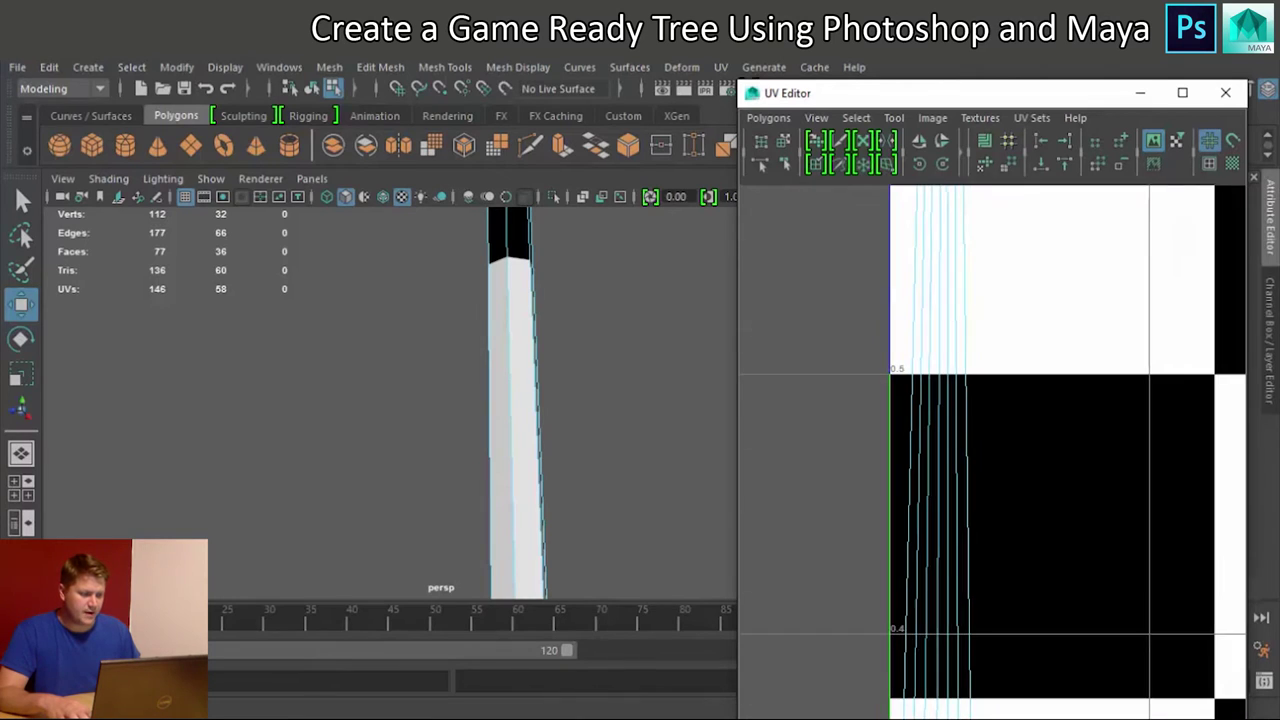
middle_click_drag(1035, 370, 1011, 716, "alt")
middle_click_drag(1005, 225, 995, 705, "alt")
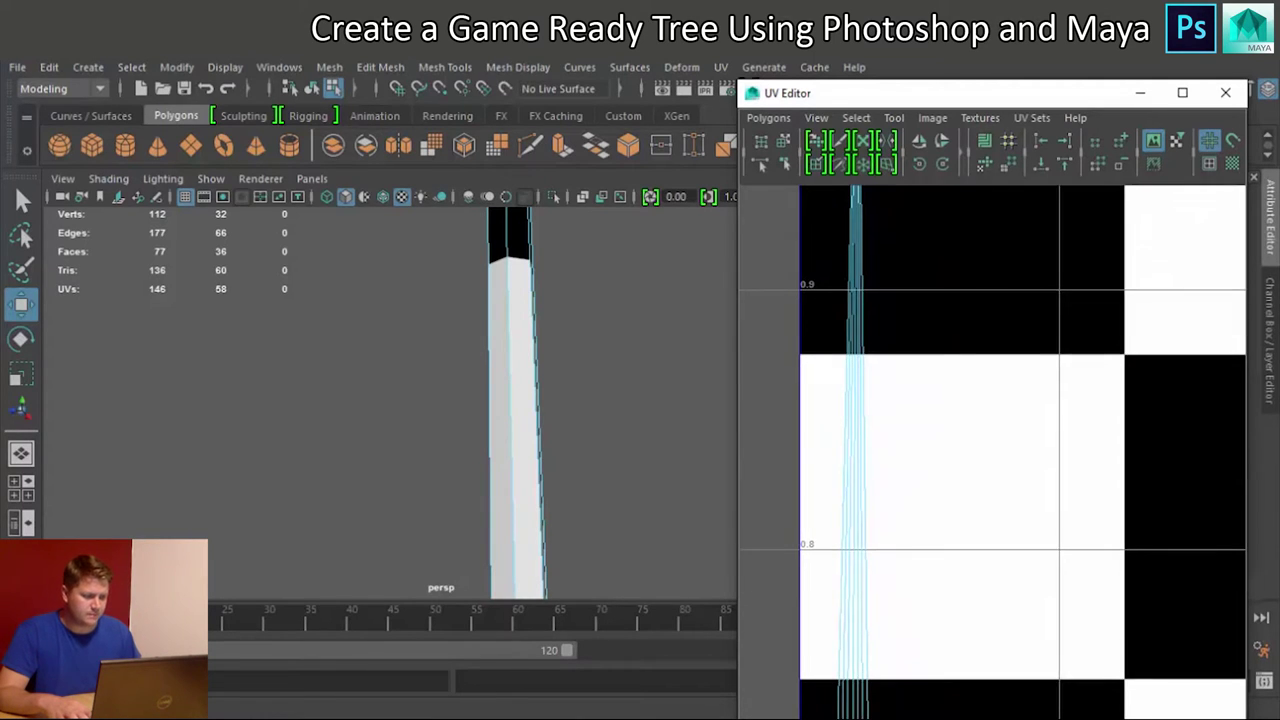
middle_click_drag(917, 220, 943, 574, "alt")
double_click(893, 392)
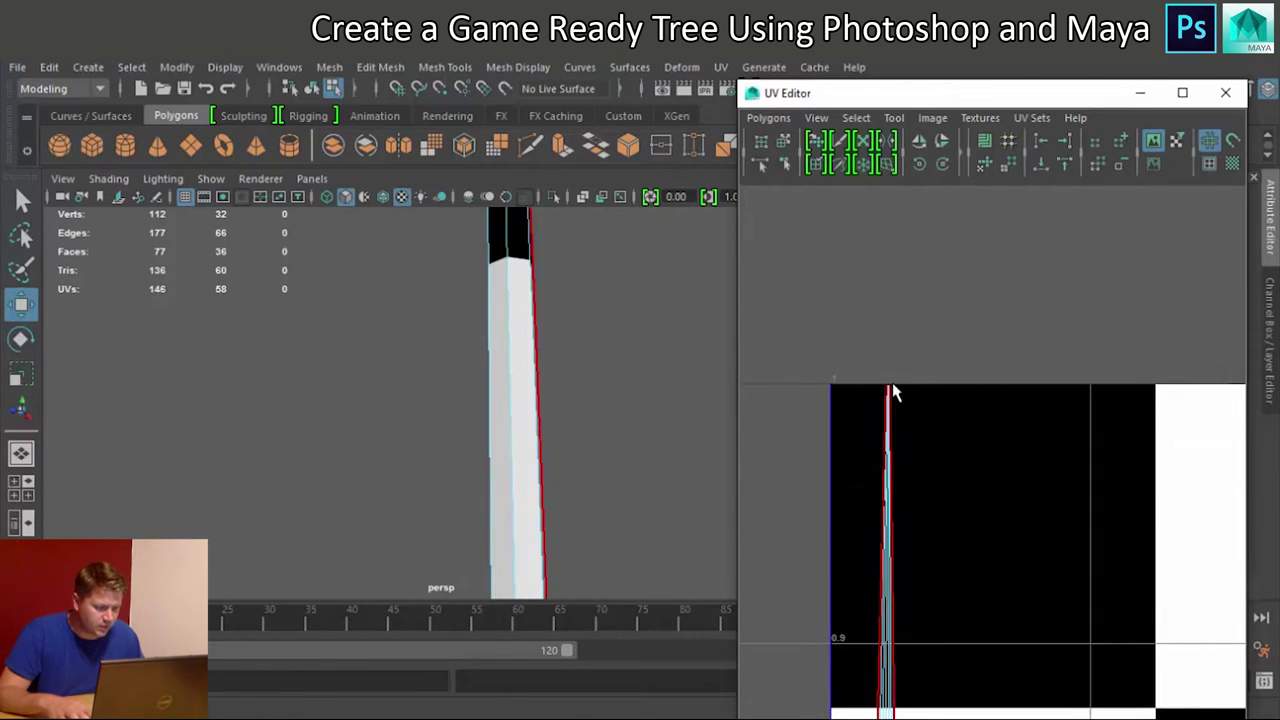
left_click(895, 398)
double_click(886, 397)
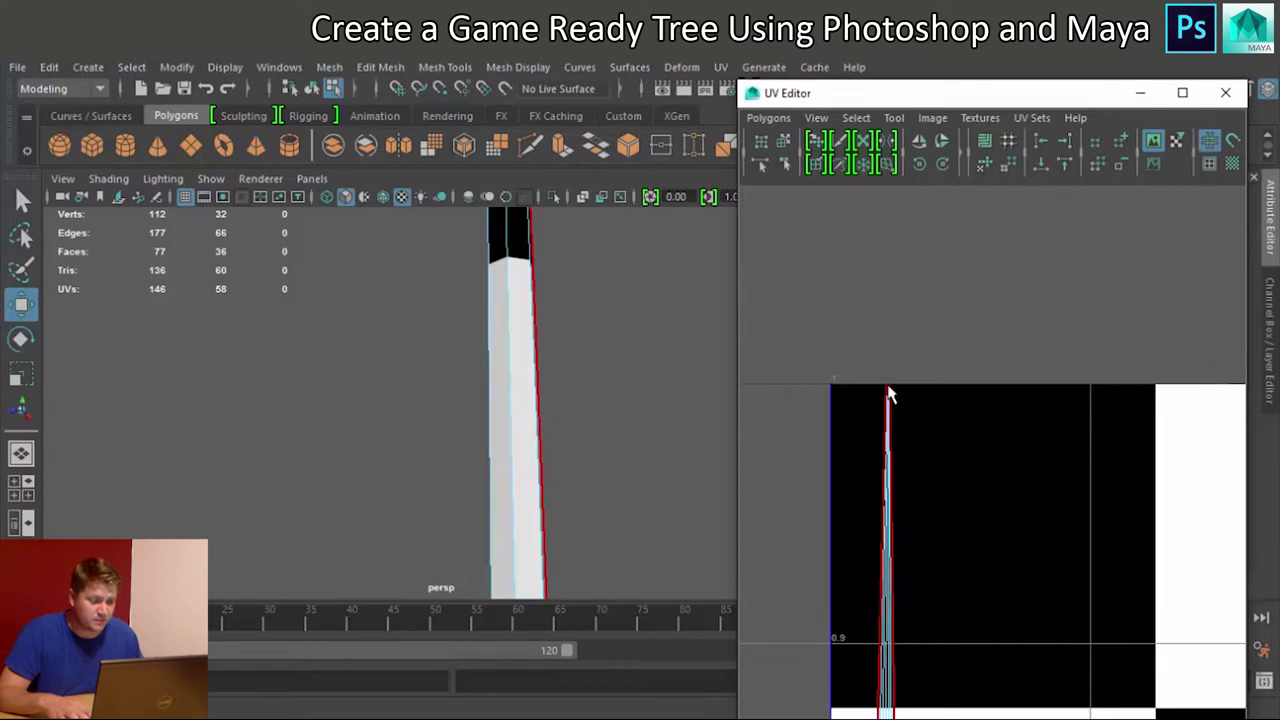
left_click(905, 400)
scroll(1046, 451, "down", 3)
middle_click_drag(1046, 451, 891, 229, "alt")
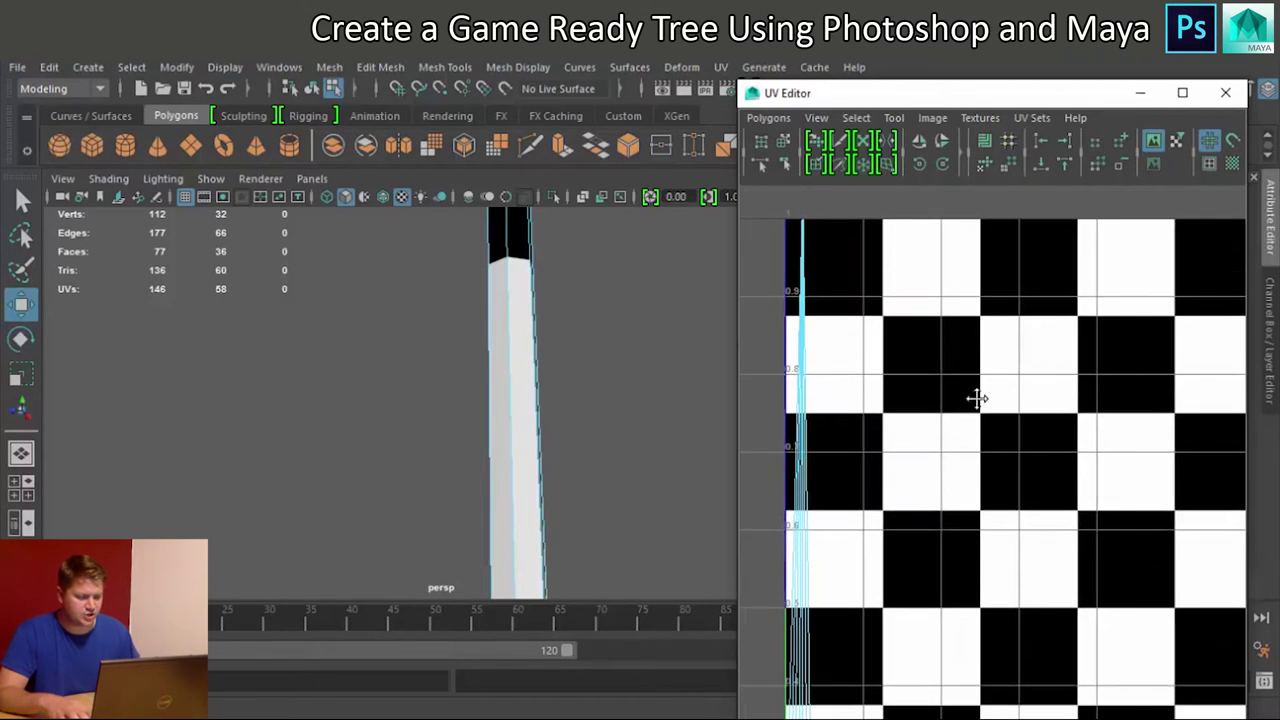
middle_click_drag(977, 398, 1090, 243, "alt")
middle_click_drag(967, 489, 947, 390, "alt")
Step: Enlarge the Optimize UV brush and brush over the trunk shell to even out its UV spacing
right_click(890, 432)
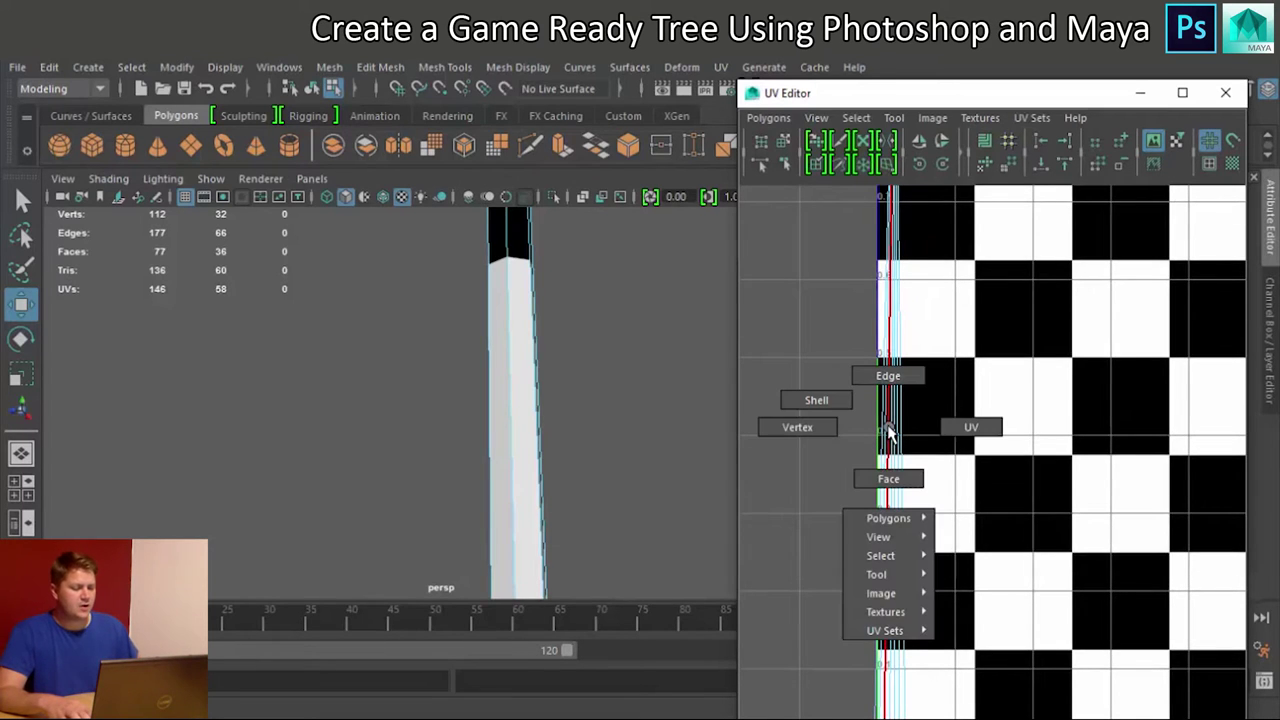
right_click_drag(838, 400, 837, 400)
scroll(911, 413, "down", 6)
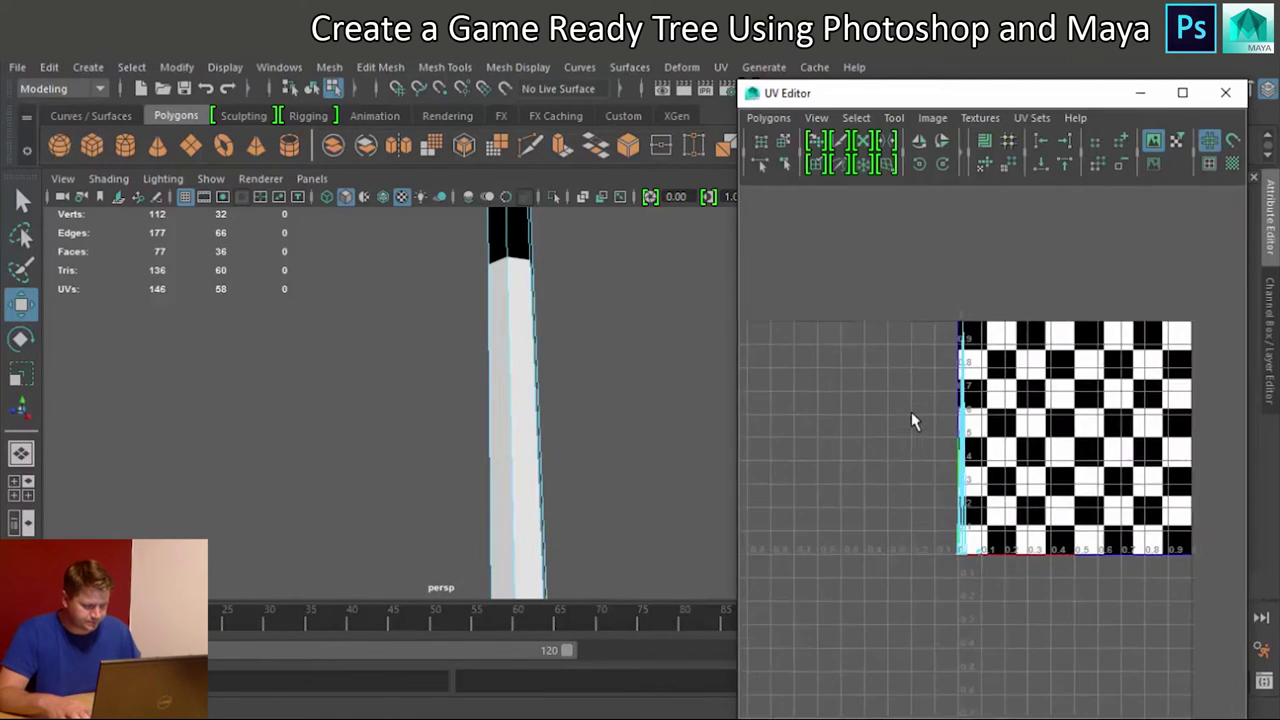
scroll(911, 413, "up", 3)
middle_click_drag(911, 413, 880, 424, "alt")
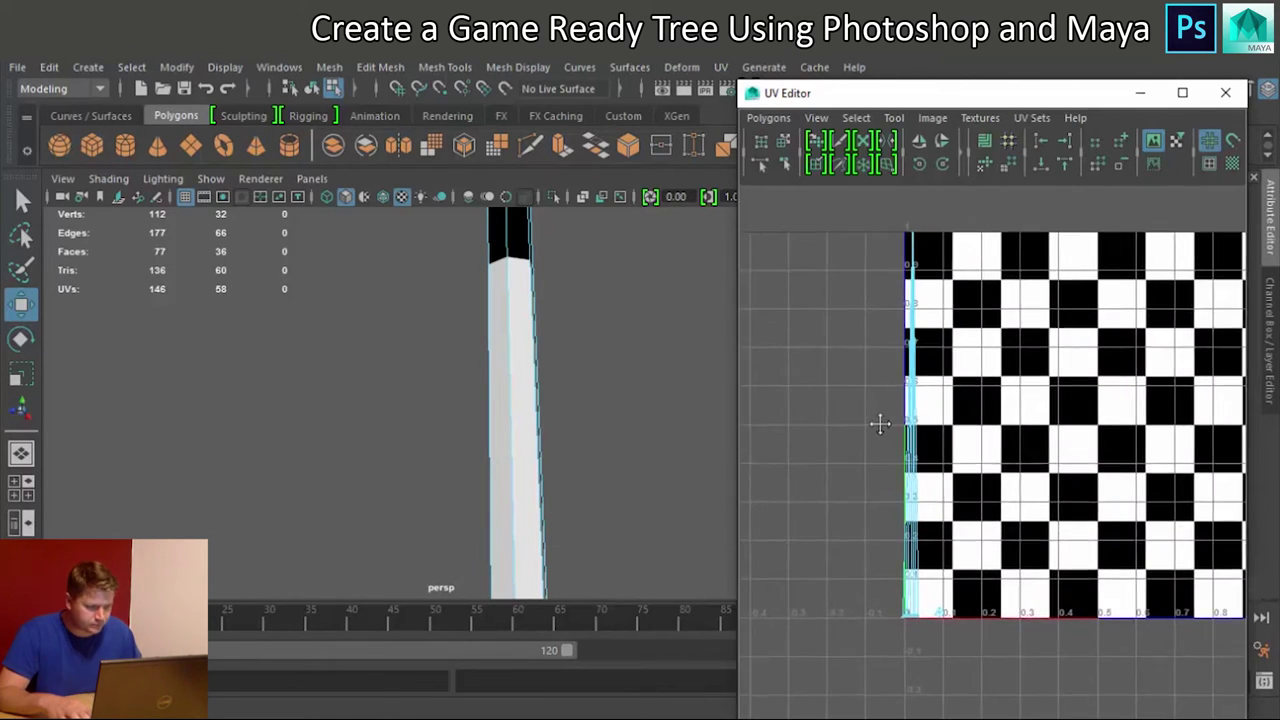
left_click(817, 166)
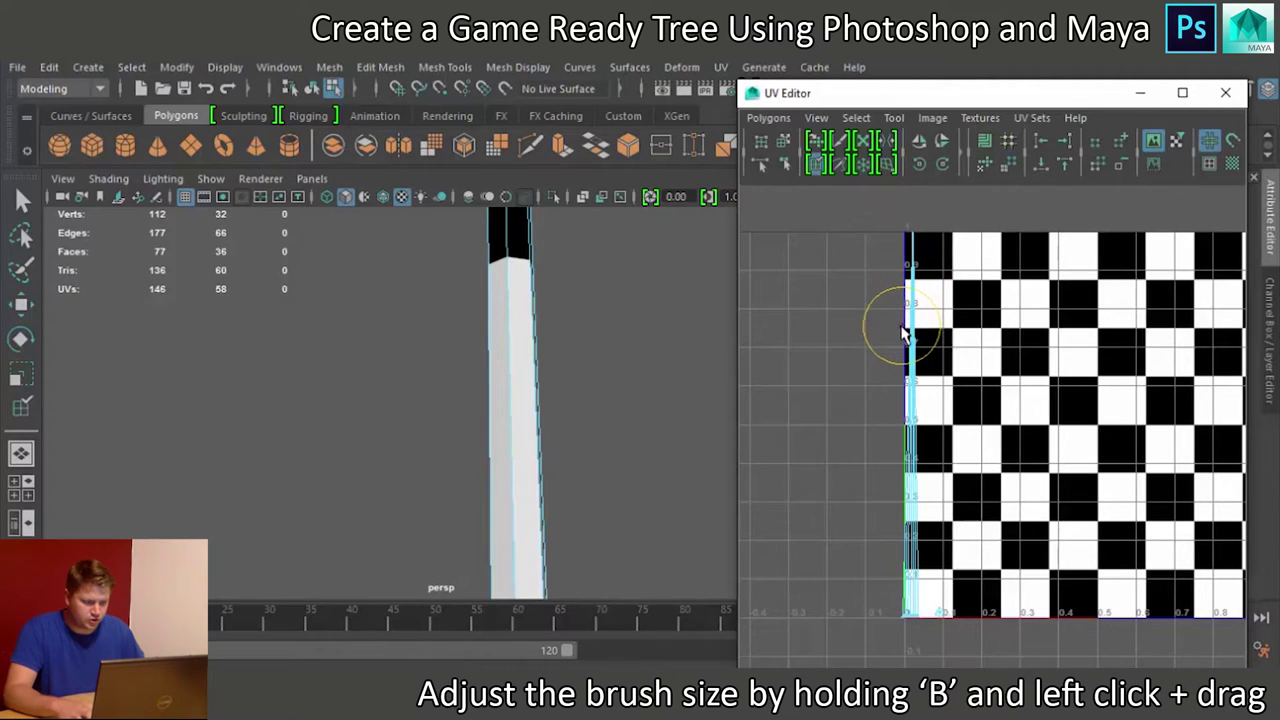
mouse_move(925, 340)
left_mouse_down()
mouse_move(1020, 349)
mouse_move(1055, 380)
left_mouse_up()
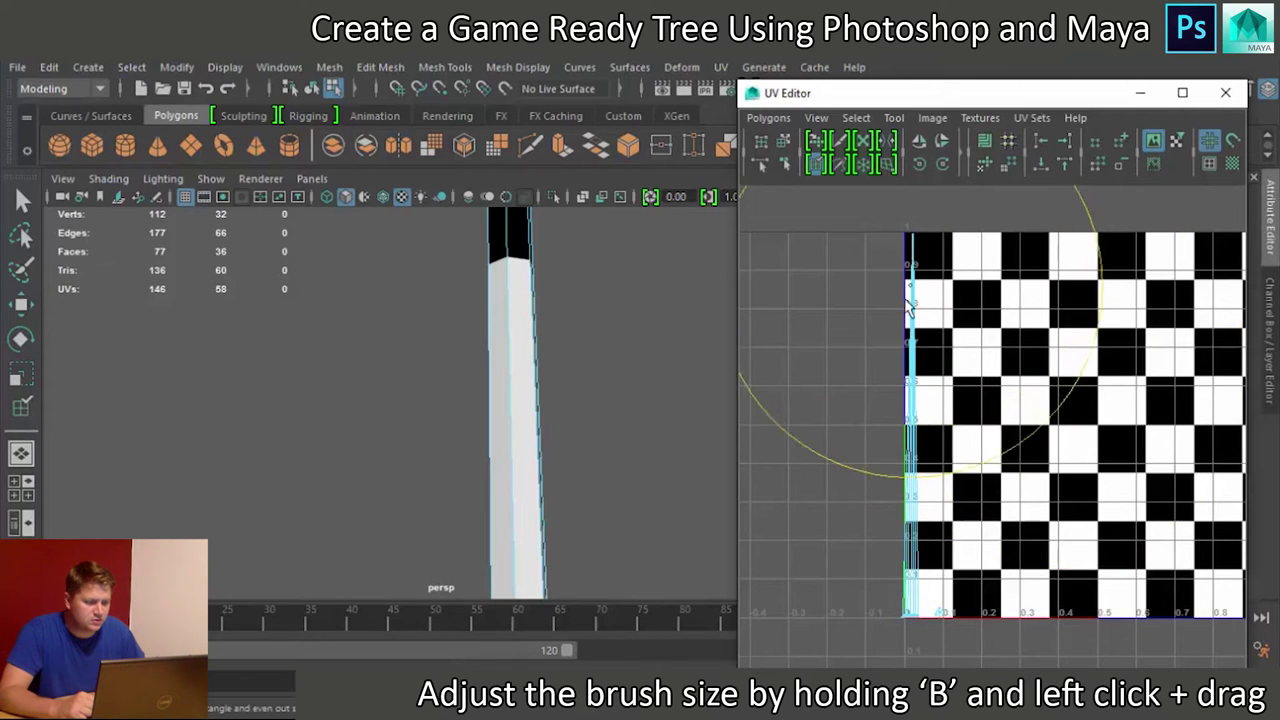
left_click(898, 613)
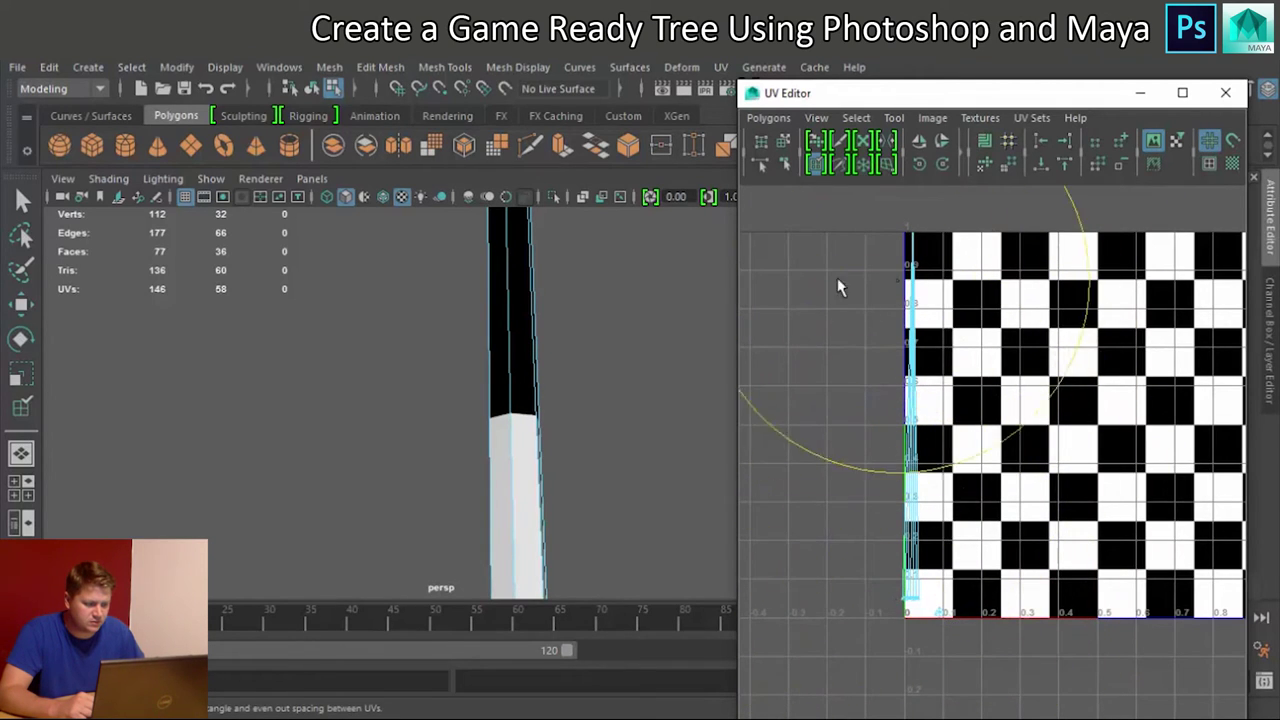
scroll(929, 430, "down", 3)
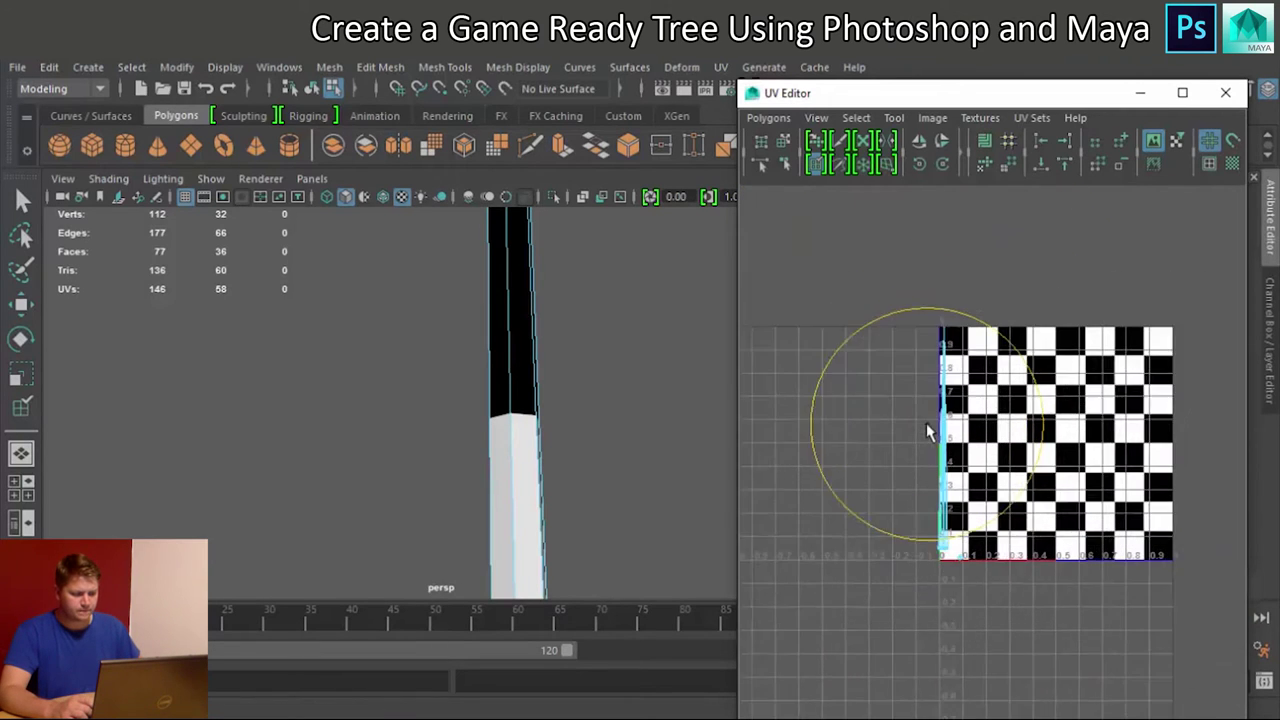
scroll(929, 430, "up", 2)
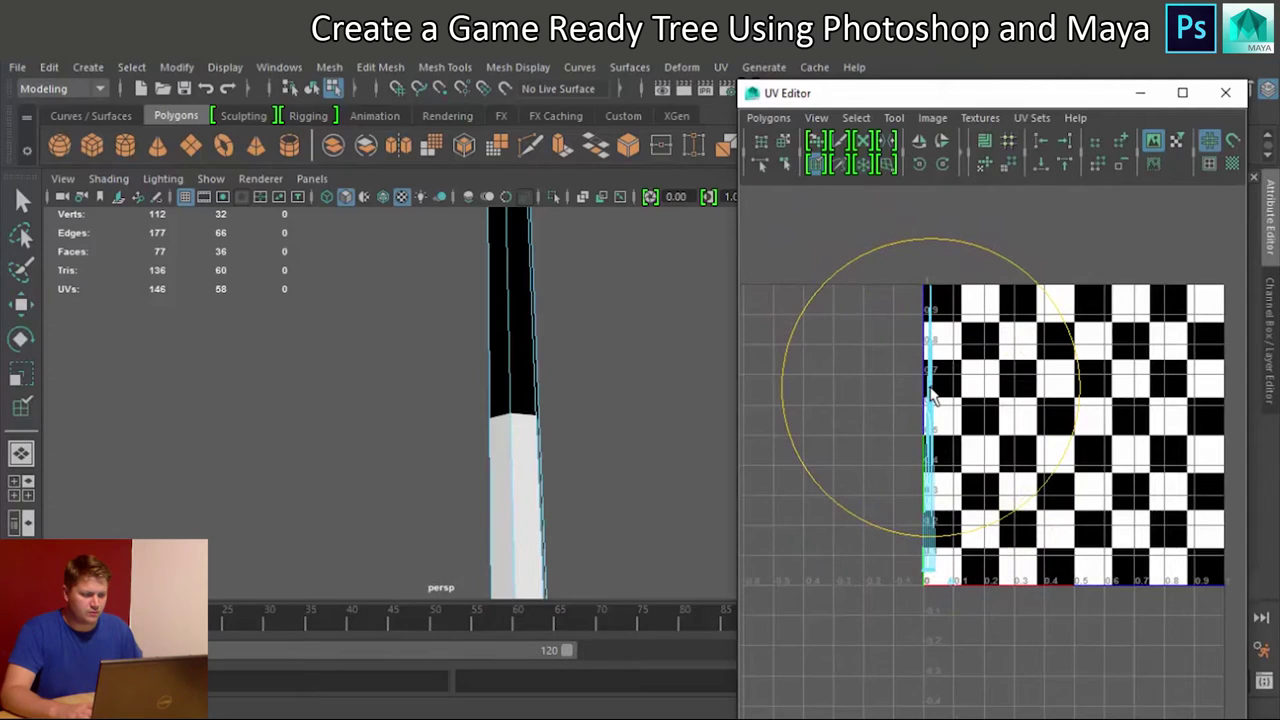
Step: Select the whole sewn trunk shell and scale it up uniformly, well beyond the 0–1 UV square, for a denser checker pattern
key("w")
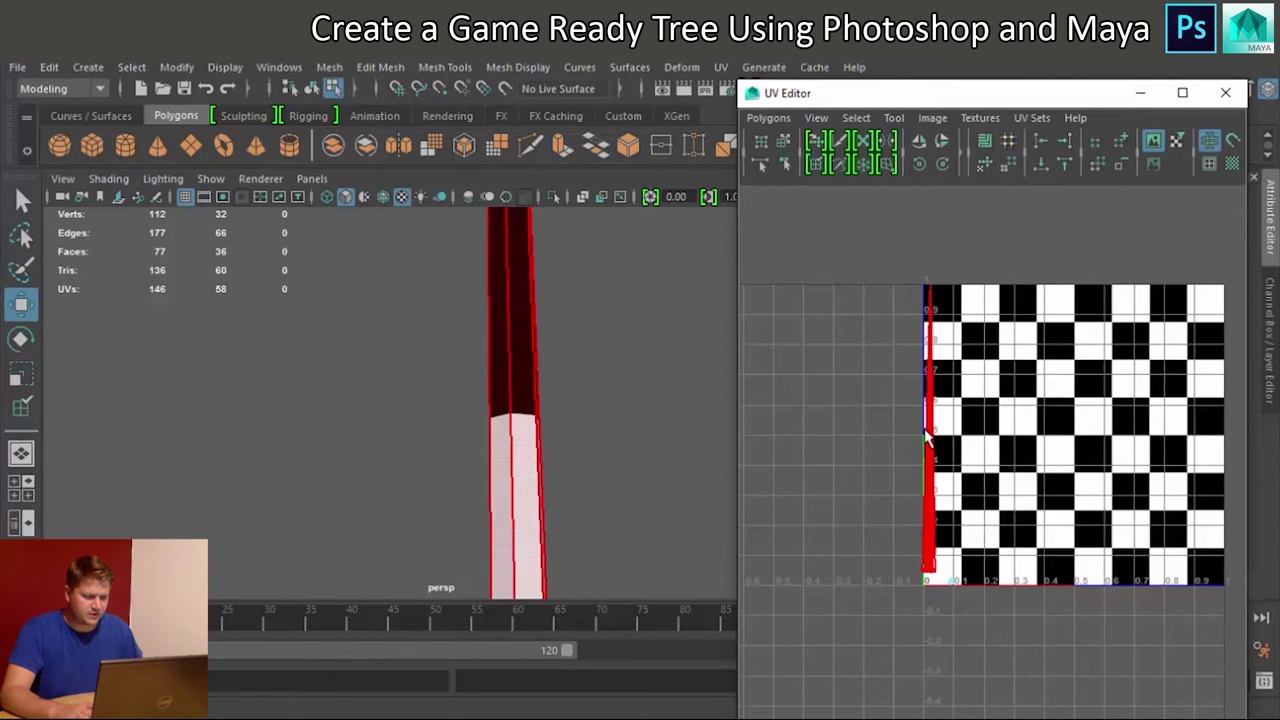
right_click(925, 432)
right_click_drag(896, 378, 850, 403)
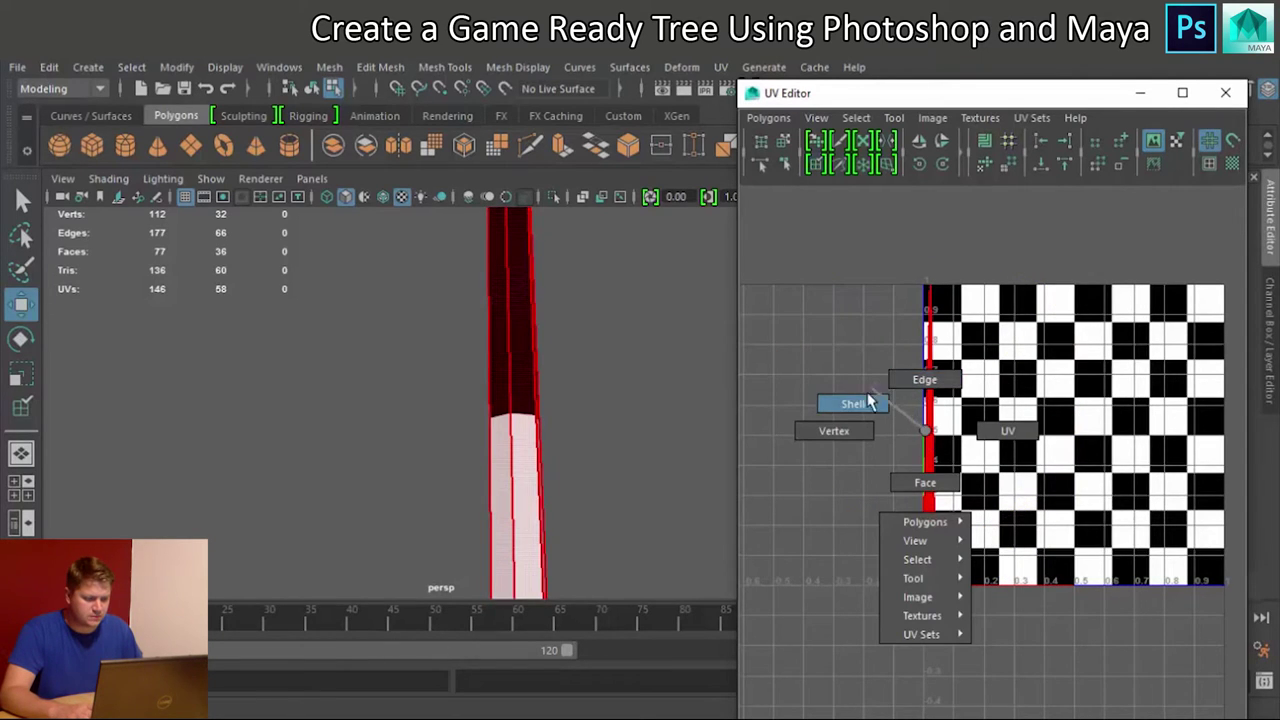
left_click(929, 452)
key("r")
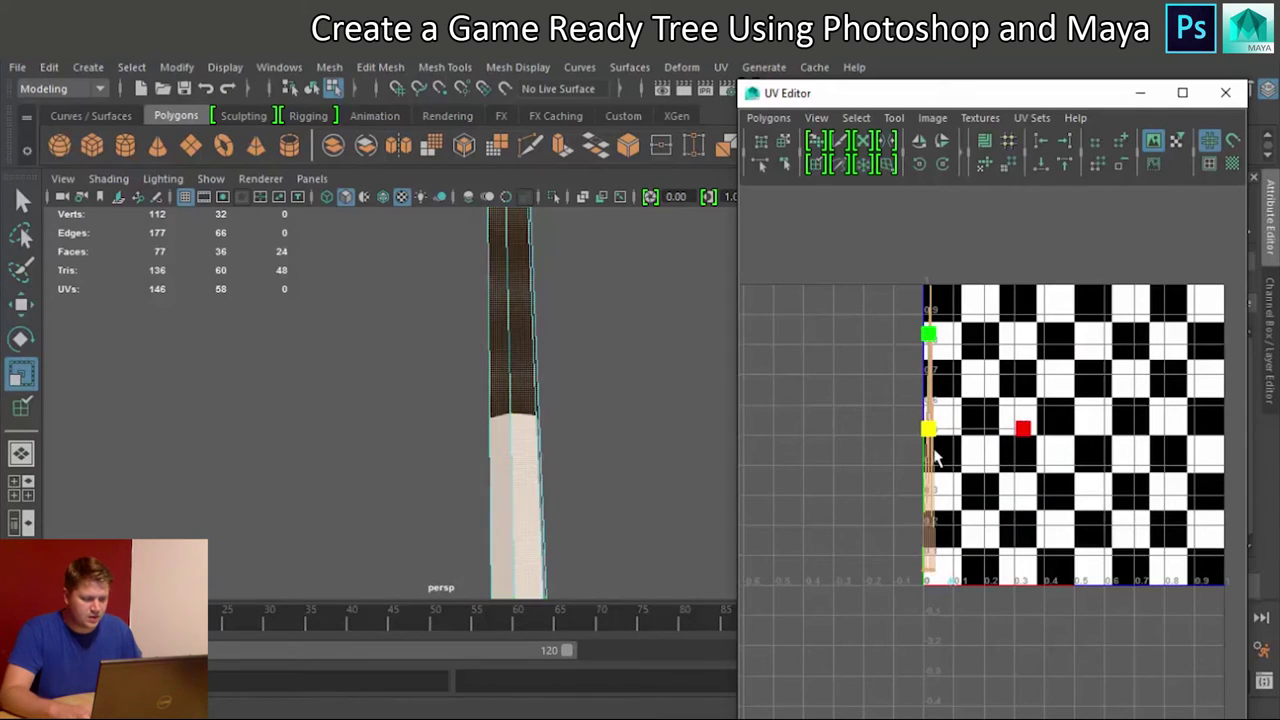
scroll(537, 425, "down", 5)
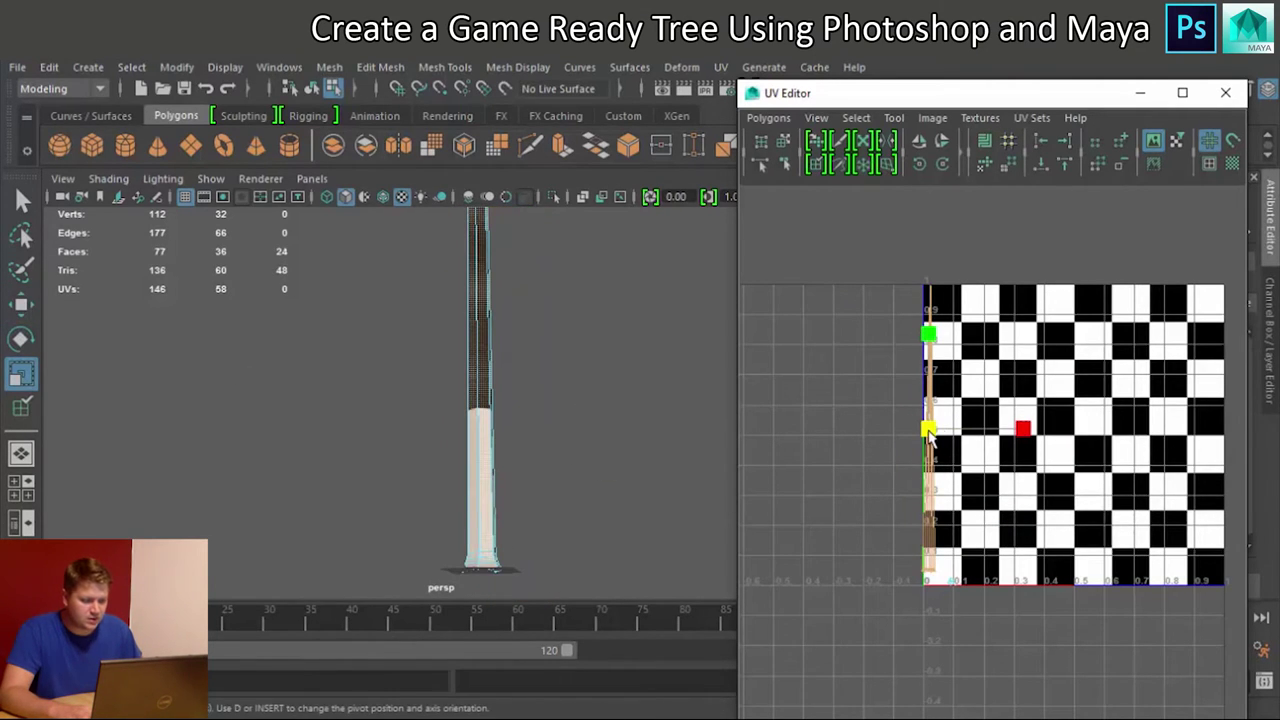
left_click_drag(928, 430, 1214, 341)
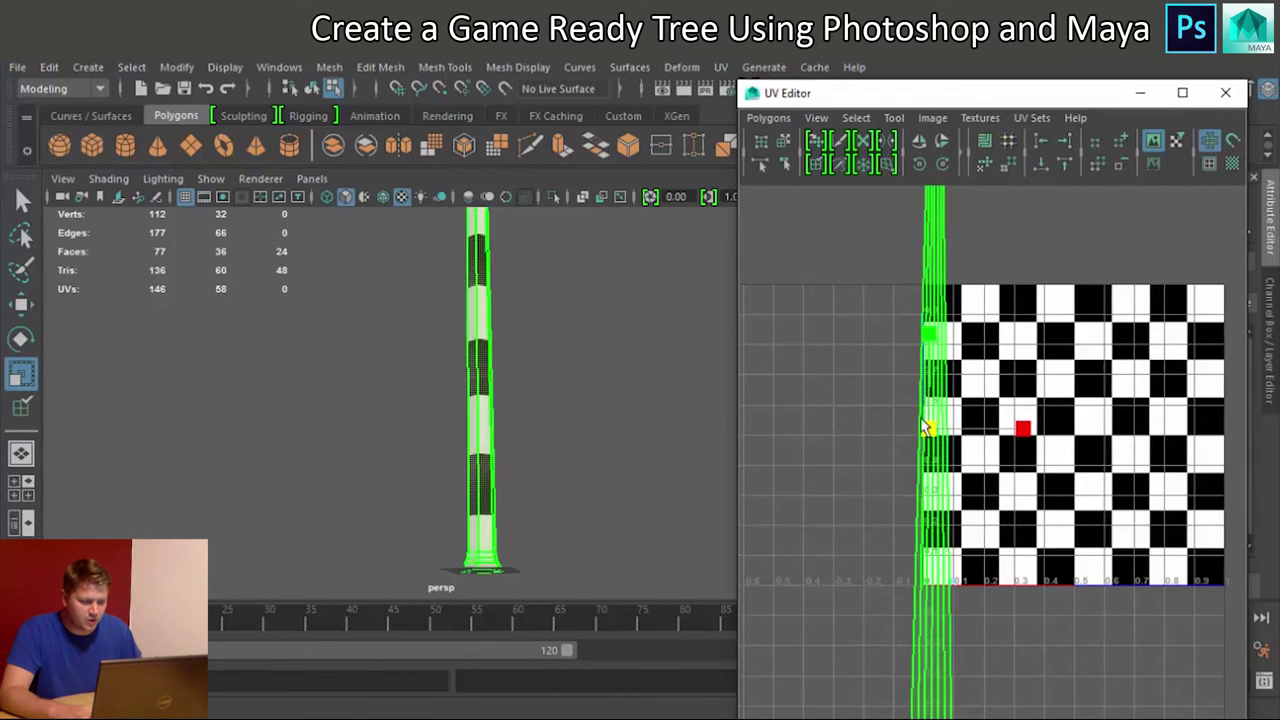
left_click_drag(927, 429, 1139, 372)
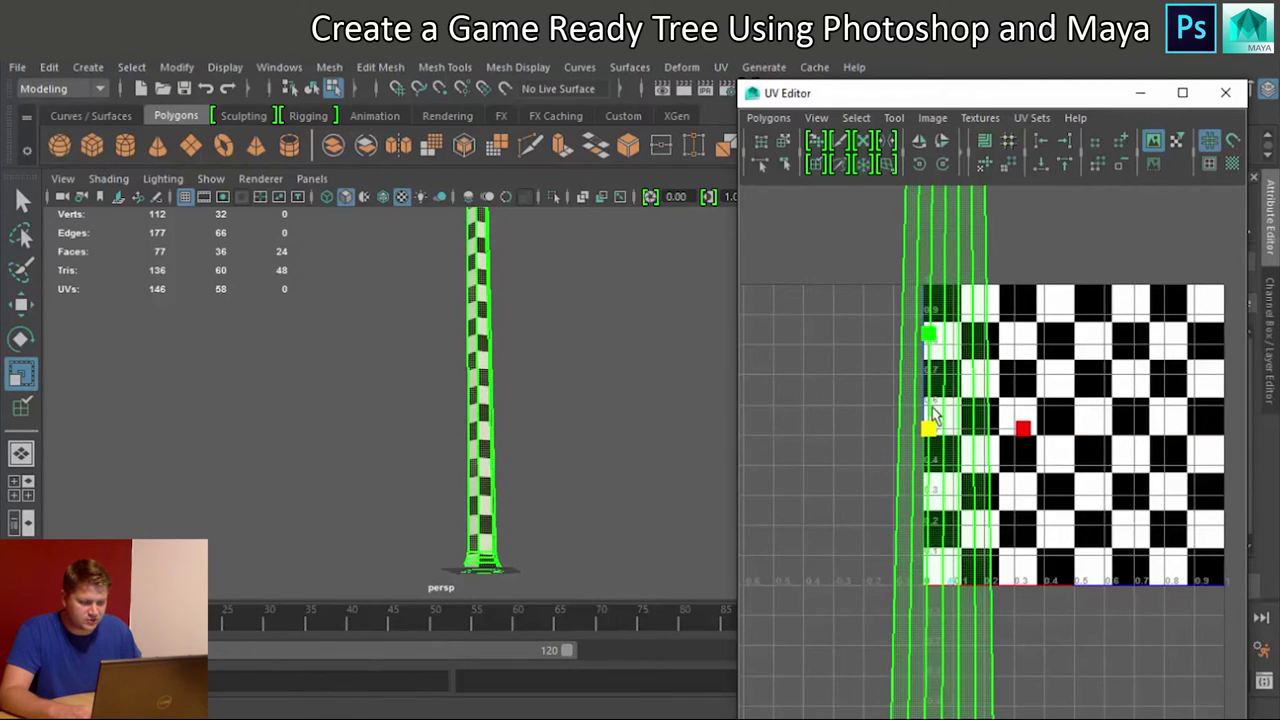
left_click_drag(944, 430, 1158, 369)
Step: Return the trunk to object selection and examine the size and proportions of the checker squares along it
left_click(651, 406)
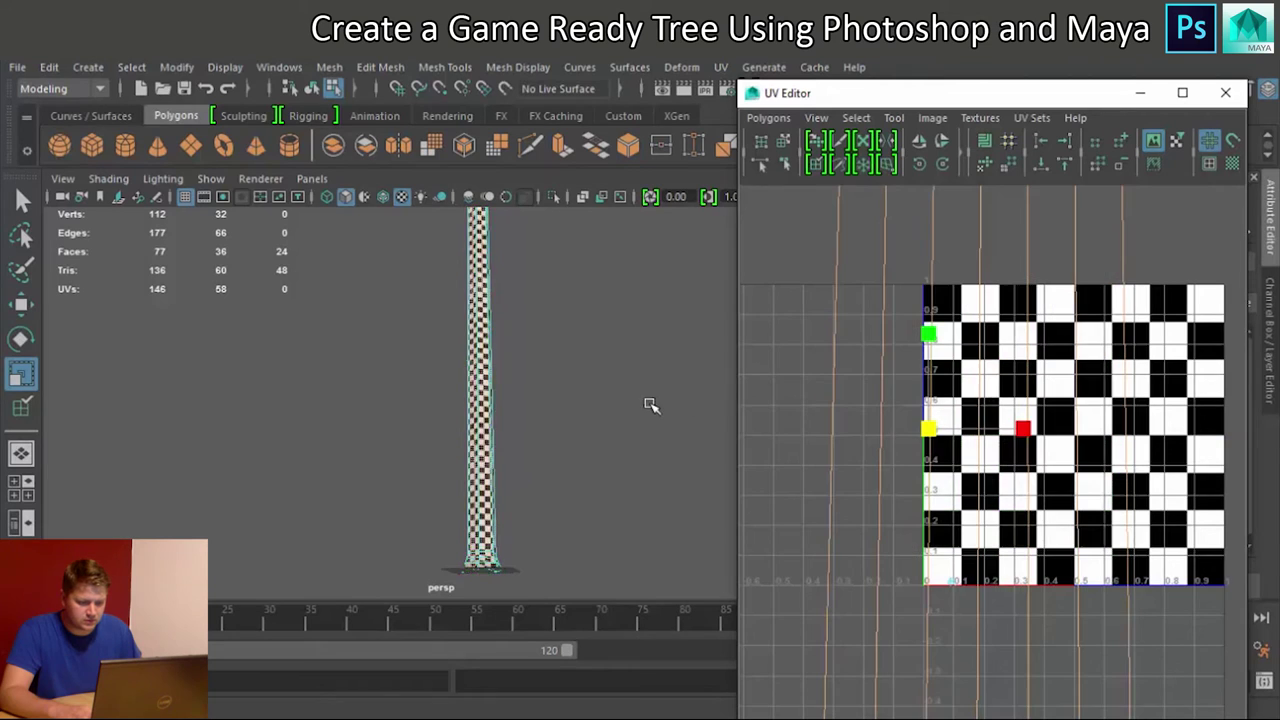
scroll(622, 399, "up", 5)
scroll(790, 440, "down", 5)
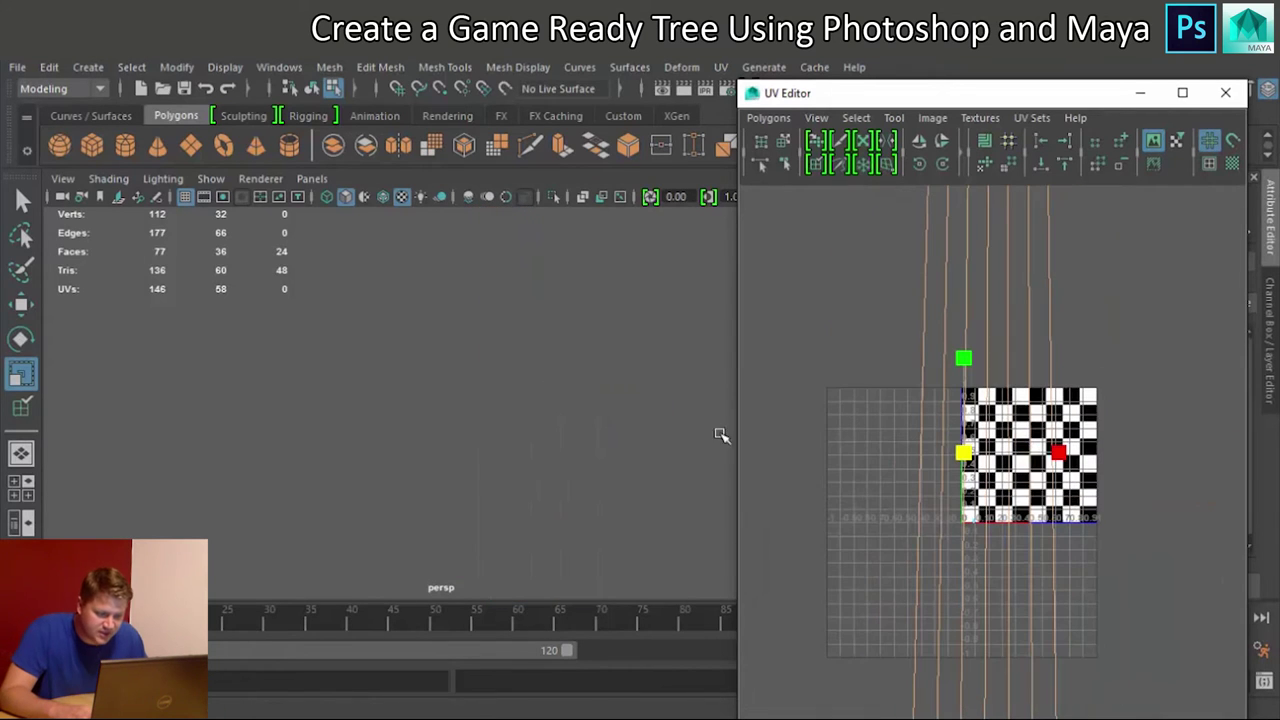
scroll(433, 403, "down", 2)
middle_click(433, 403)
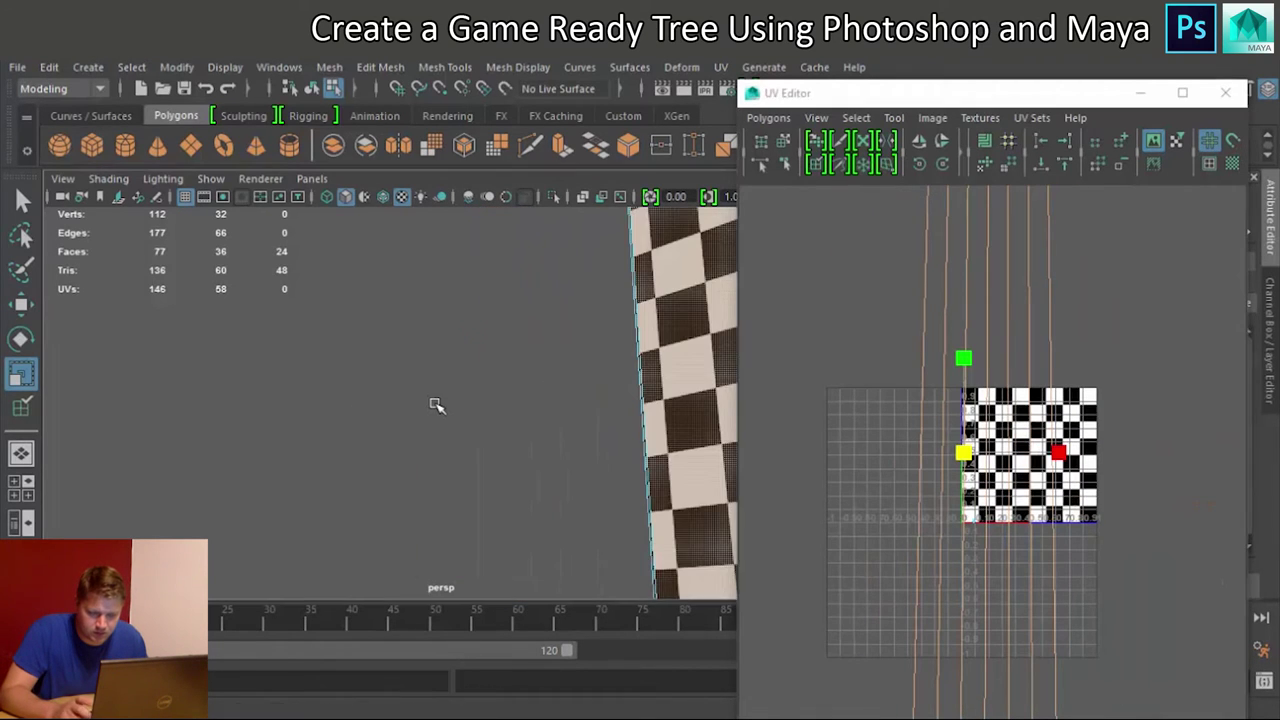
key("f")
scroll(433, 404, "up", 3)
left_click(212, 440)
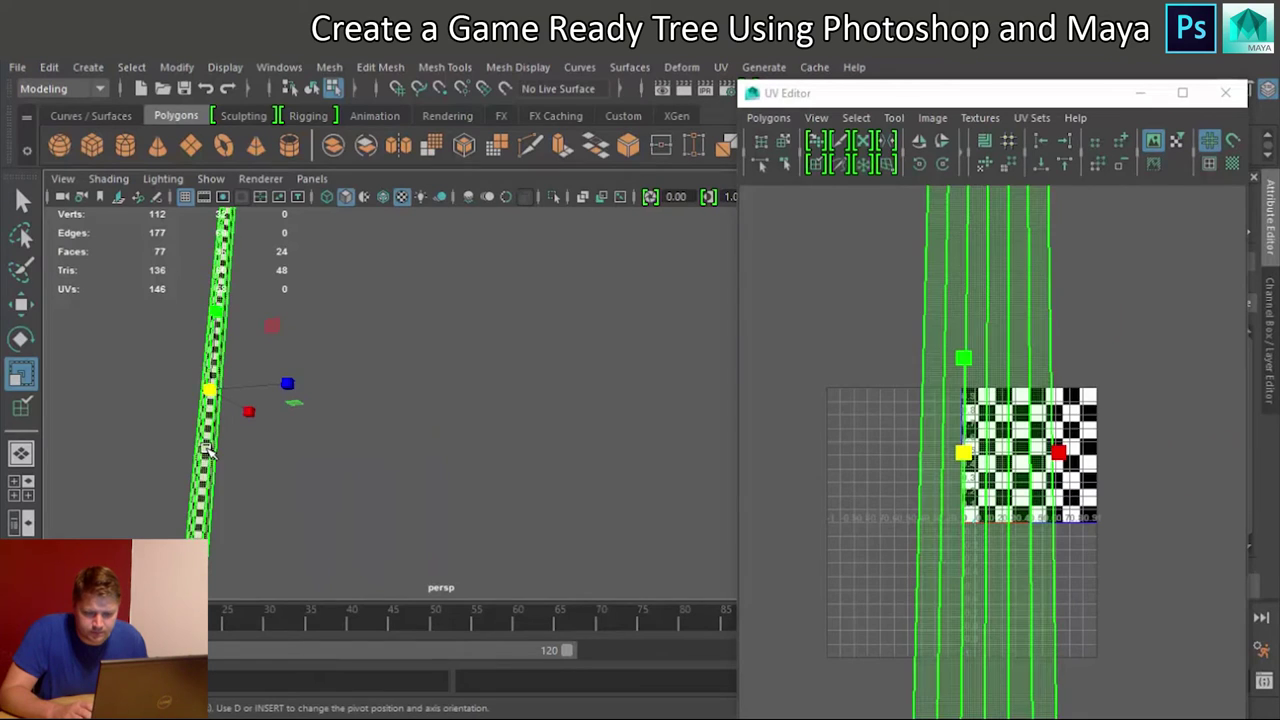
right_click_drag(205, 216, 280, 198)
key("f")
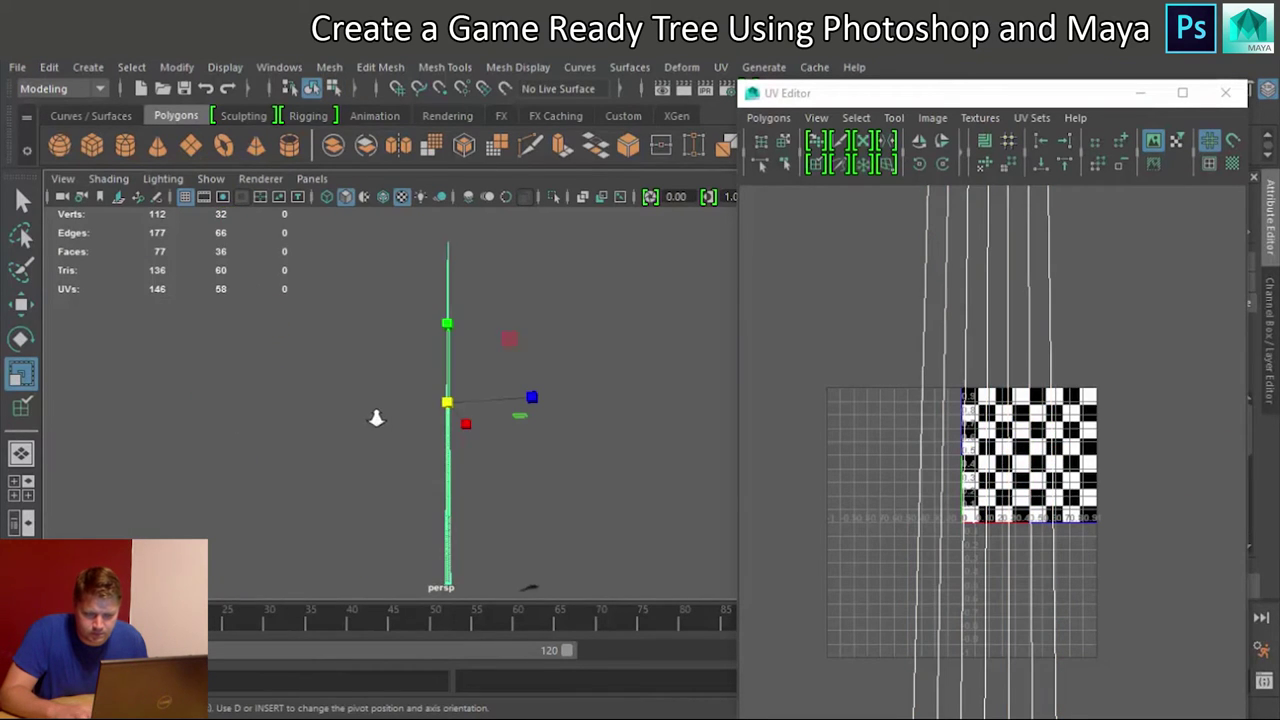
scroll(388, 420, "up", 2)
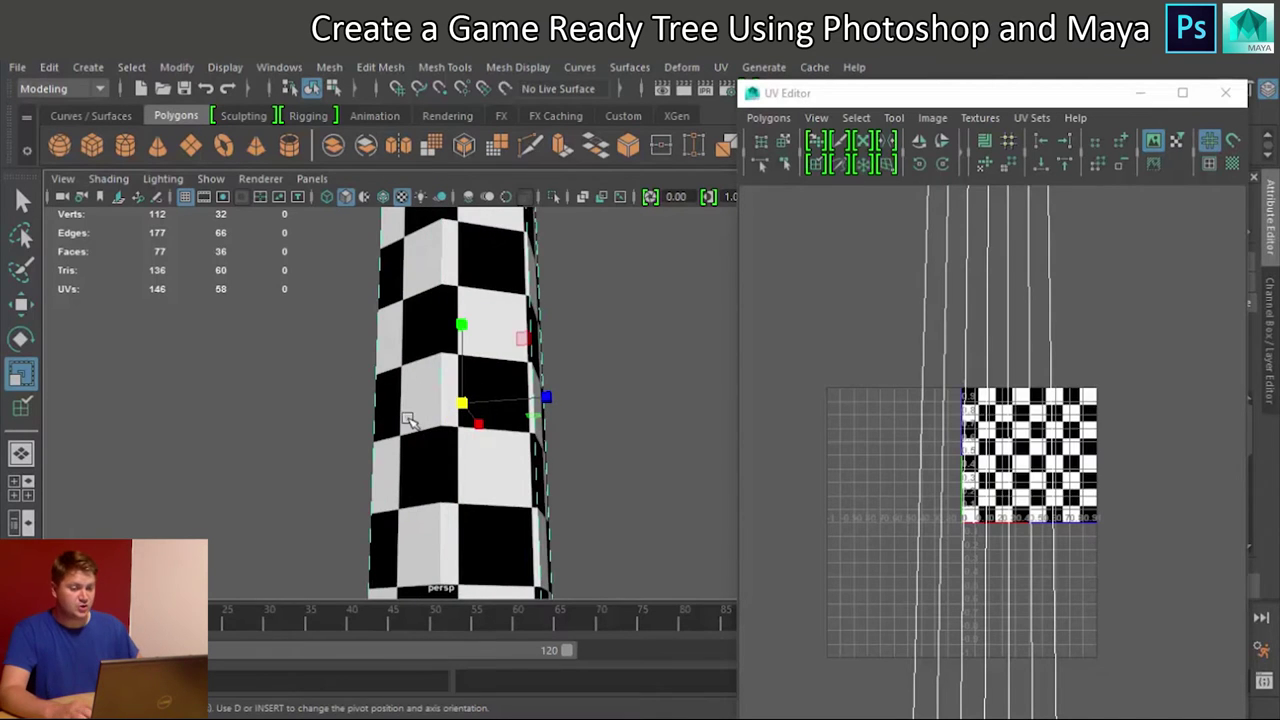
Step: Examine the evenness of the checker squares around the trunk, along its length and on the flared base
left_click_drag(366, 423, 809, 434, "alt")
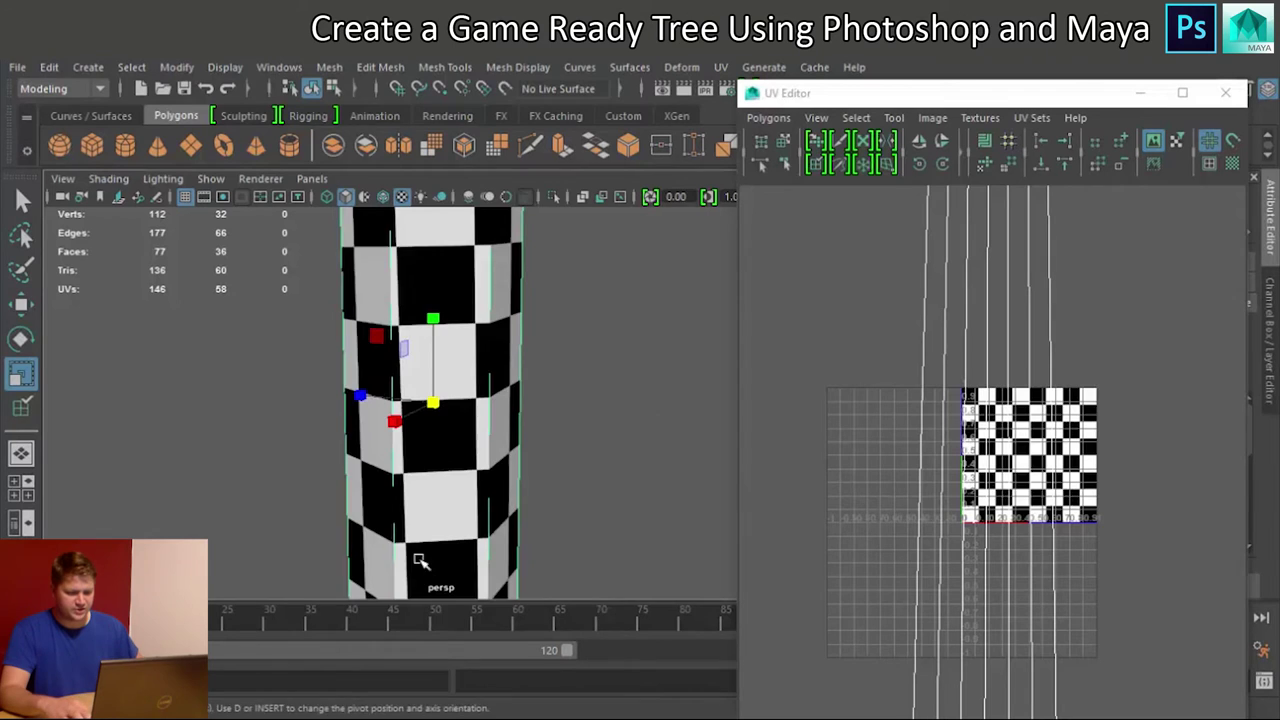
left_click_drag(420, 562, 550, 334, "alt")
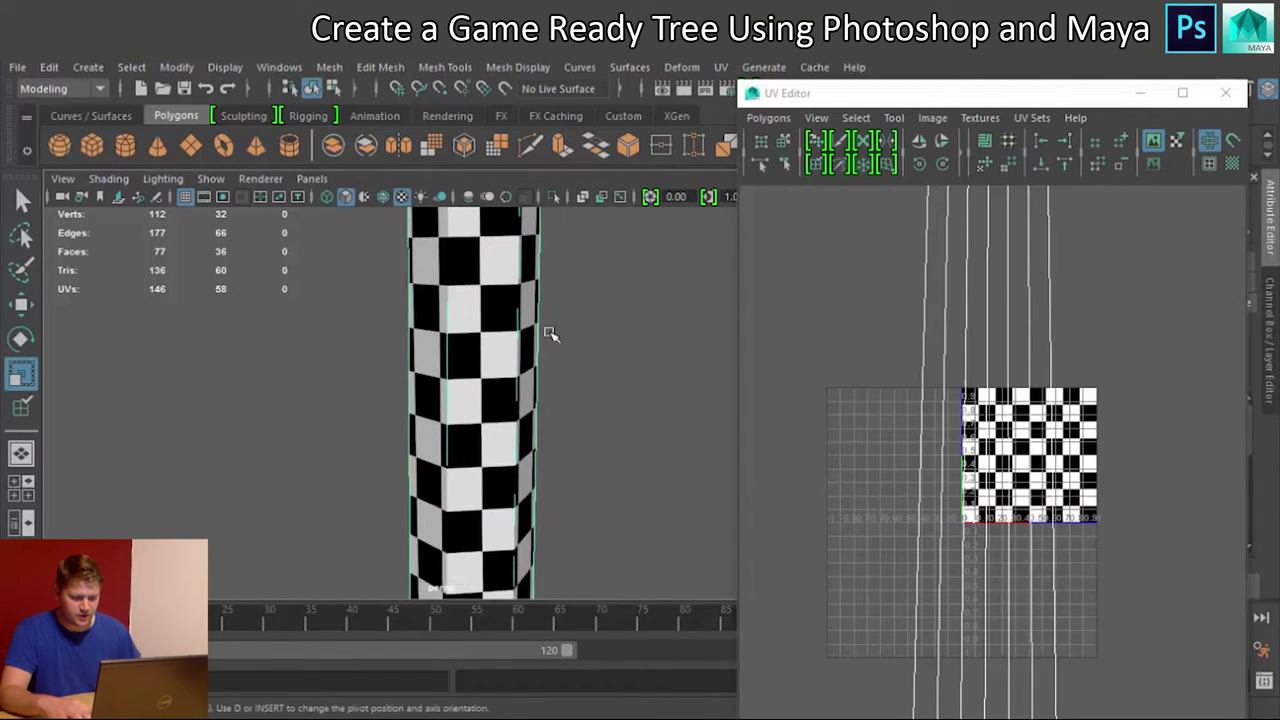
middle_click_drag(550, 334, 539, 455, "alt")
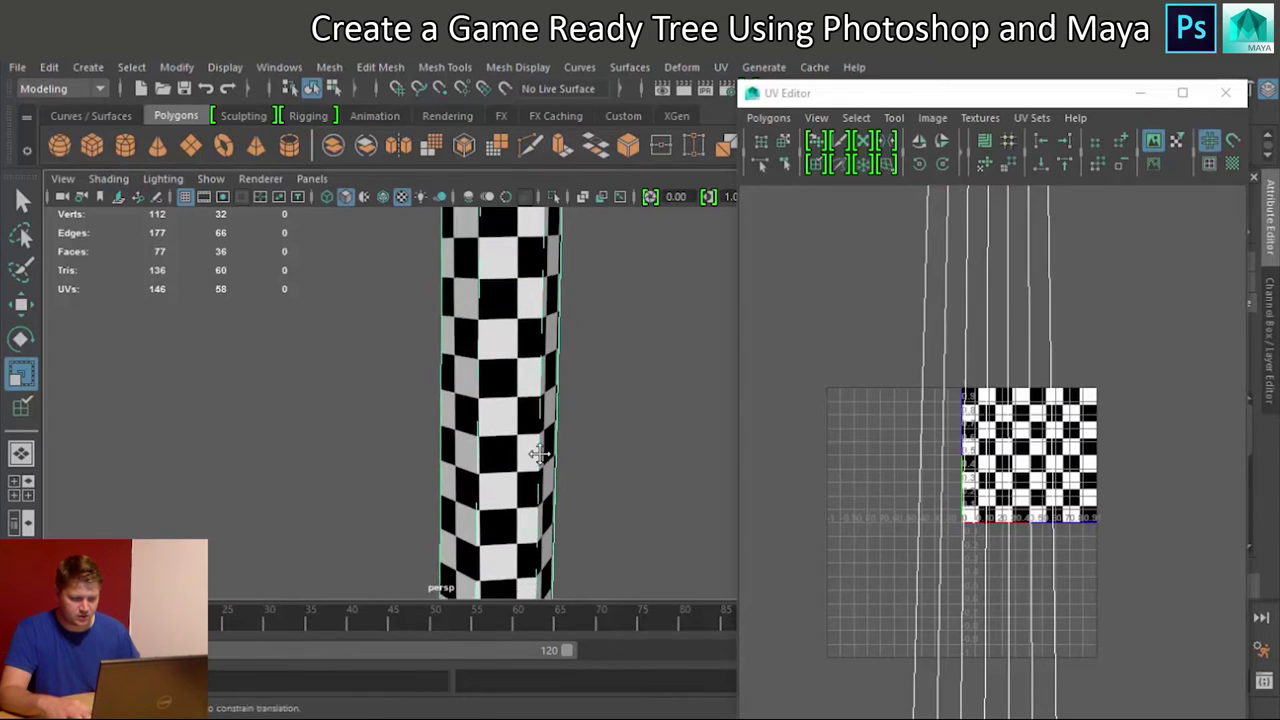
left_click_drag(551, 384, 578, 281, "alt")
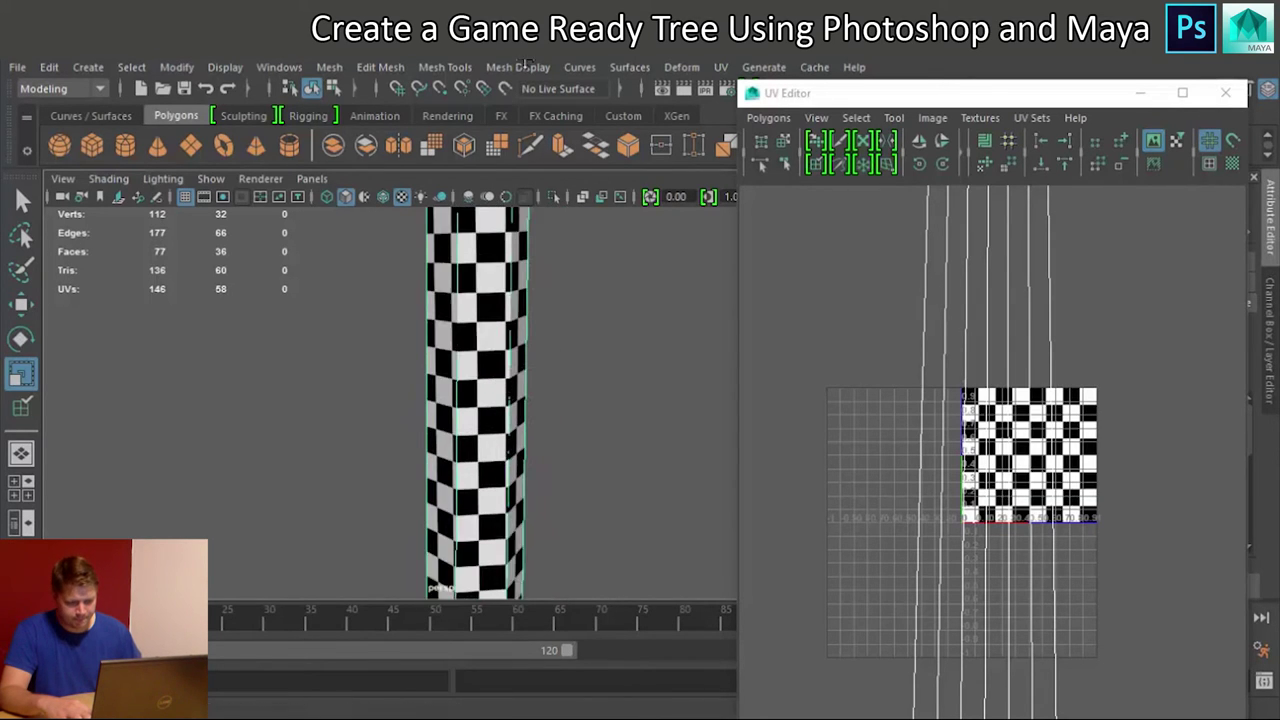
left_click_drag(590, 247, 591, 304, "alt")
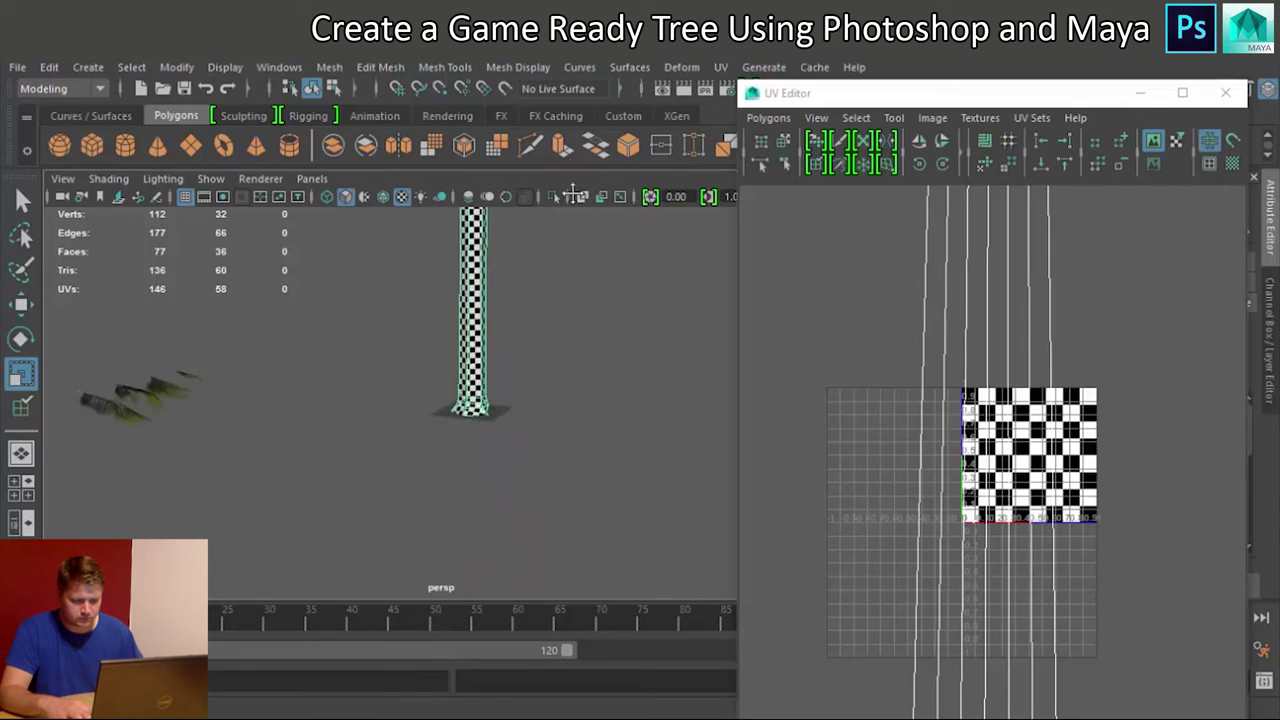
scroll(516, 360, "up", 5)
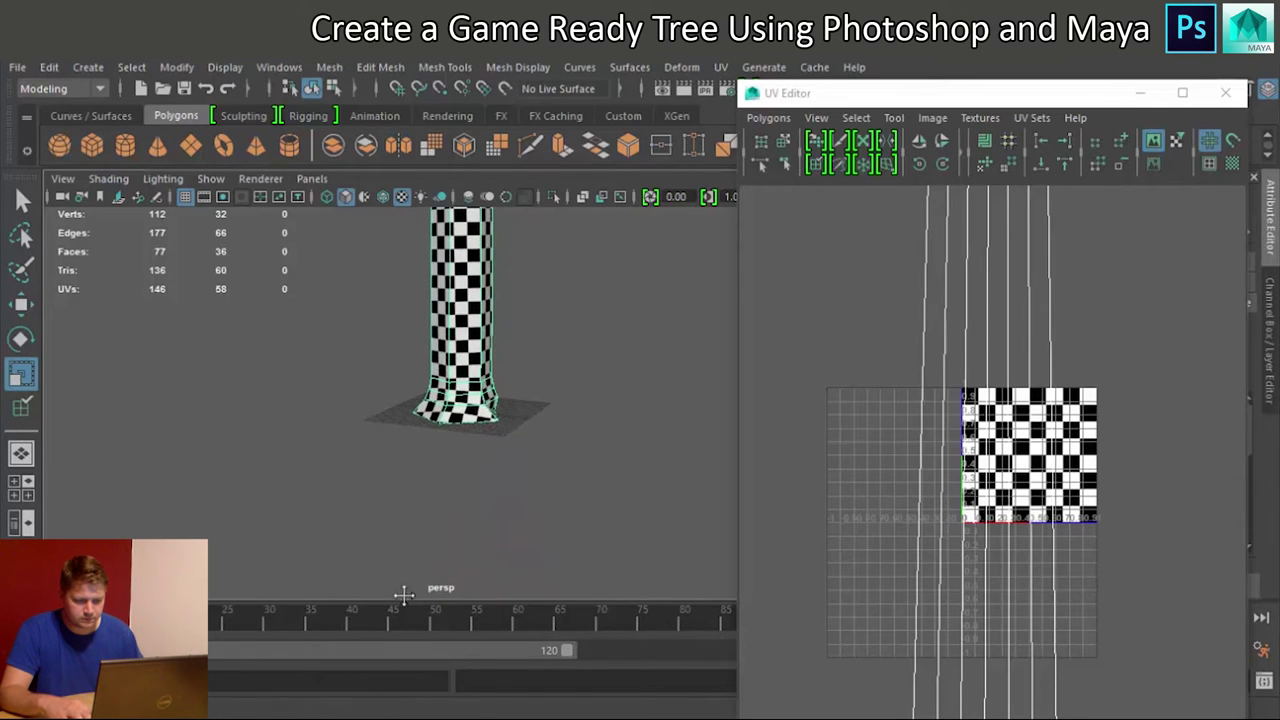
scroll(540, 431, "up", 5)
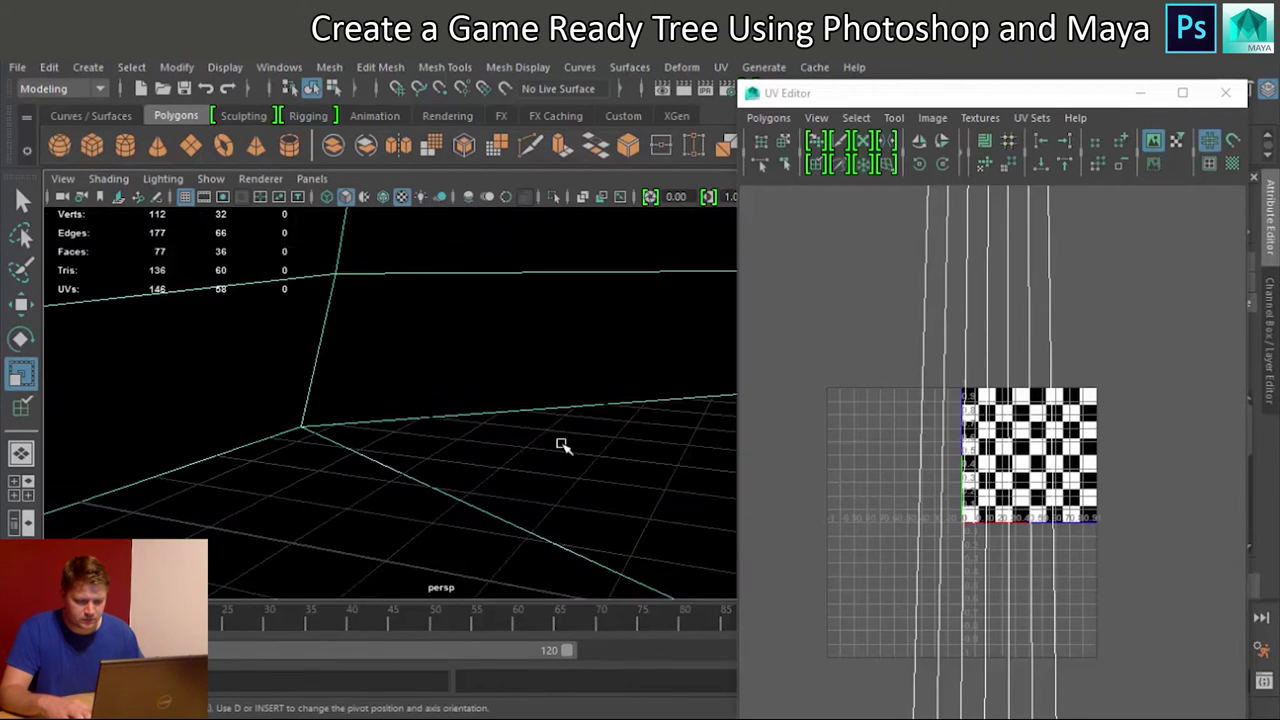
scroll(570, 478, "down", 6)
left_click_drag(574, 482, 440, 338, "alt")
left_click_drag(470, 514, 384, 473, "alt")
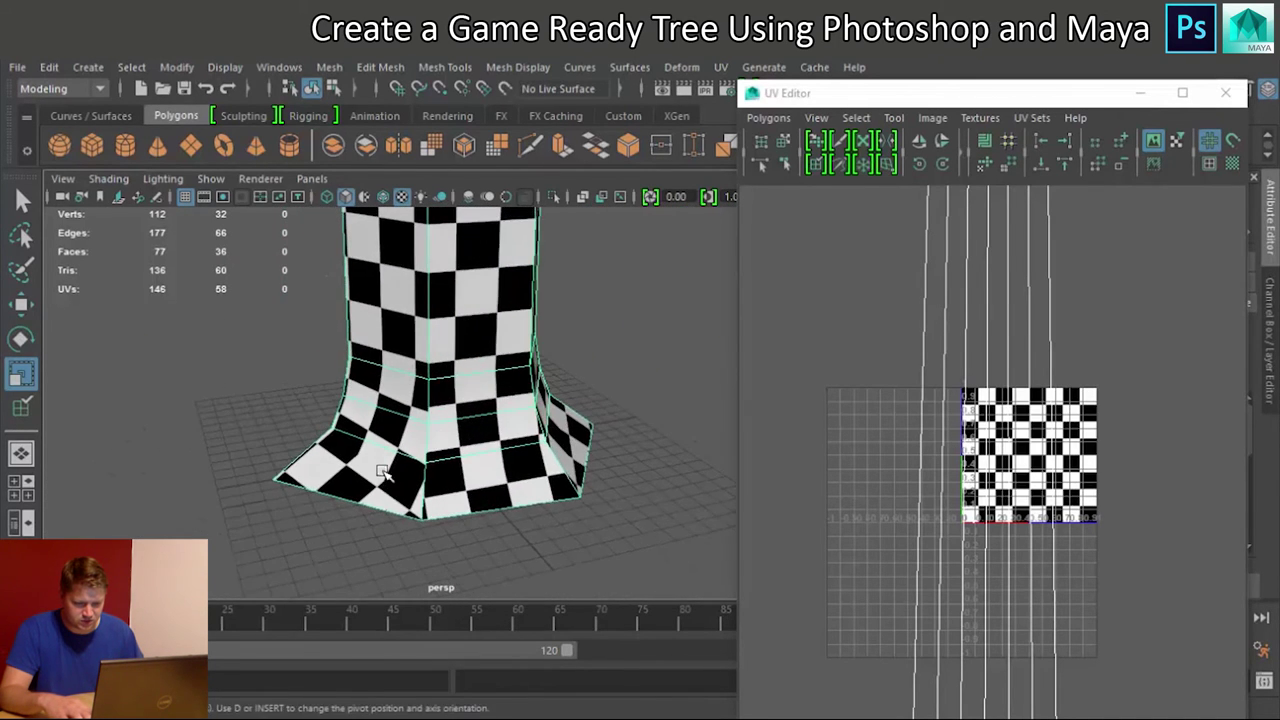
left_click_drag(577, 468, 466, 510, "alt")
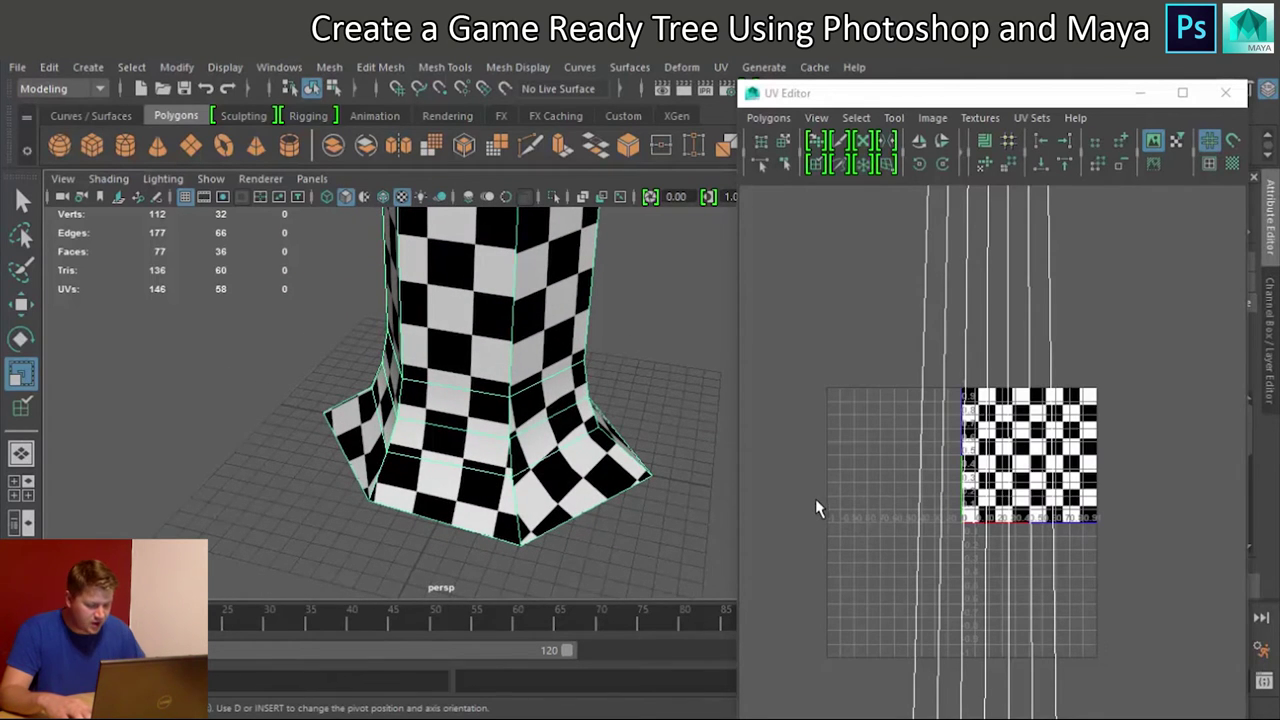
Step: In edge selection, move and sew the border edges of the first V-shaped split at the base of the trunk's UV shell
middle_click_drag(986, 583, 933, 30, "alt")
middle_click_drag(933, 535, 958, 155, "alt")
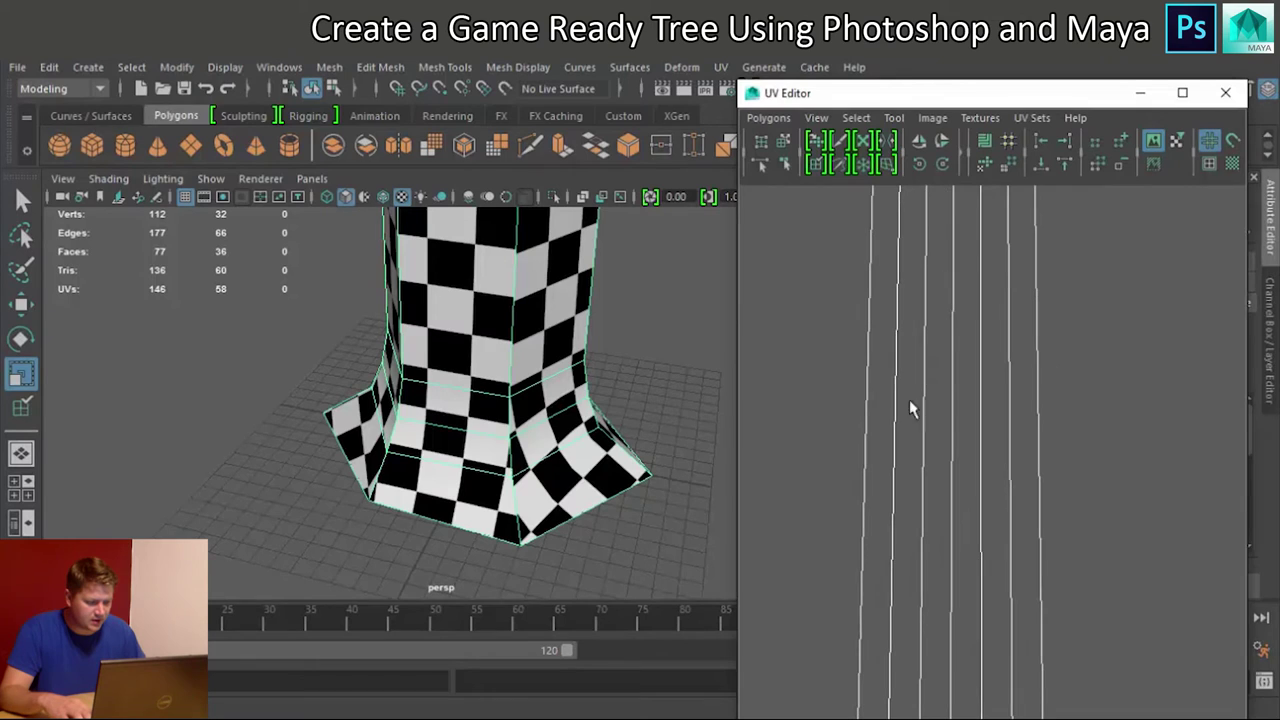
middle_click_drag(922, 618, 931, 303, "alt")
scroll(968, 603, "down", 7)
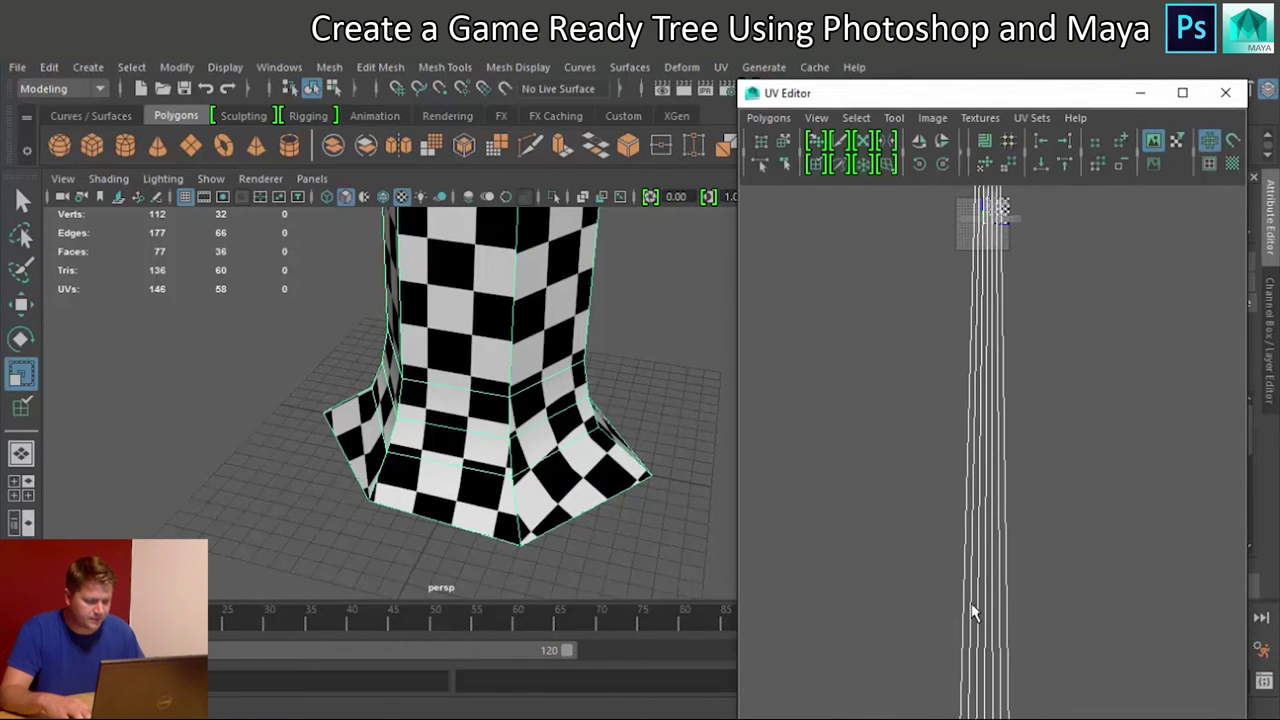
middle_click_drag(975, 588, 979, 162, "alt")
scroll(1005, 358, "up", 5)
middle_click_drag(975, 270, 973, 537, "alt")
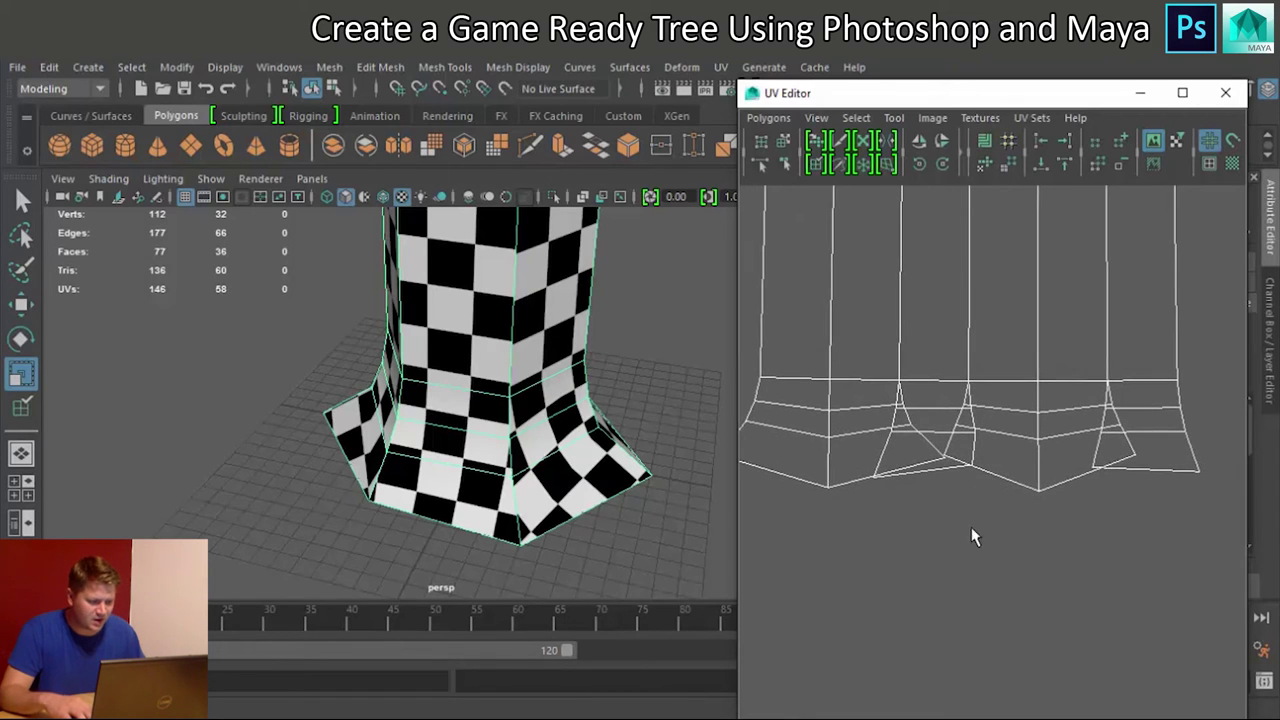
right_click(911, 456)
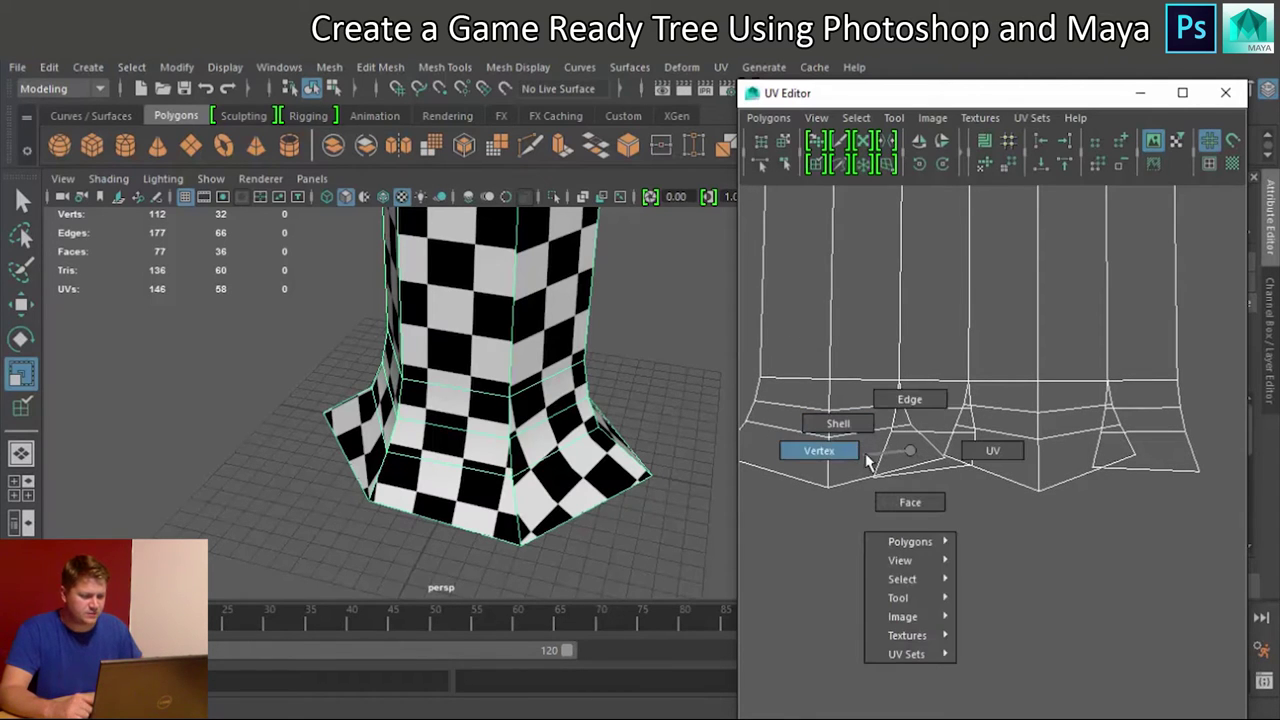
left_click(907, 400)
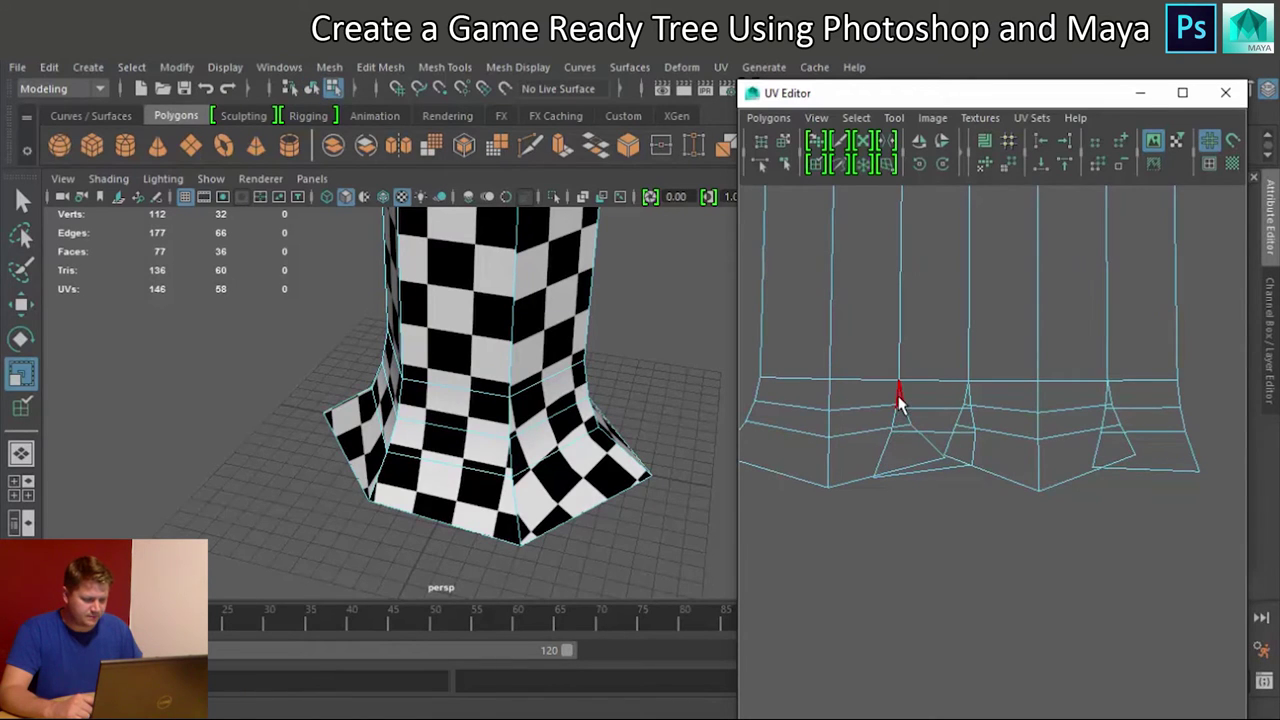
left_click(898, 400)
left_click(882, 458, "shift")
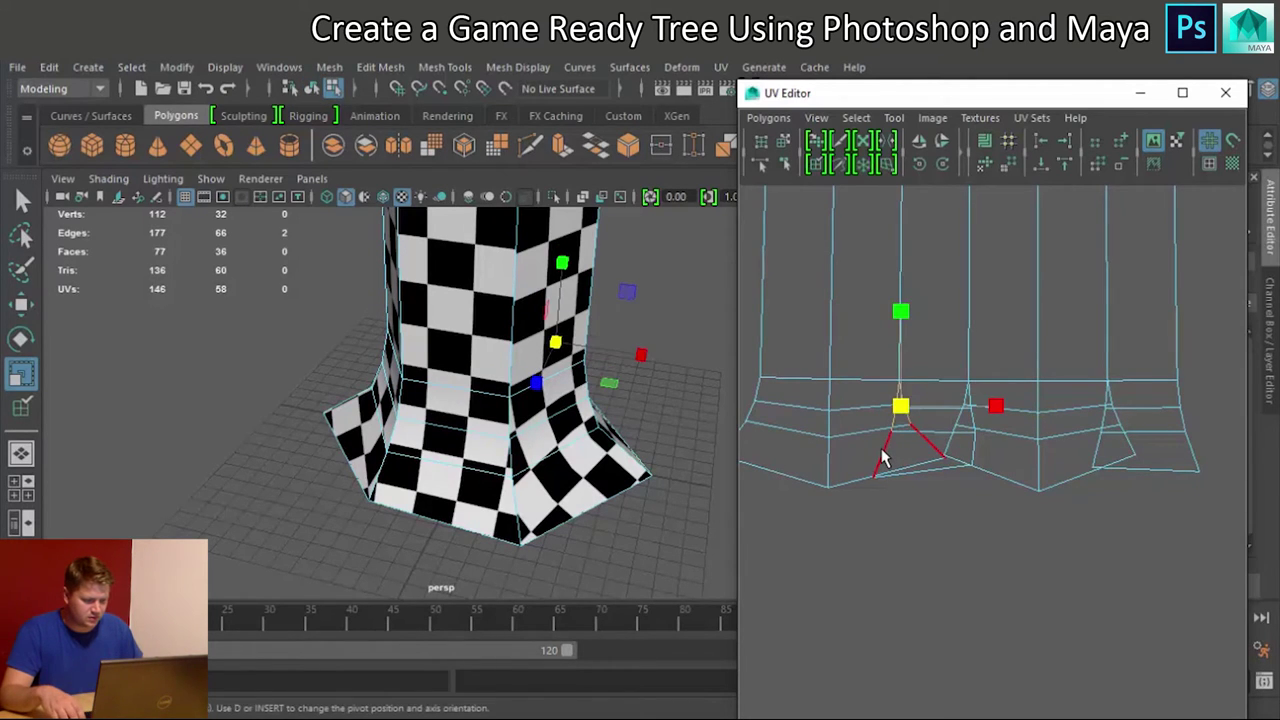
left_click(833, 262, "shift")
left_click(768, 117)
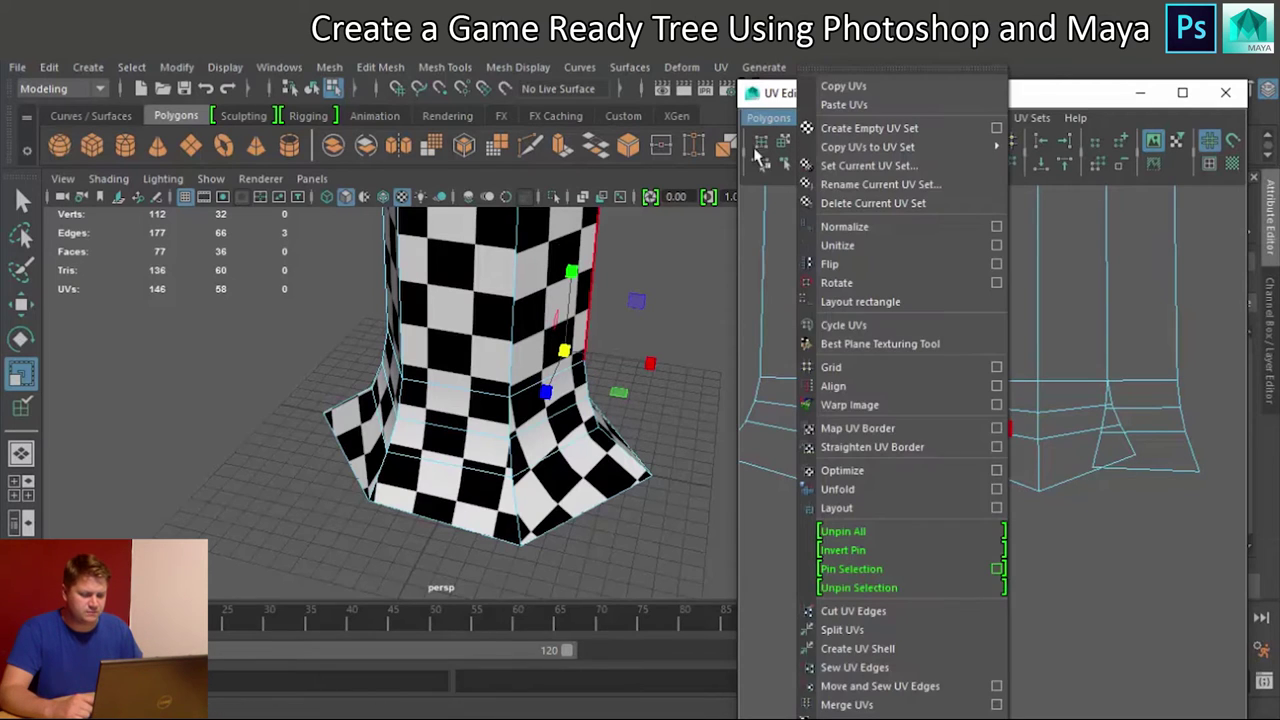
left_click(855, 686)
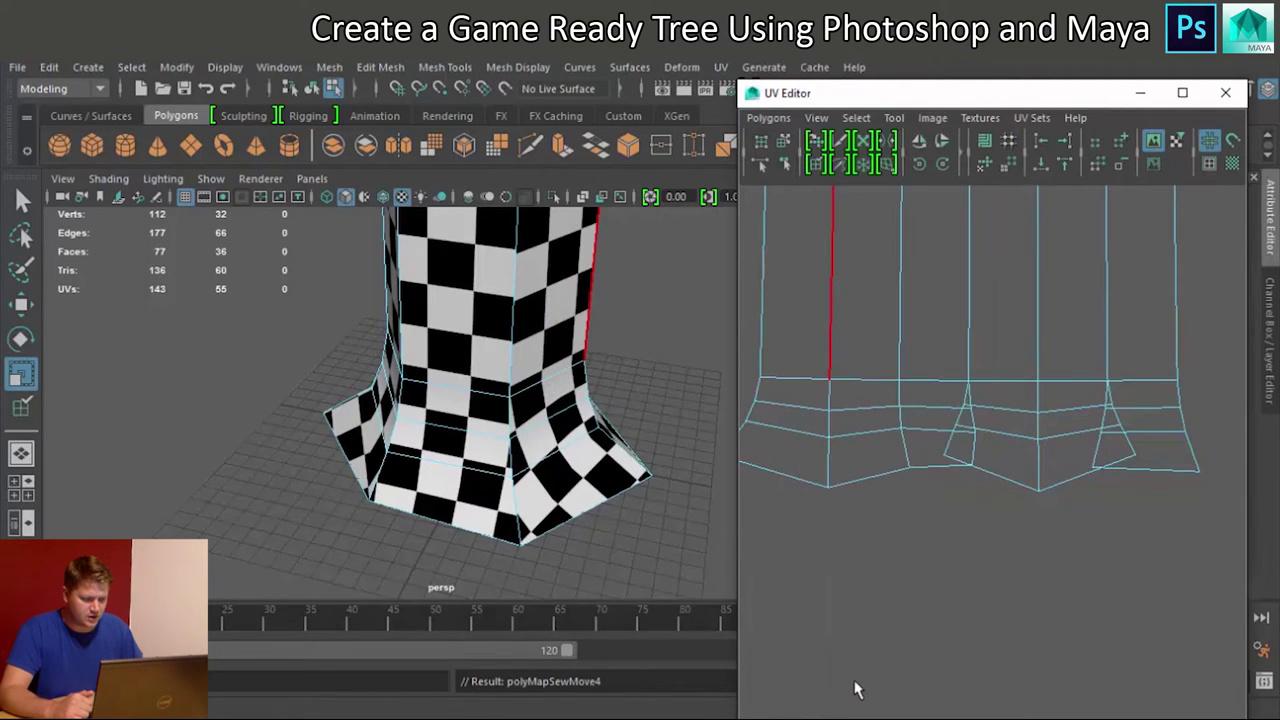
Step: Move and sew the three border edges of the middle split at the flared base of the UV shell
left_click(953, 447)
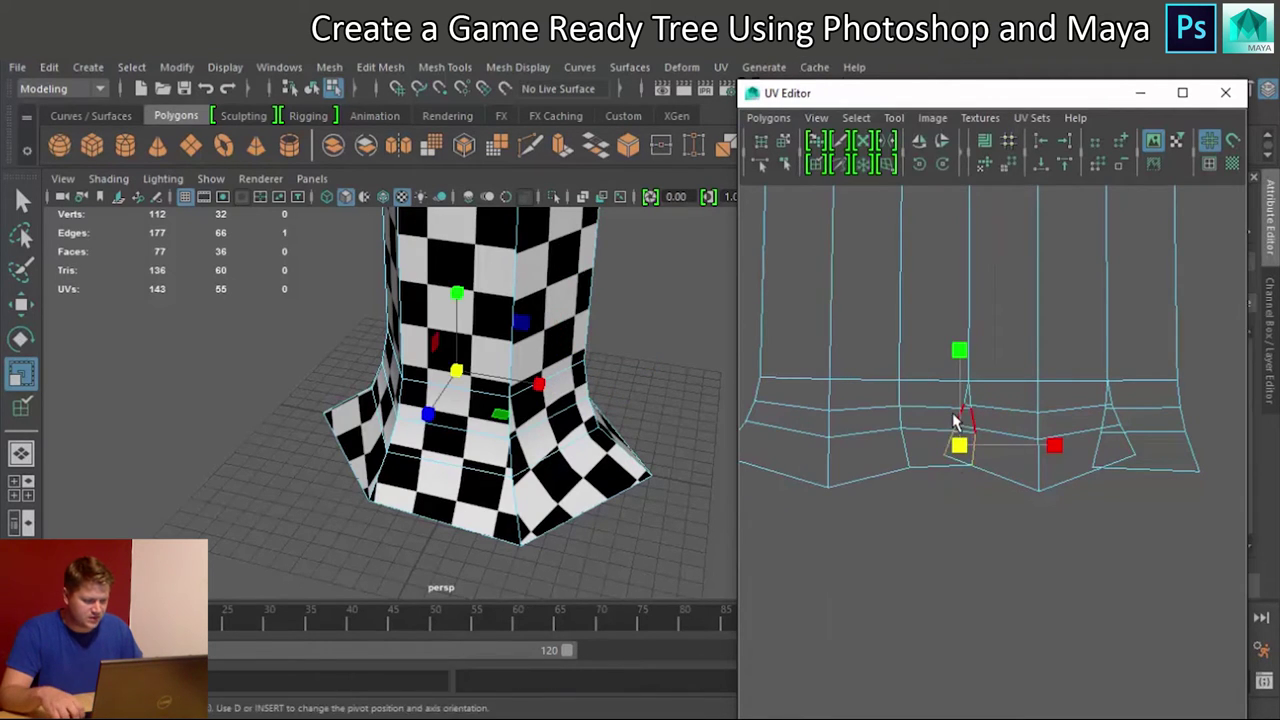
left_click(966, 396, "shift")
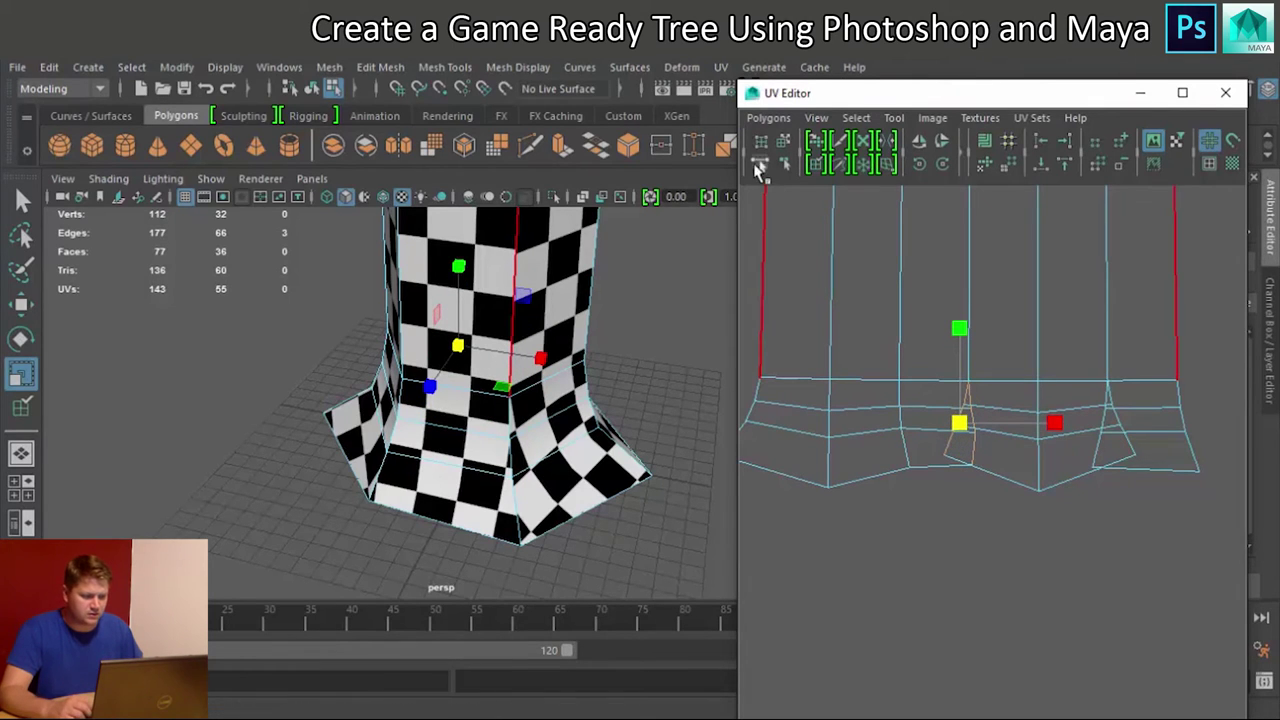
left_click(768, 117)
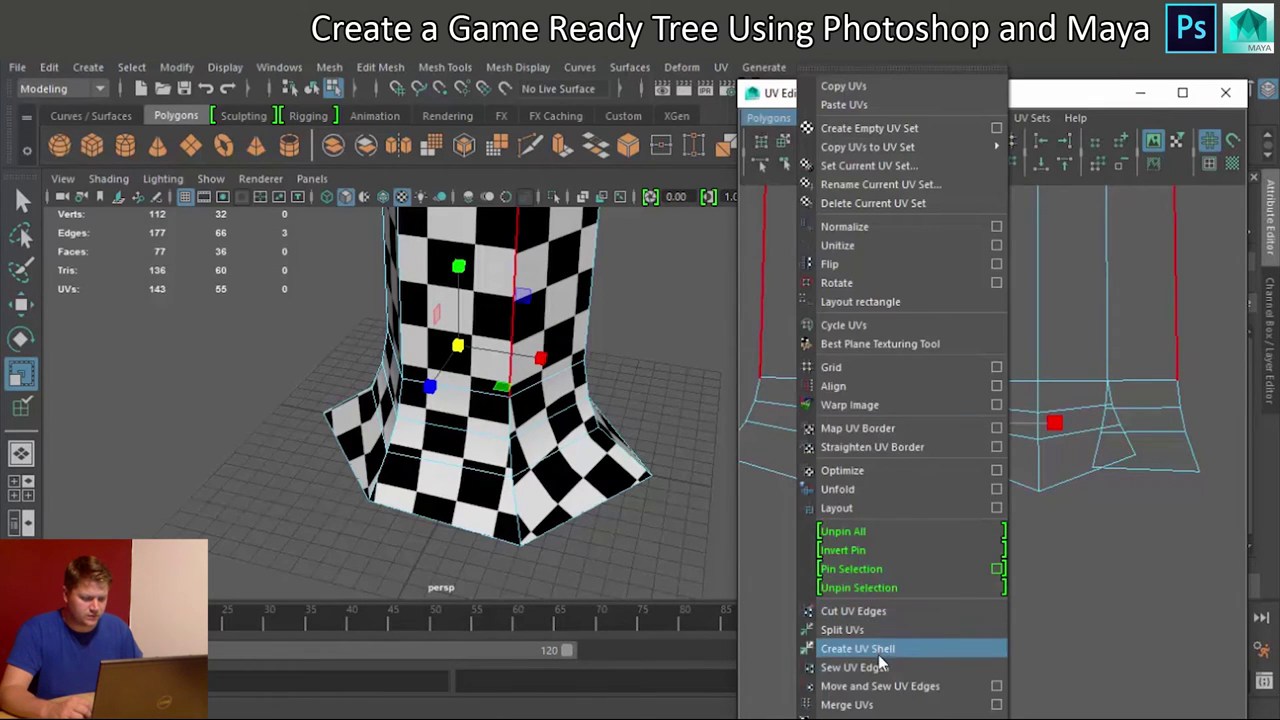
left_click(890, 686)
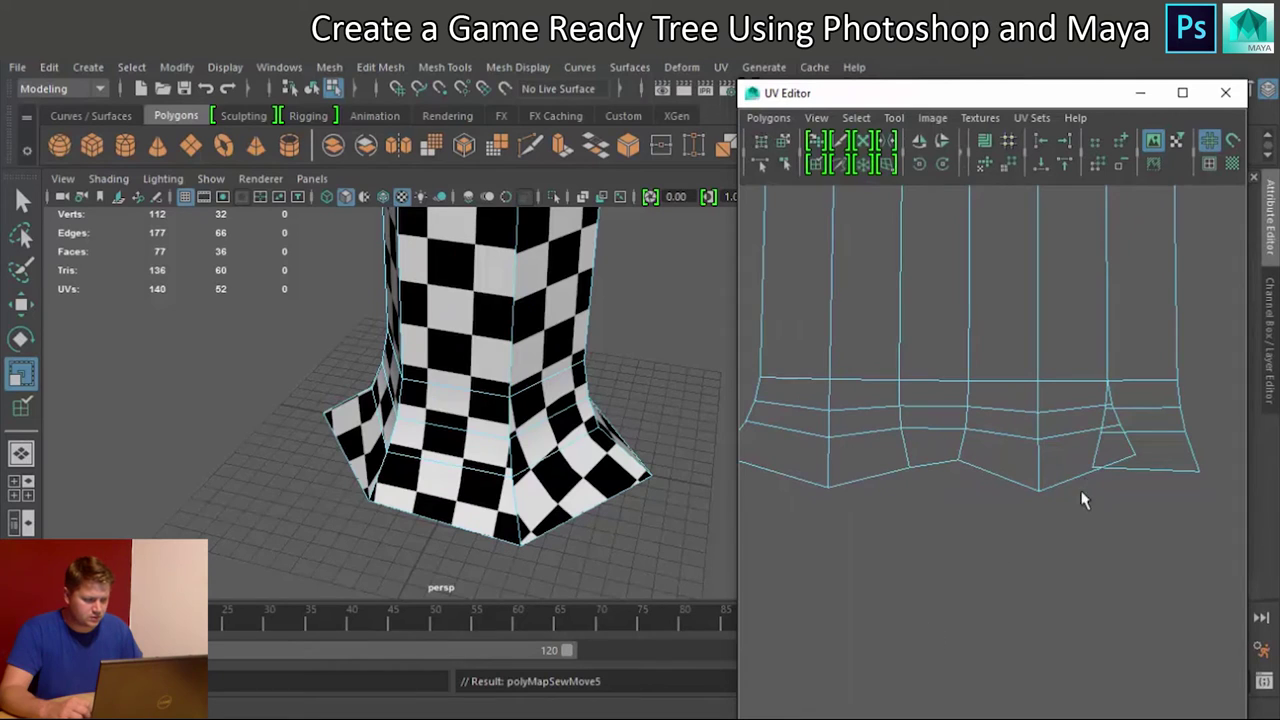
Step: Select the three border edges of the last overlapping split at the shell's base and apply Move and Sew UV Edges
left_click(1126, 440)
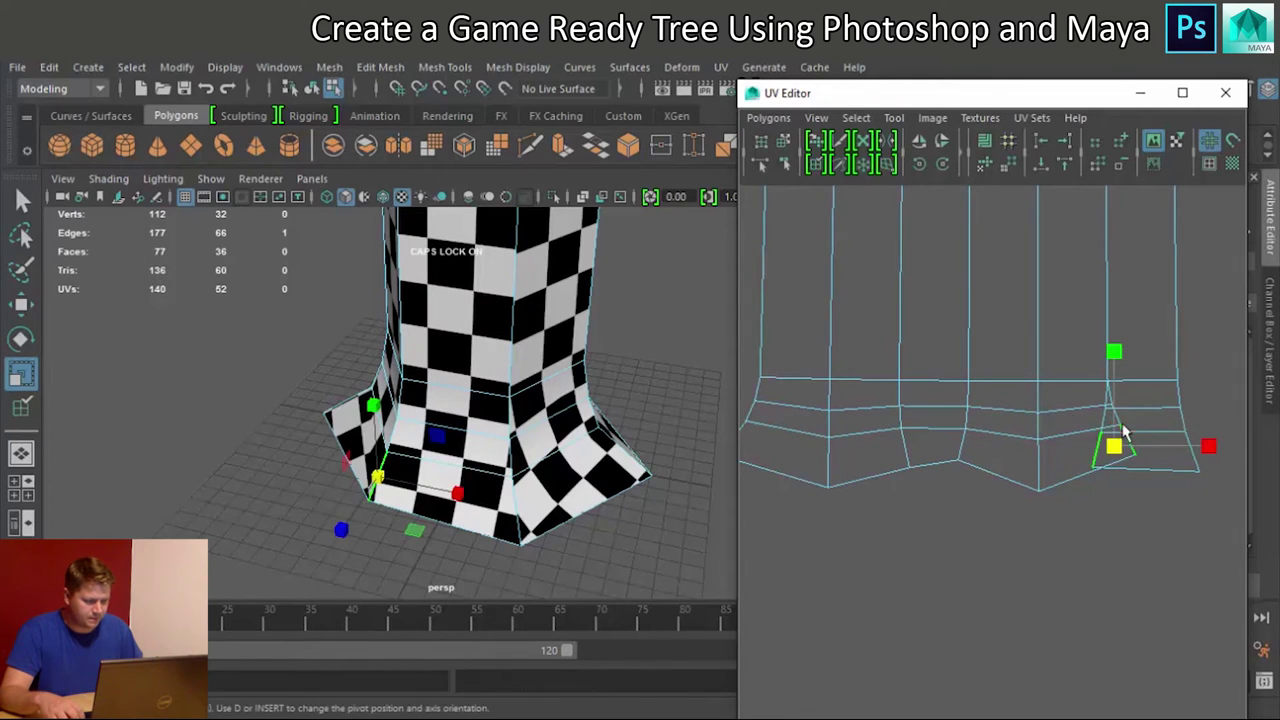
left_click(1106, 400)
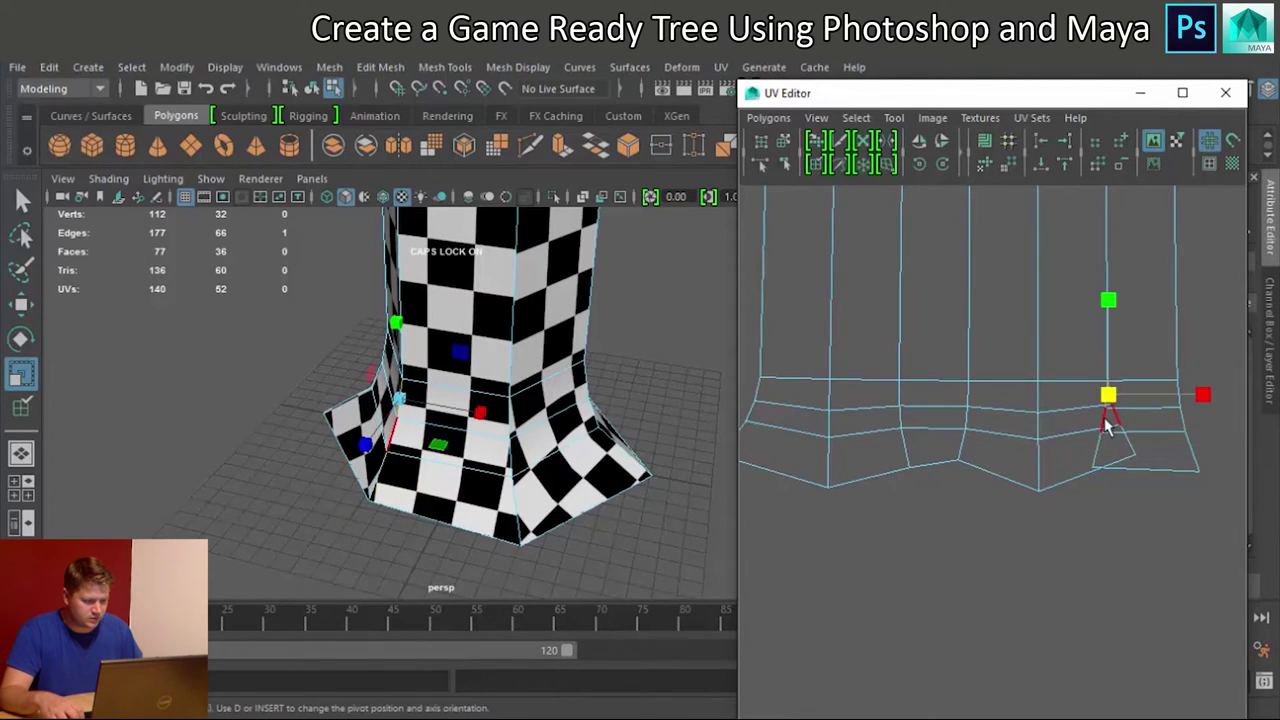
left_click(1106, 423)
scroll(1104, 452, "up", 5)
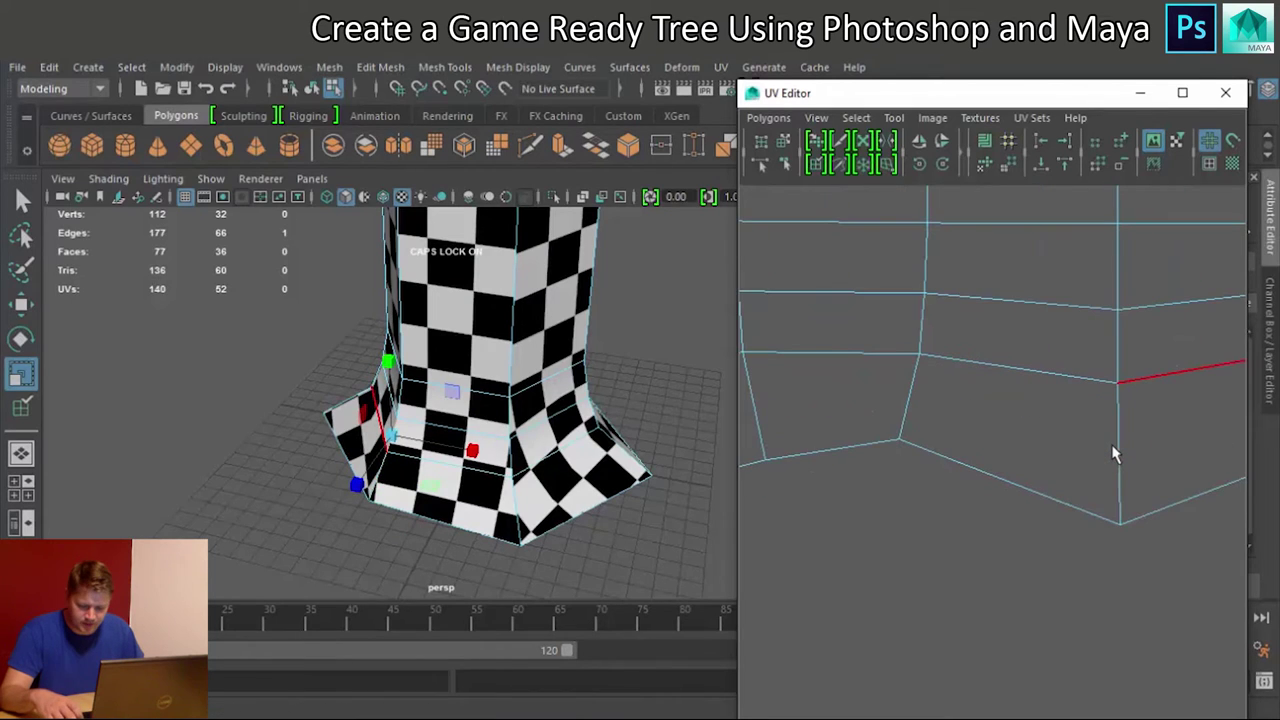
middle_click_drag(1156, 412, 903, 453, "alt")
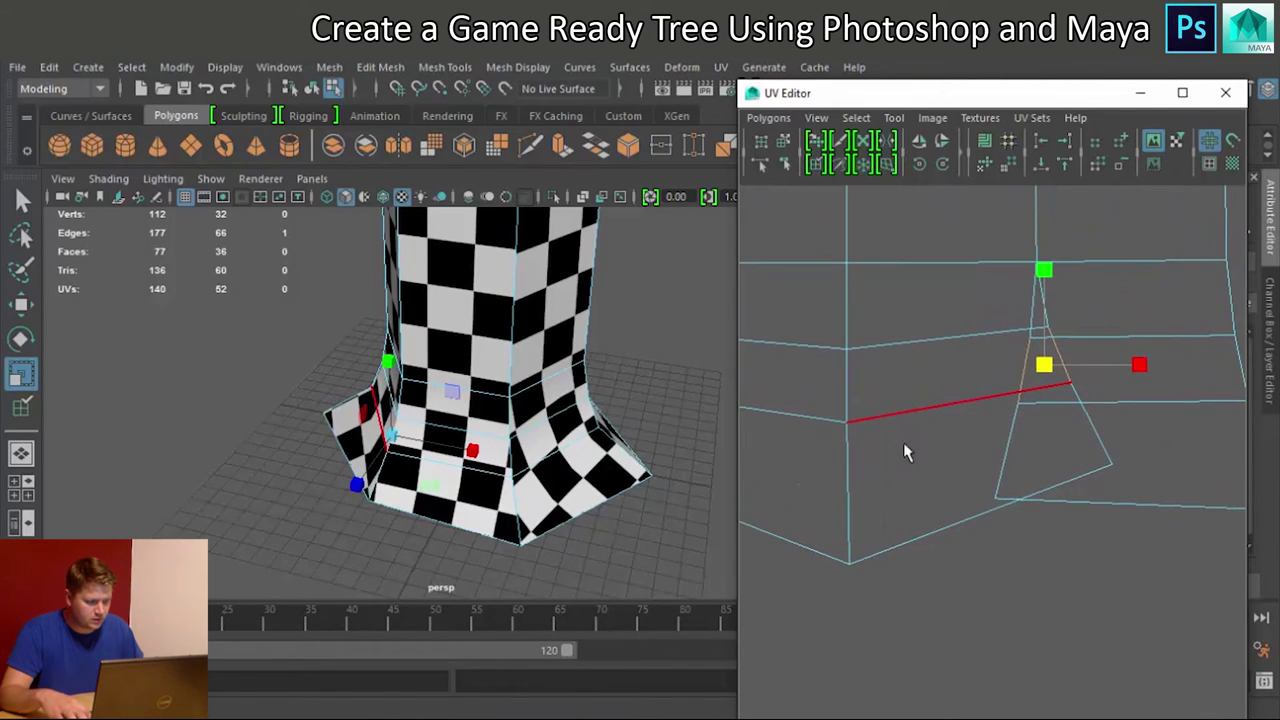
left_click(1030, 308)
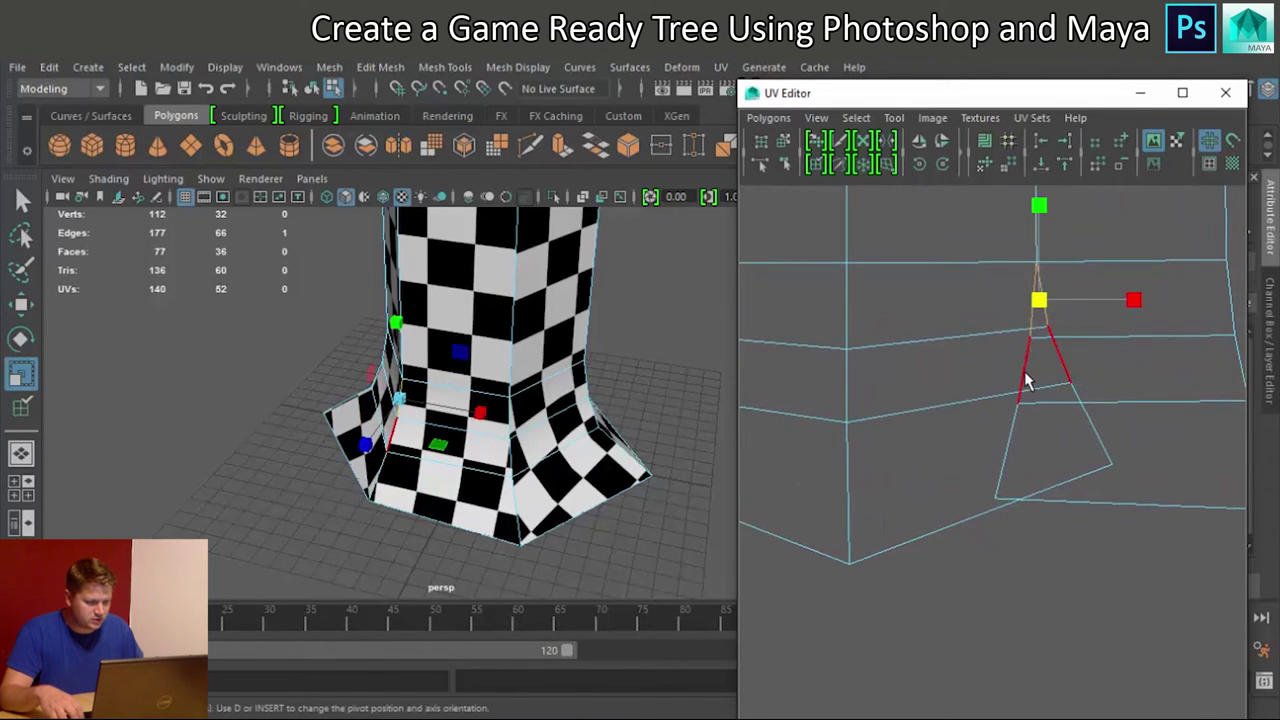
left_click(1025, 374, "shift")
left_click(1013, 433, "shift")
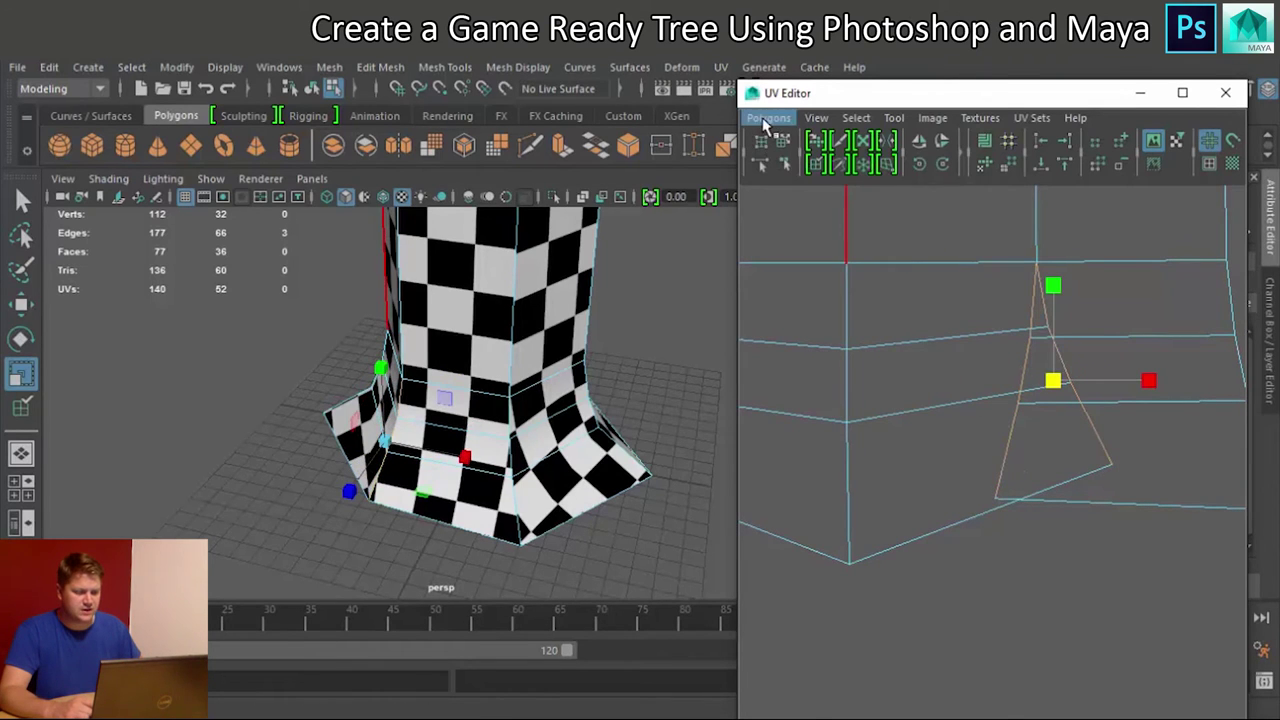
left_click(766, 119)
left_click(850, 686)
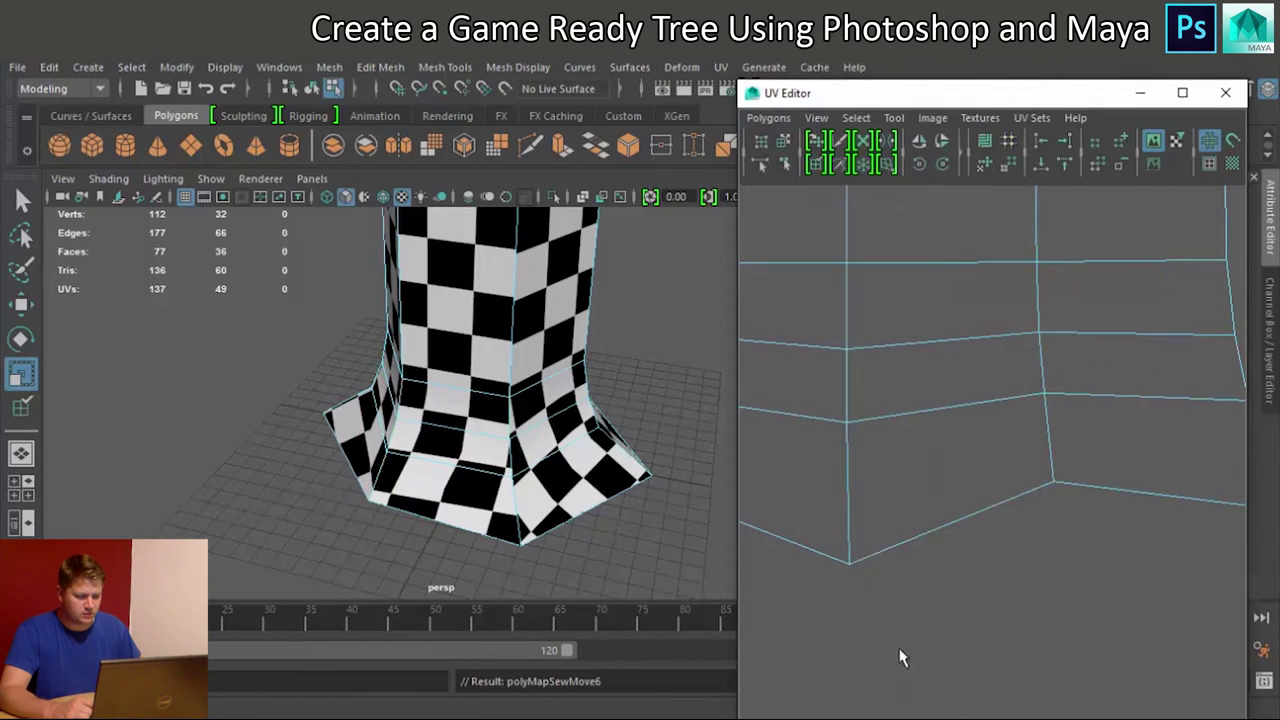
Step: Enlarge the Optimize UV brush and brush across the sewn base of the trunk shell to even out its UV spacing
scroll(986, 480, "down", 8)
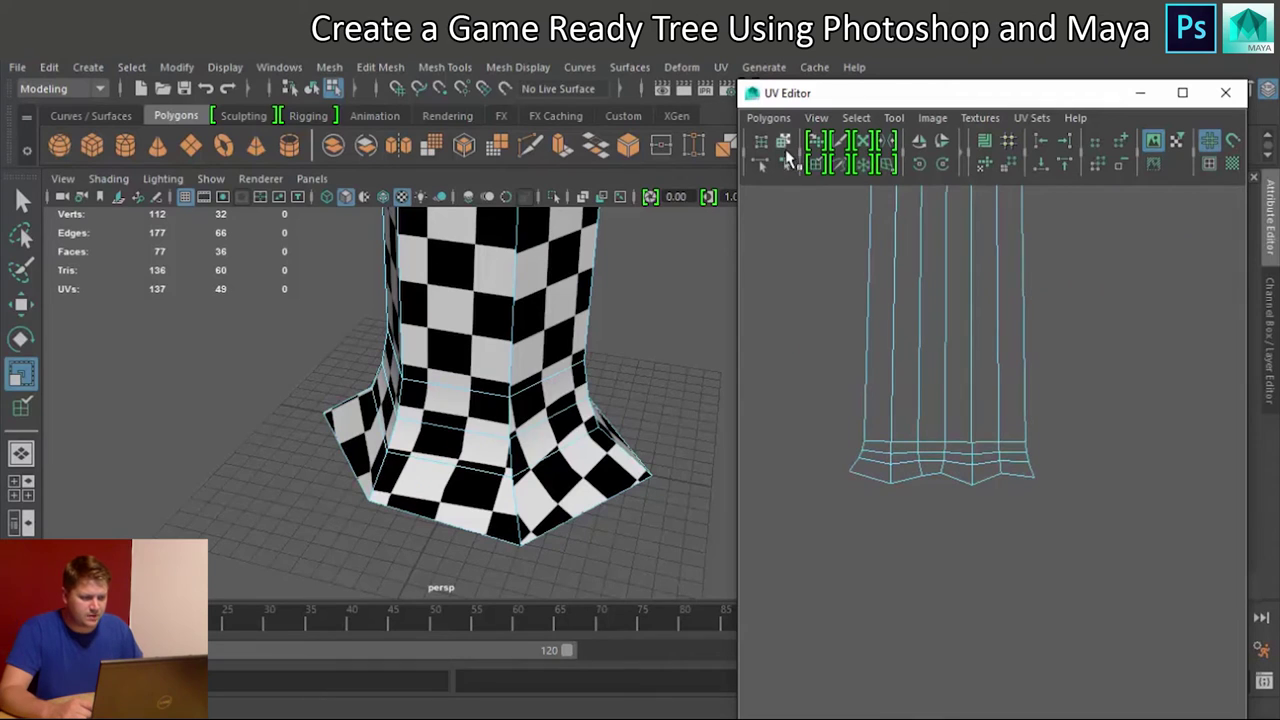
left_click(816, 163)
left_click(867, 440)
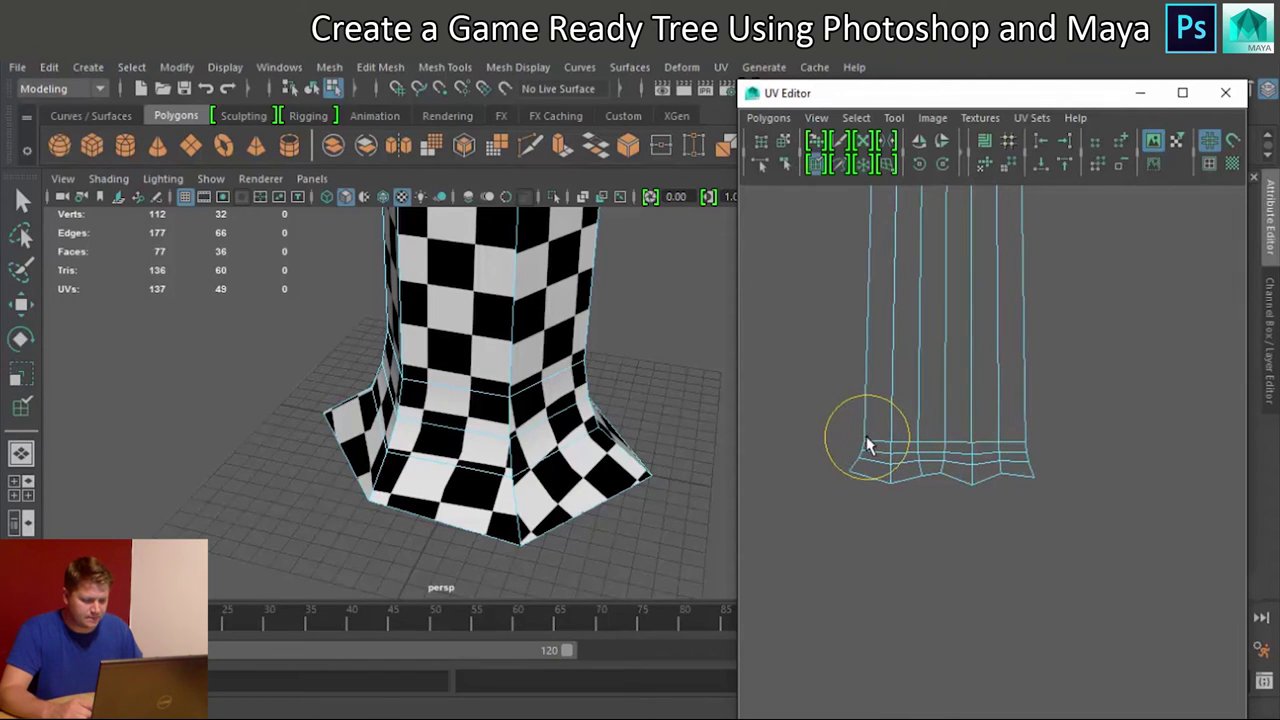
mouse_move(867, 446)
left_mouse_down()
mouse_move(927, 449)
mouse_move(903, 443)
mouse_move(954, 499)
mouse_move(1000, 457)
mouse_move(1012, 517)
mouse_move(829, 568)
mouse_move(931, 520)
mouse_move(1129, 373)
mouse_move(1112, 386)
left_mouse_up()
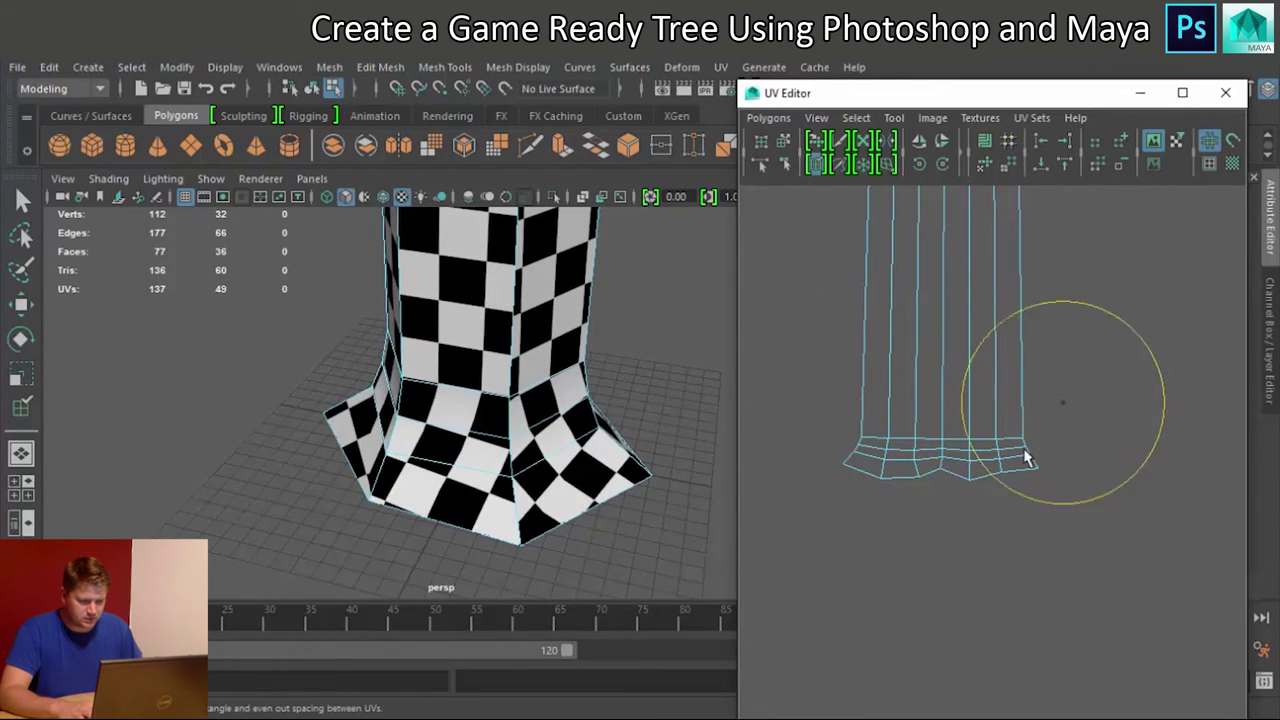
Step: Inspect the optimized checker pattern from the base upward, checking the remaining seam edge and the squares along the upper trunk
mouse_move(494, 457)
left_mouse_down("alt")
mouse_move(274, 443)
mouse_move(409, 434)
mouse_move(223, 429)
mouse_move(434, 423)
mouse_move(292, 426)
left_mouse_up("alt")
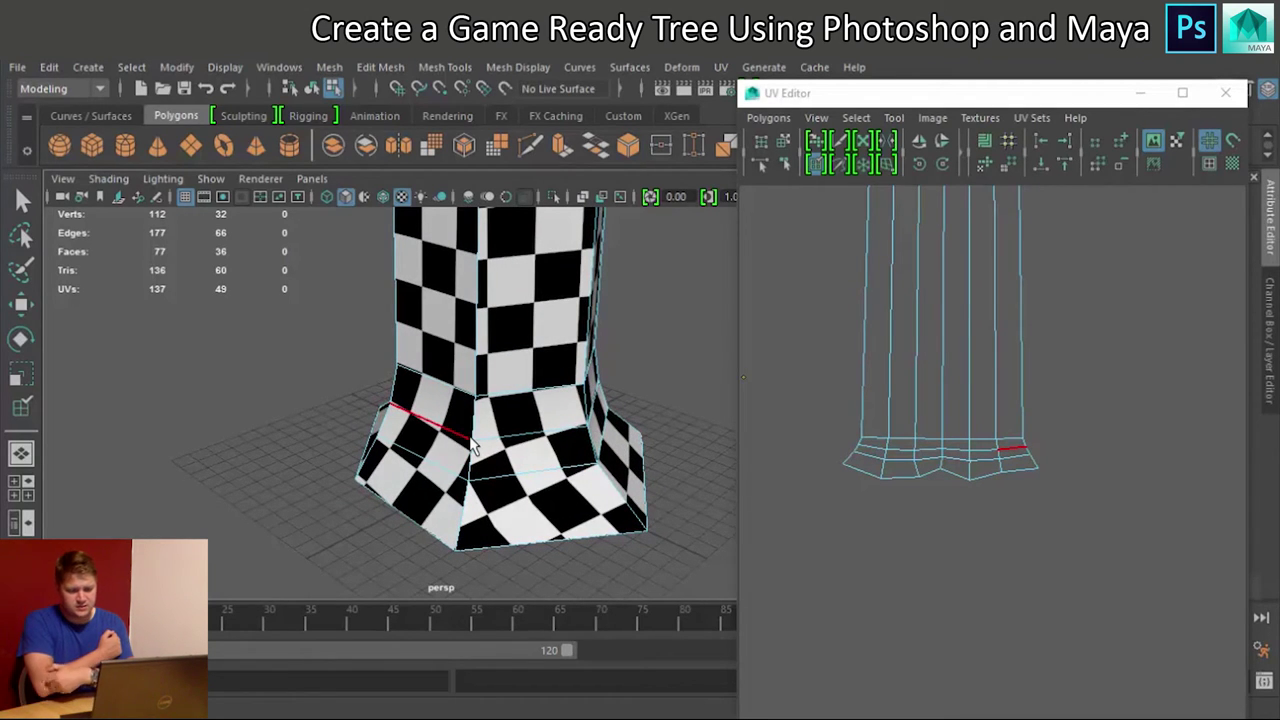
left_click(470, 485)
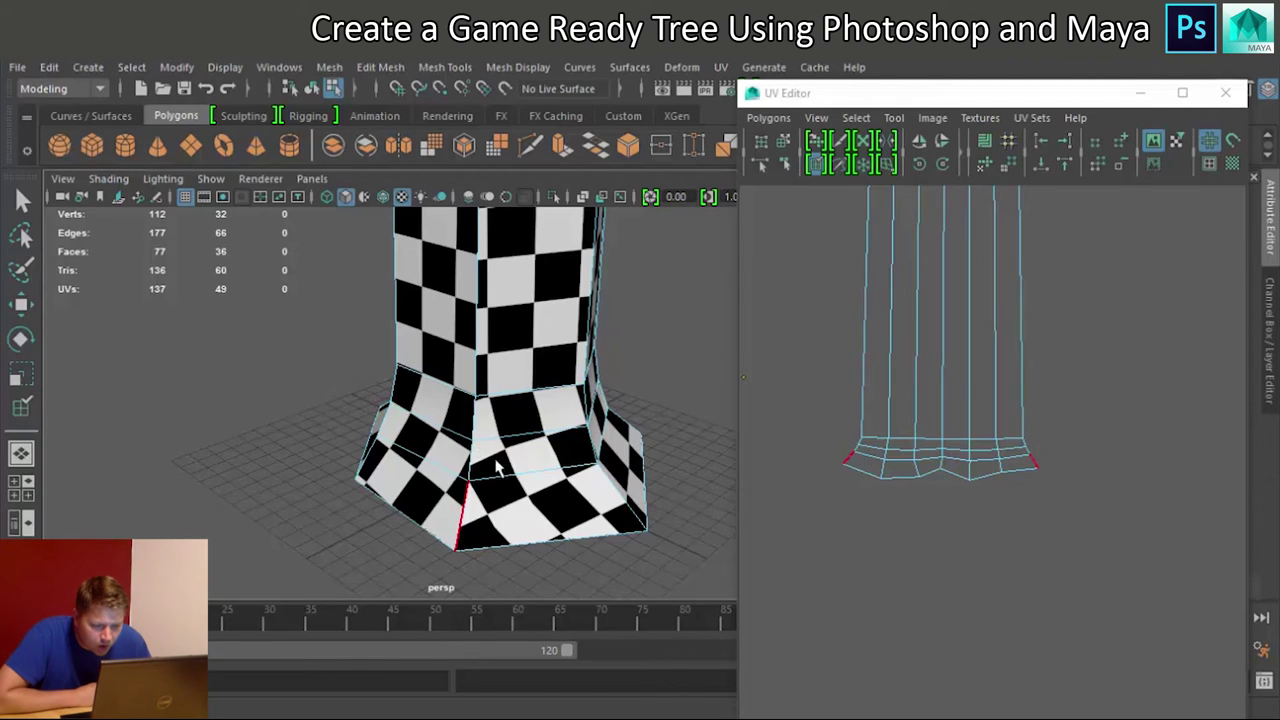
scroll(540, 360, "down", 5)
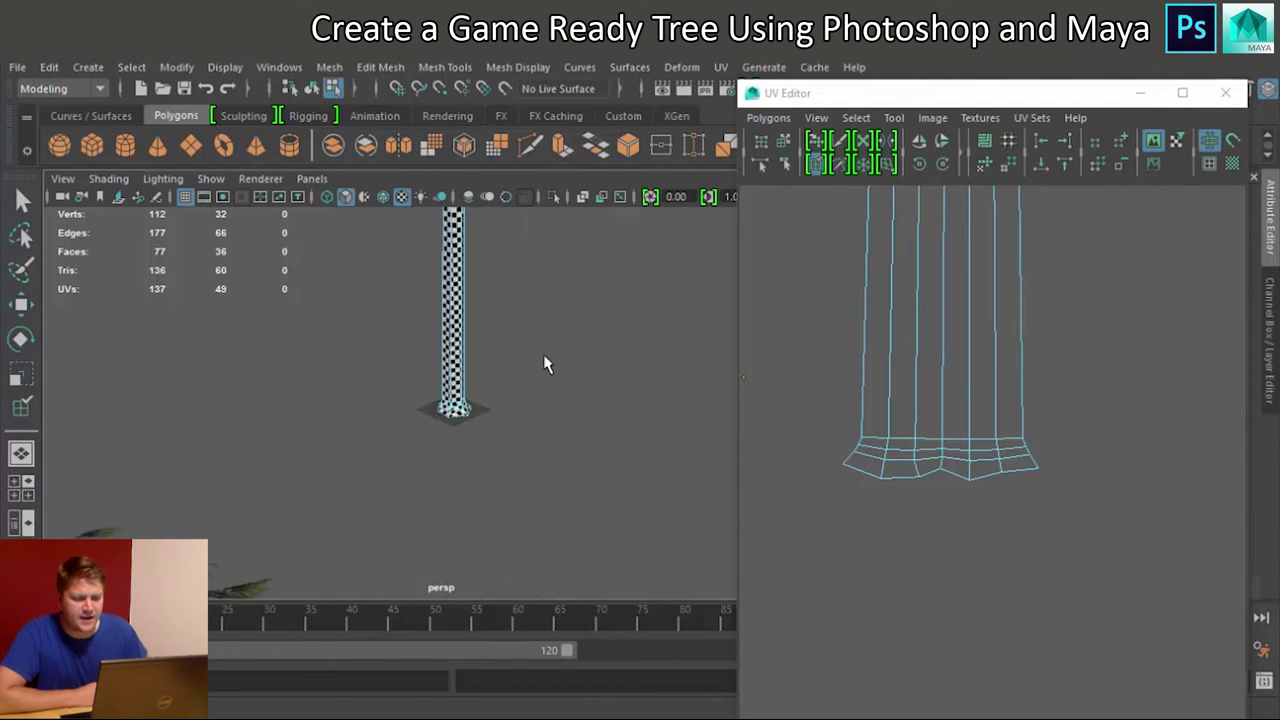
mouse_move(469, 307)
middle_mouse_down("alt")
mouse_move(357, 694)
mouse_move(371, 704)
middle_mouse_up("alt")
middle_click_drag(383, 366, 436, 498, "alt")
middle_click_drag(382, 400, 425, 593, "alt")
left_click_drag(510, 398, 565, 387, "alt")
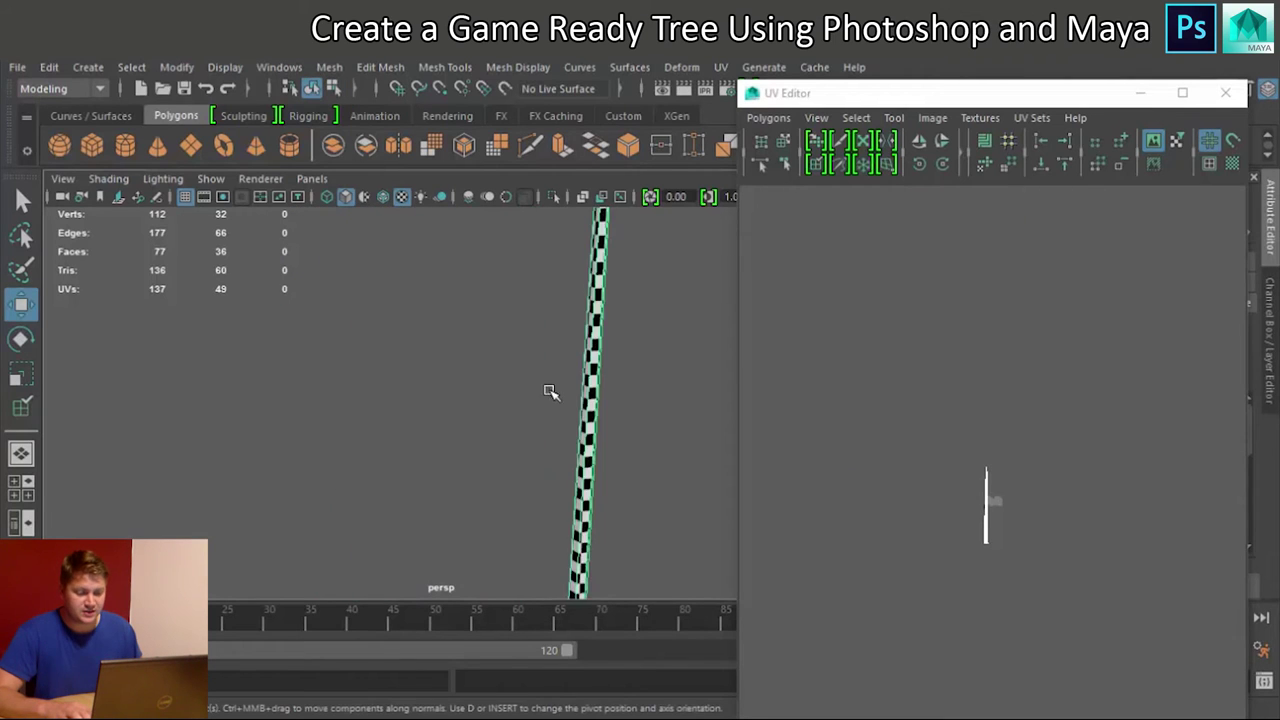
Step: Check the checker squares up to the trunk's tip in object mode and frame the whole trunk
middle_click_drag(594, 368, 385, 570, "alt")
left_click_drag(515, 338, 497, 391, "alt")
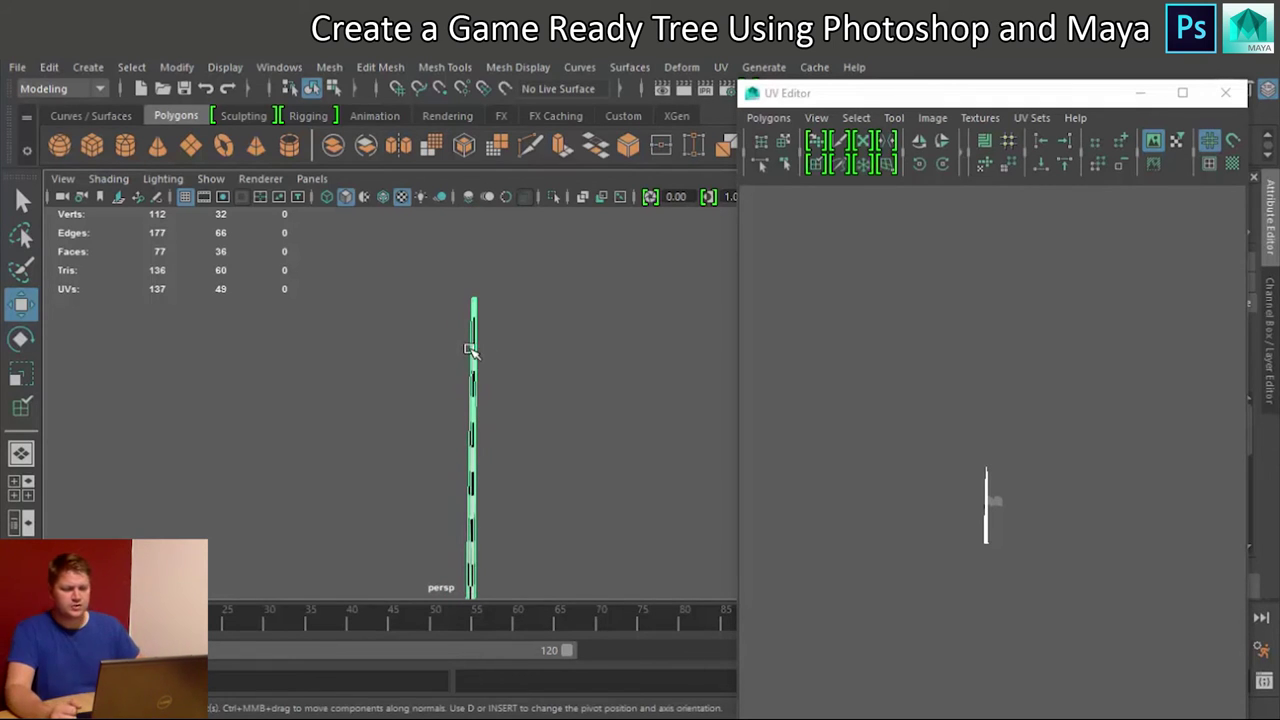
right_click_drag(473, 349, 553, 193)
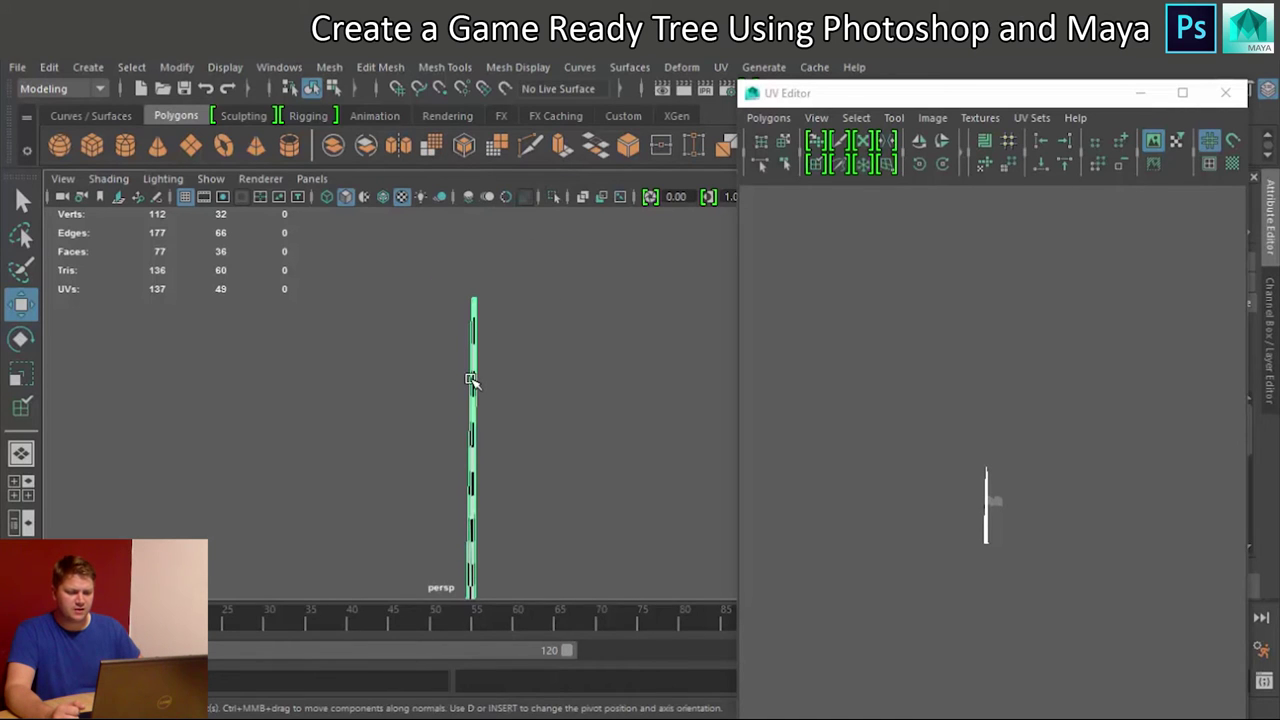
scroll(566, 382, "down", 5)
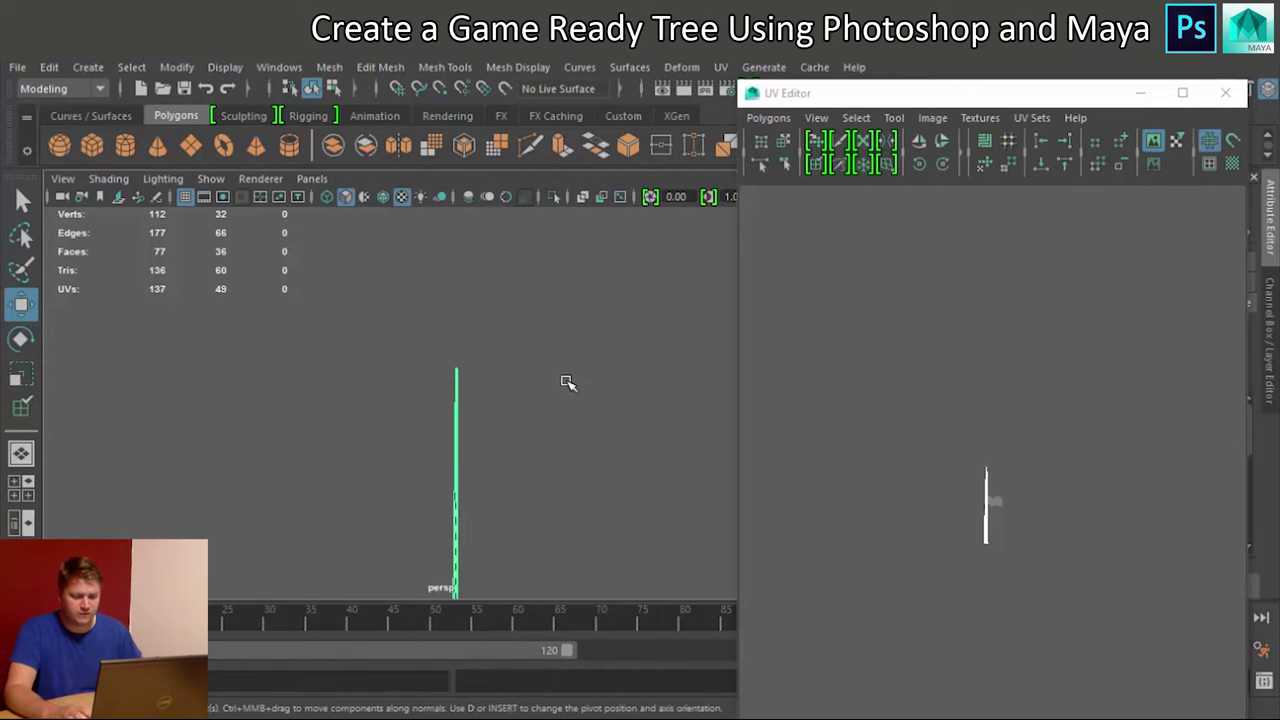
scroll(576, 401, "up", 1)
left_click_drag(577, 403, 599, 434, "alt")
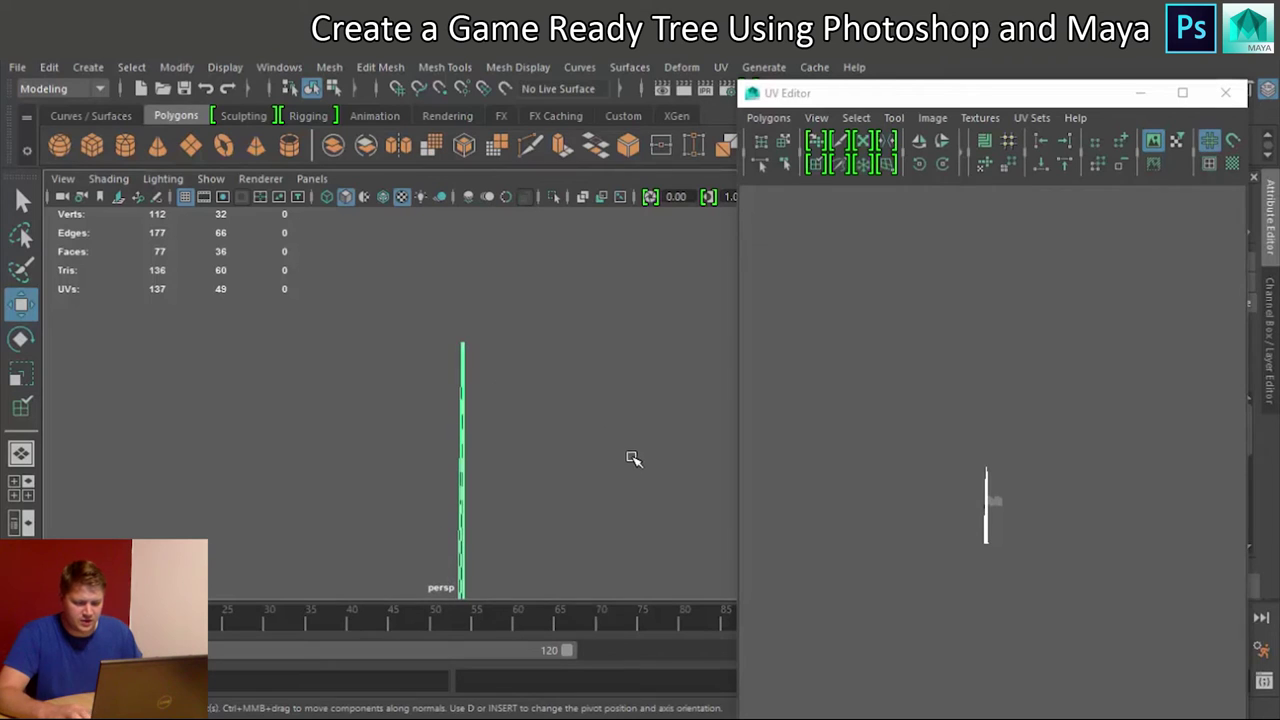
key("f")
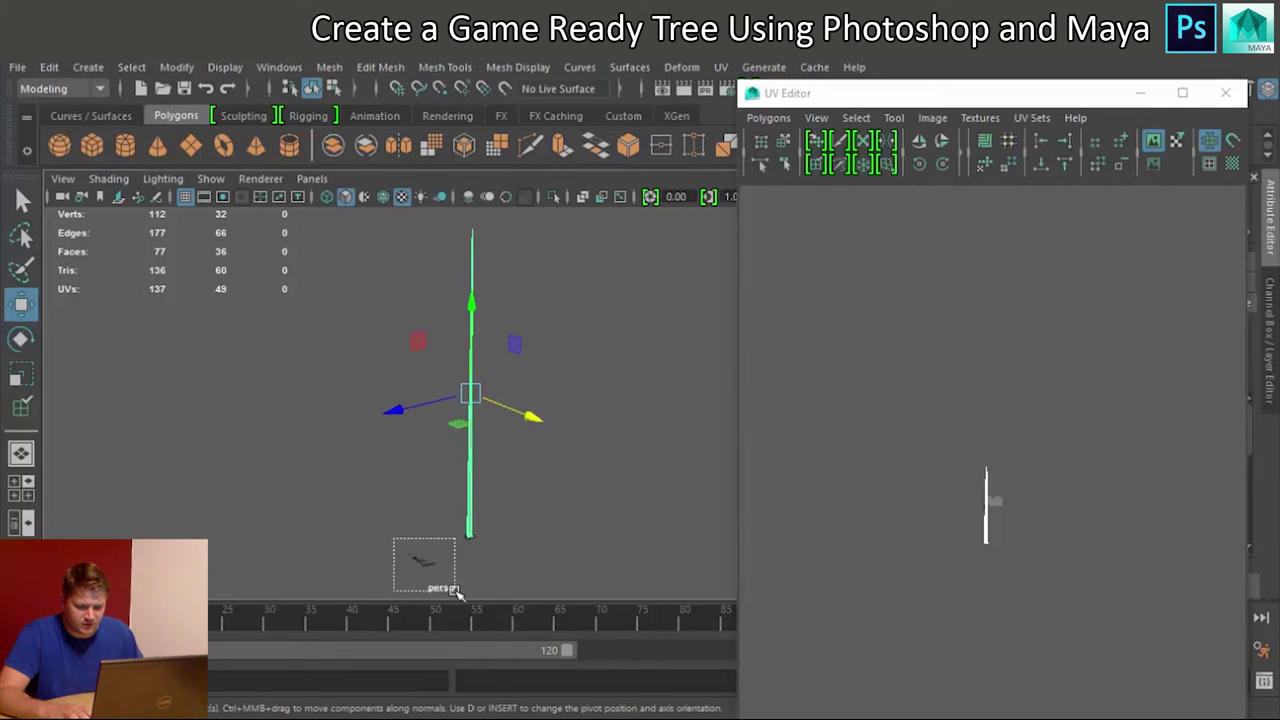
Step: Select the small cylinder stub at the base of the largest branch card and assign it the existing checker material lambert3
left_click(421, 563)
key("f")
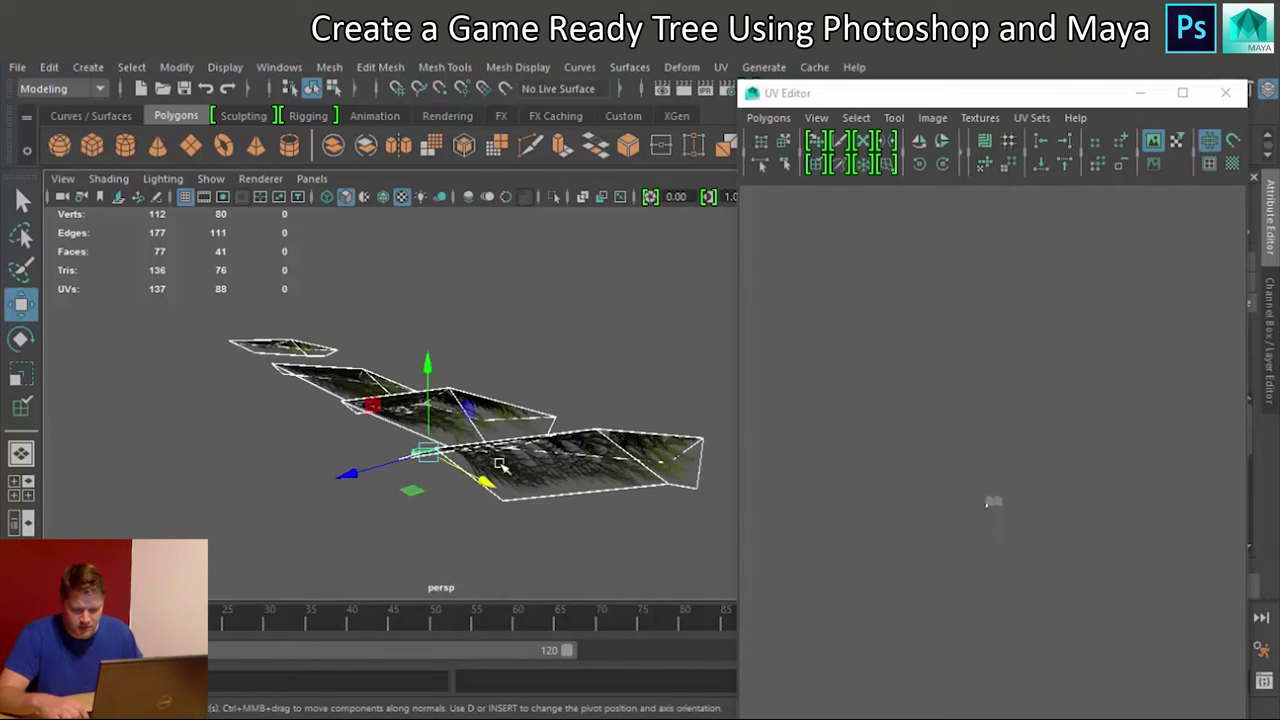
left_click_drag(500, 465, 446, 490, "alt")
left_click(281, 422)
scroll(306, 448, "up", 5)
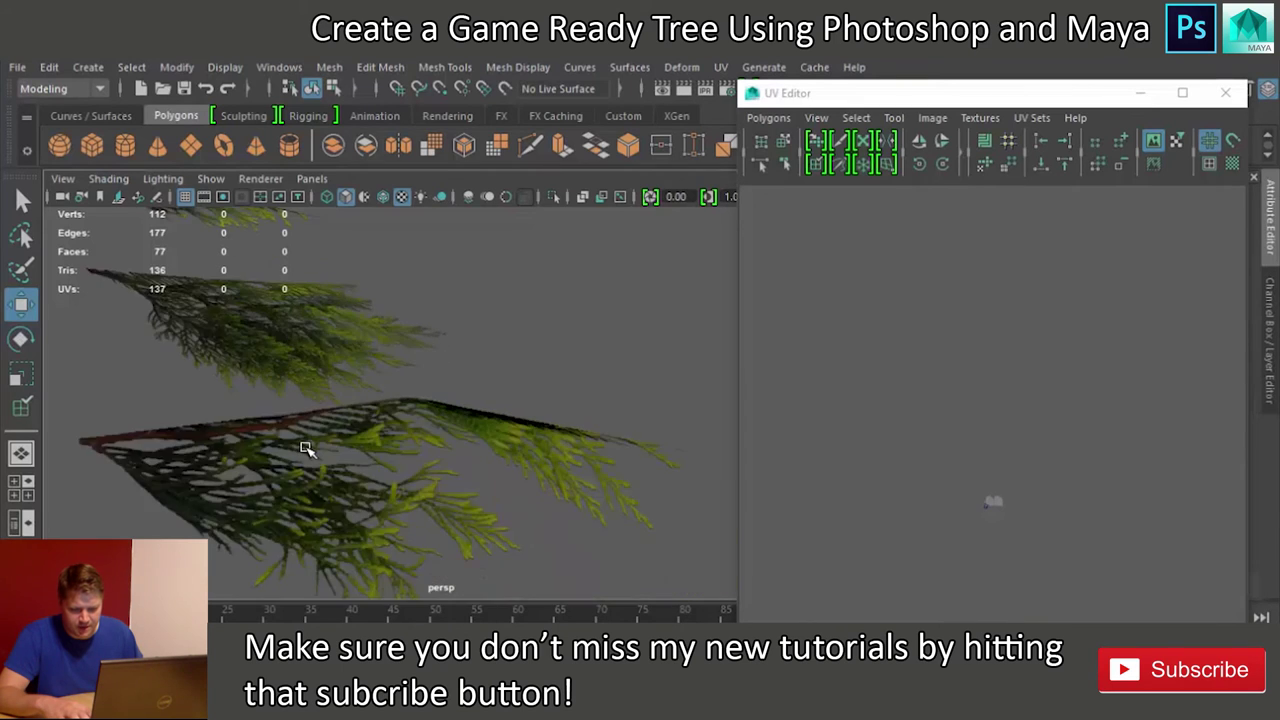
scroll(306, 445, "down", 3)
left_click_drag(306, 443, 727, 451, "alt")
left_click(400, 471)
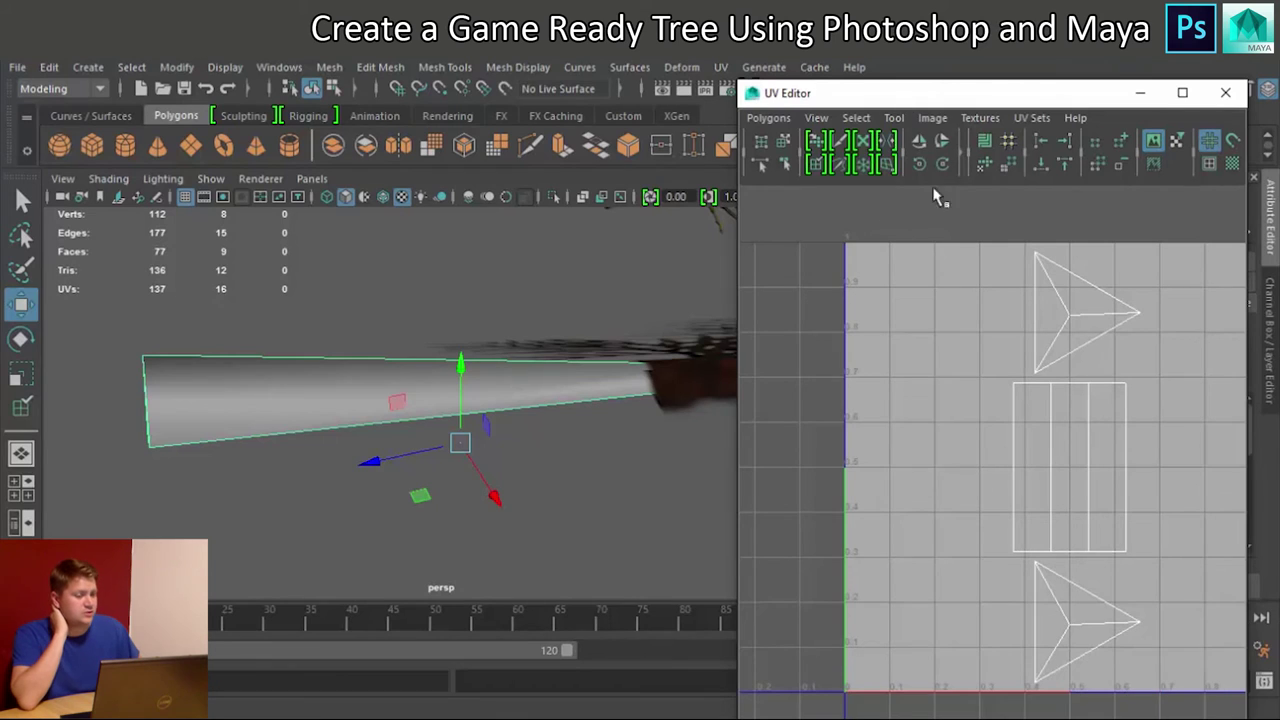
right_click_drag(284, 389, 425, 713)
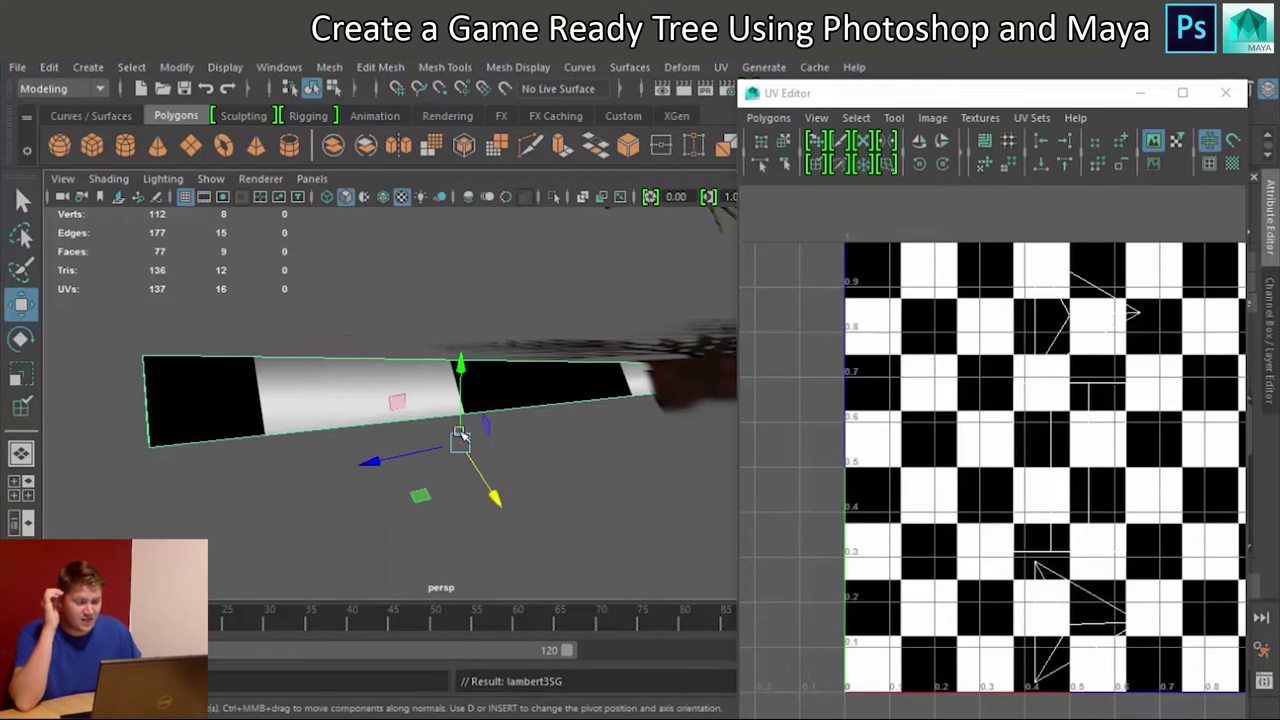
Step: Select the stub's rectangular side UV shell and scale it up uniformly to make the checker squares smaller
scroll(1036, 443, "down", 2)
scroll(1036, 443, "down", 3)
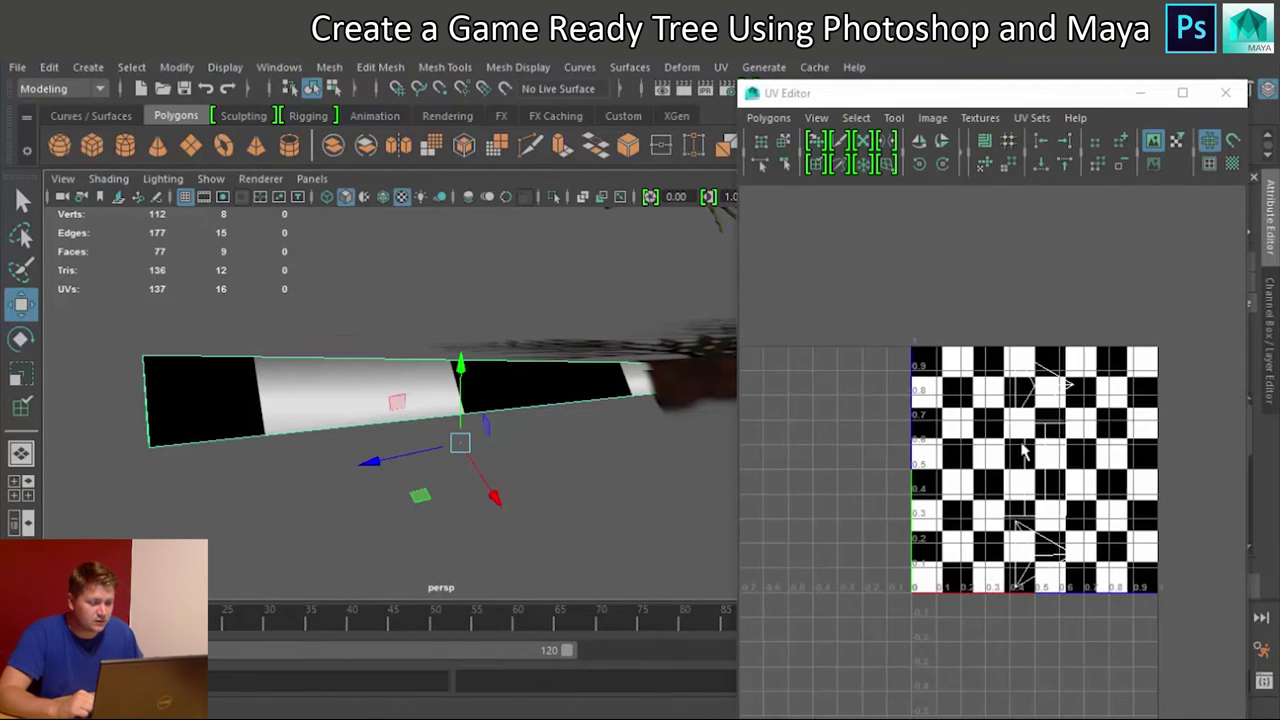
right_click_drag(1022, 446, 980, 428)
left_click(1017, 449)
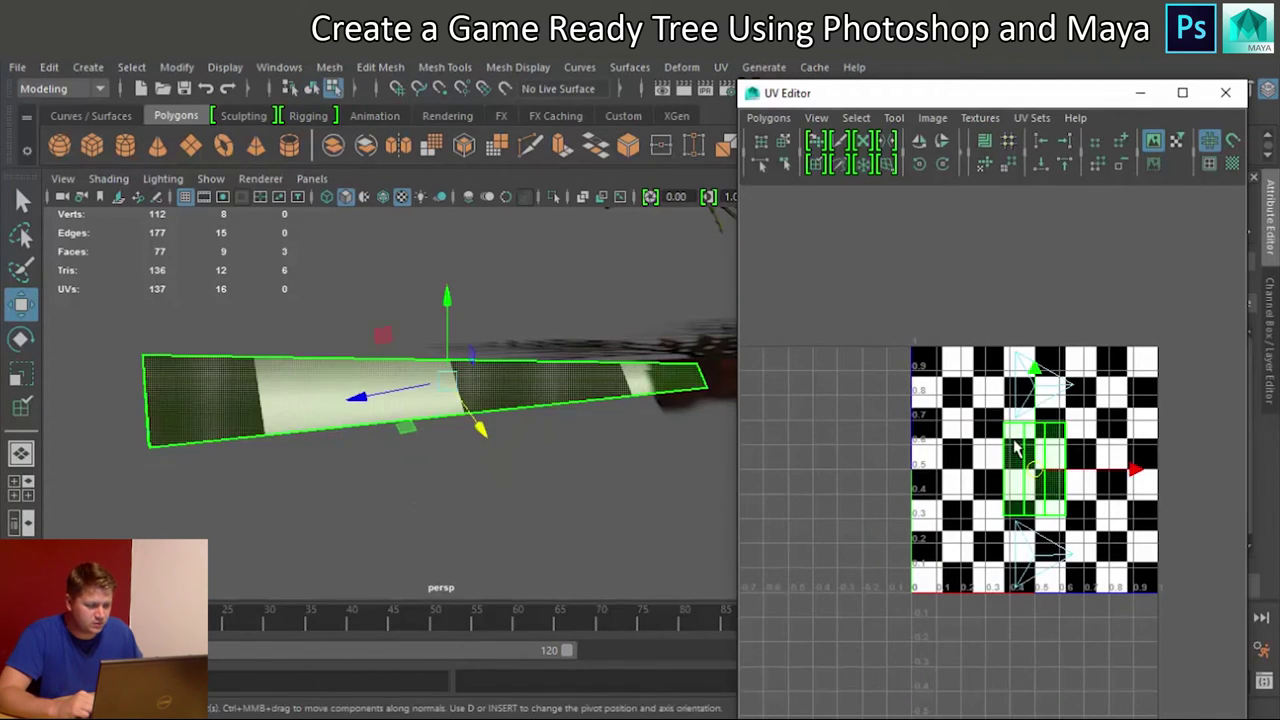
key("r")
left_click_drag(1036, 468, 1279, 432)
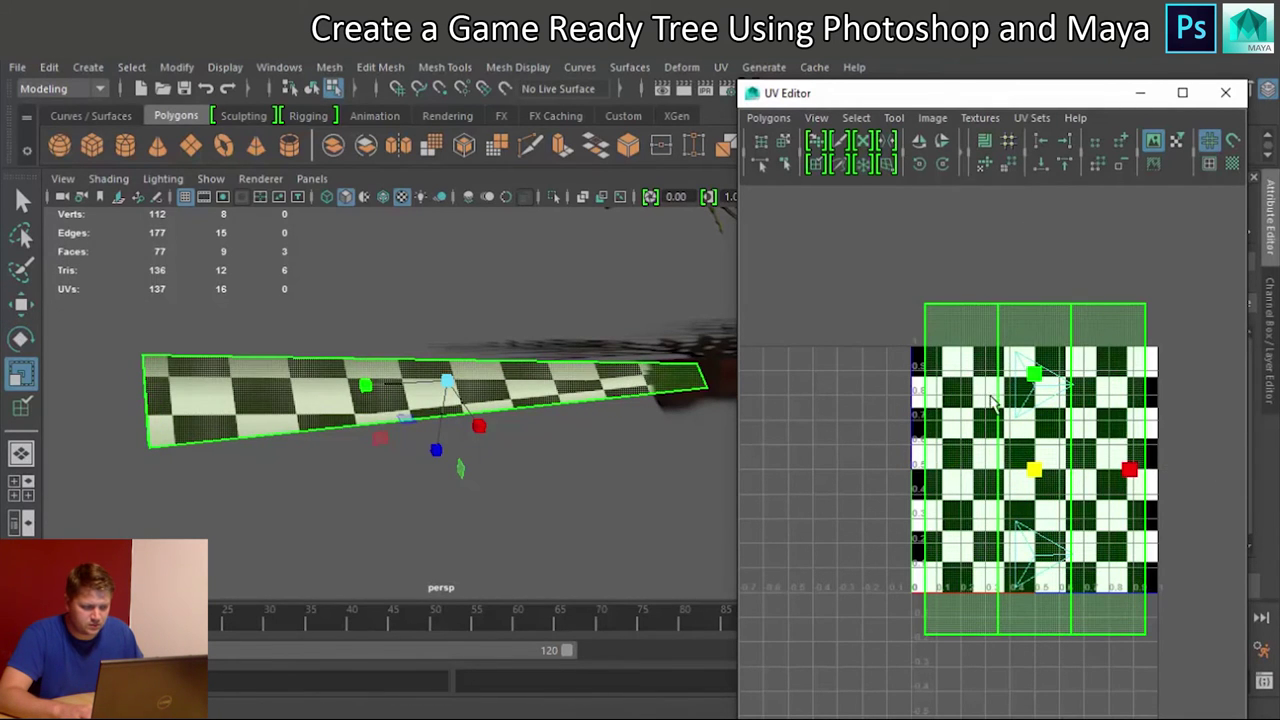
Step: Enlarge the stub's side UV shell further beyond the 0–1 tile, return to object mode and close the UV Editor
key("F8")
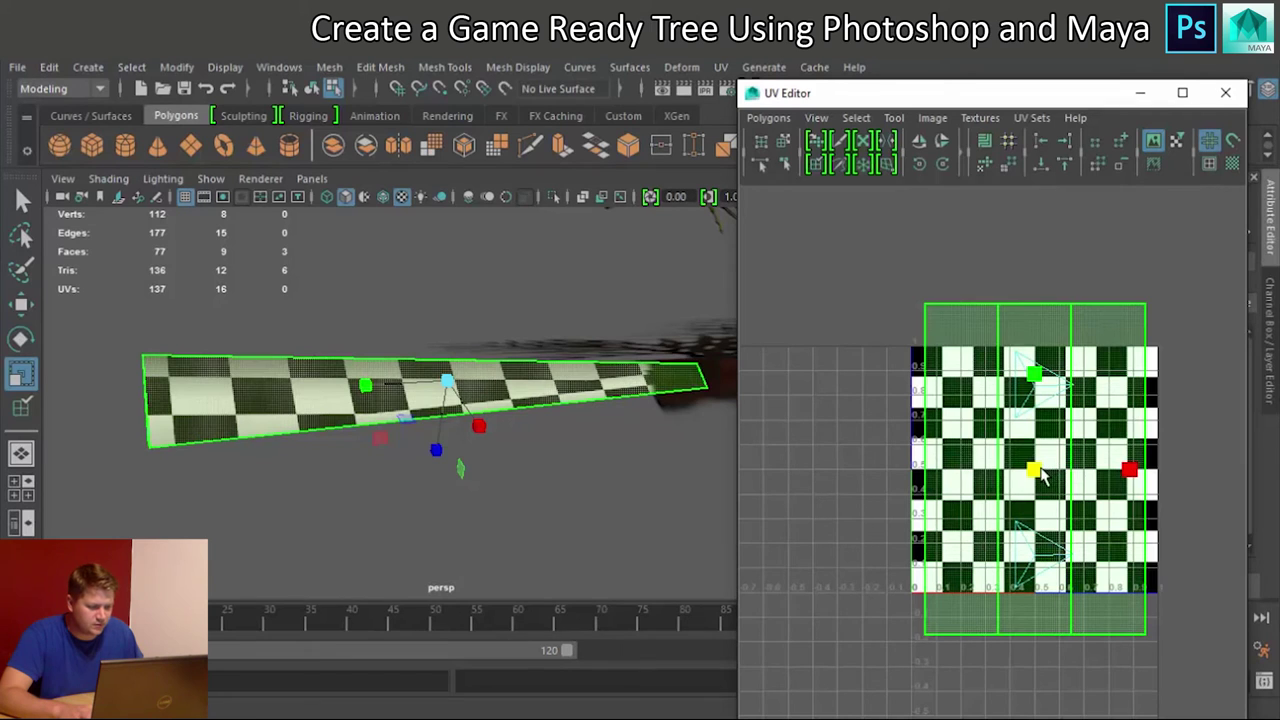
left_click(397, 254)
left_click(595, 372)
mouse_move(1038, 472)
left_mouse_down()
mouse_move(1100, 471)
mouse_move(1096, 461)
mouse_move(1022, 480)
left_mouse_up()
key("F8")
key("F8")
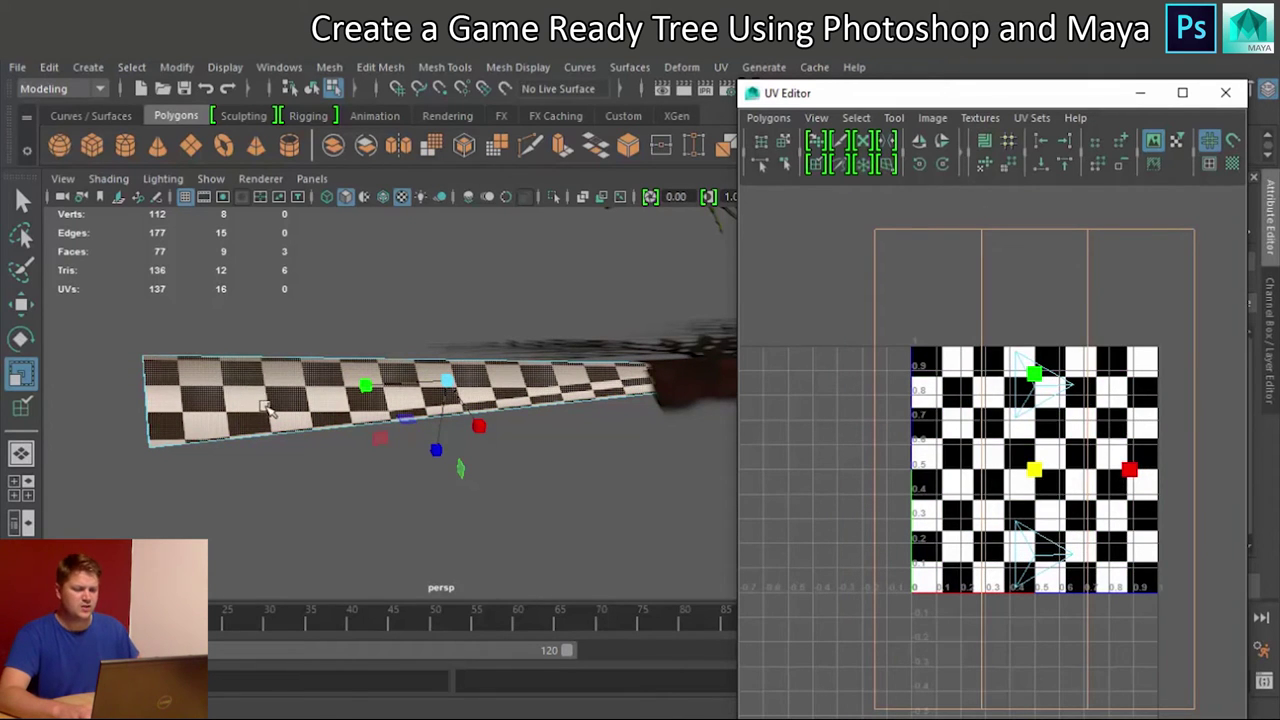
right_click_drag(268, 408, 345, 190)
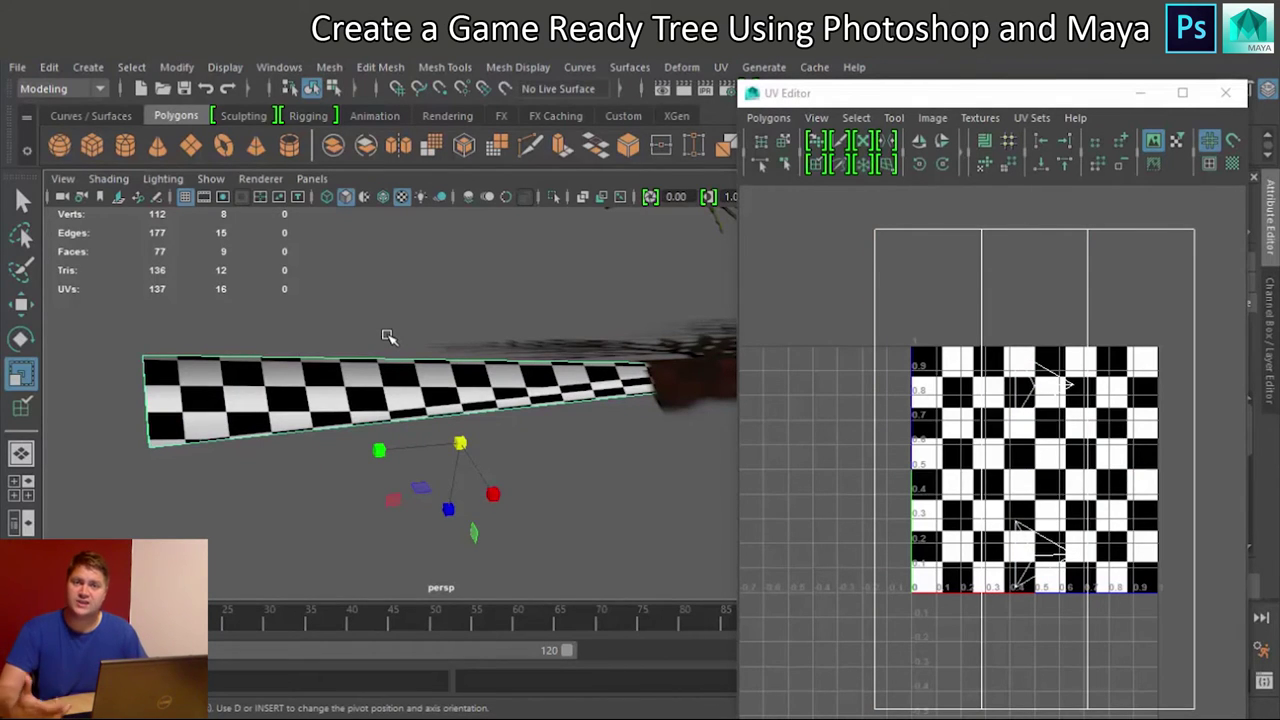
left_click(1225, 92)
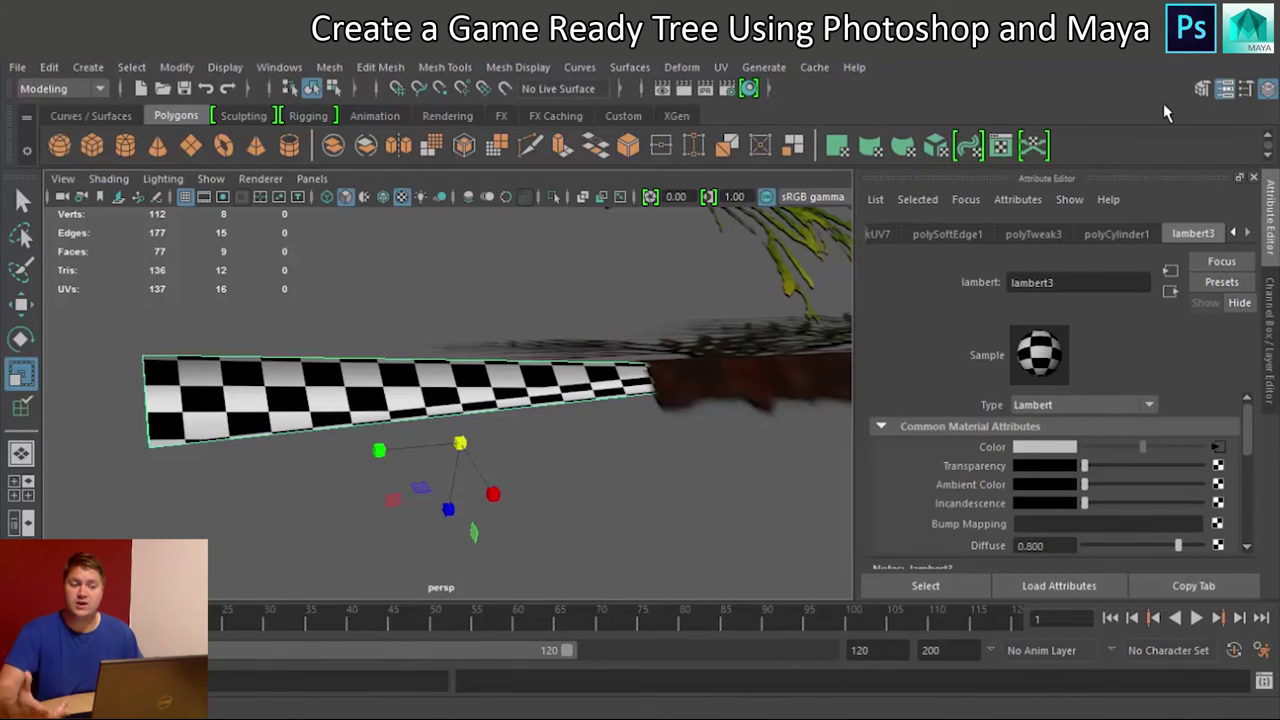
Step: Assign a new Lambert material to the branch stub and name it Bark_M
left_click_drag(631, 320, 632, 357, "alt")
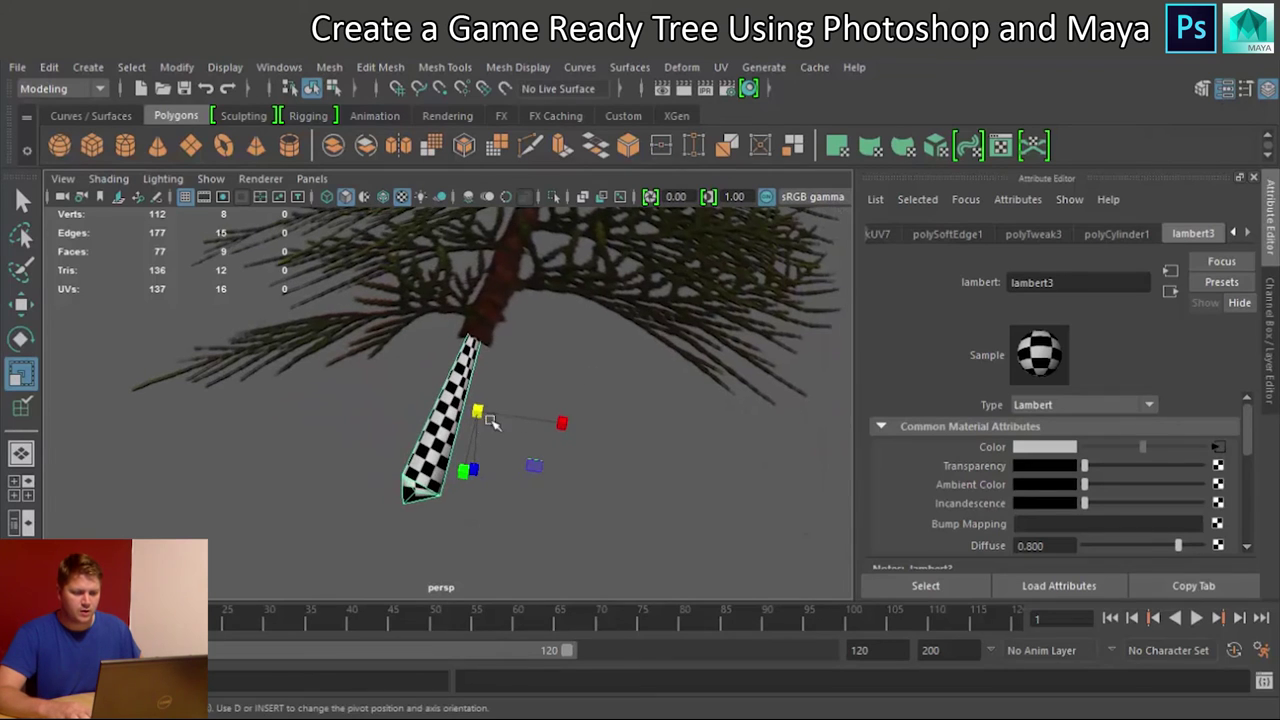
right_click_drag(443, 420, 455, 676)
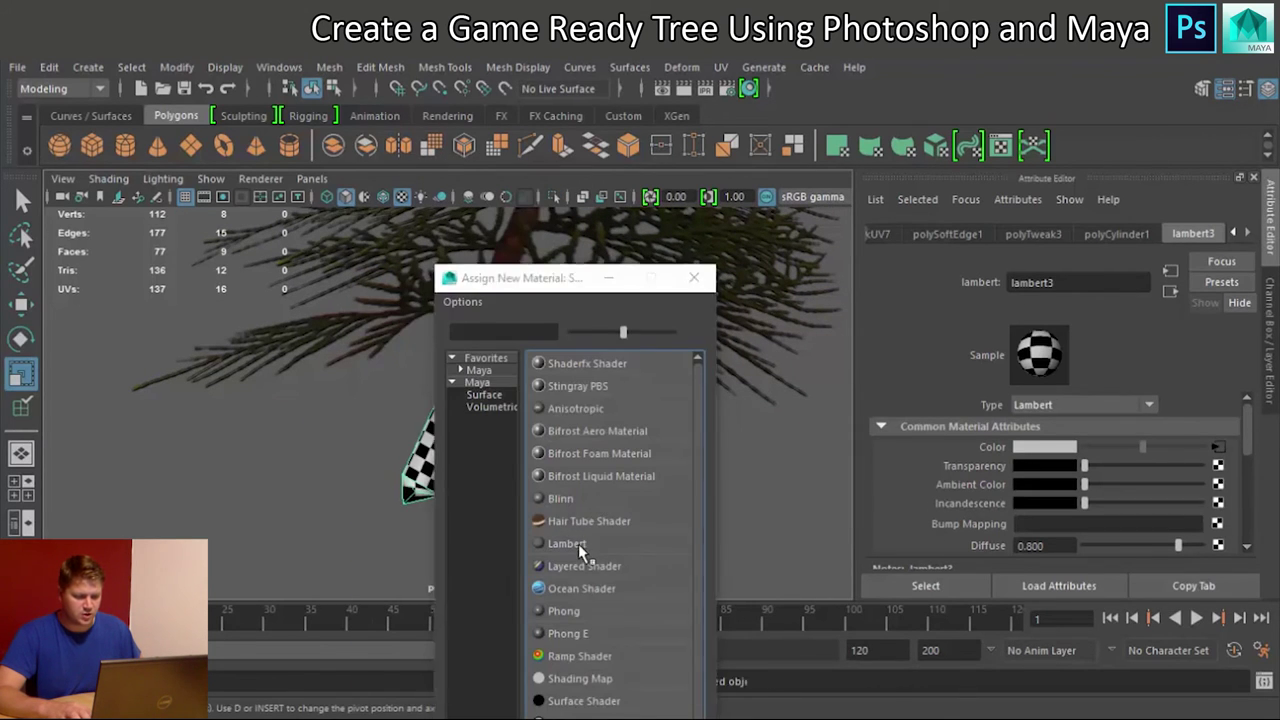
left_click(579, 543)
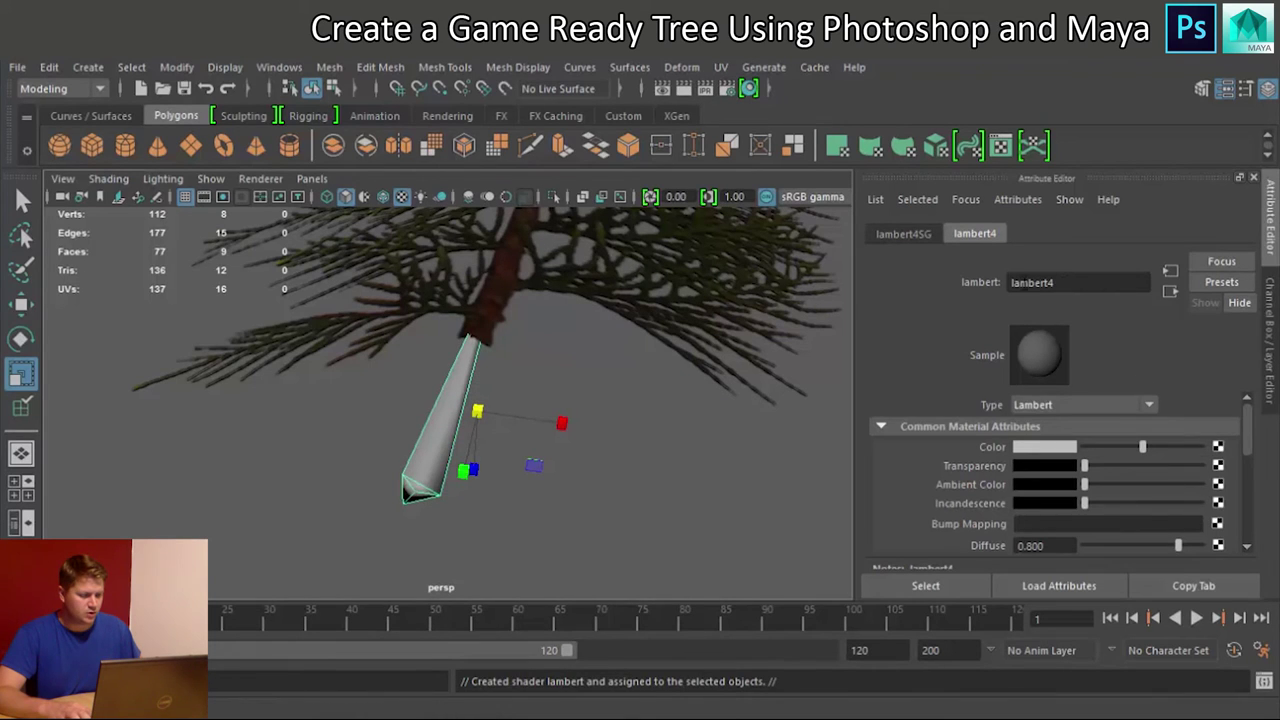
left_click_drag(1066, 283, 953, 283)
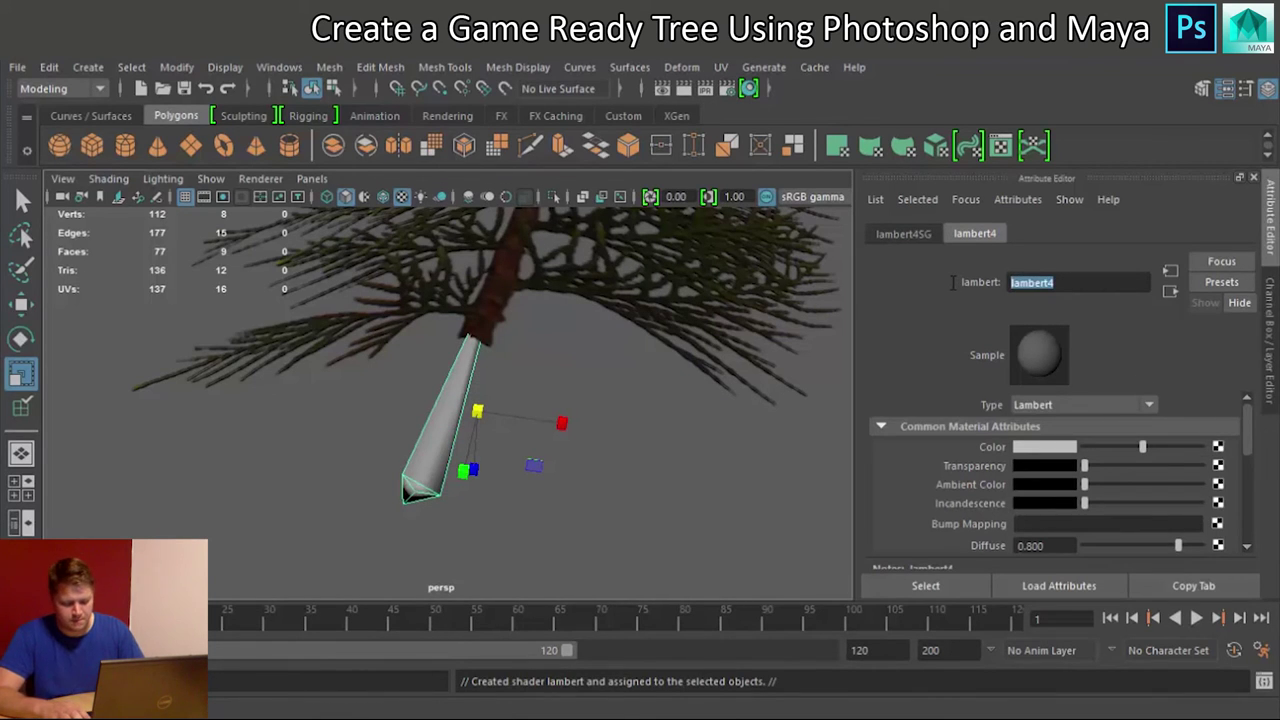
type("Bark")
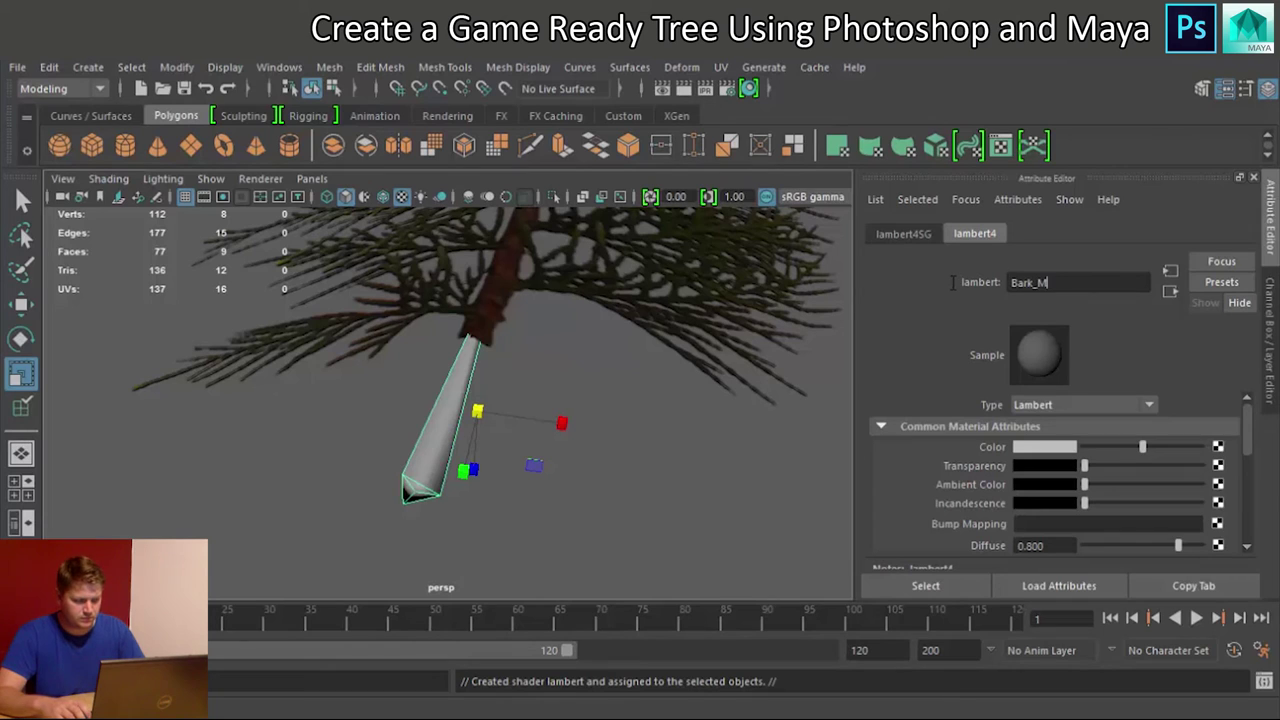
type("_M")
key("Return")
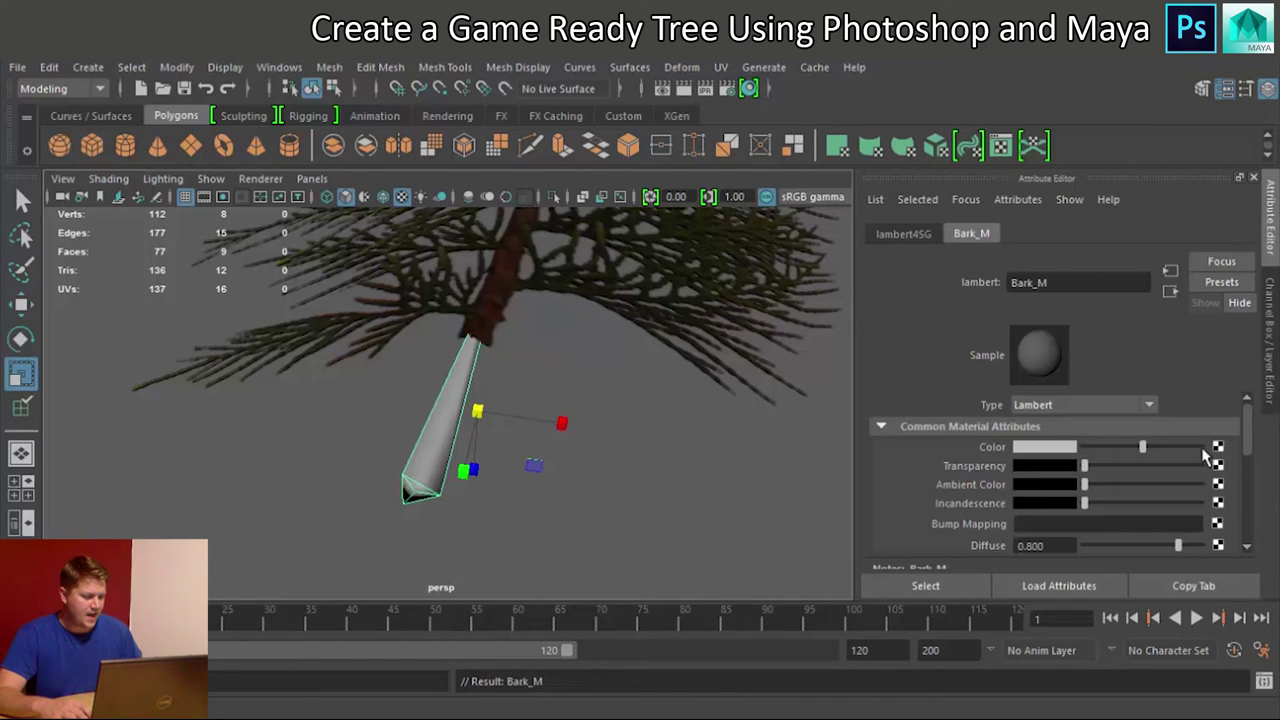
Step: Connect a file texture to Bark_M's color and load TexturesCom_BarkPine0009_1_seamless_S.jpg as its image
left_click(1217, 448)
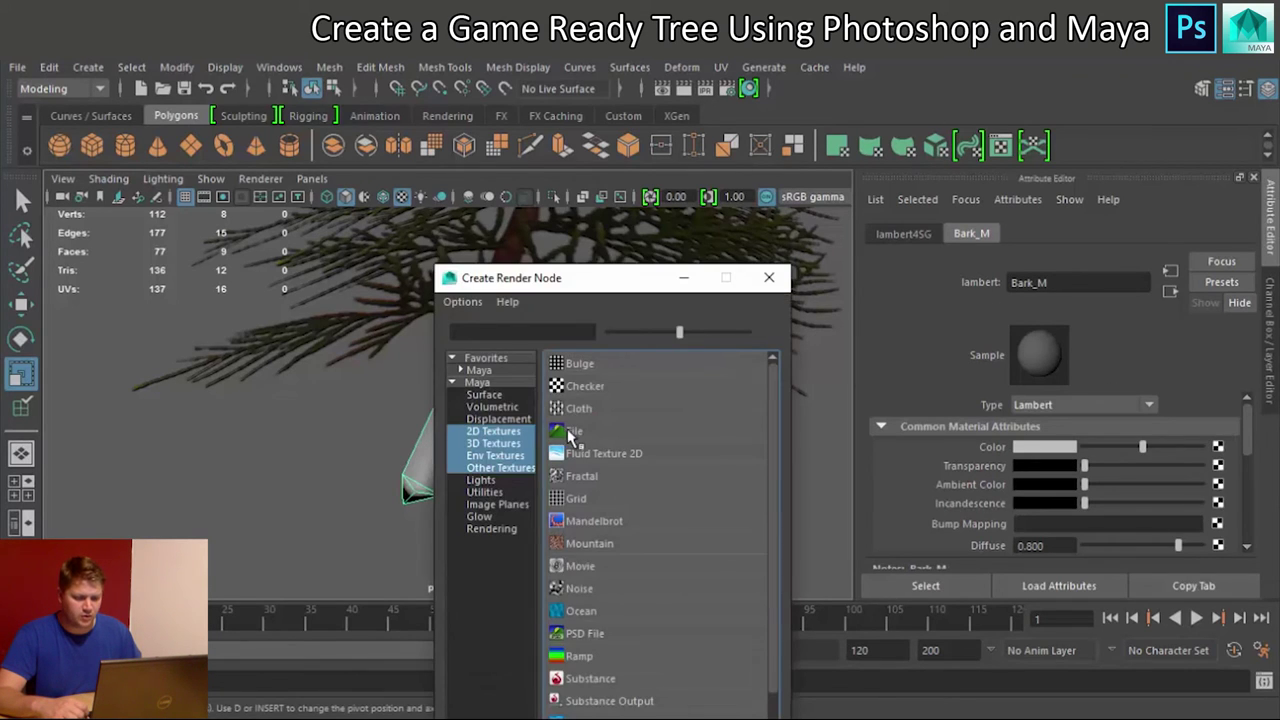
left_click(571, 433)
left_click(1223, 491)
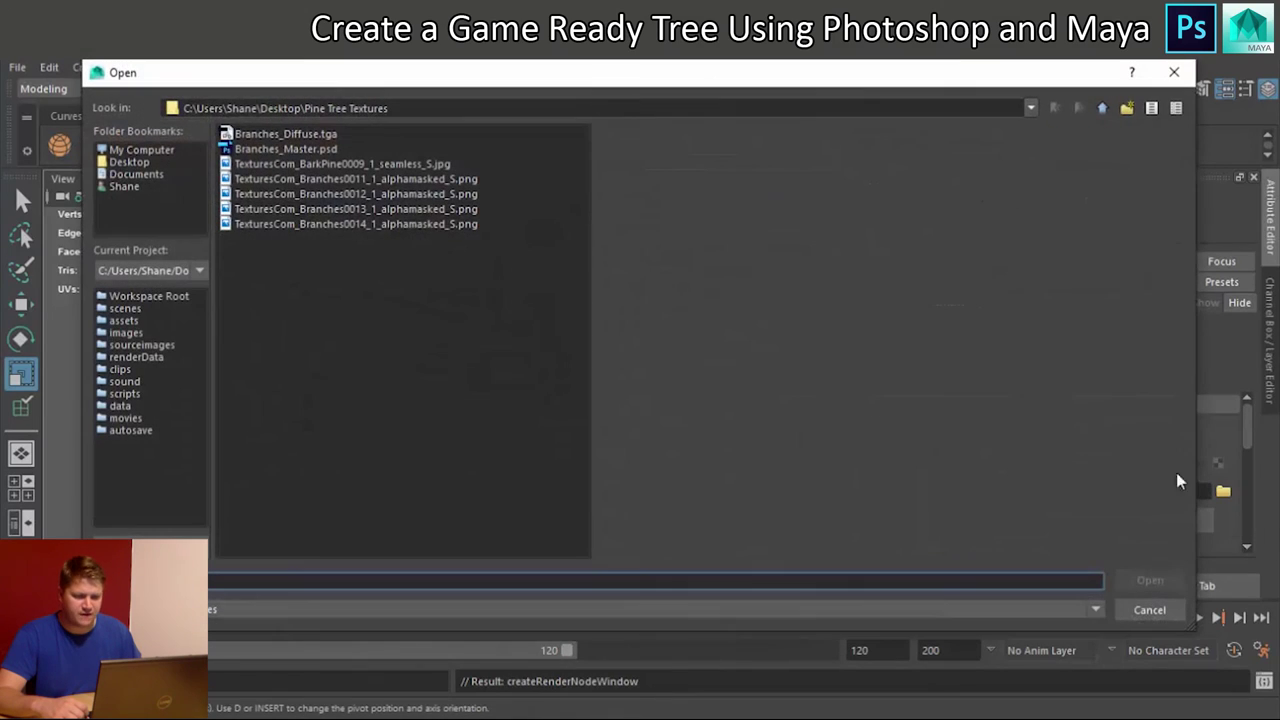
left_click(285, 163)
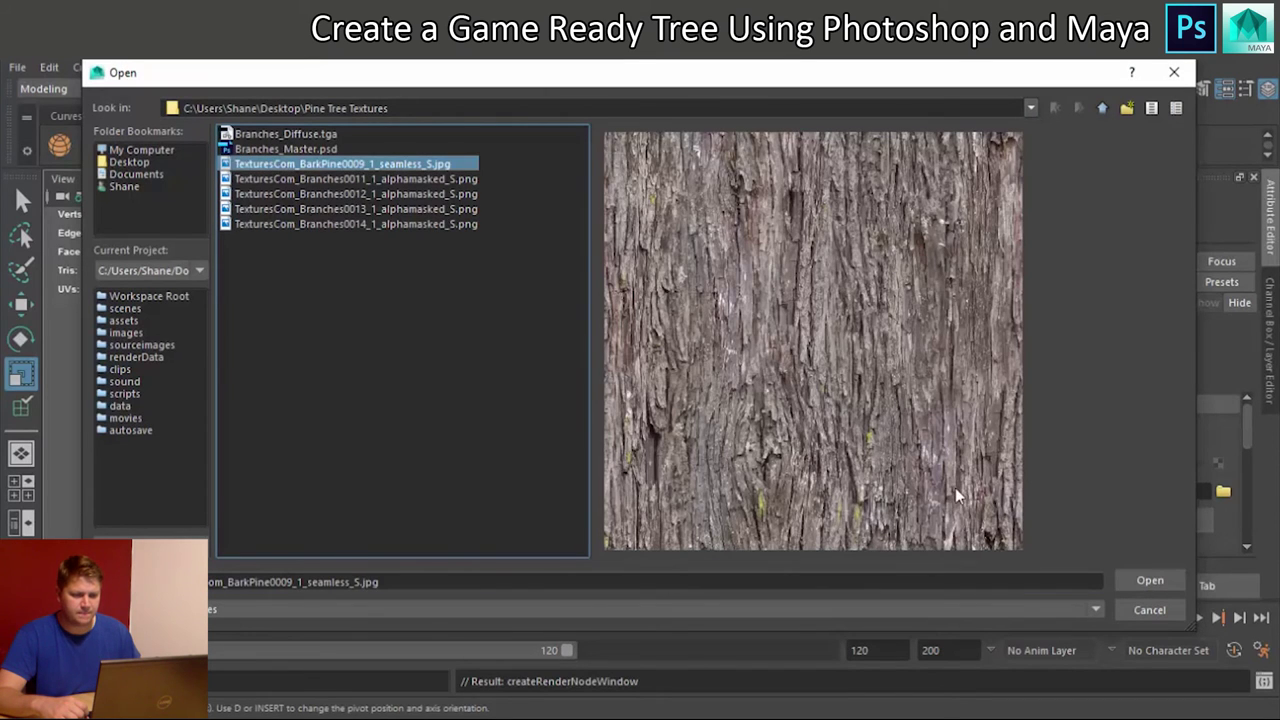
left_click(1146, 581)
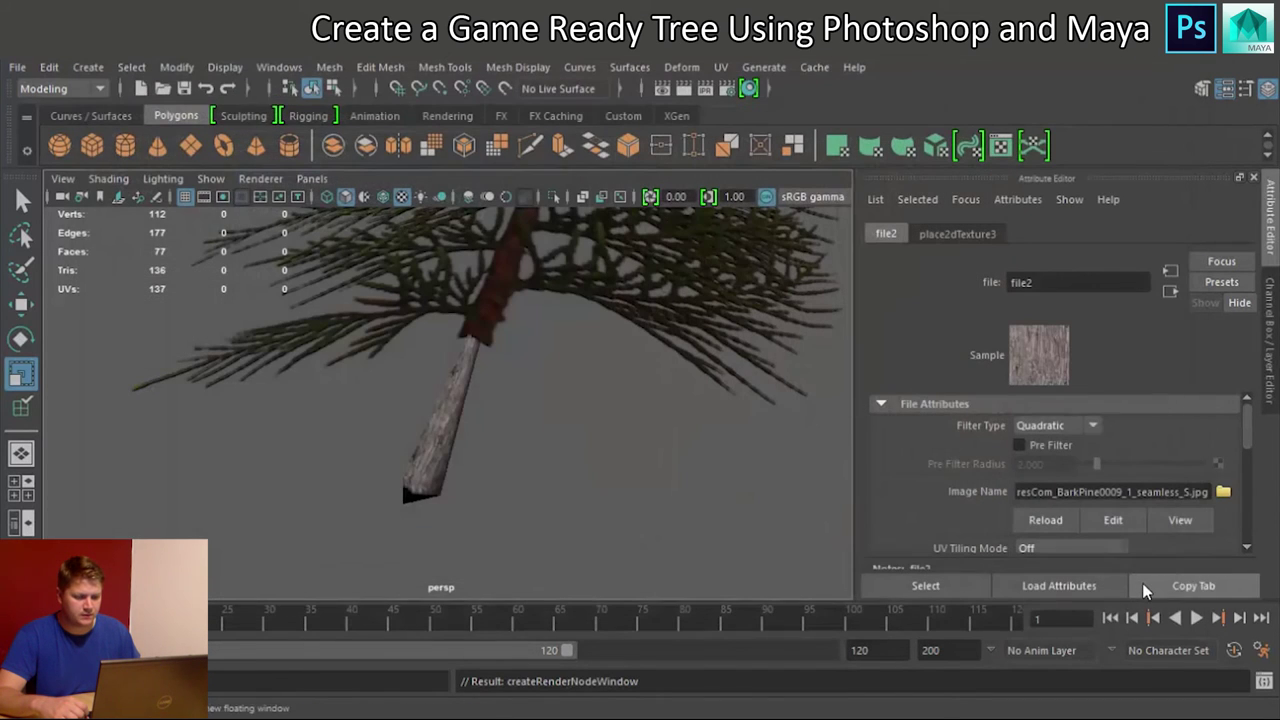
Step: Select the checkered trunk, assign it the existing Bark_M material and clear the selection
left_click_drag(640, 486, 825, 293, "alt")
right_click_drag(730, 331, 480, 329, "alt")
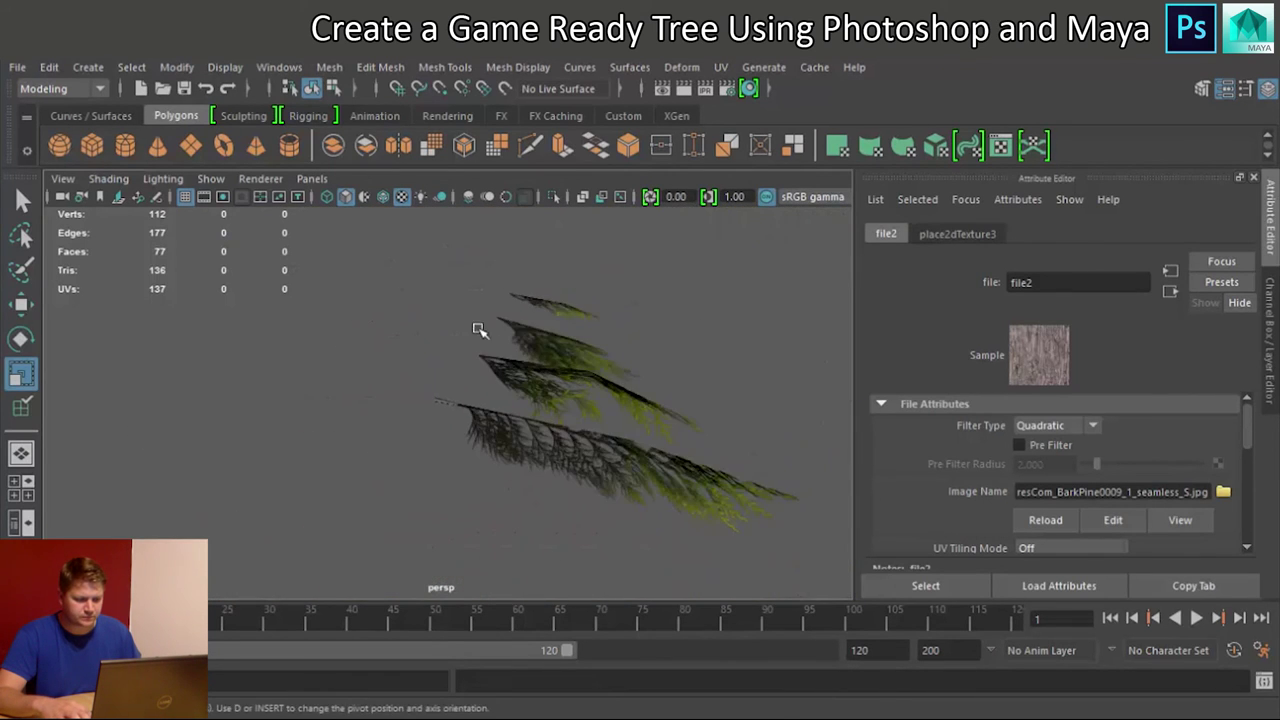
left_click_drag(480, 329, 642, 305, "alt")
left_click(530, 262)
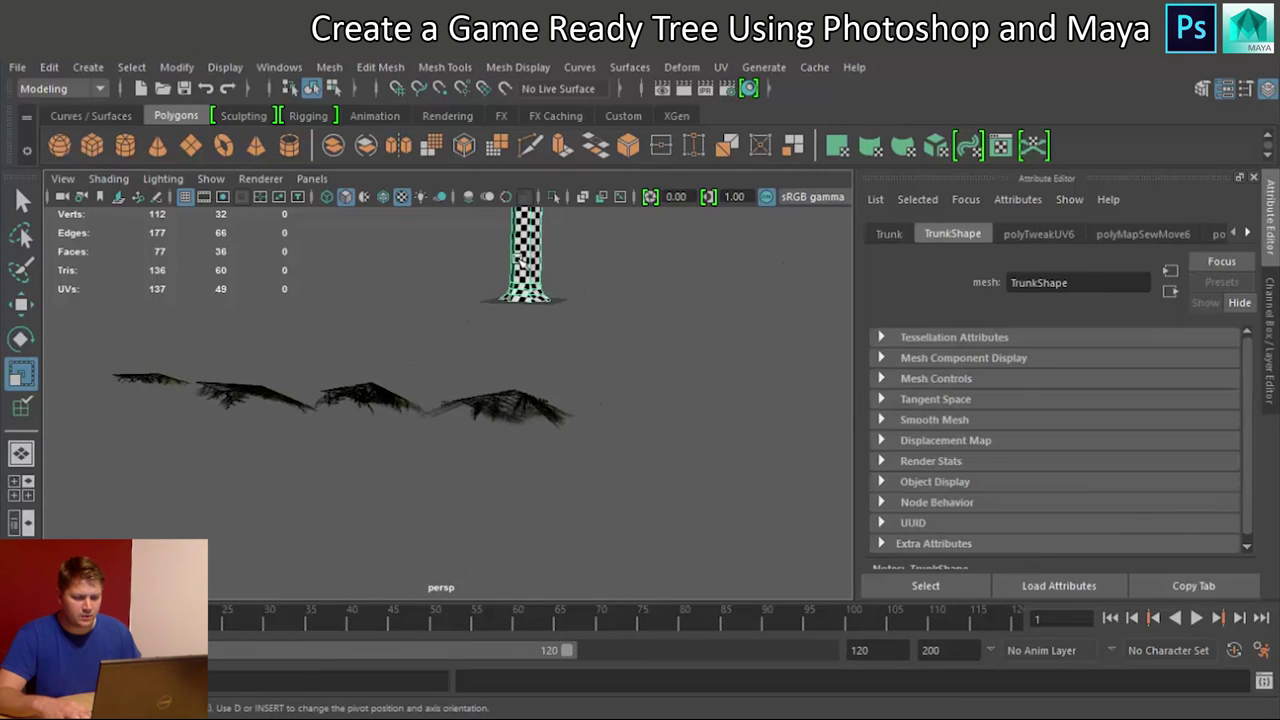
right_click_drag(530, 262, 539, 712)
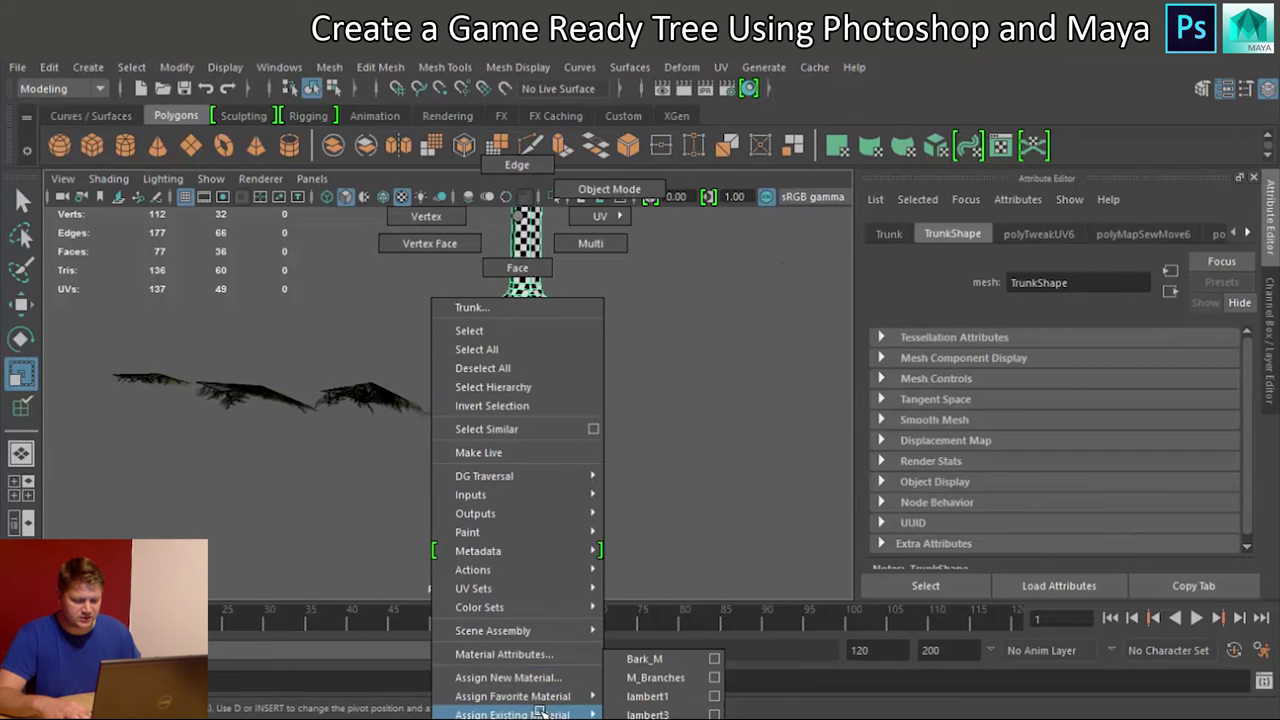
right_click_drag(620, 712, 648, 658)
left_click(683, 372)
Step: Frame the trunk's flared base through its vertices and examine the bark texture there with nothing selected
scroll(620, 320, "up", 5)
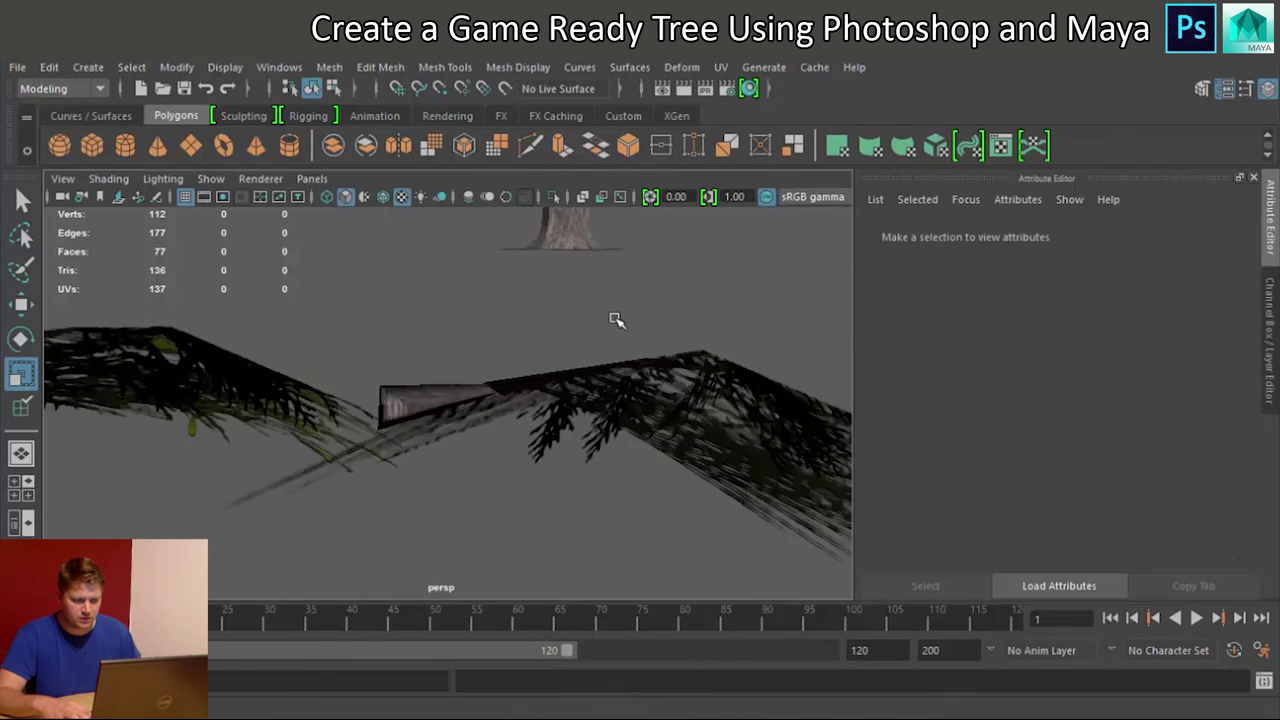
left_click(587, 237)
right_click_drag(545, 240, 470, 240)
left_click_drag(669, 294, 524, 208)
key("f")
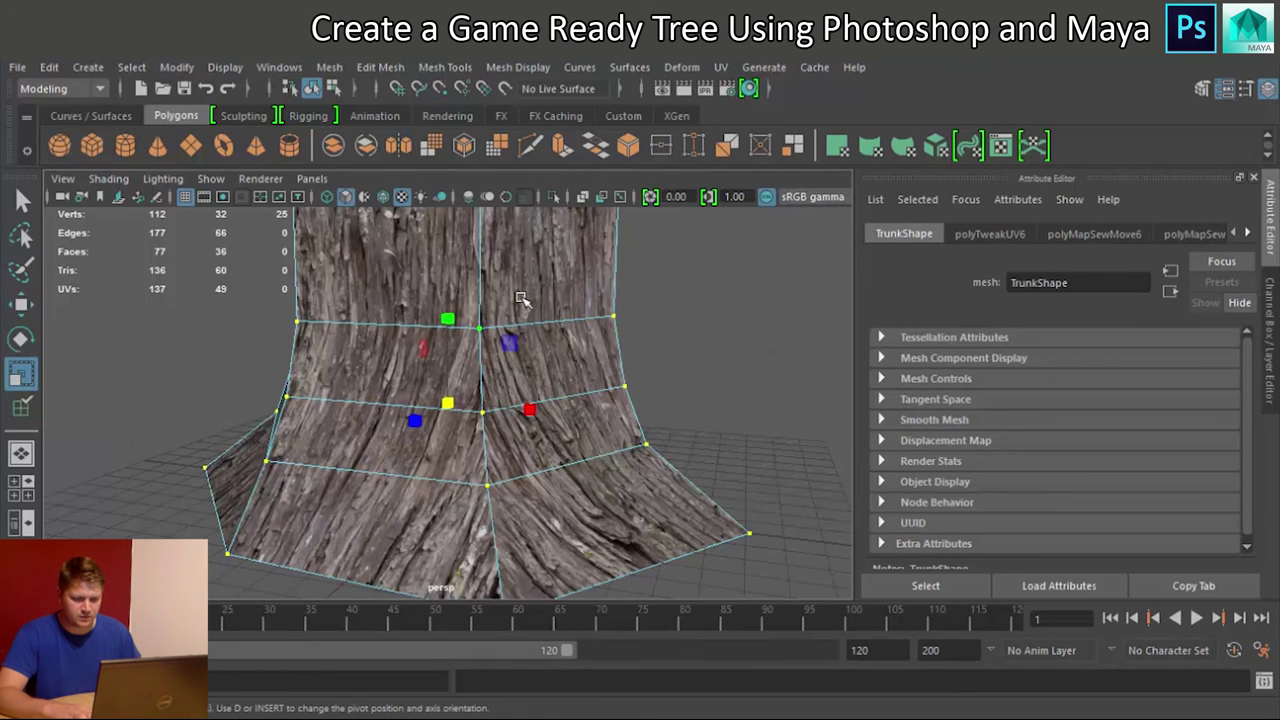
right_click_drag(568, 310, 645, 198)
left_click(632, 245)
scroll(597, 278, "down", 5)
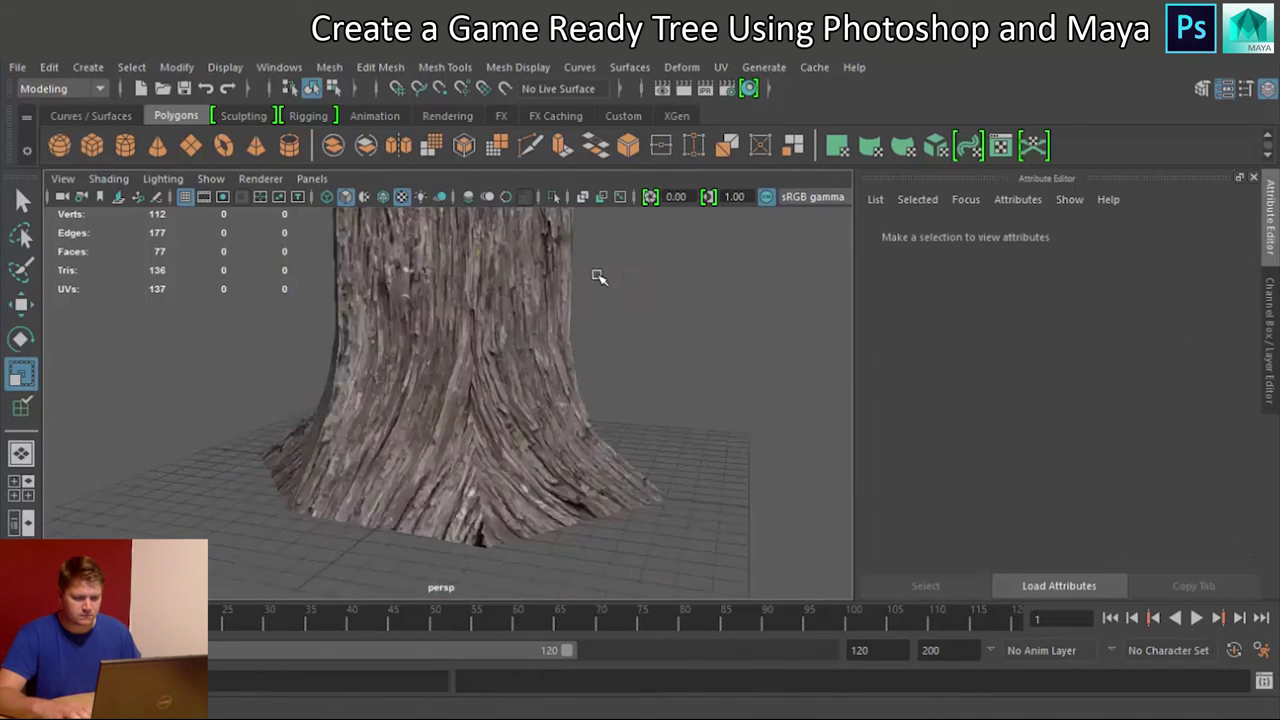
Step: Examine the bark-covered trunk from a distance and compare its scale with the branch cards beside its base
left_click_drag(590, 297, 551, 311, "alt")
scroll(551, 311, "down", 10)
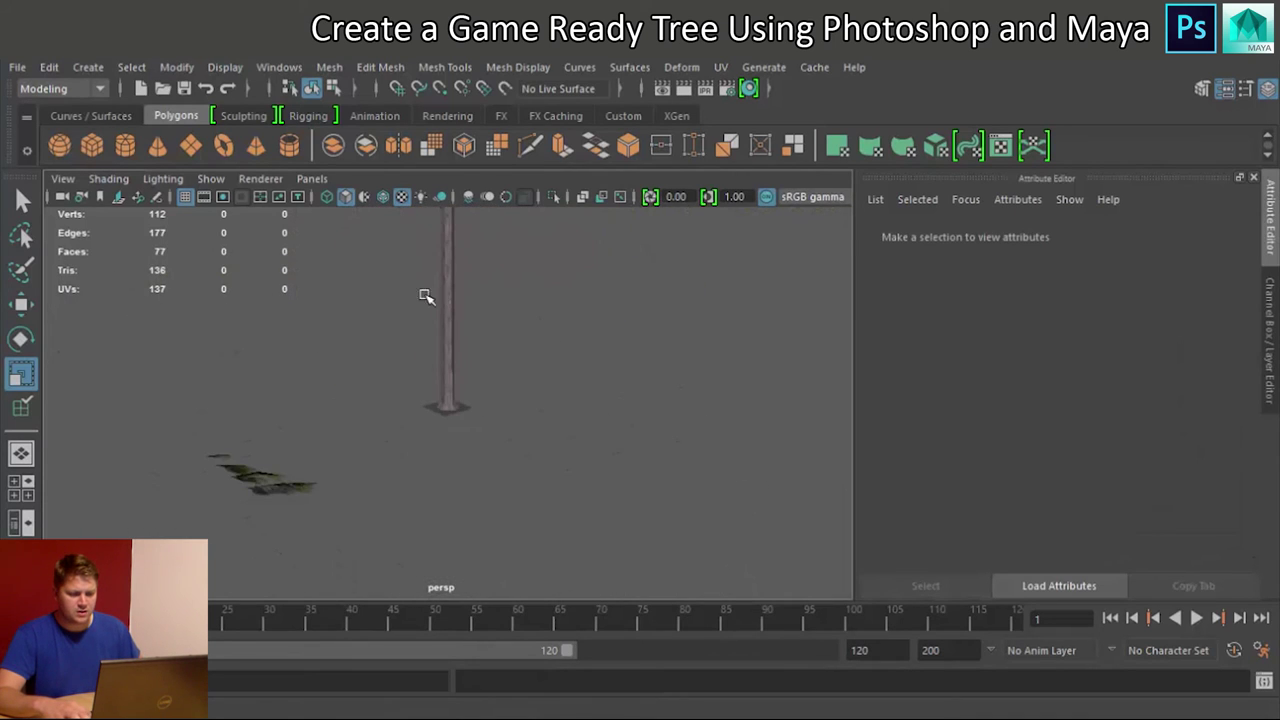
left_click_drag(360, 309, 416, 314, "alt")
middle_click_drag(427, 300, 430, 262, "alt")
scroll(482, 404, "up", 10)
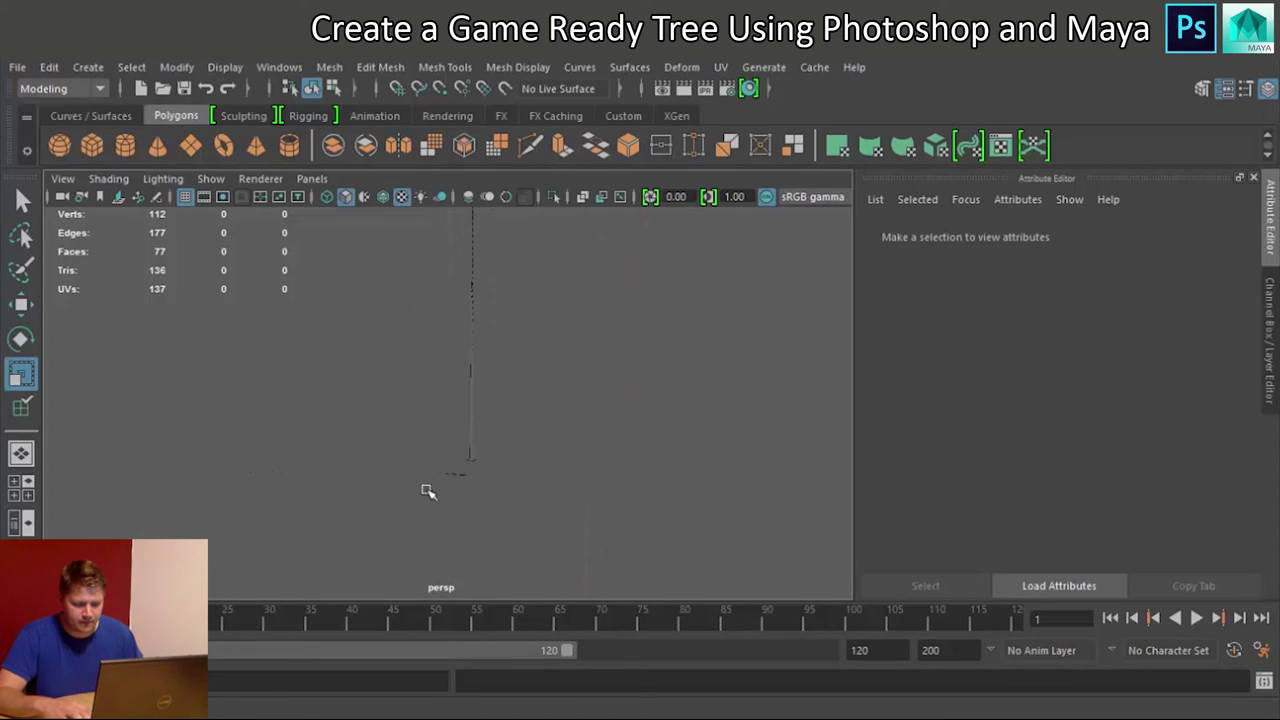
middle_click_drag(426, 487, 372, 480, "alt")
scroll(400, 478, "up", 5)
scroll(389, 393, "up", 5)
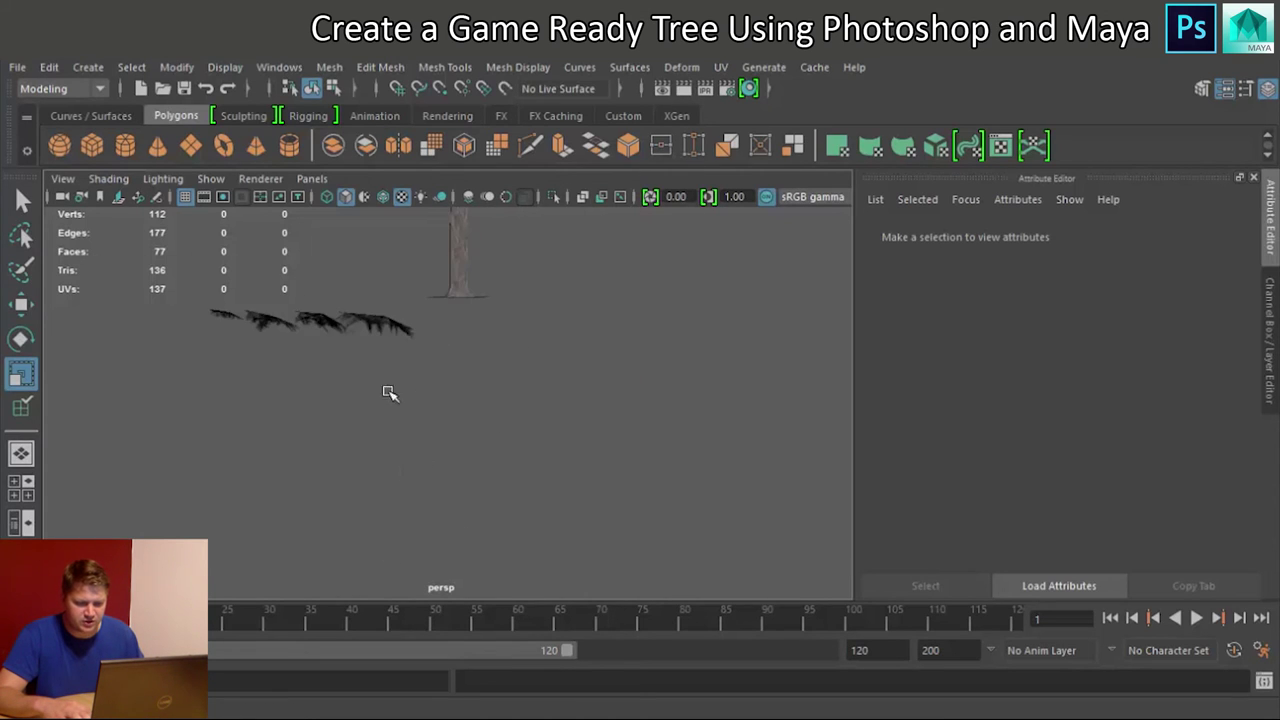
Step: Duplicate the bark stump at the base of the largest branch card
left_click_drag(205, 277, 454, 438)
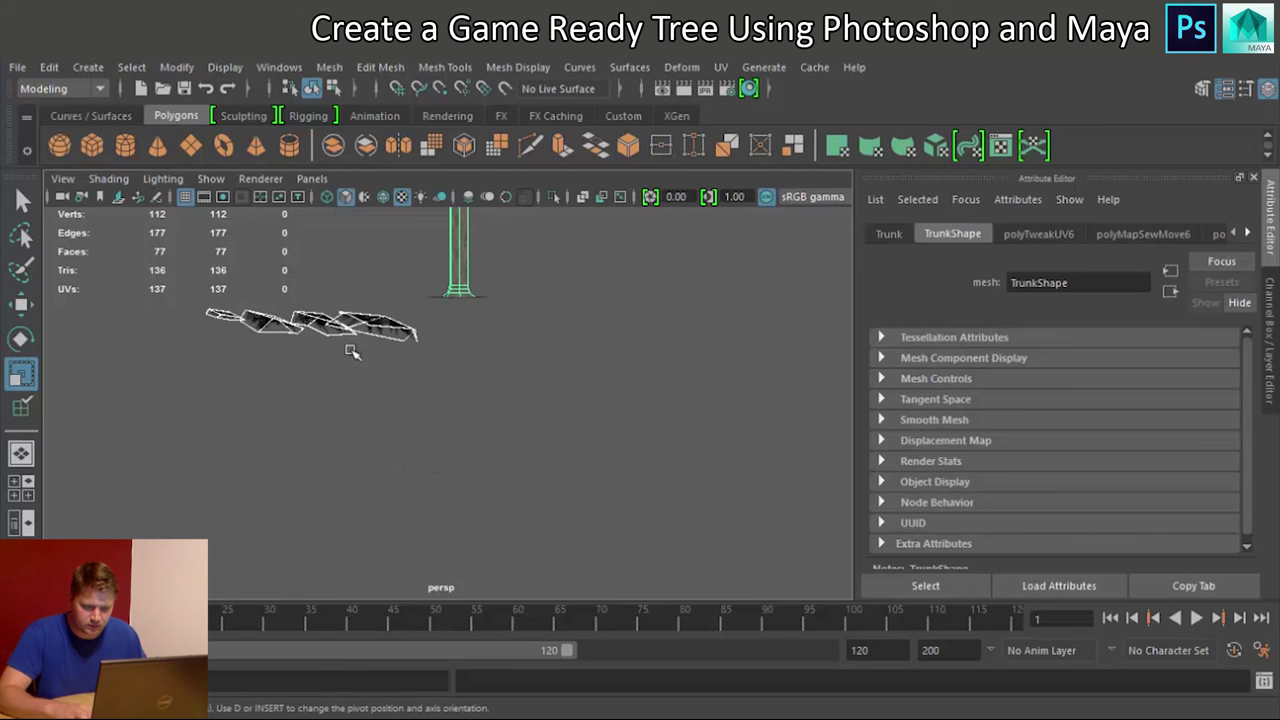
left_click_drag(183, 261, 409, 388)
scroll(405, 388, "up", 4)
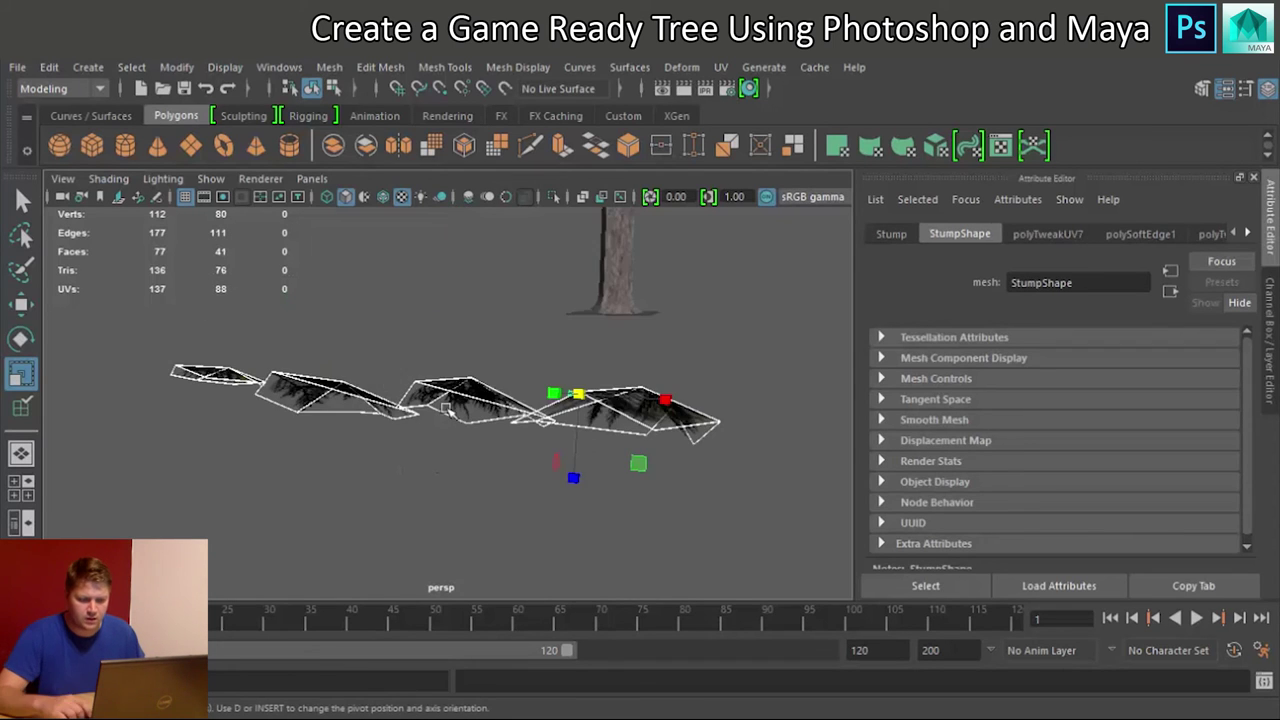
left_click_drag(645, 411, 195, 386, "alt")
left_click(65, 466)
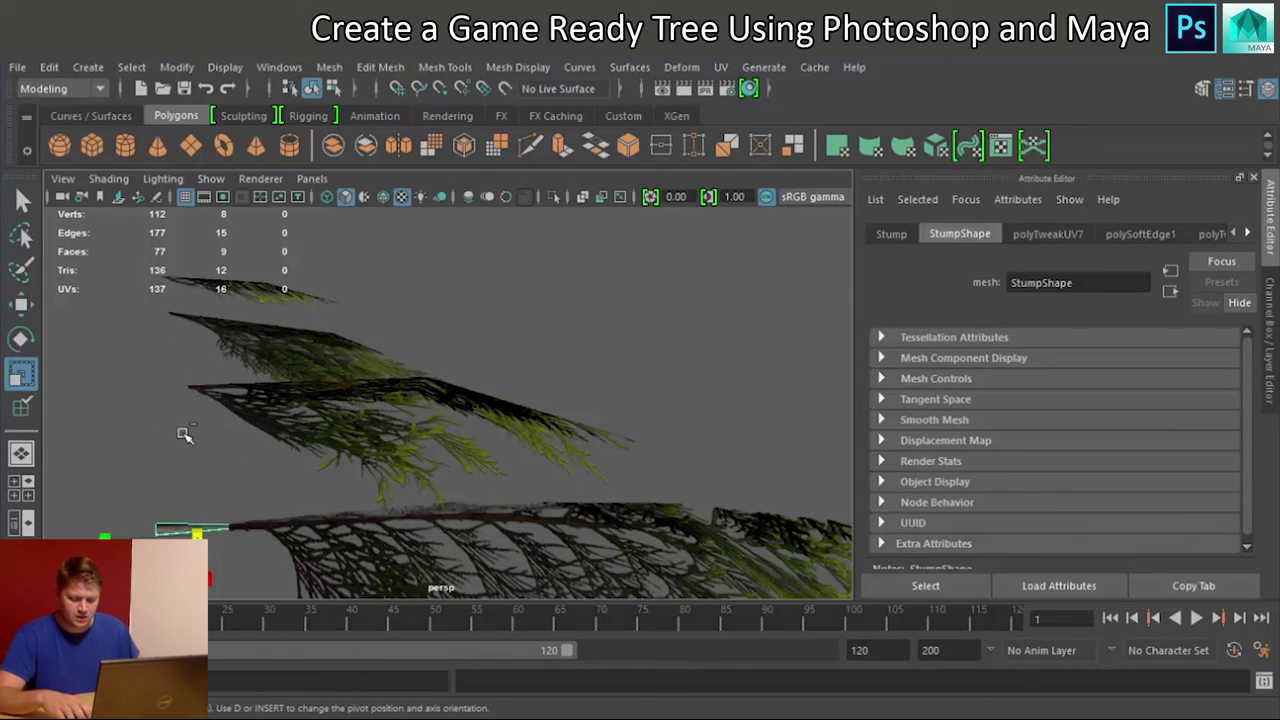
key("ctrl+d")
Step: In the top view, move the duplicated stump along X to the base of the neighbouring branch card
key("space")
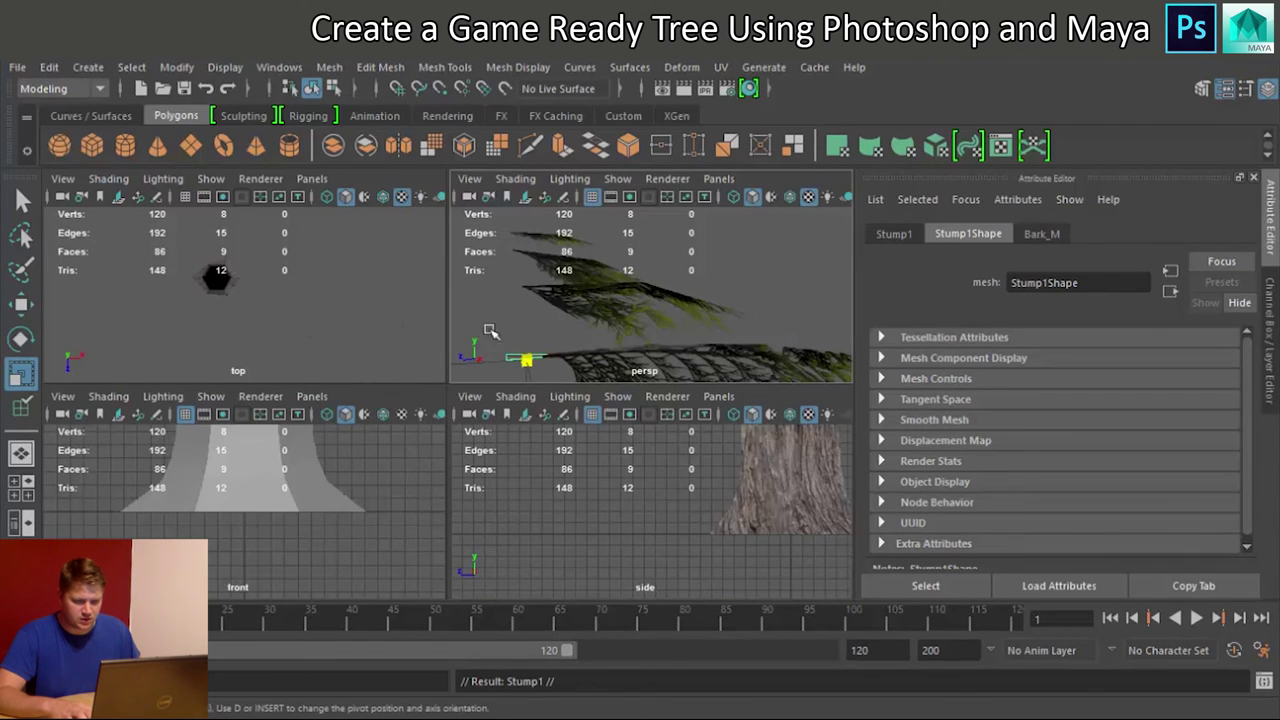
key("space")
key("f")
scroll(394, 360, "down", 5)
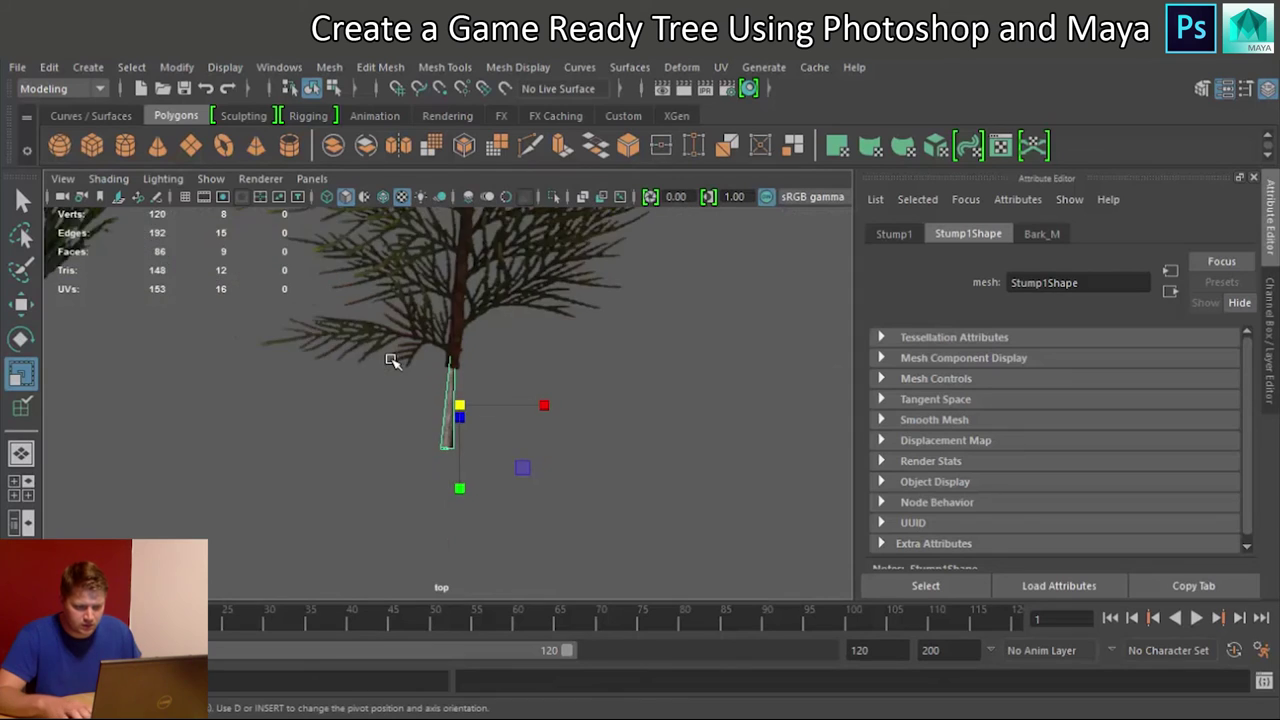
scroll(396, 377, "down", 1)
key("w")
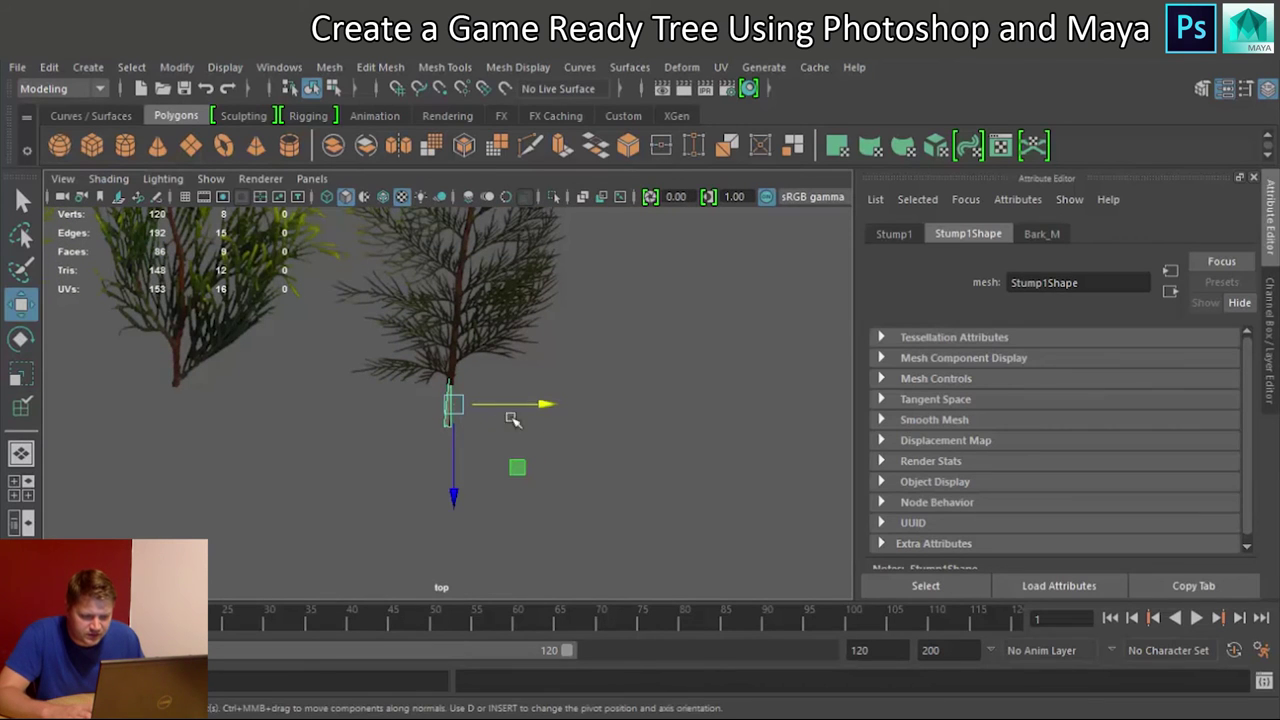
left_click_drag(547, 407, 272, 406)
Step: Duplicate the stump twice more, placing one copy under the wide bushy branch card and one under the smallest card
middle_click_drag(248, 418, 571, 420, "alt")
key("ctrl+d")
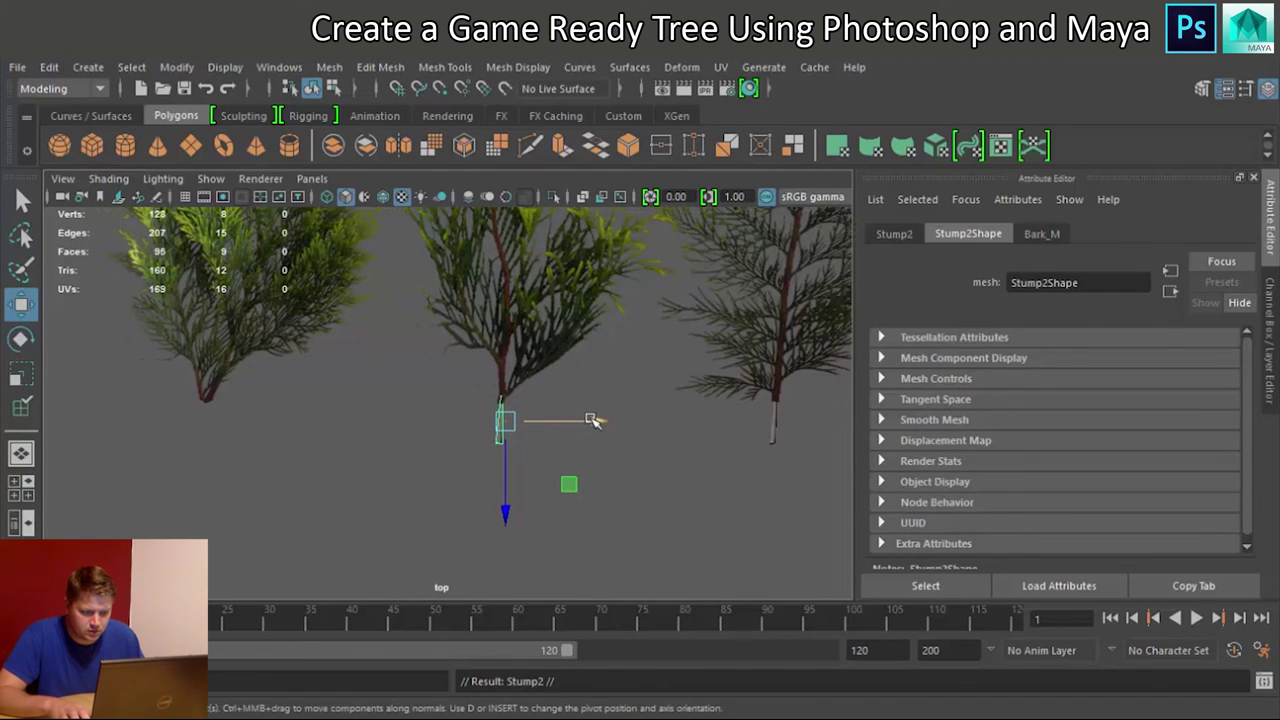
left_click_drag(592, 420, 297, 440)
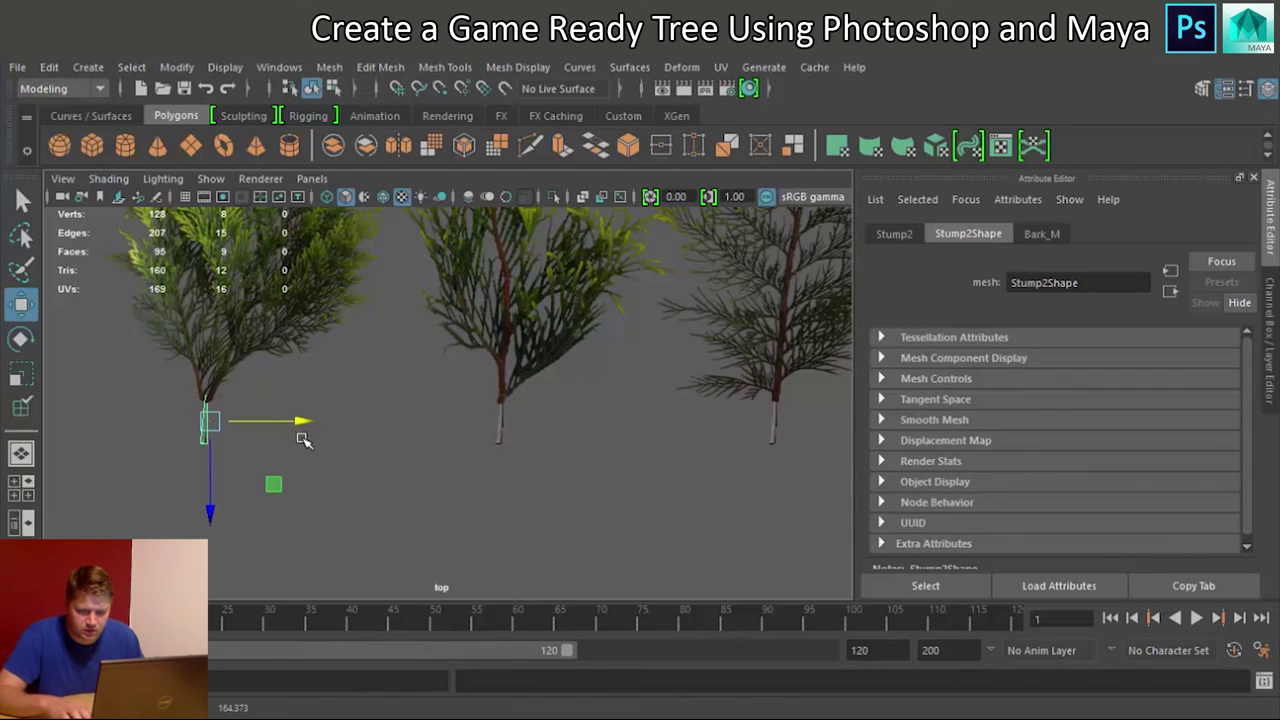
middle_click_drag(303, 432, 543, 441, "alt")
key("ctrl+d")
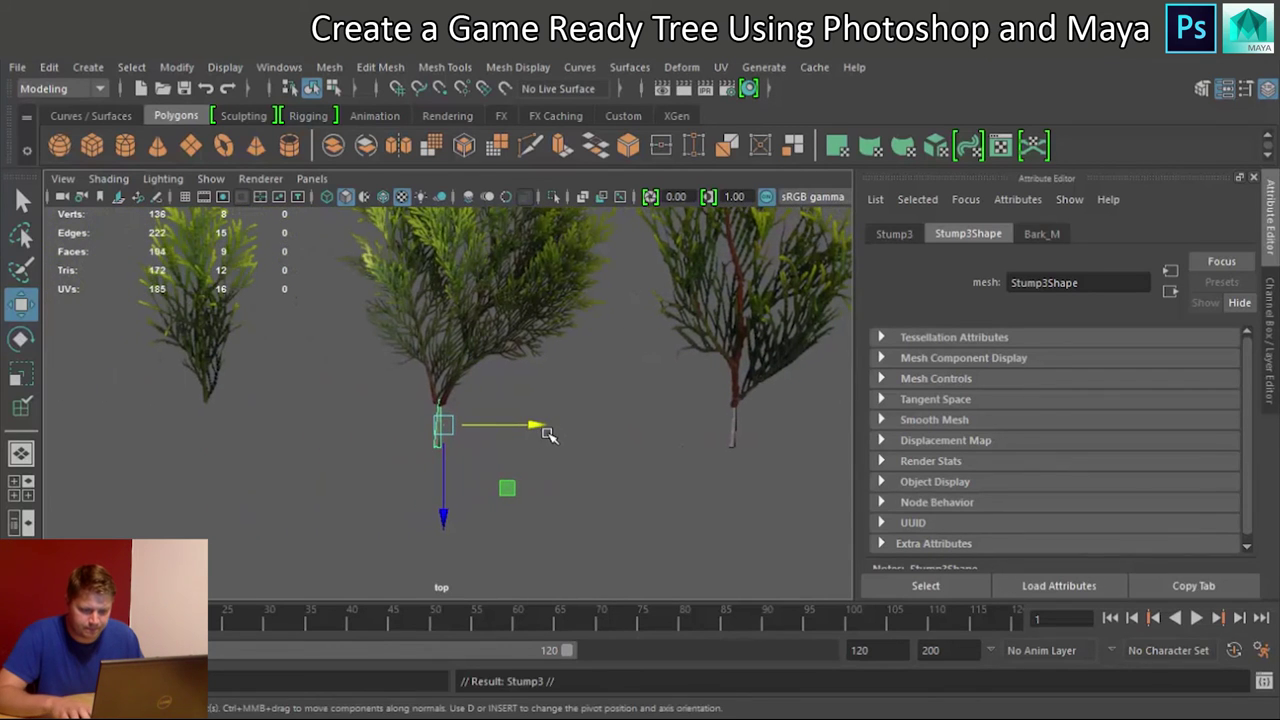
left_click_drag(529, 427, 306, 427)
Step: Examine in the top view how the stumps meet the bases of the four branch cards
scroll(532, 396, "down", 3)
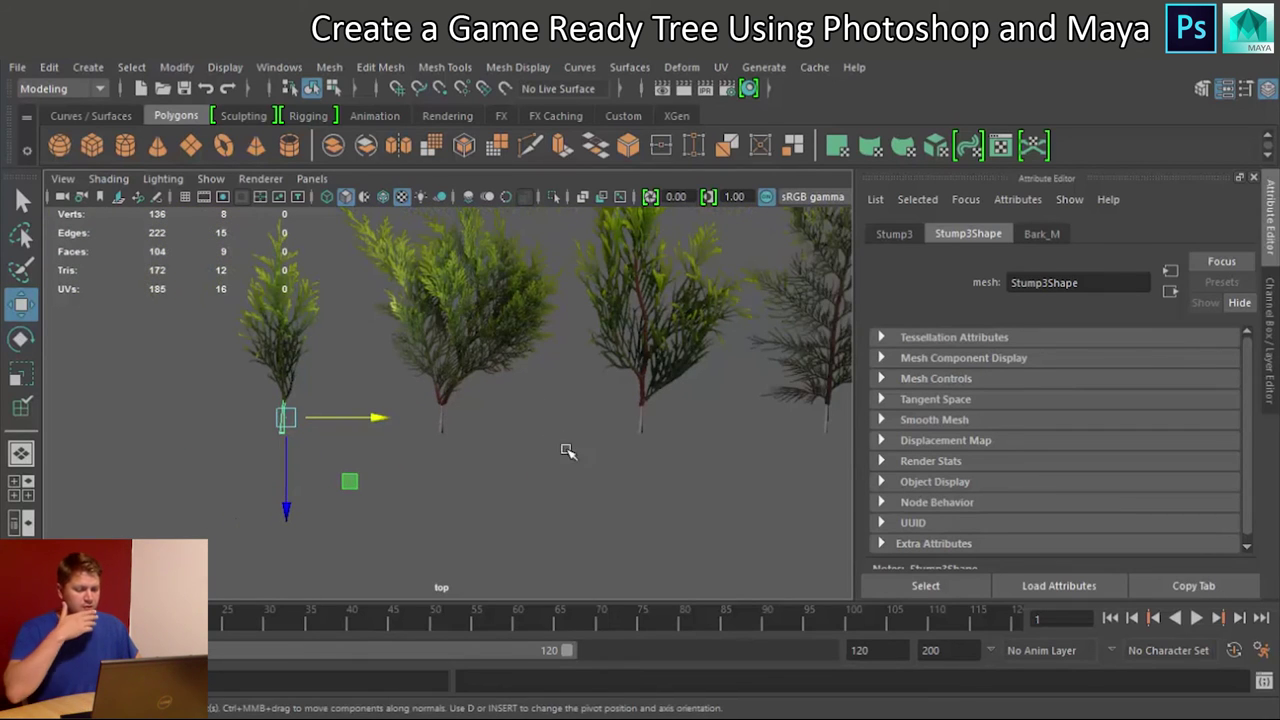
scroll(651, 452, "up", 2)
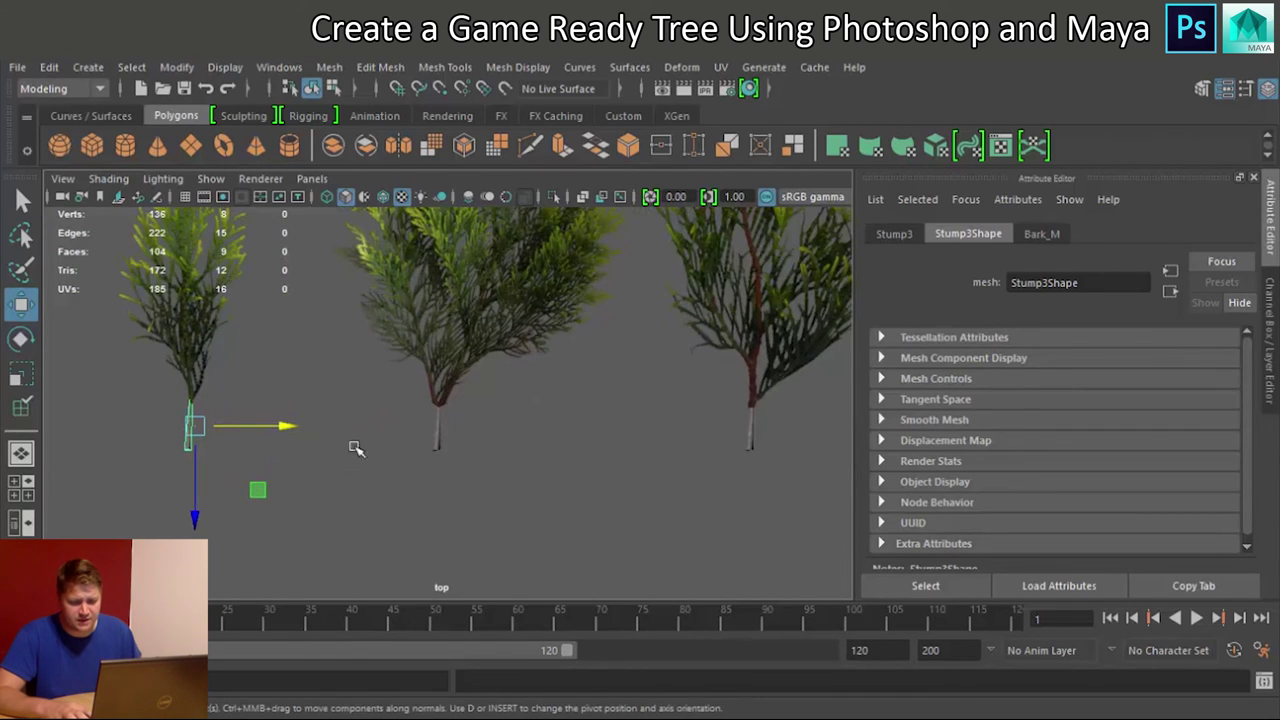
scroll(431, 412, "up", 3)
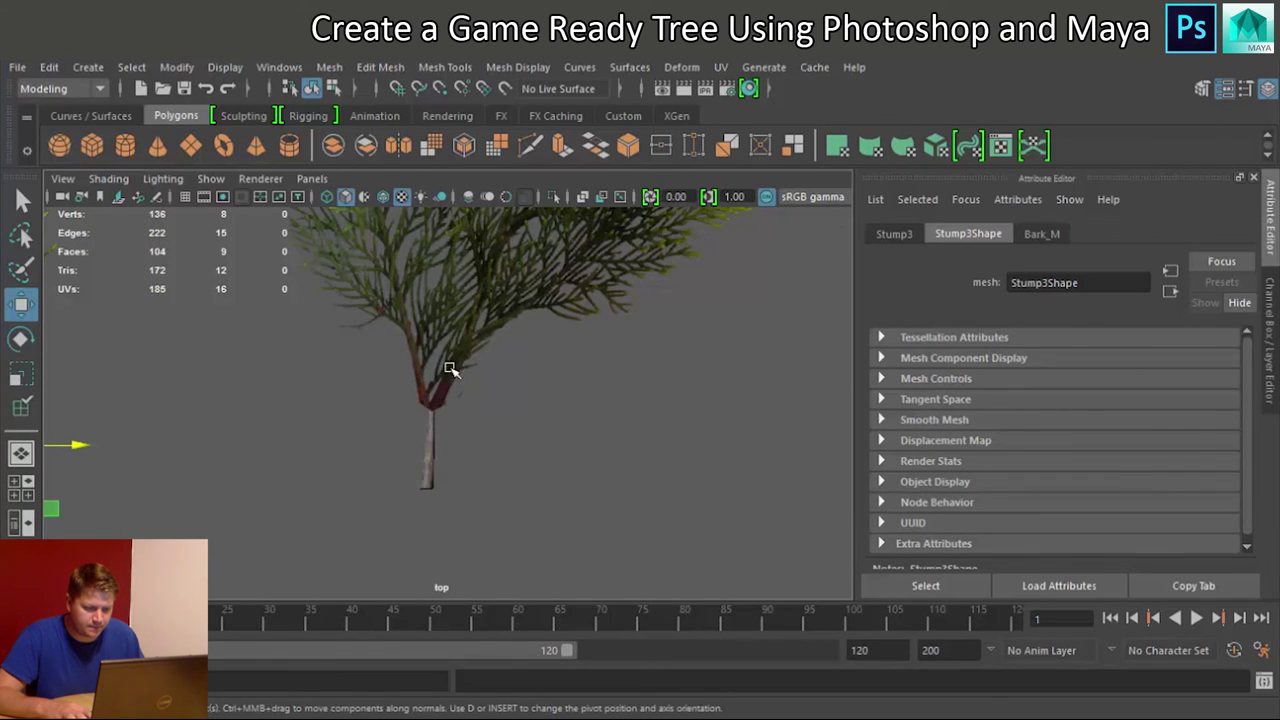
scroll(618, 402, "down", 5)
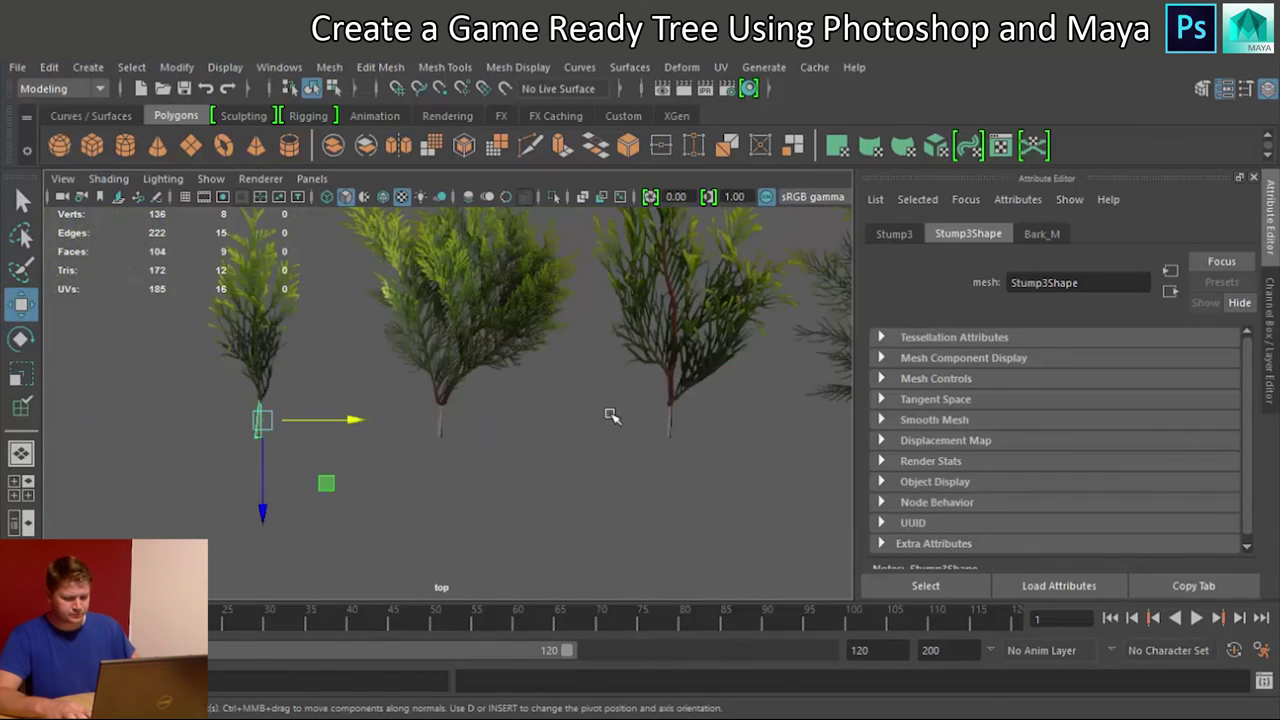
scroll(683, 417, "down", 3)
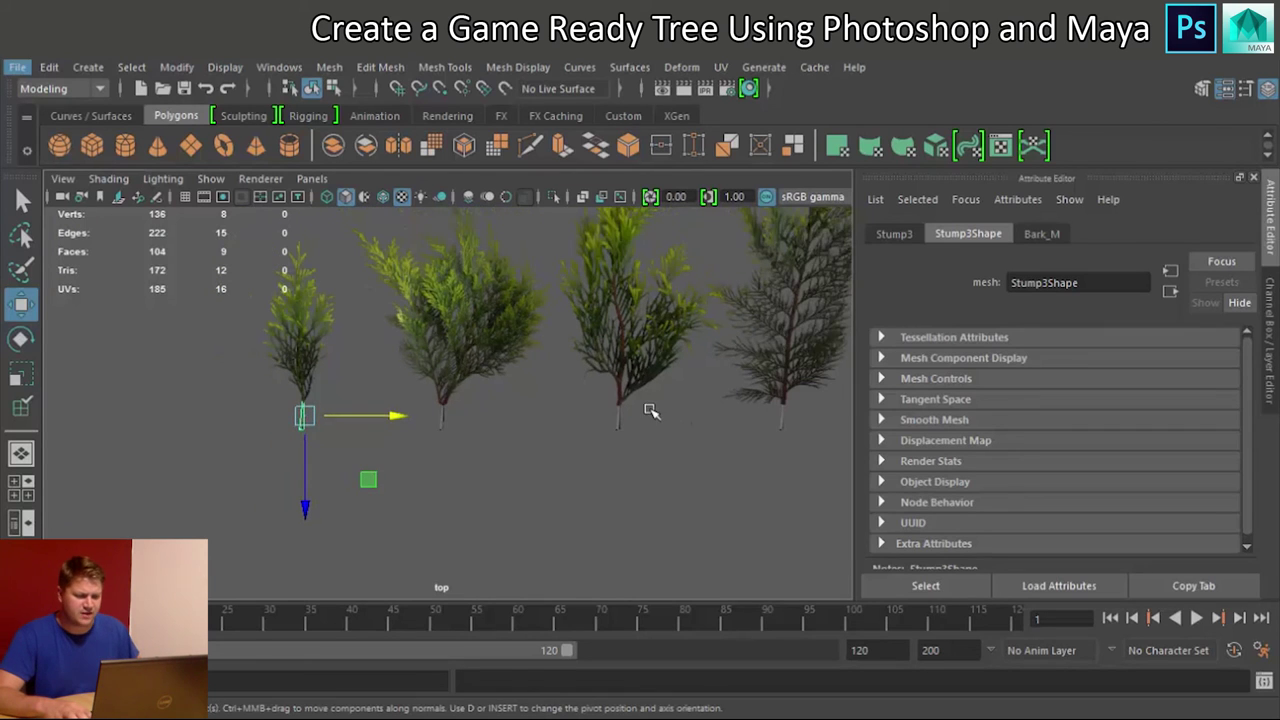
scroll(540, 429, "up", 3)
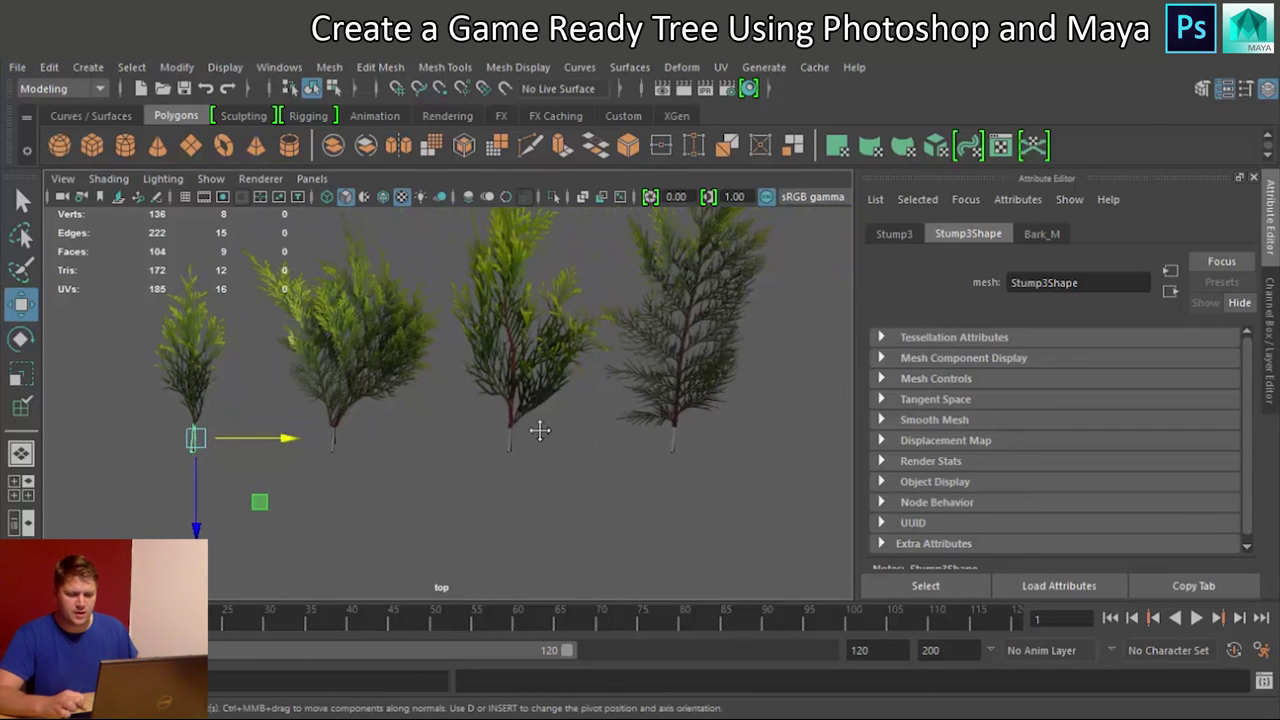
scroll(540, 432, "up", 2)
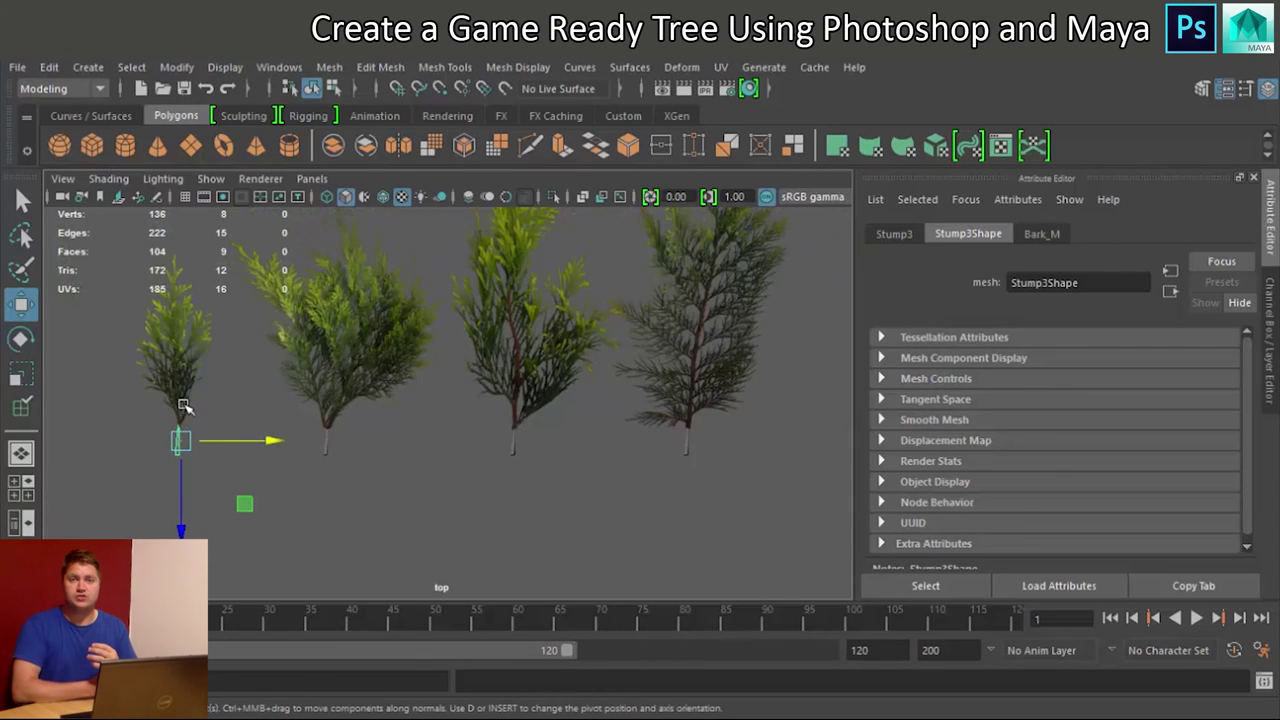
Step: Combine the smallest branch card and its stump into one mesh and center the mesh's pivot
left_click_drag(112, 274, 212, 470)
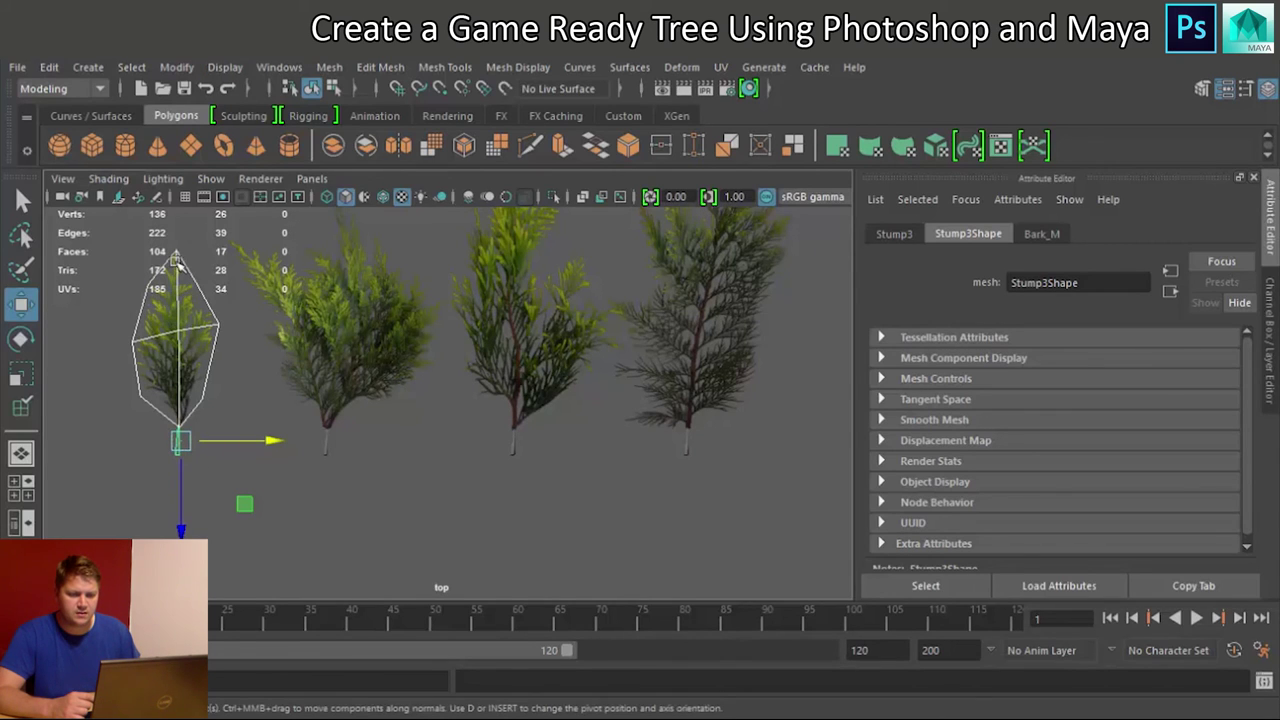
left_click(329, 67)
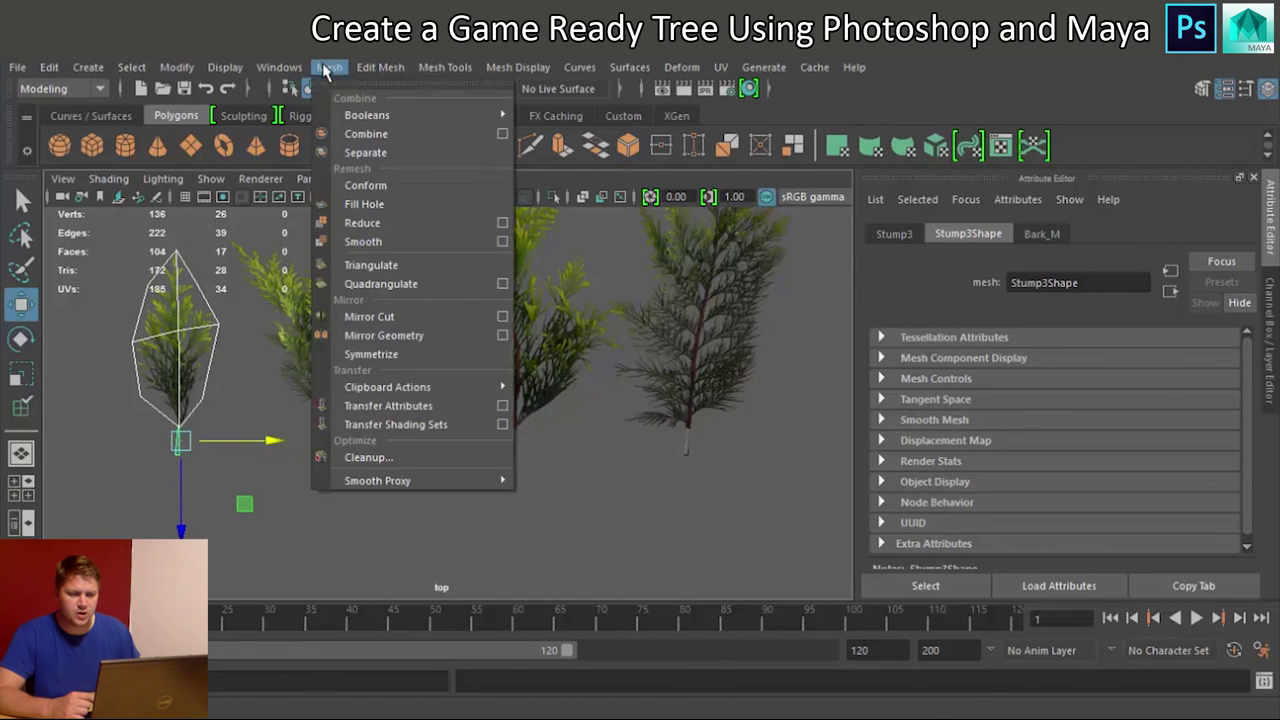
left_click(374, 138)
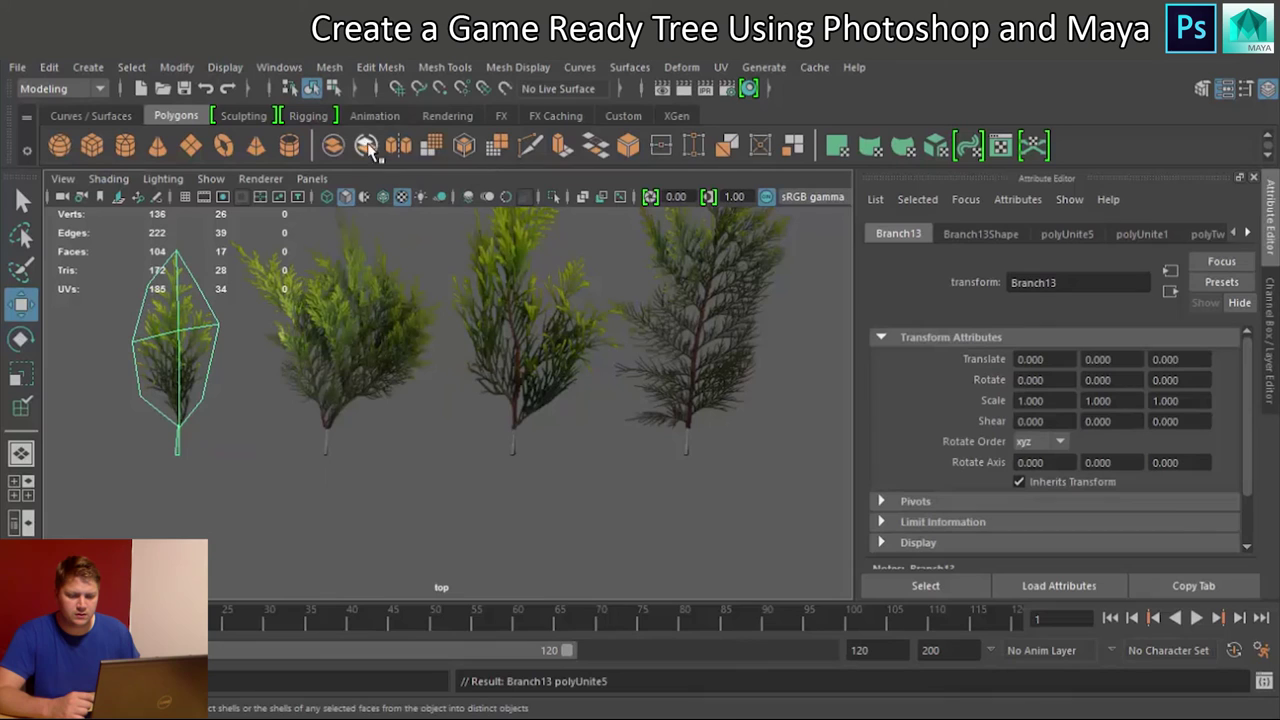
left_click(176, 67)
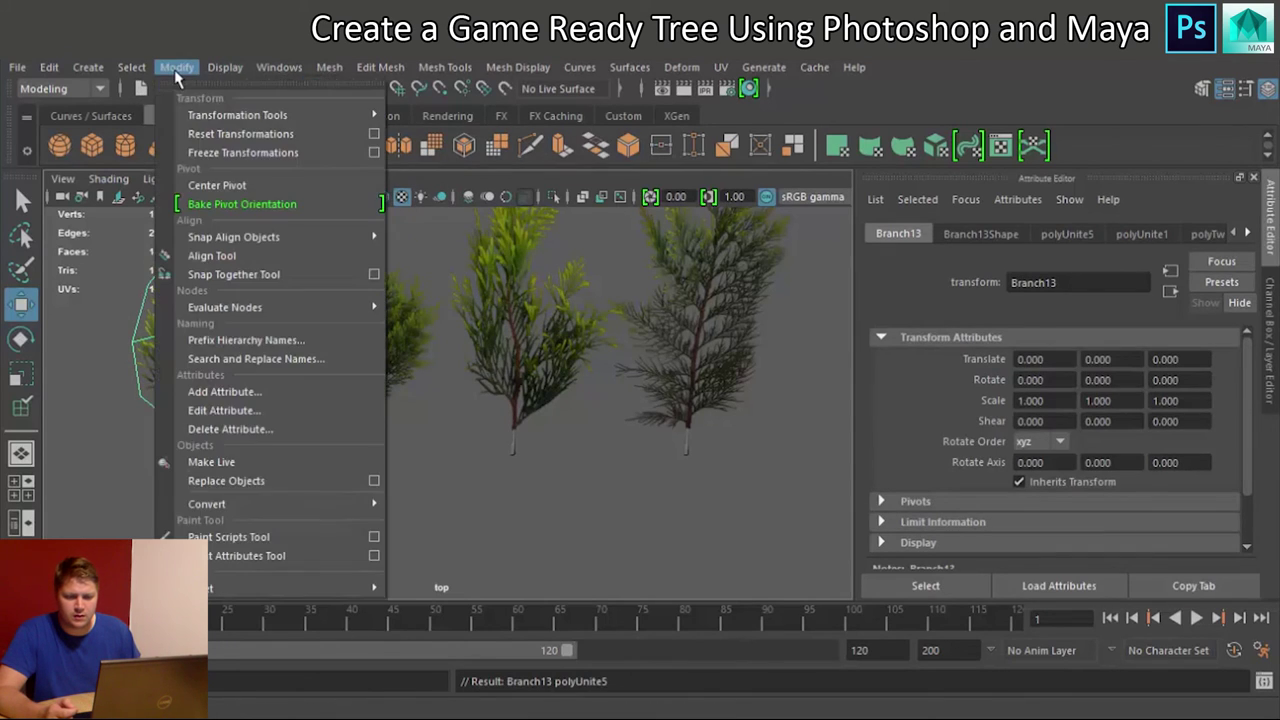
left_click(217, 185)
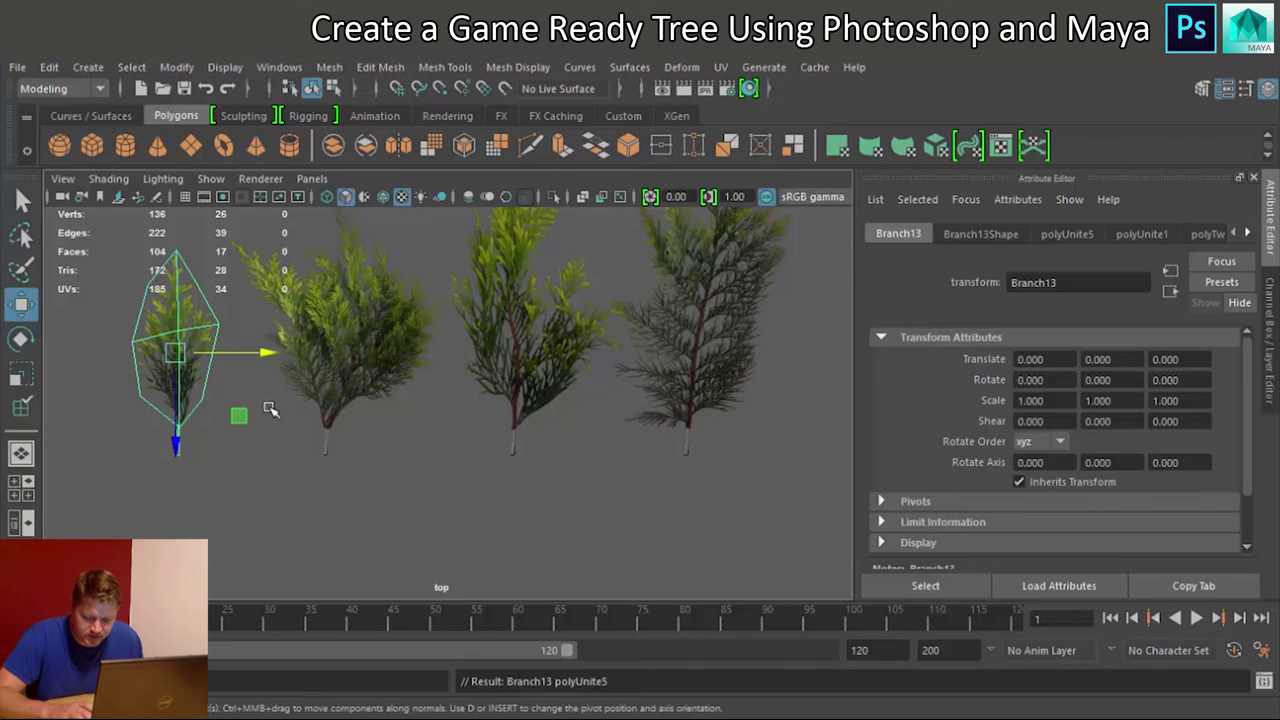
Step: In the top view, snap the smallest branch's pivot to the vertex at the outer end of its stump
key("d")
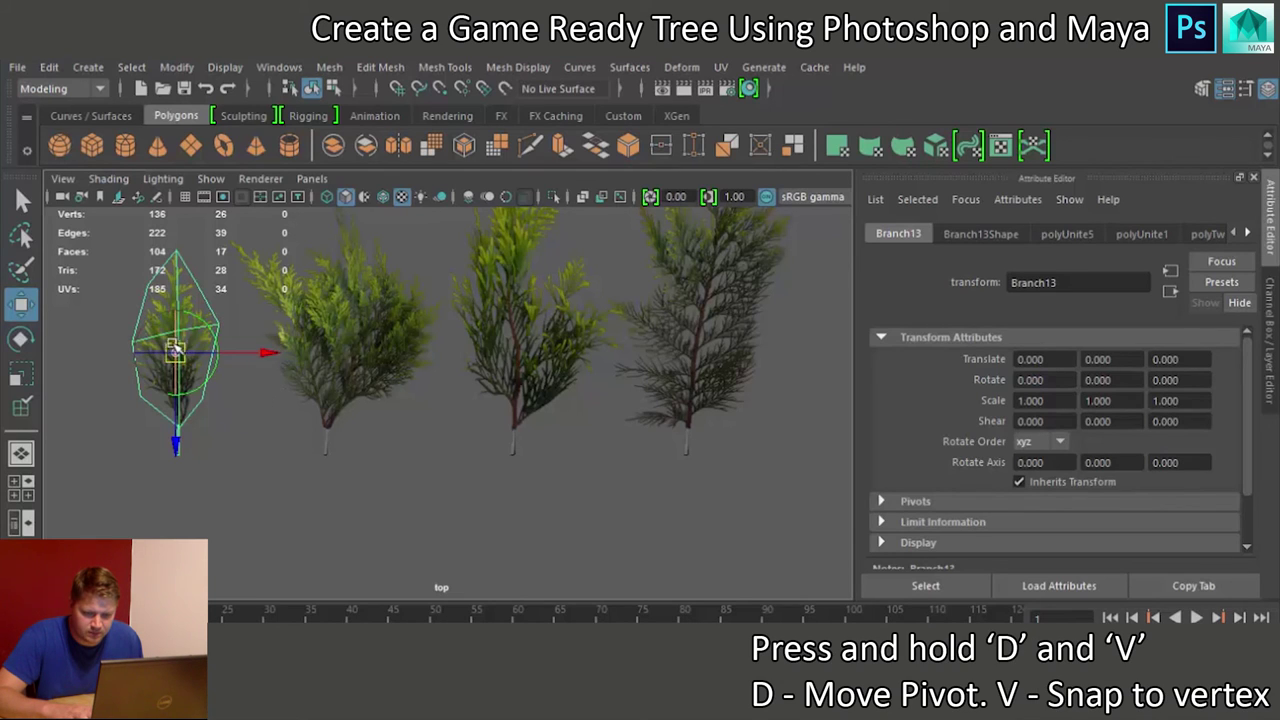
key("v")
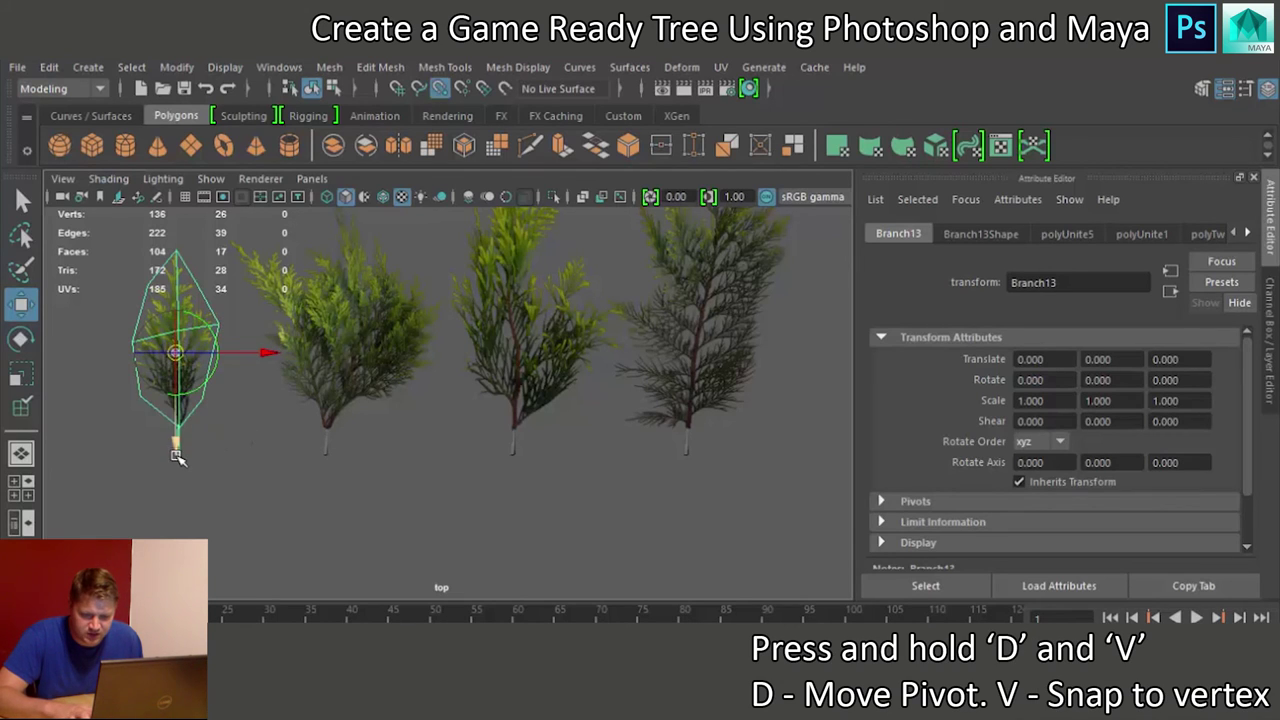
left_click_drag(176, 455, 177, 488)
left_click_drag(264, 458, 176, 462)
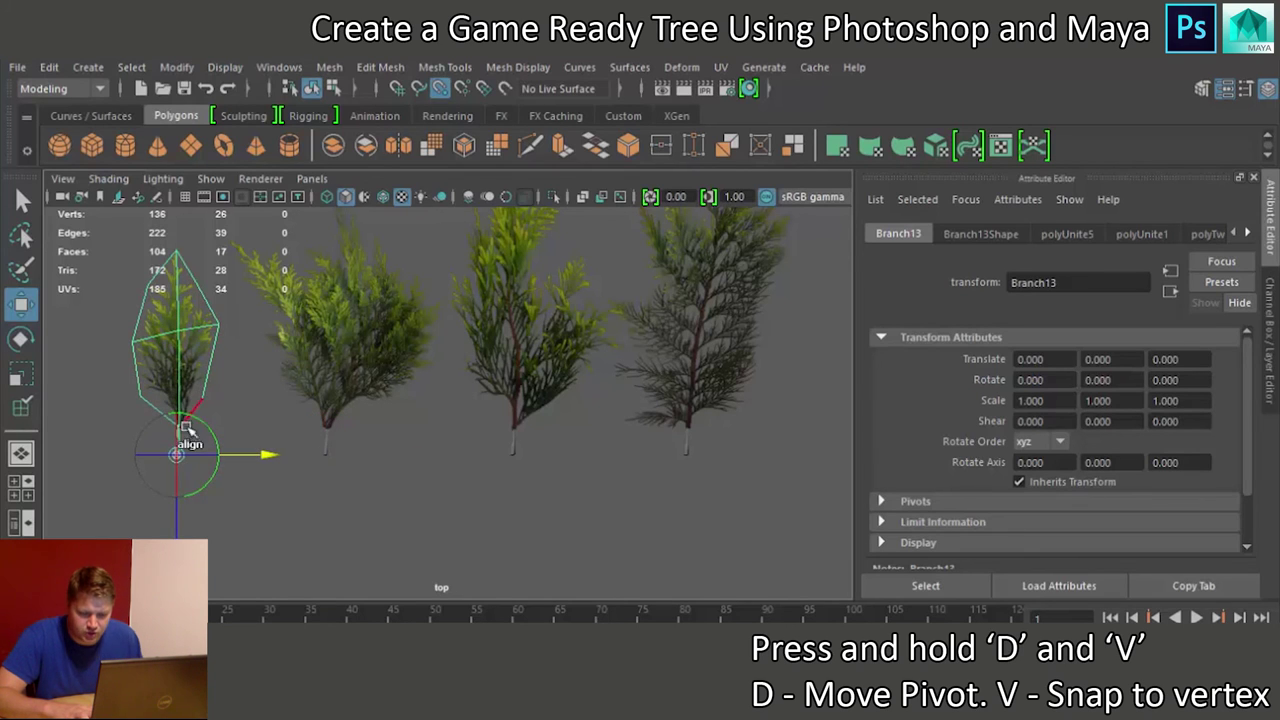
key("d")
Step: In the perspective view, snap the smallest branch's pivot vertically to the height of its stump end
key("space")
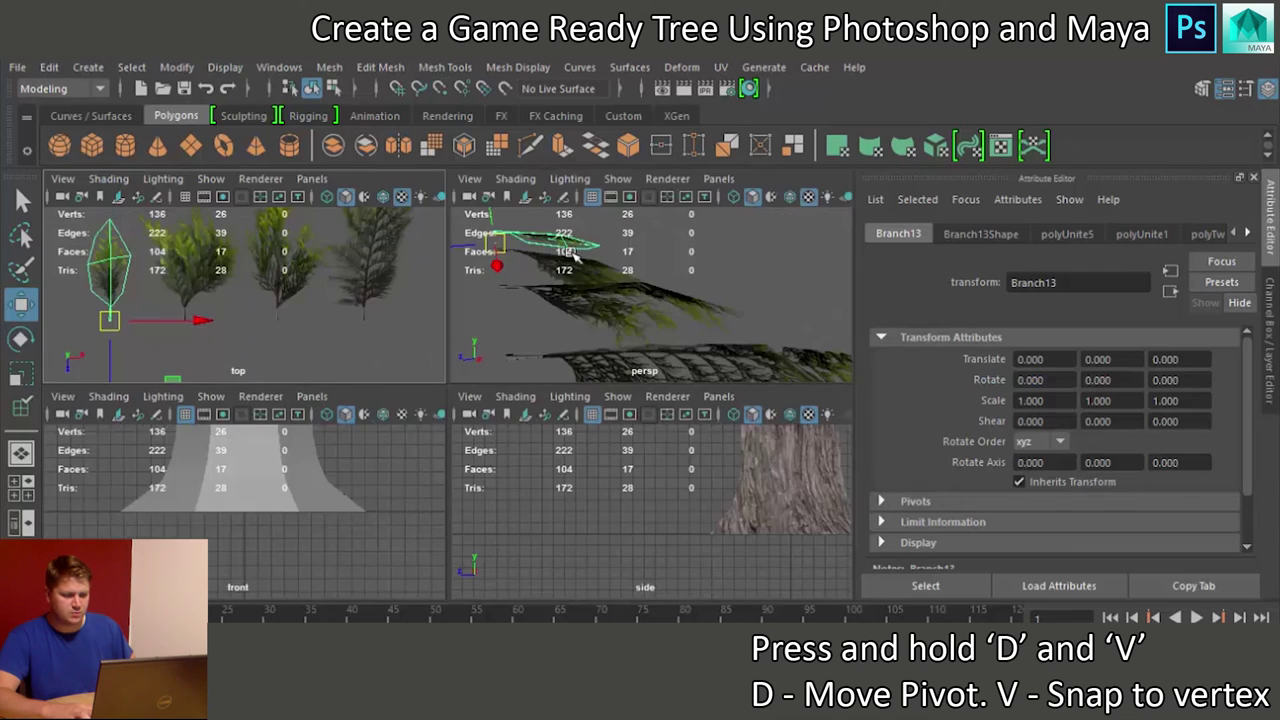
key("space")
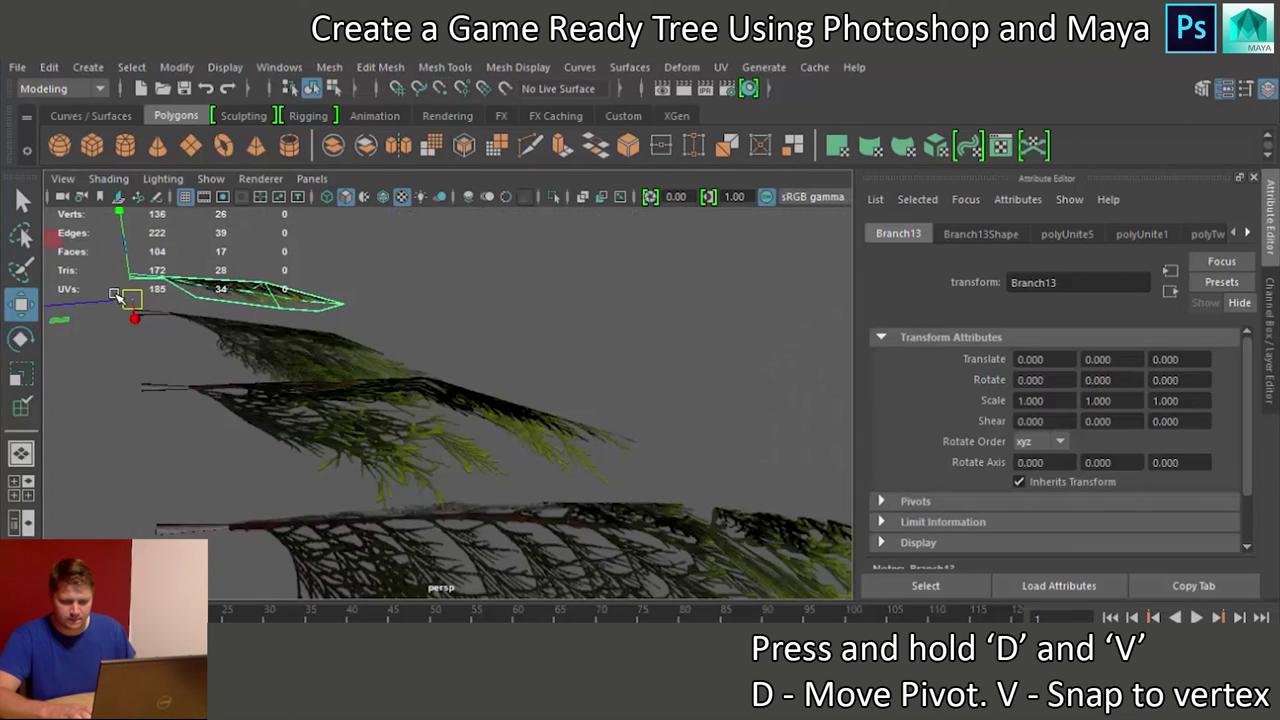
middle_click_drag(231, 340, 375, 411, "alt")
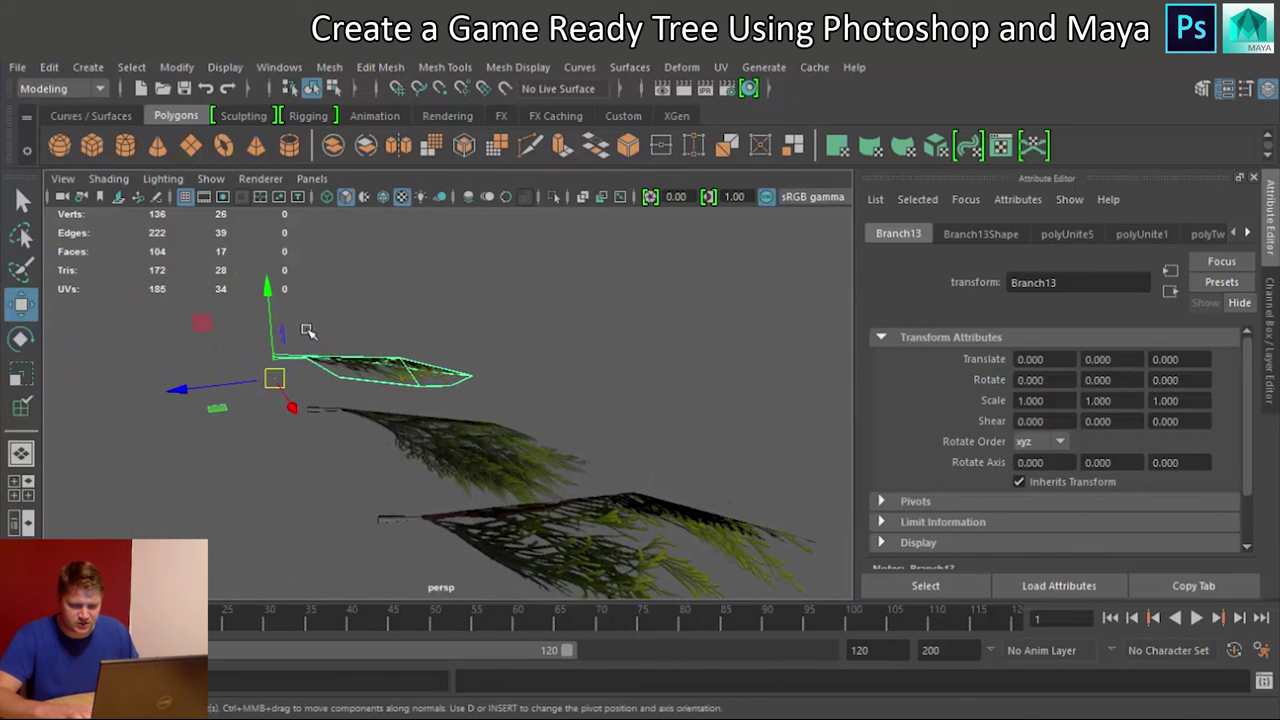
key("d")
key("v")
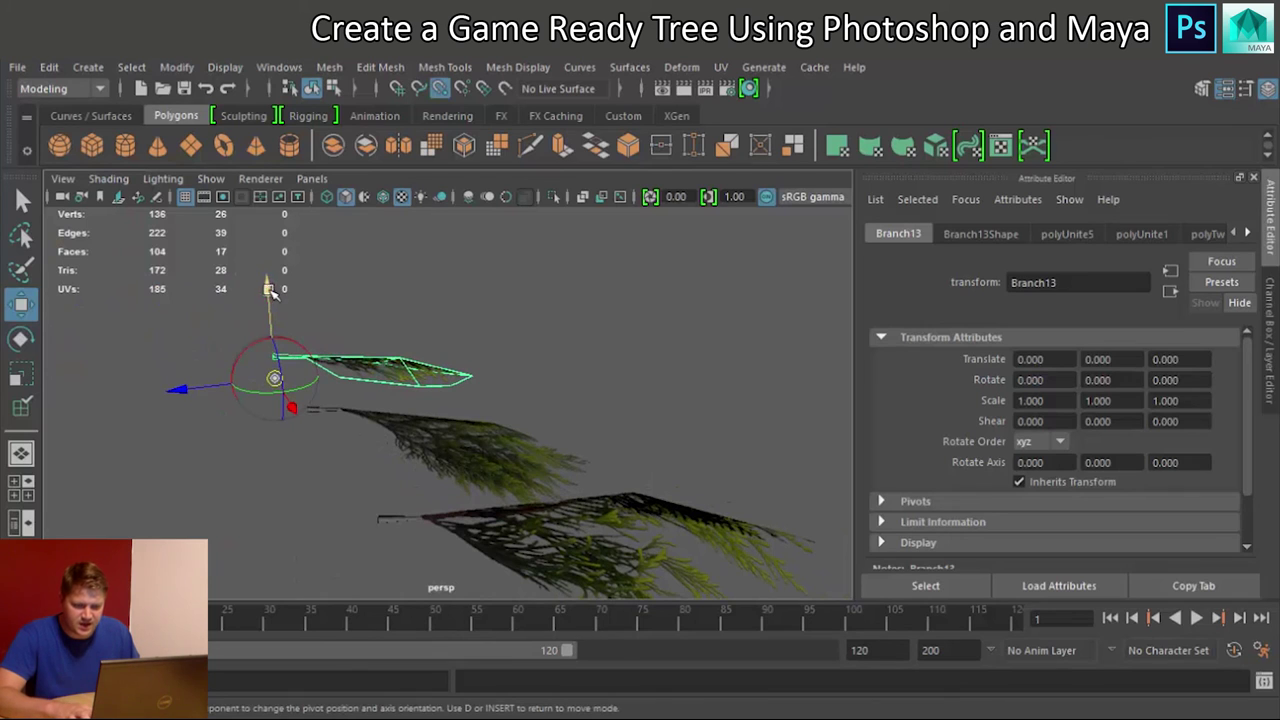
left_click_drag(268, 290, 265, 260)
key("d")
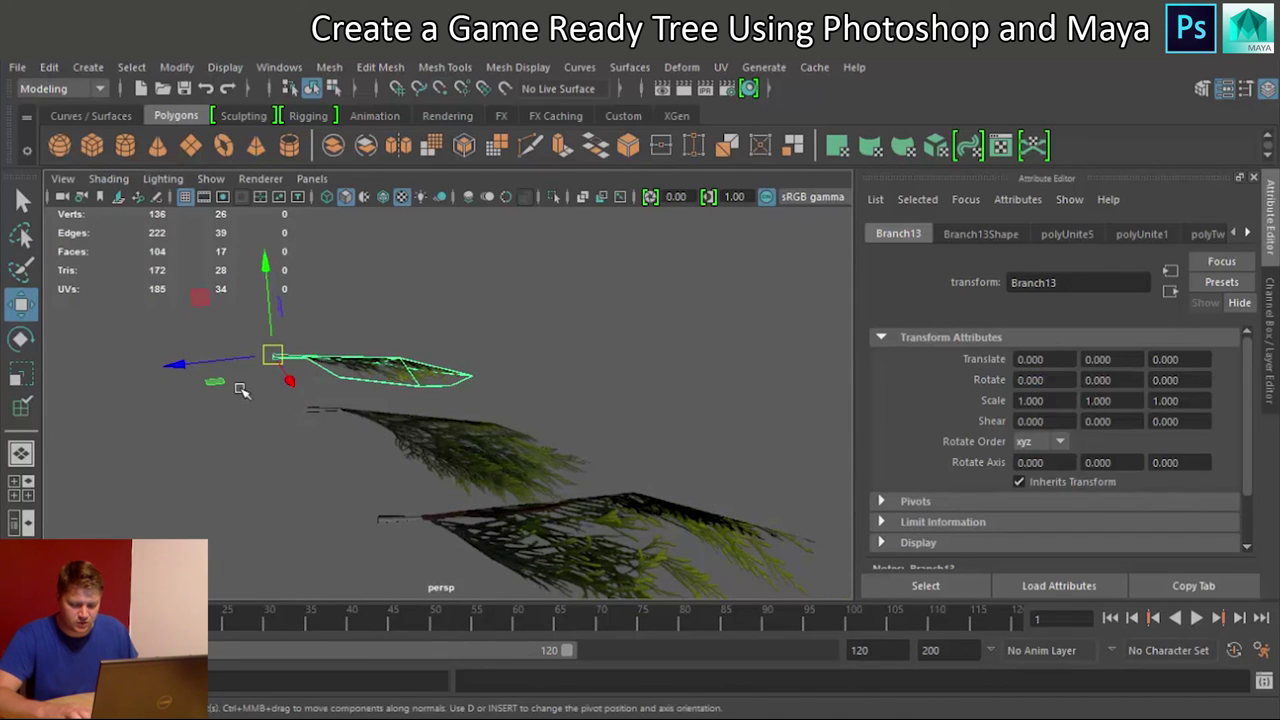
Step: Test the smallest branch's new pivot by rotating it about 22.7 degrees around Y, and undo the rotation
left_click_drag(241, 390, 406, 436, "alt")
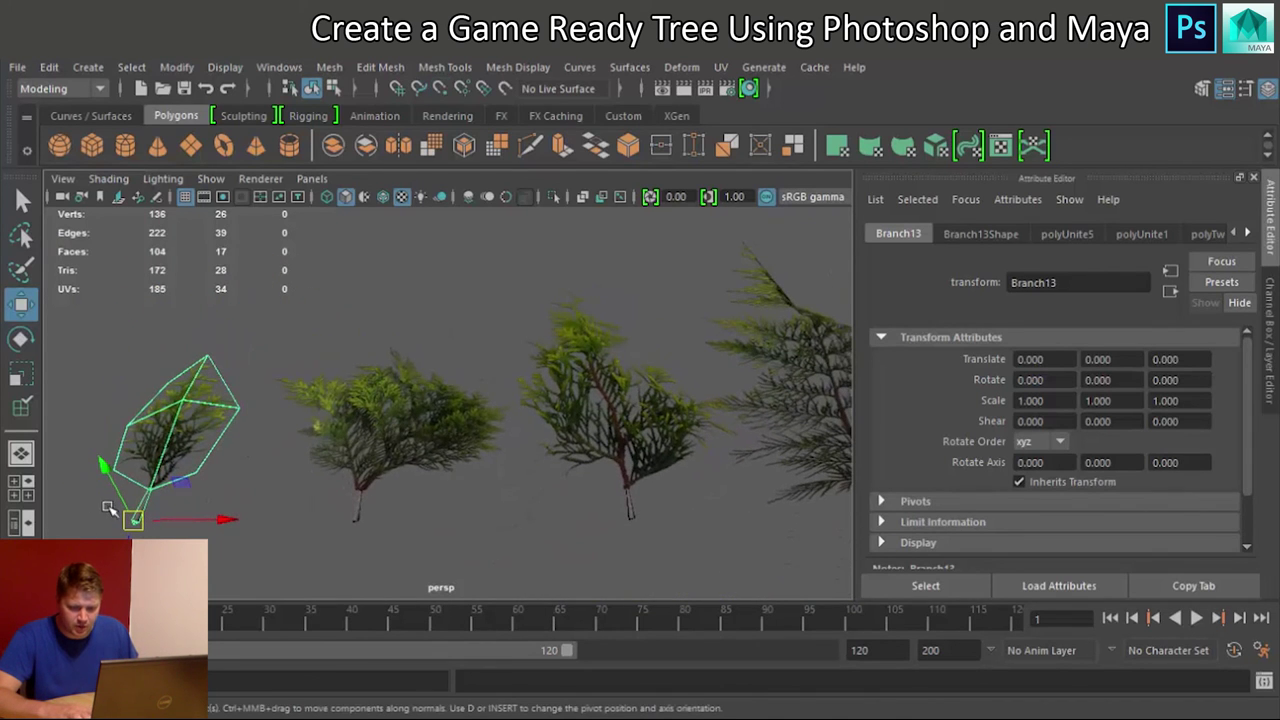
key("e")
mouse_move(190, 583)
left_mouse_down()
mouse_move(209, 536)
mouse_move(202, 580)
mouse_move(145, 602)
mouse_move(206, 587)
left_mouse_up()
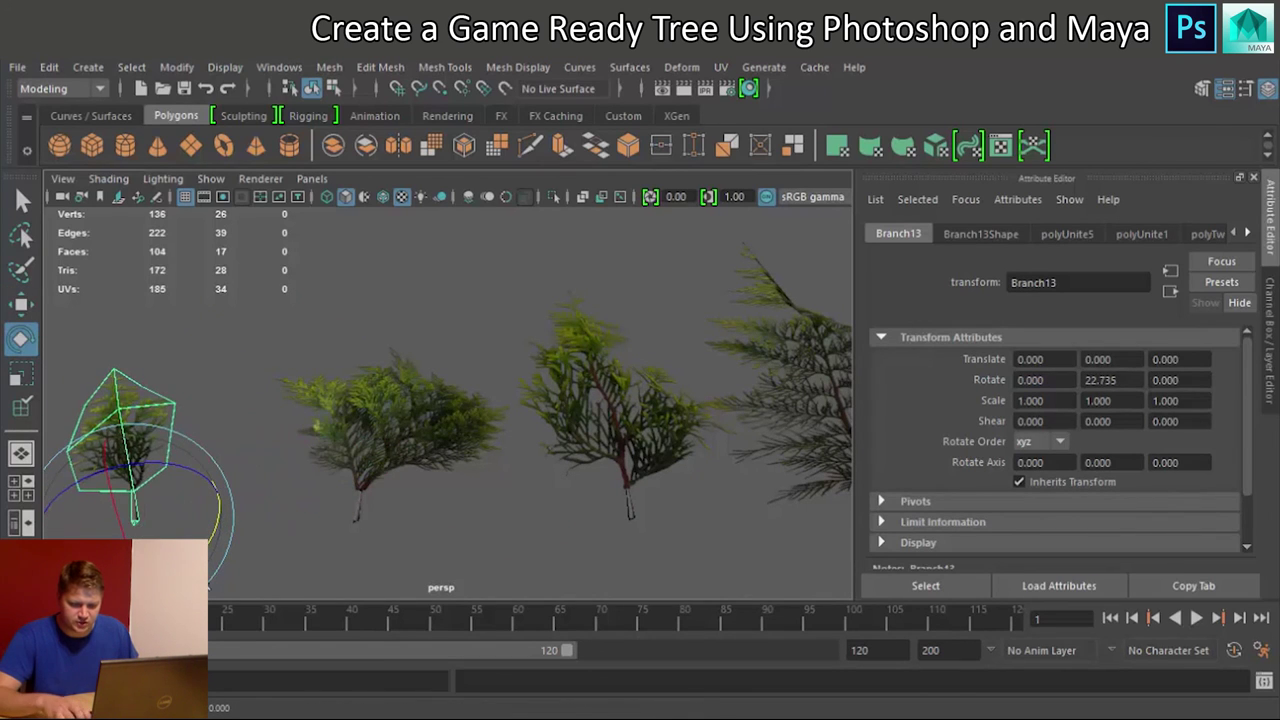
key("ctrl+z")
Step: Combine the second-smallest branch card and its stump into one mesh and center the mesh's pivot
left_click_drag(353, 350, 357, 562)
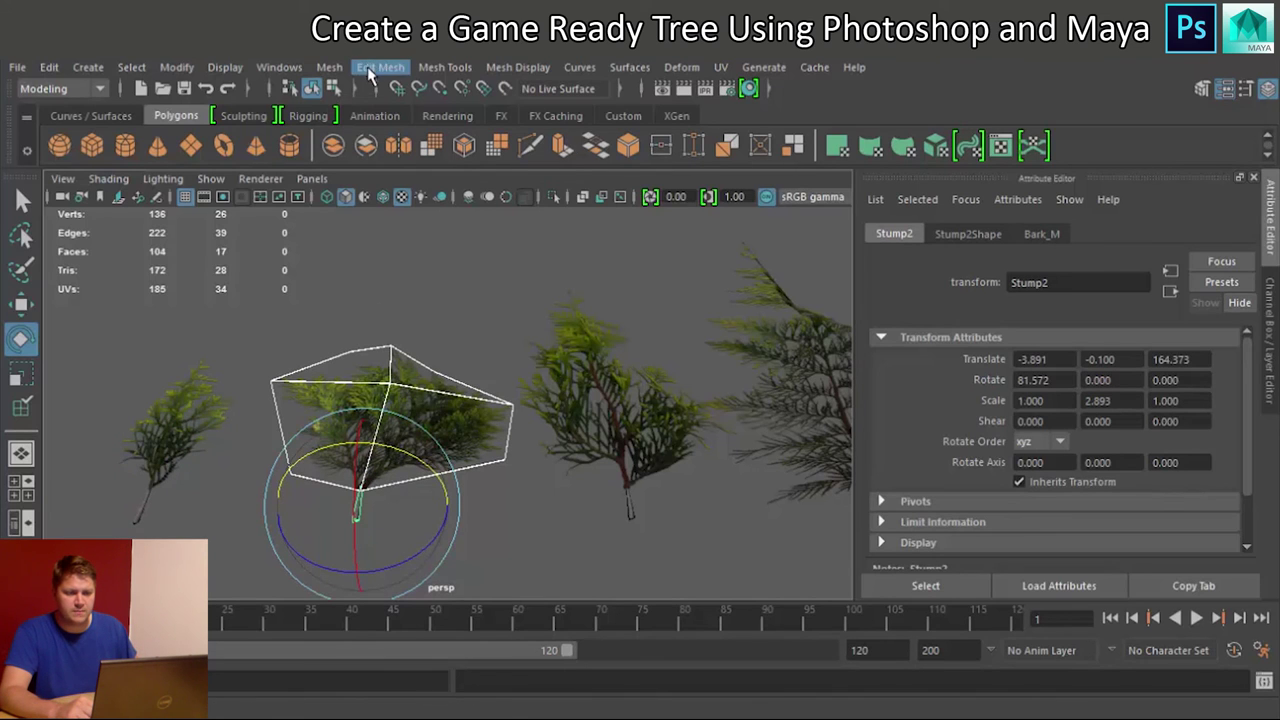
left_click(329, 67)
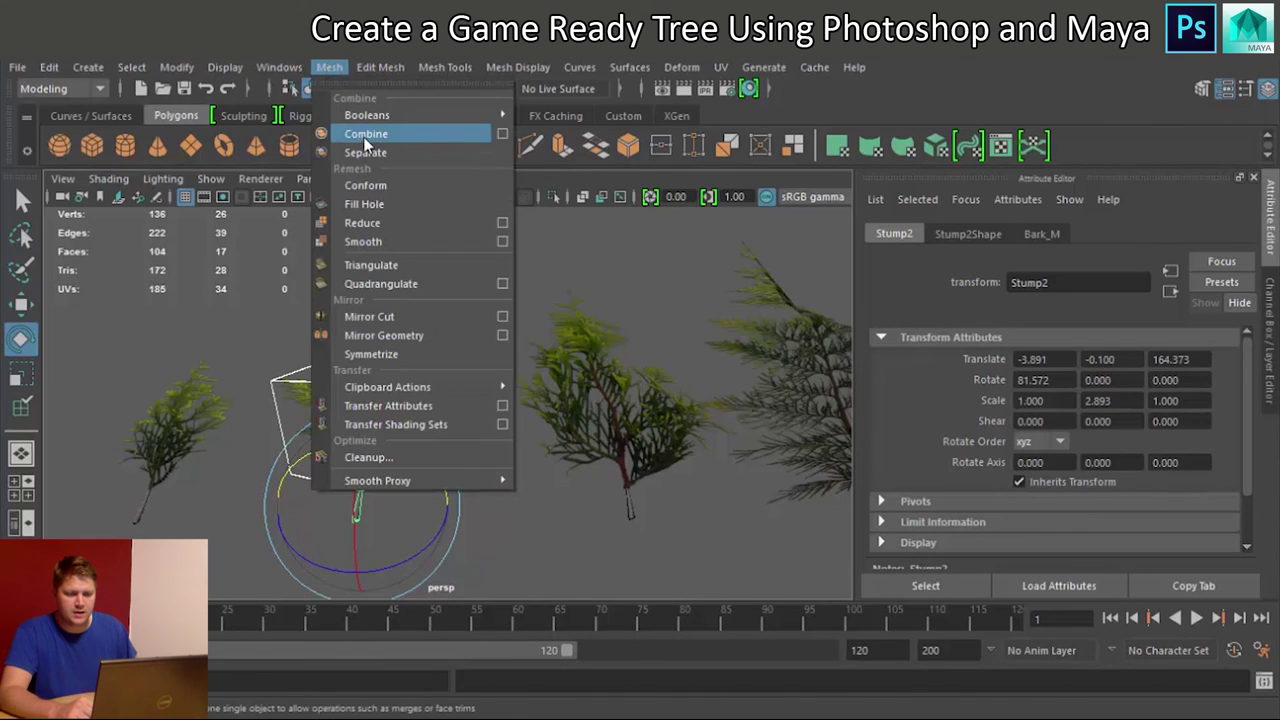
left_click(365, 137)
left_click(176, 68)
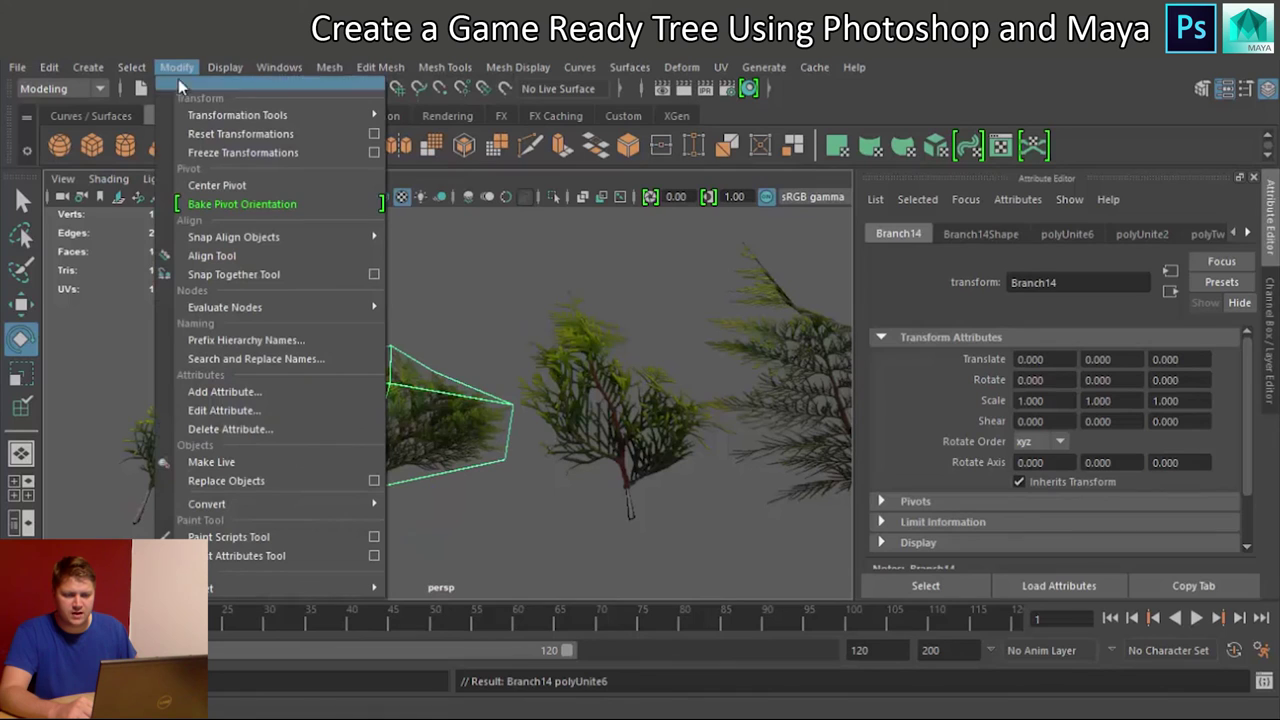
left_click(219, 177)
Step: Snap the second-smallest branch's pivot to the outer end of its stump, aligning it both horizontally and in height
key("d")
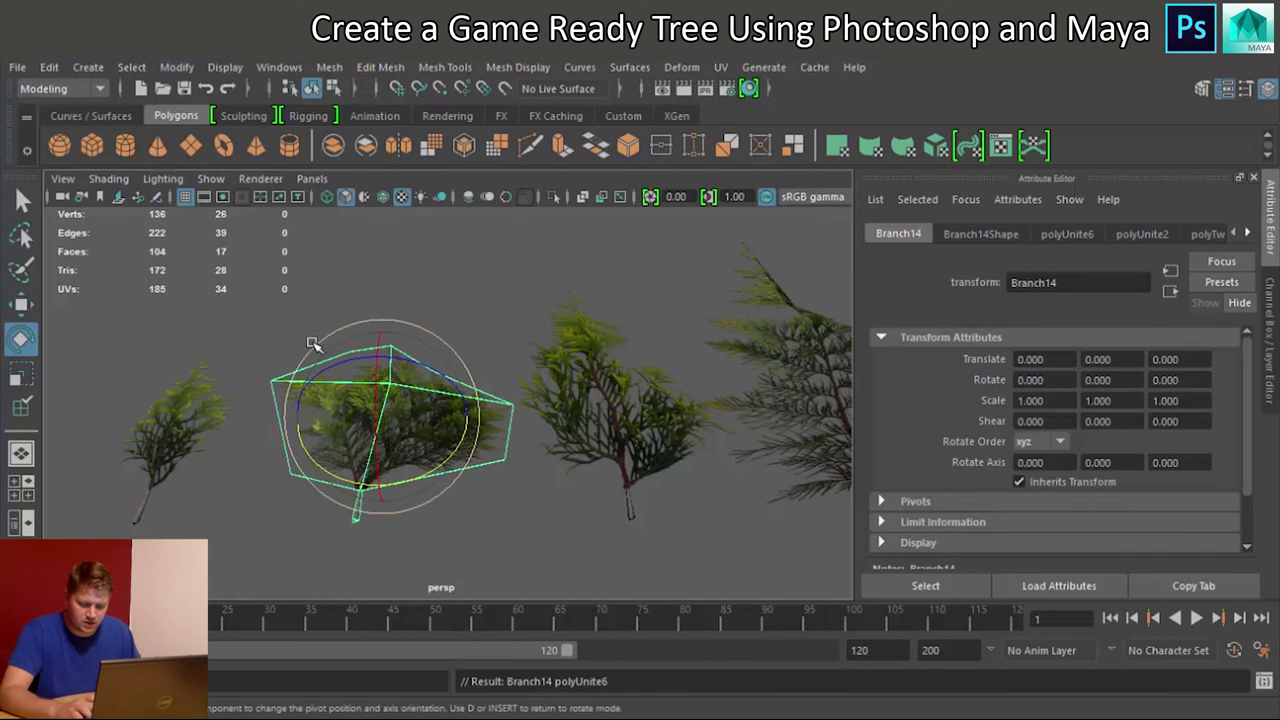
left_click_drag(392, 490, 378, 530)
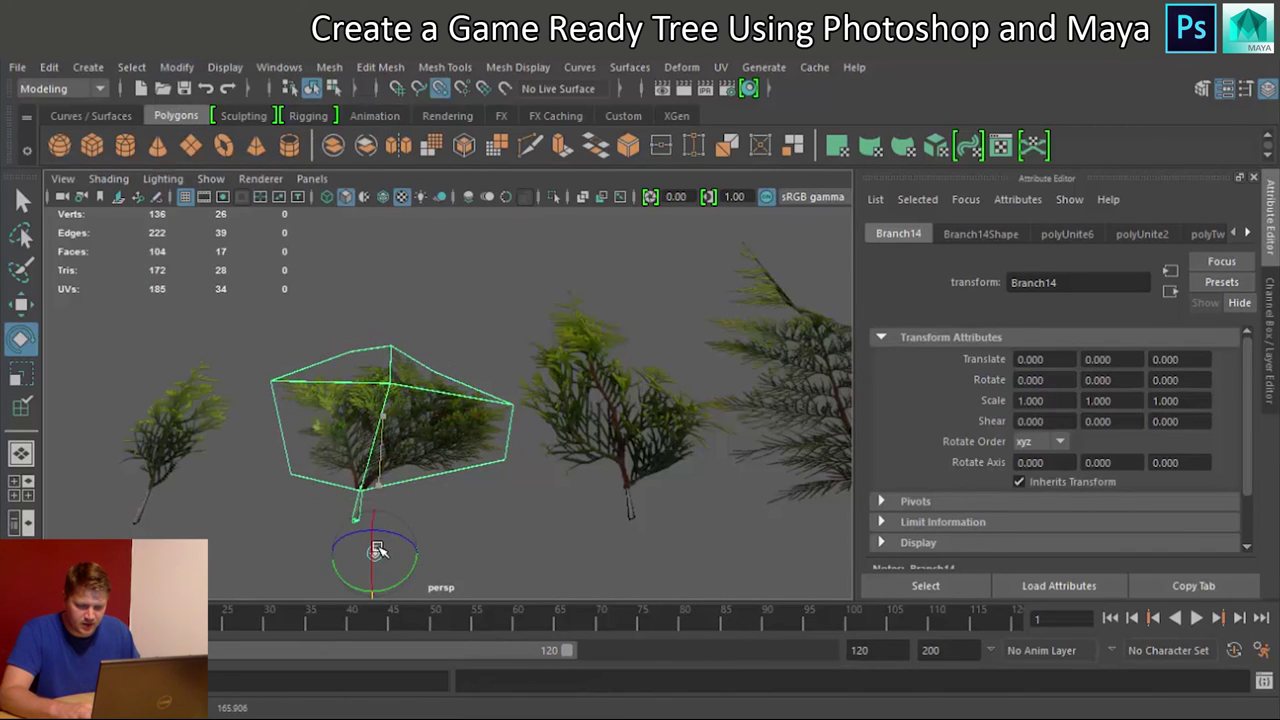
left_click_drag(460, 553, 364, 456)
key("d")
key("d")
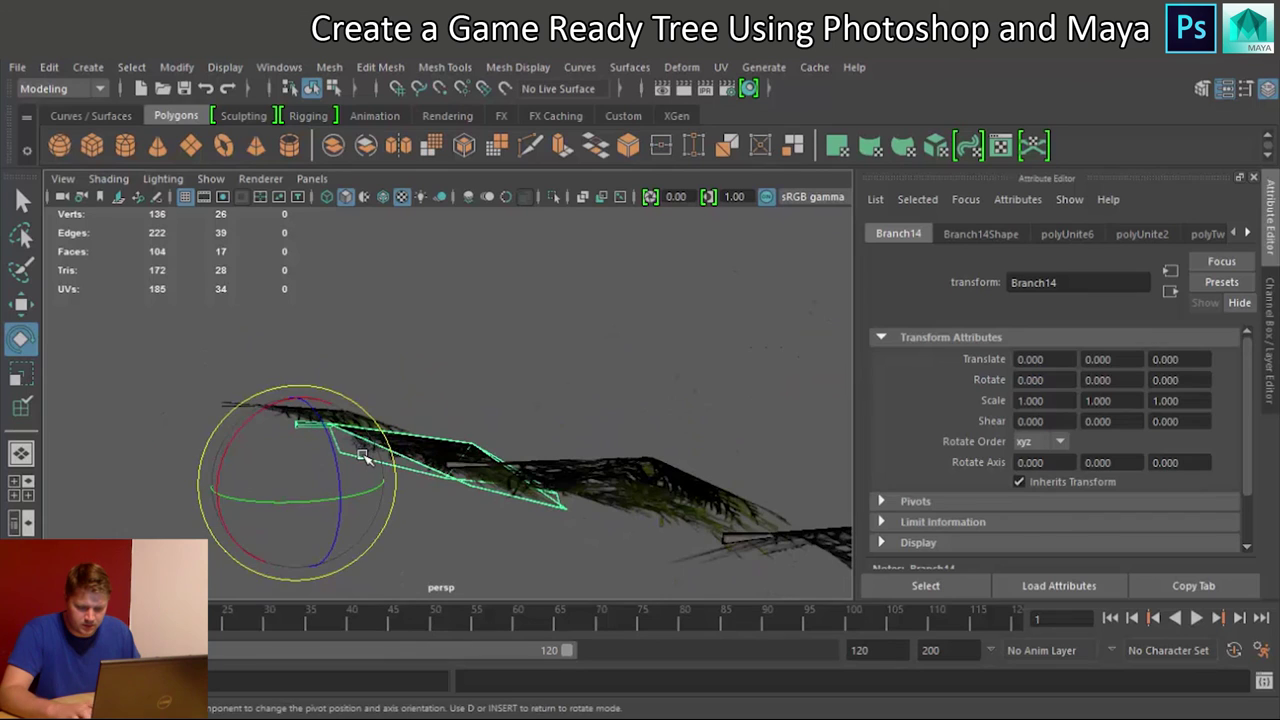
key("v")
left_click_drag(299, 380, 303, 360)
key("d")
left_click_drag(246, 446, 348, 494, "alt")
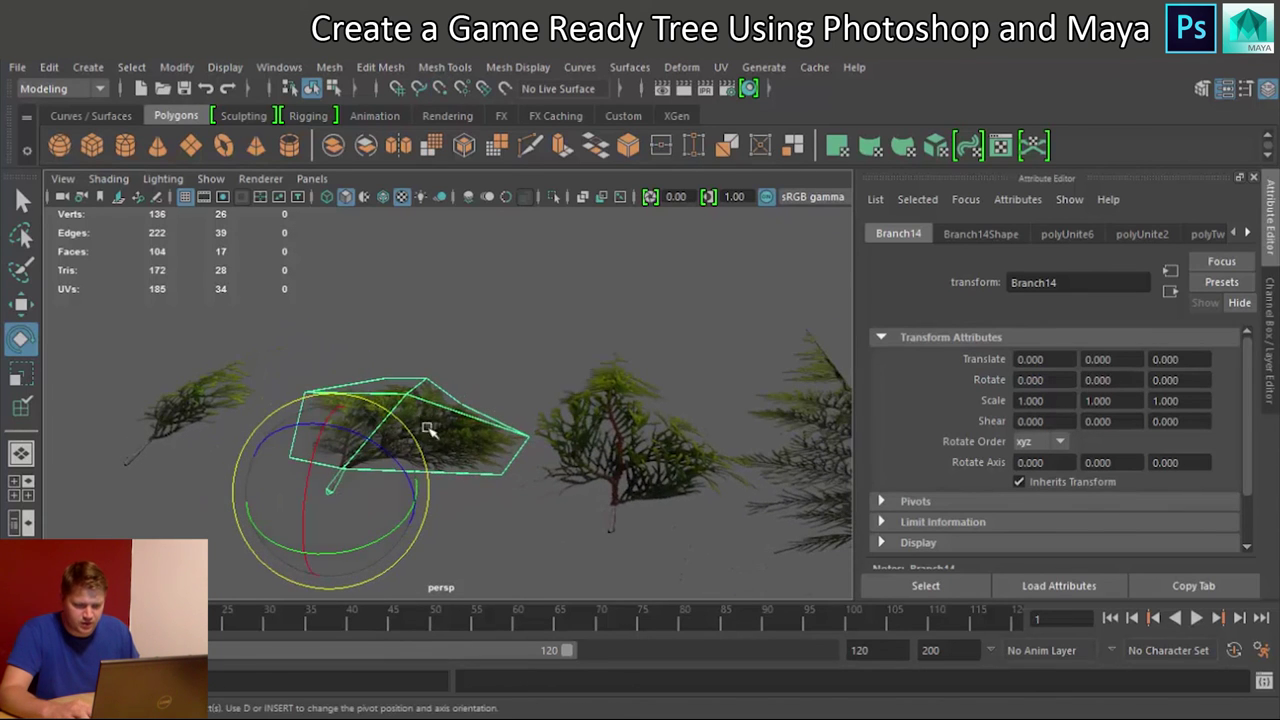
Step: Combine the second-largest branch card and its stump into one mesh and center the mesh's pivot
left_click_drag(622, 540, 622, 540)
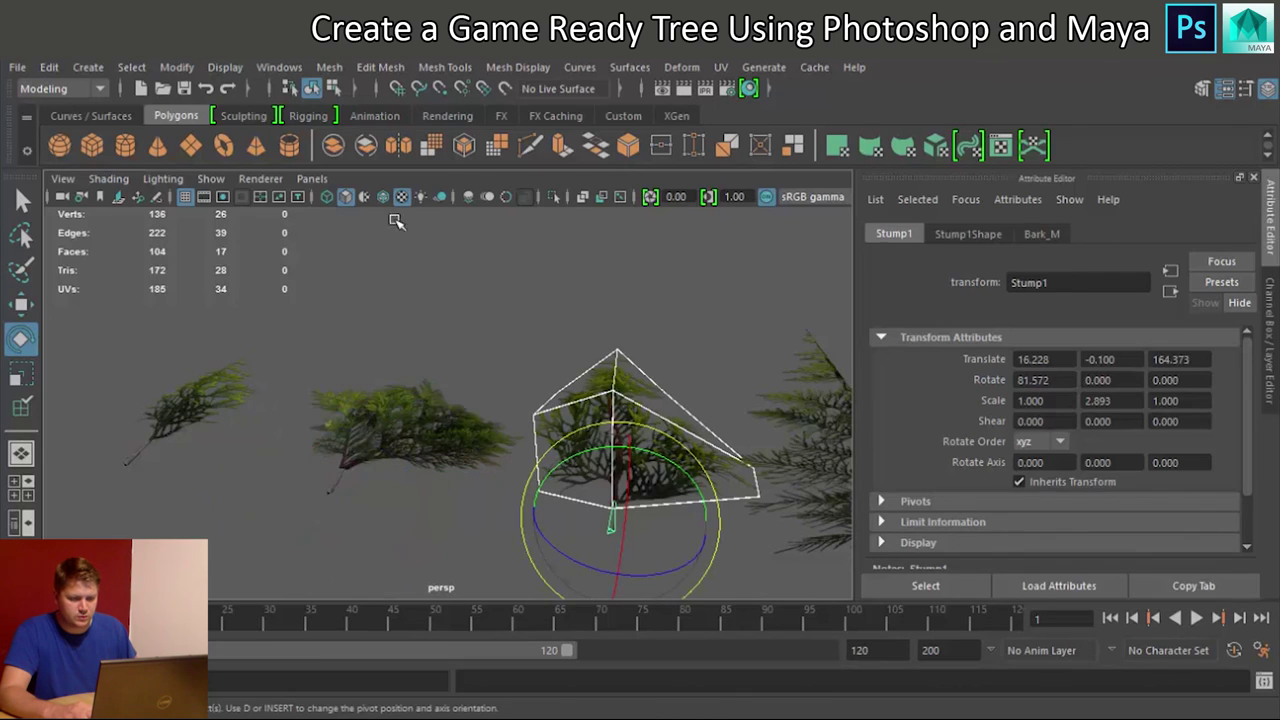
left_click(329, 67)
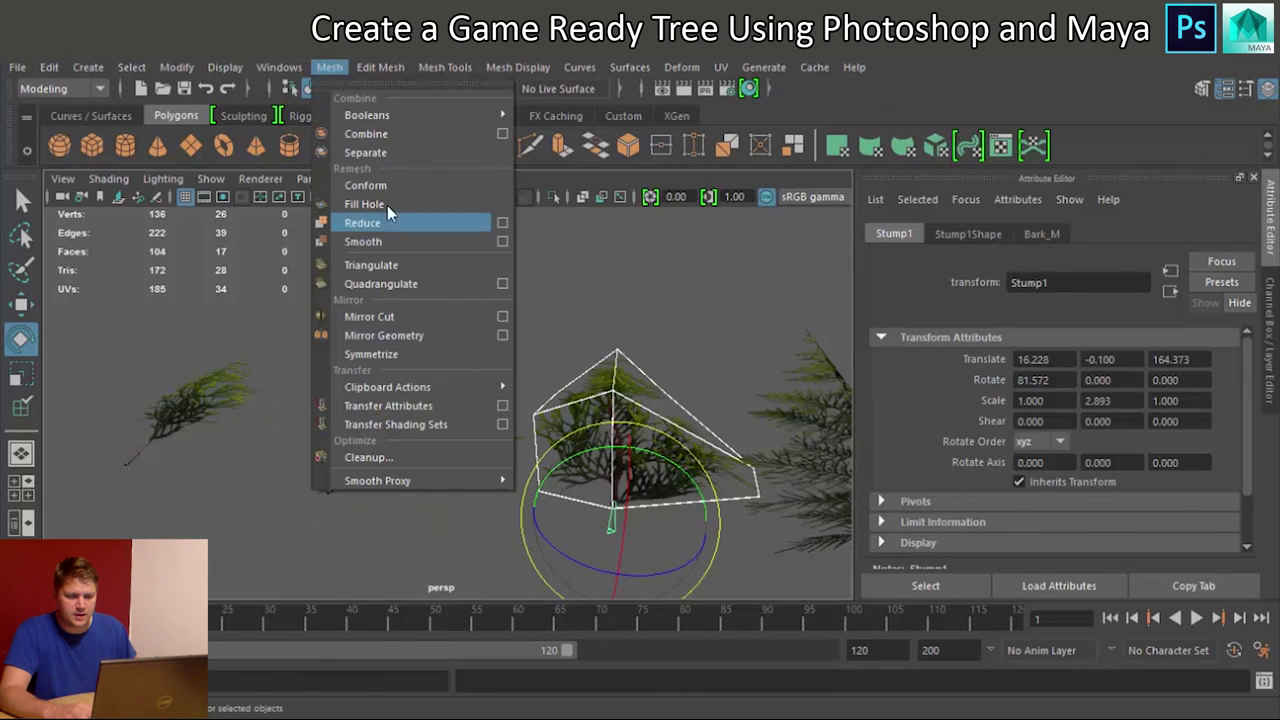
left_click(376, 136)
left_click(177, 67)
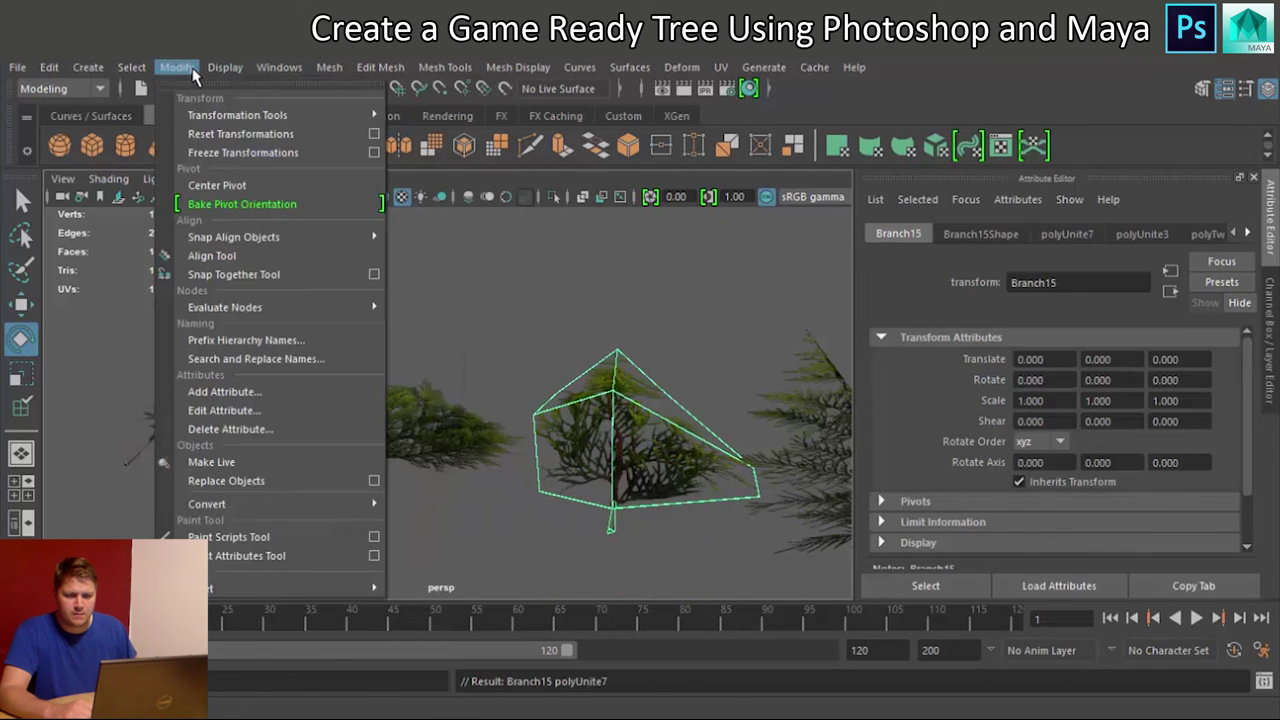
left_click(237, 187)
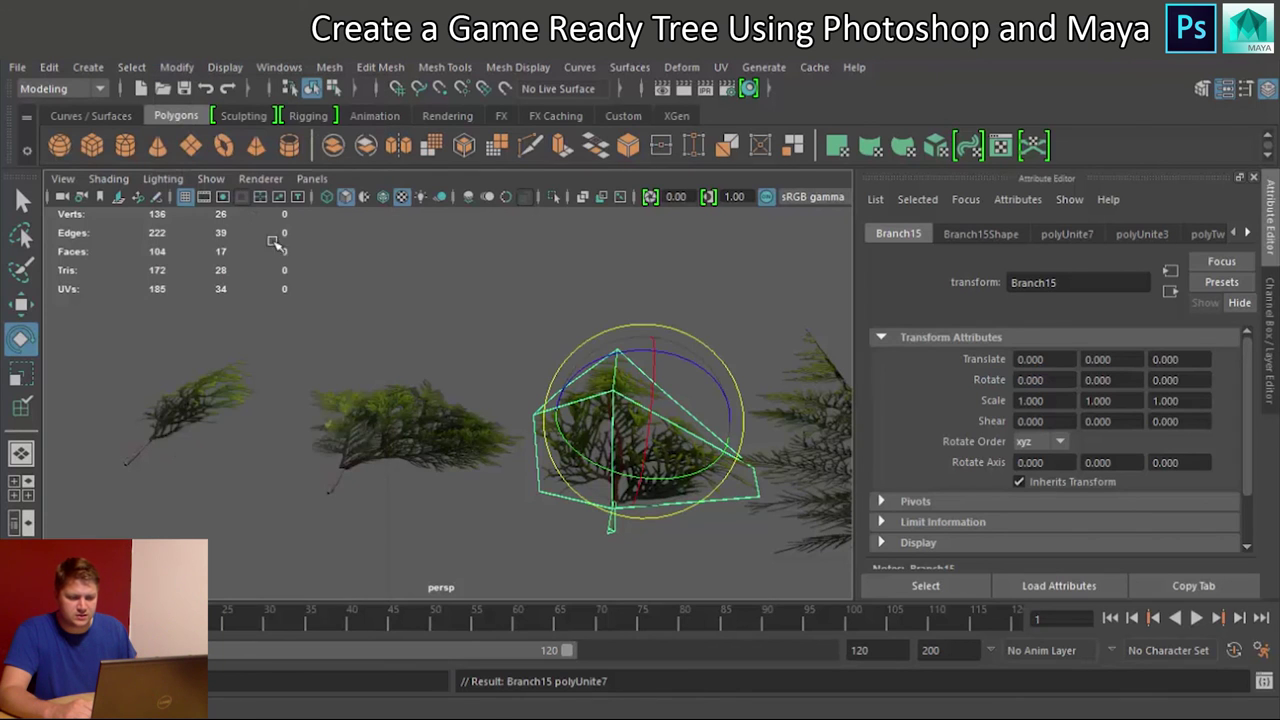
Step: Move the second-largest branch's pivot onto the outer end vertex of its stump using vertex snapping along each axis
key("d")
key("v")
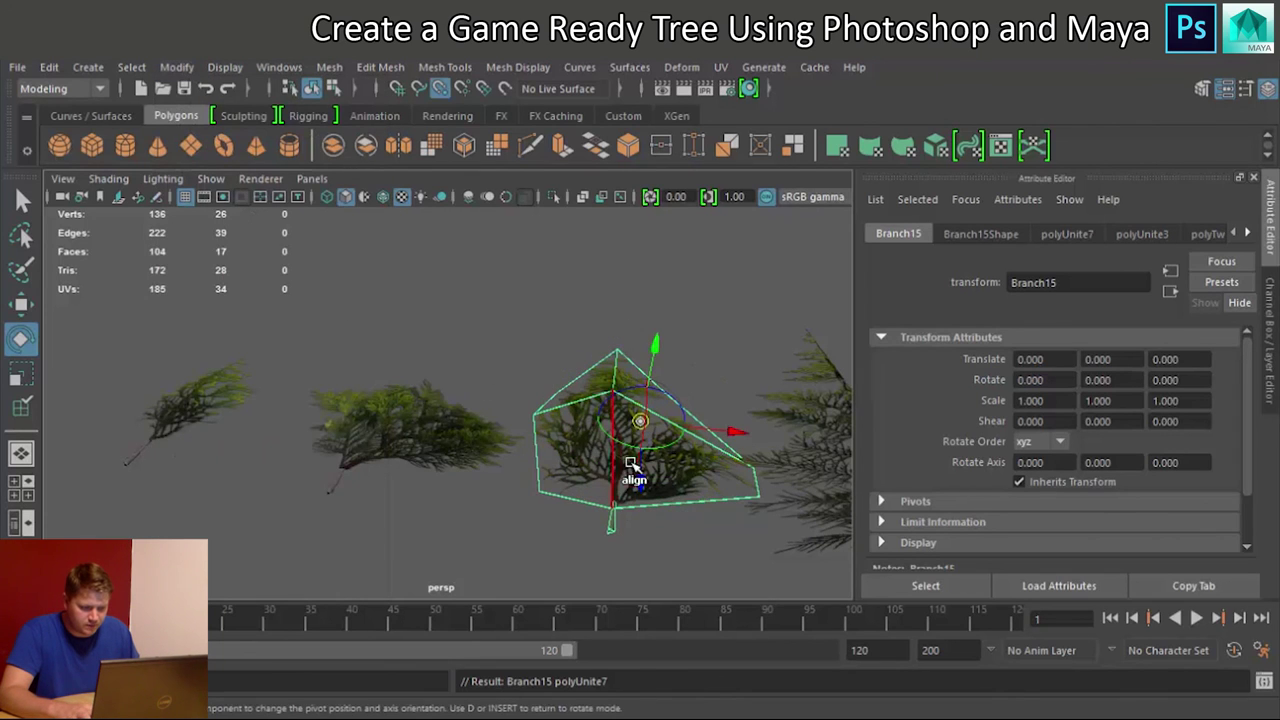
left_click_drag(640, 482, 646, 630)
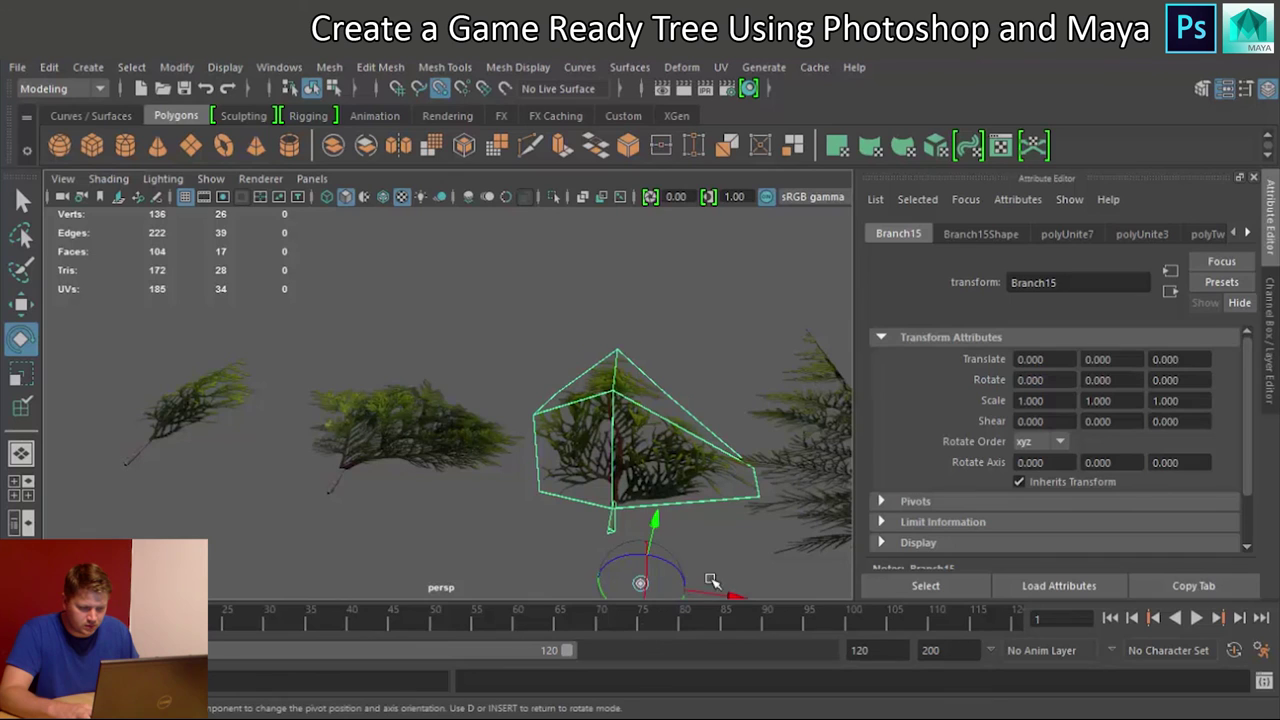
left_click_drag(735, 597, 523, 491)
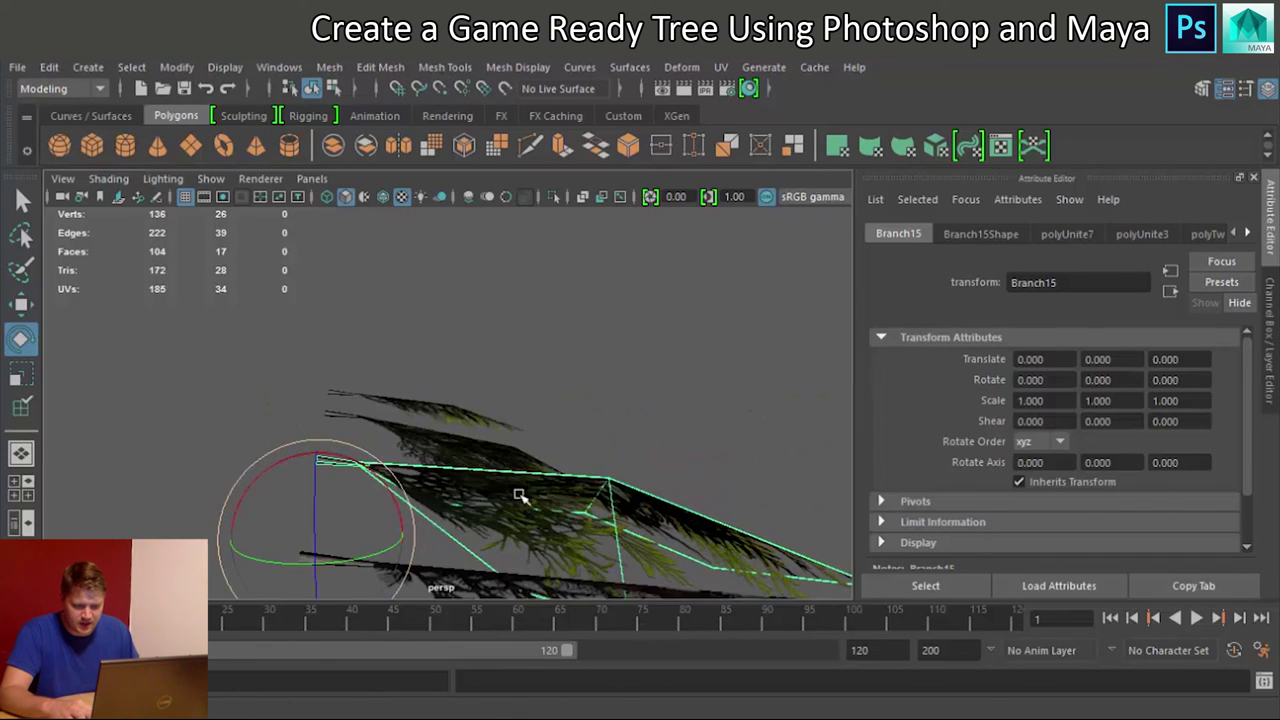
key("d")
left_click_drag(313, 447, 313, 372)
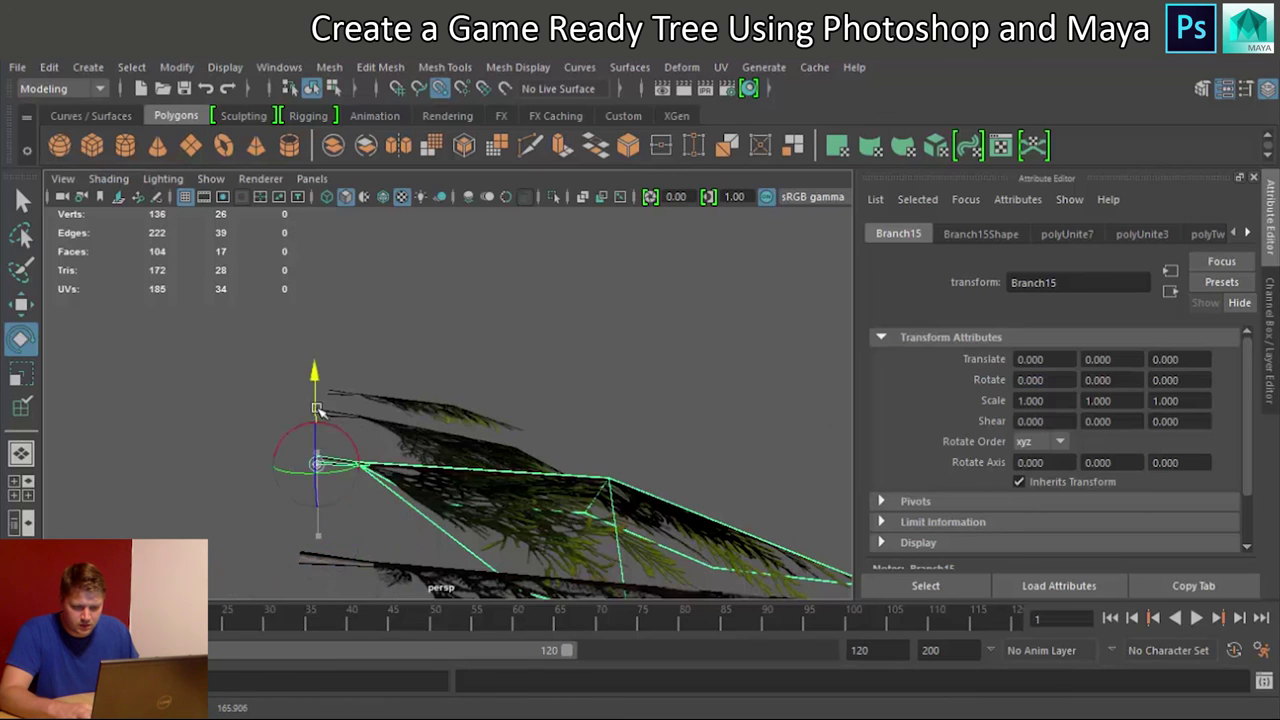
key("d")
left_click_drag(336, 461, 466, 374, "alt")
Step: Combine the largest branch card and its stump into one mesh and center the mesh's pivot
left_click_drag(612, 429, 586, 570)
left_click(333, 67)
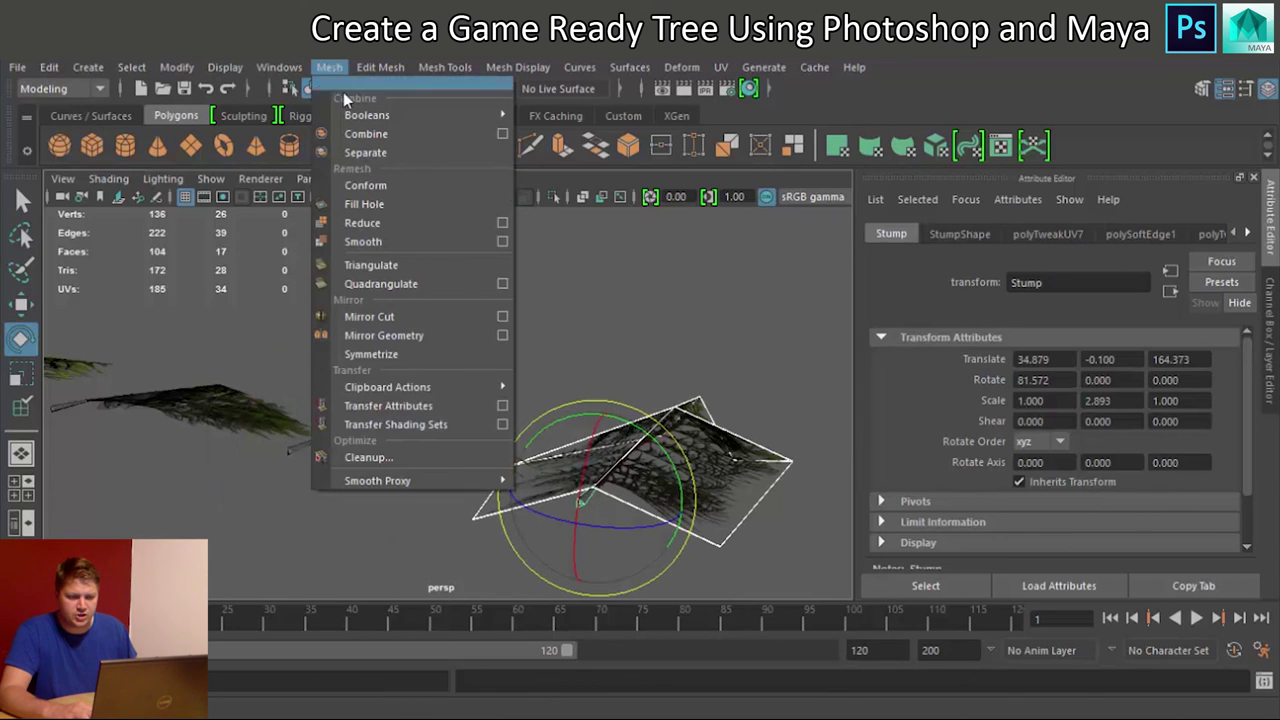
left_click(379, 137)
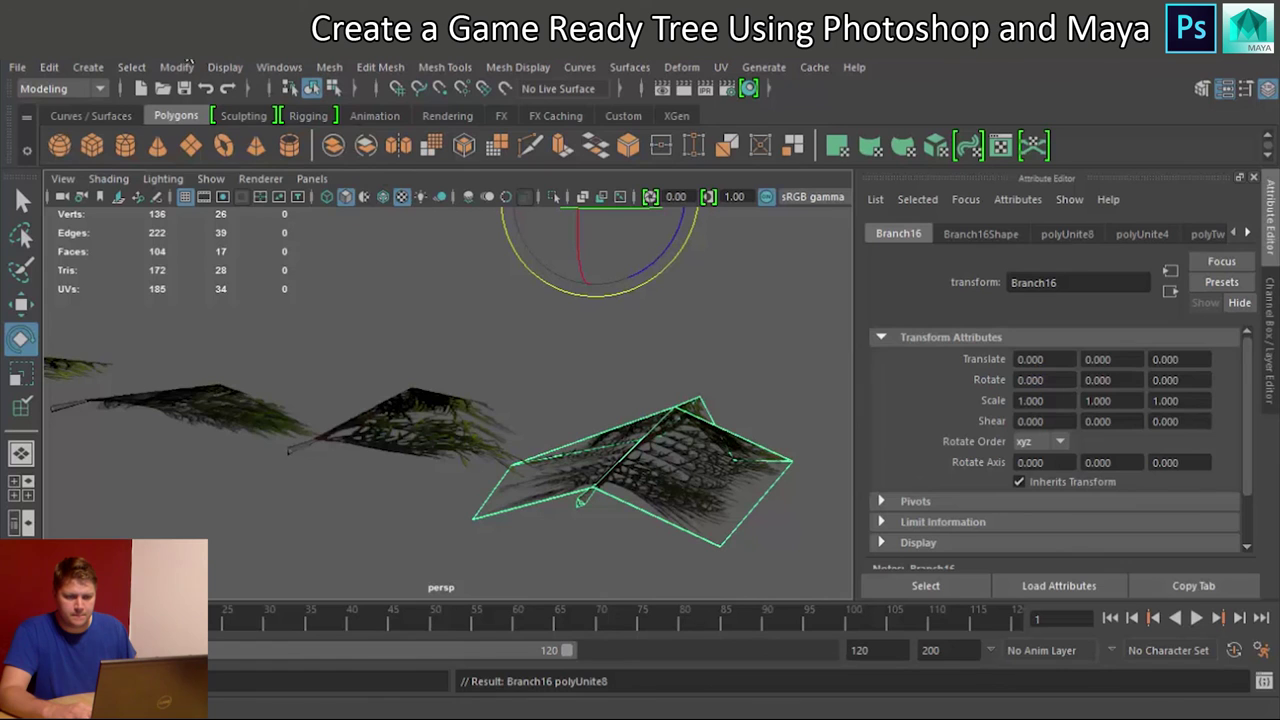
left_click(176, 67)
left_click(239, 180)
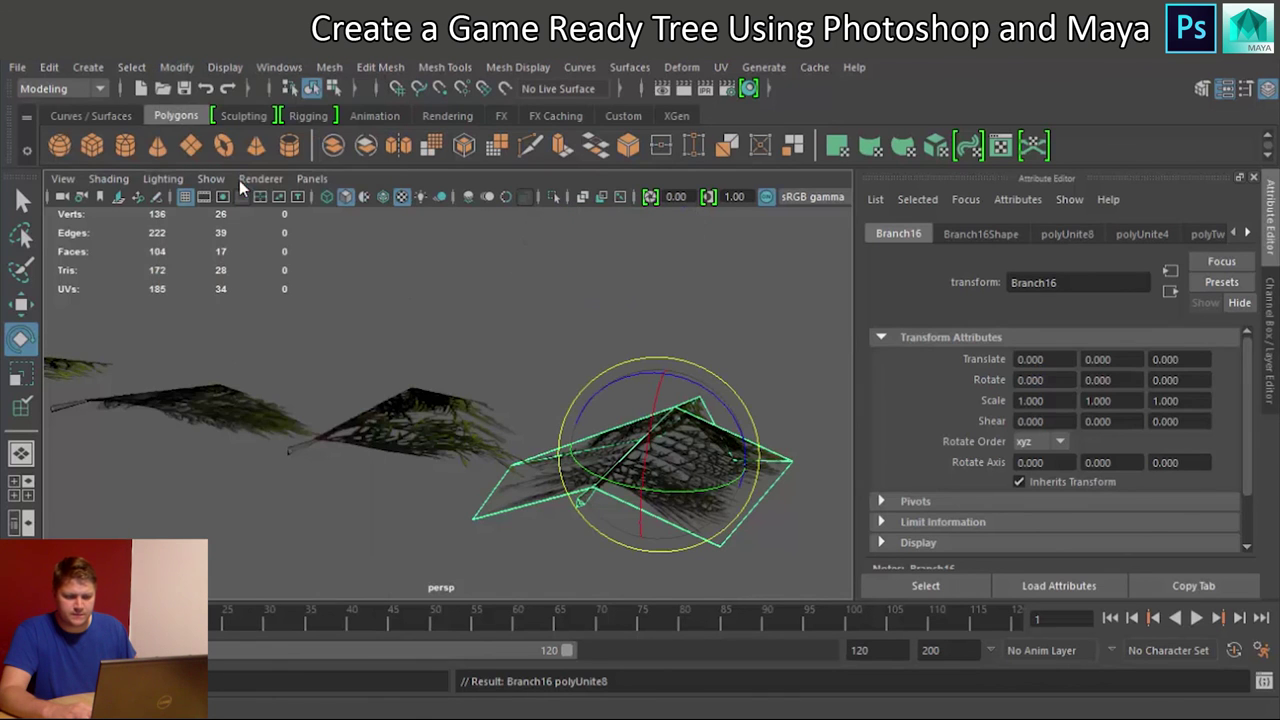
Step: Snap the largest branch's pivot along each axis to the outer end vertex of its stump
left_click_drag(500, 386, 349, 284, "alt")
key("d")
key("v")
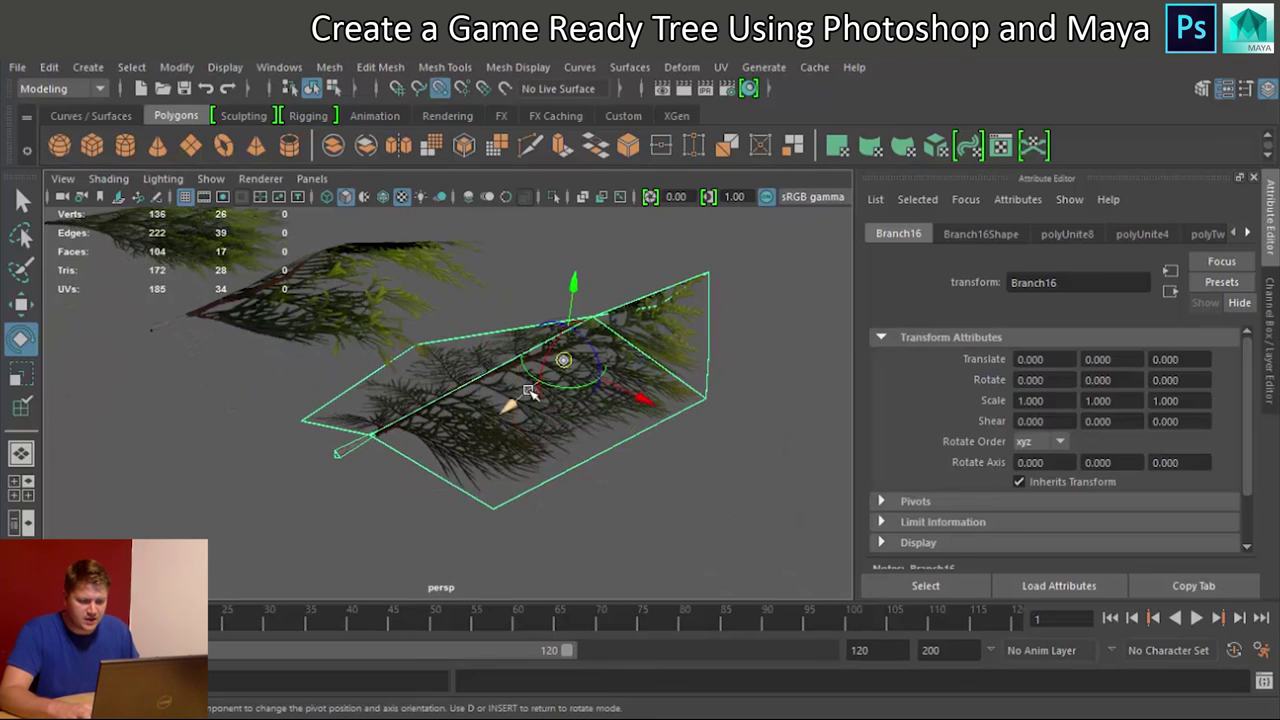
left_click_drag(530, 390, 322, 453)
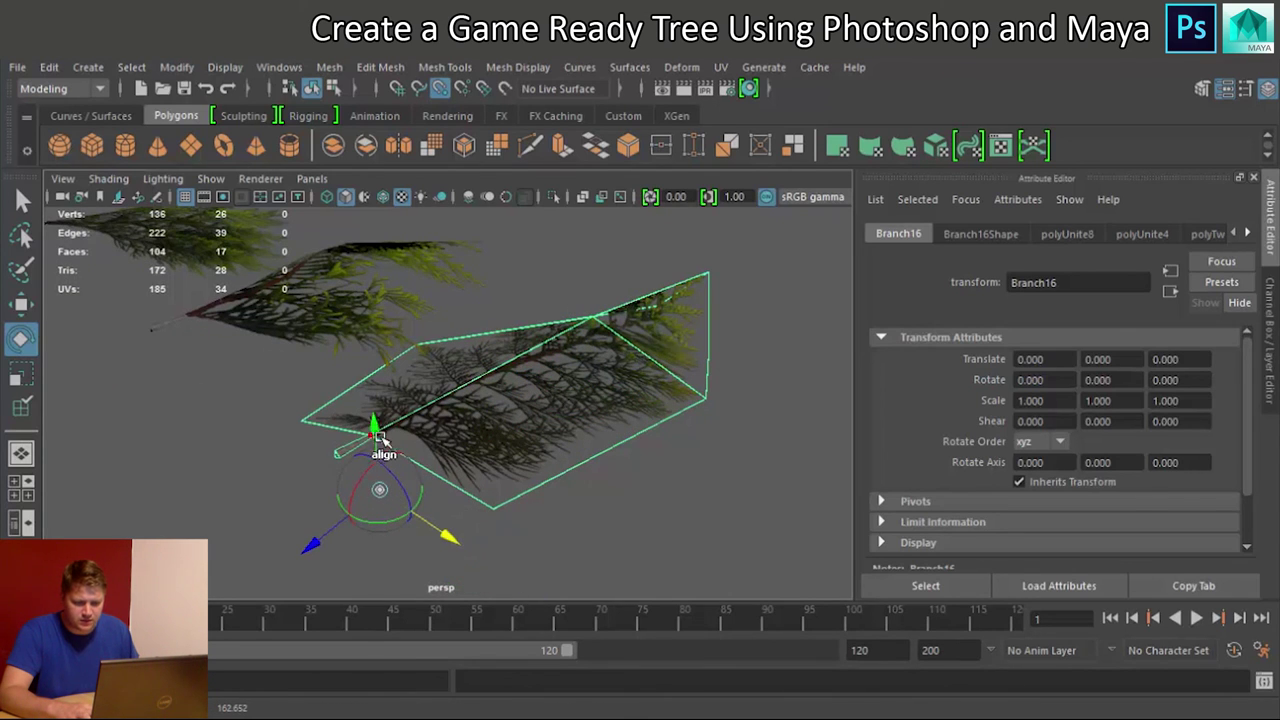
left_click(373, 432)
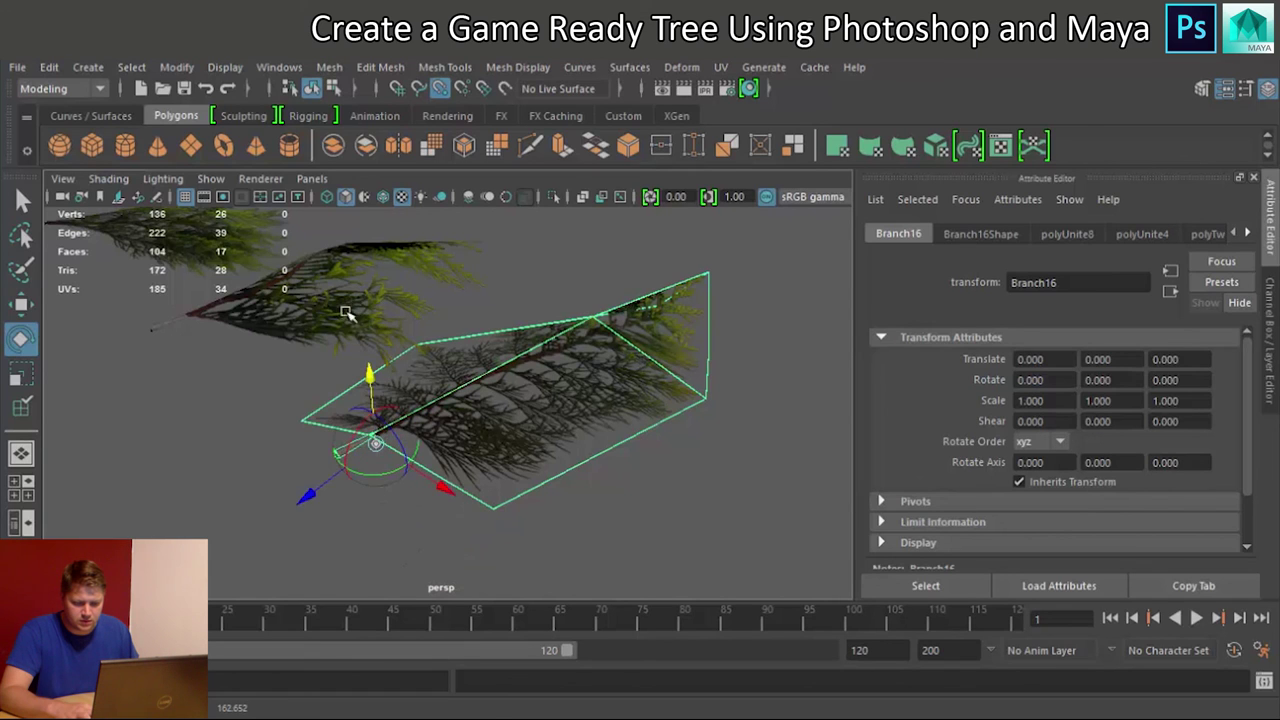
key("d")
left_click_drag(474, 491, 385, 464, "alt")
key("d")
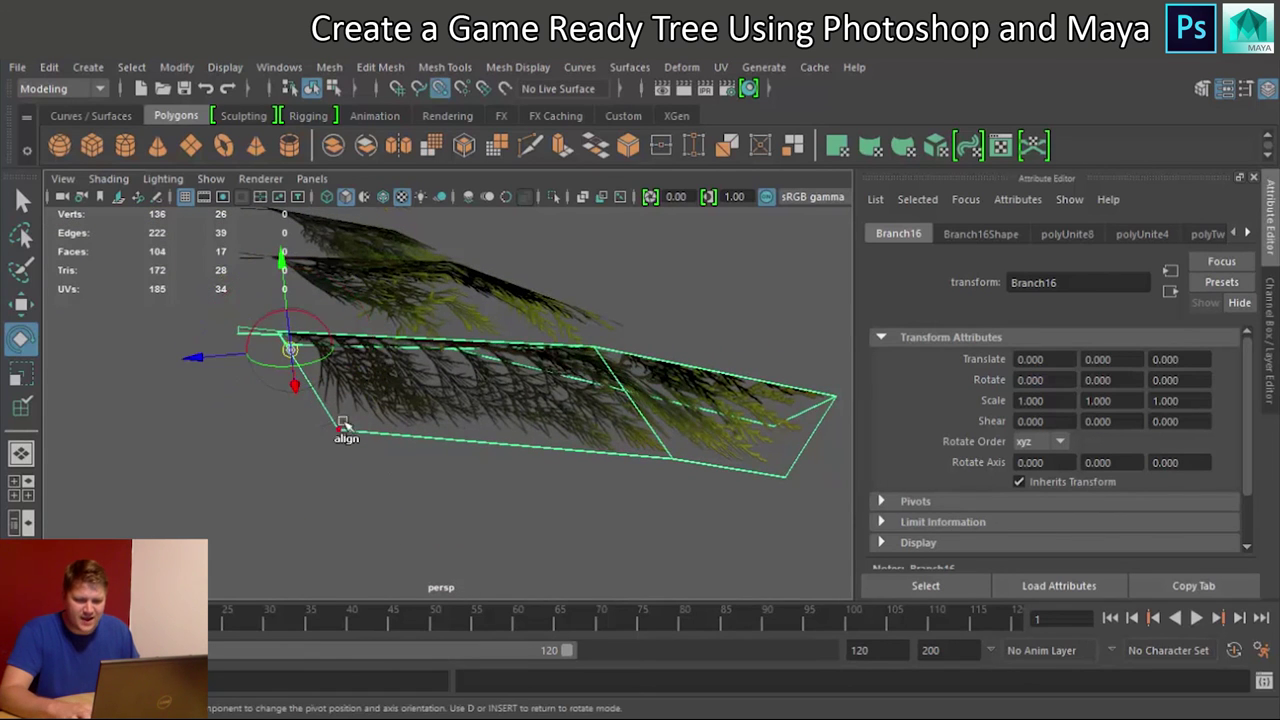
left_click_drag(195, 356, 140, 360)
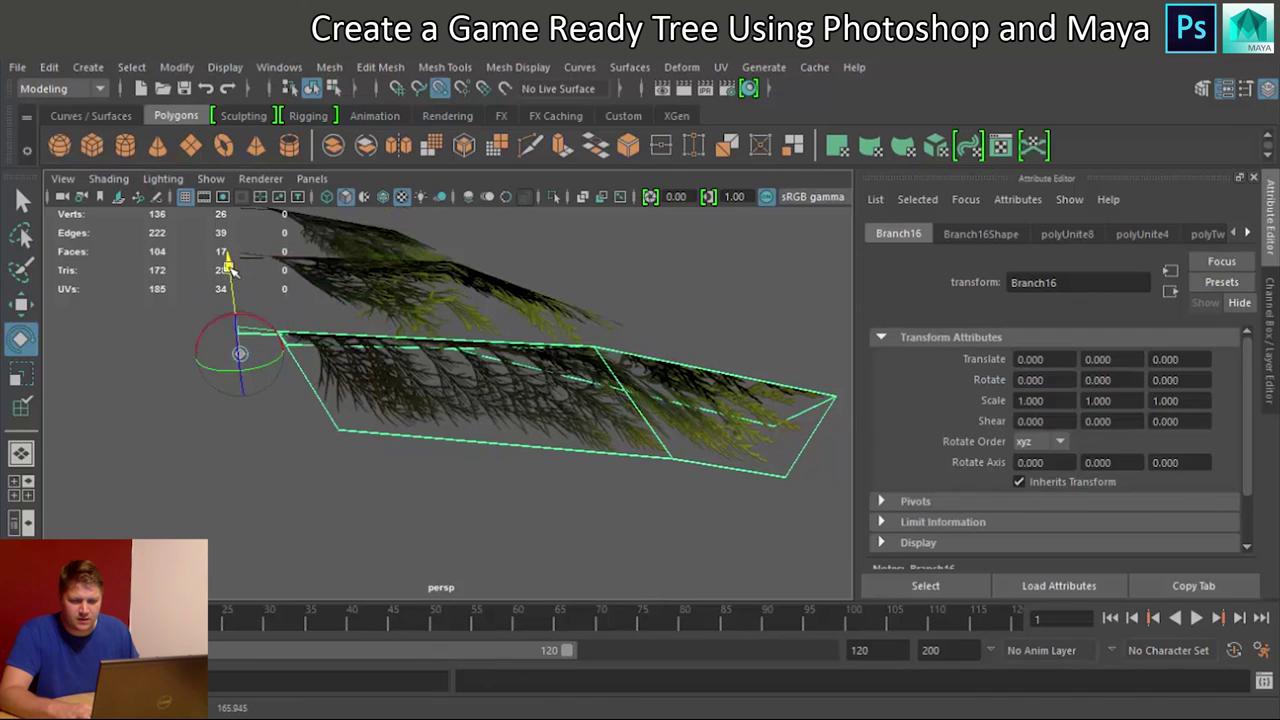
left_click_drag(229, 262, 226, 230)
key("d")
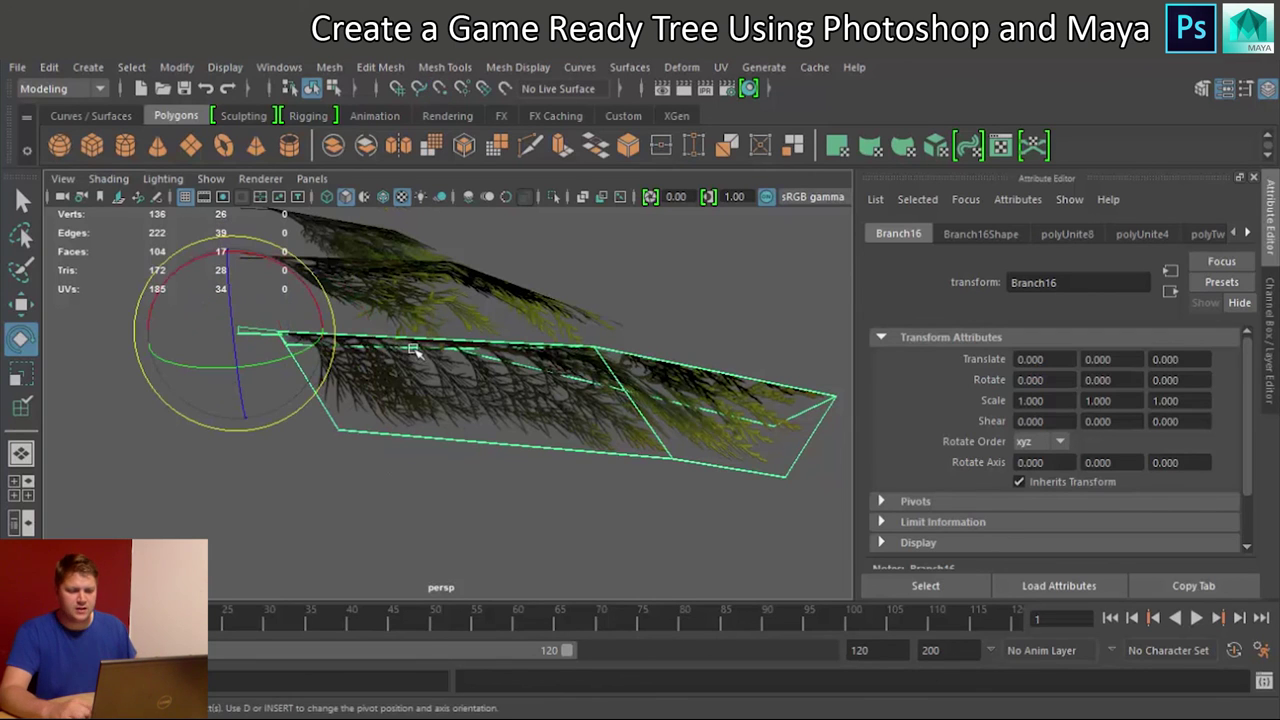
Step: Select the combined branches one after another to check the pivot position of each
scroll(518, 350, "down", 4)
left_click_drag(518, 350, 334, 376, "alt")
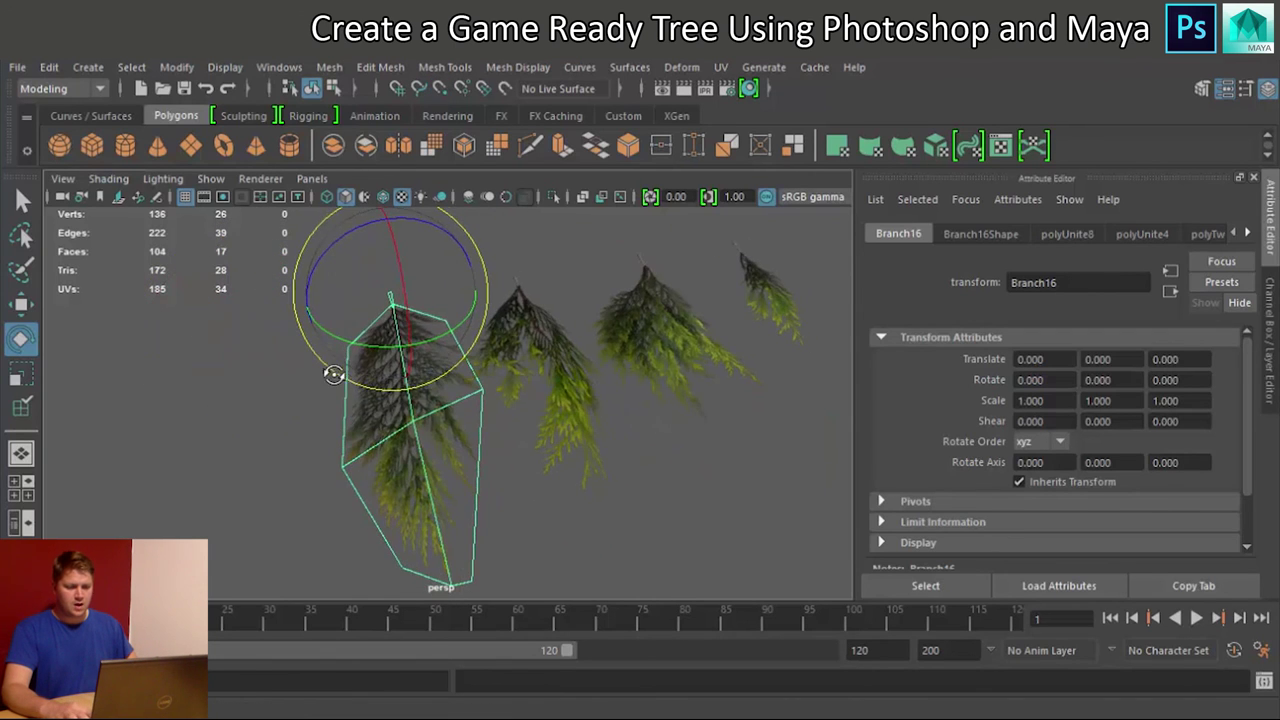
left_click(520, 361)
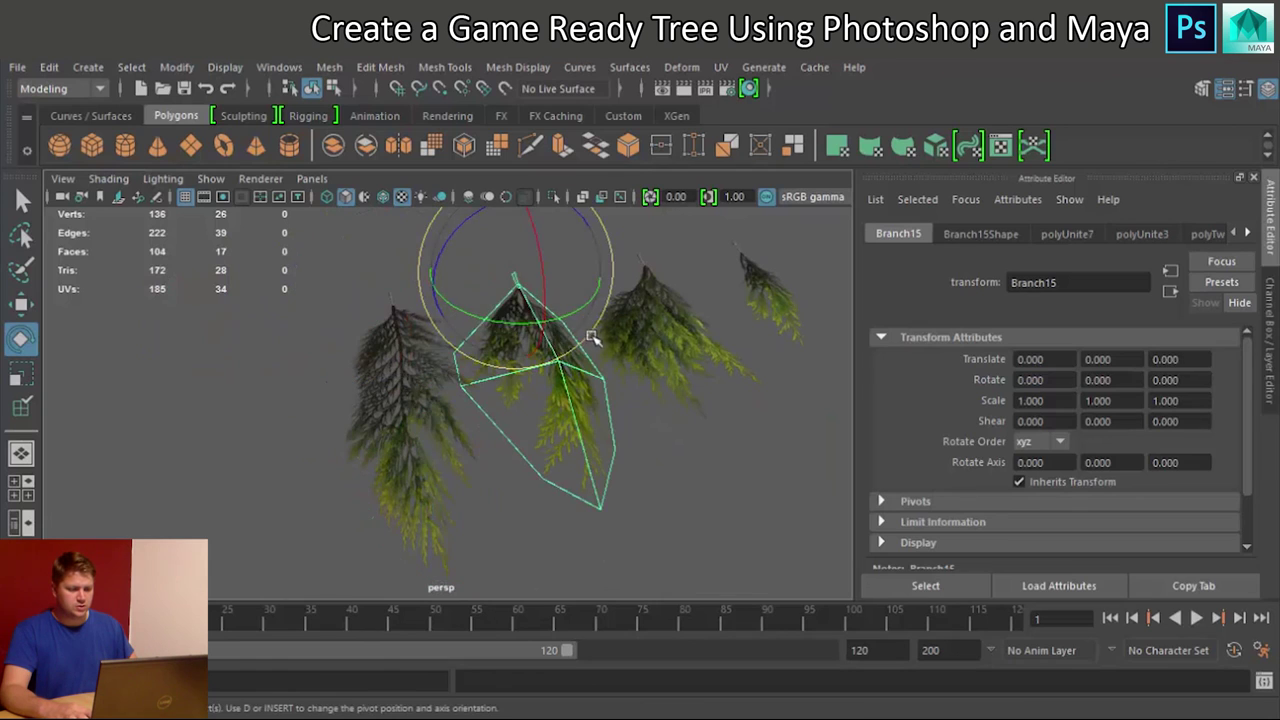
left_click(673, 318)
left_click(784, 283)
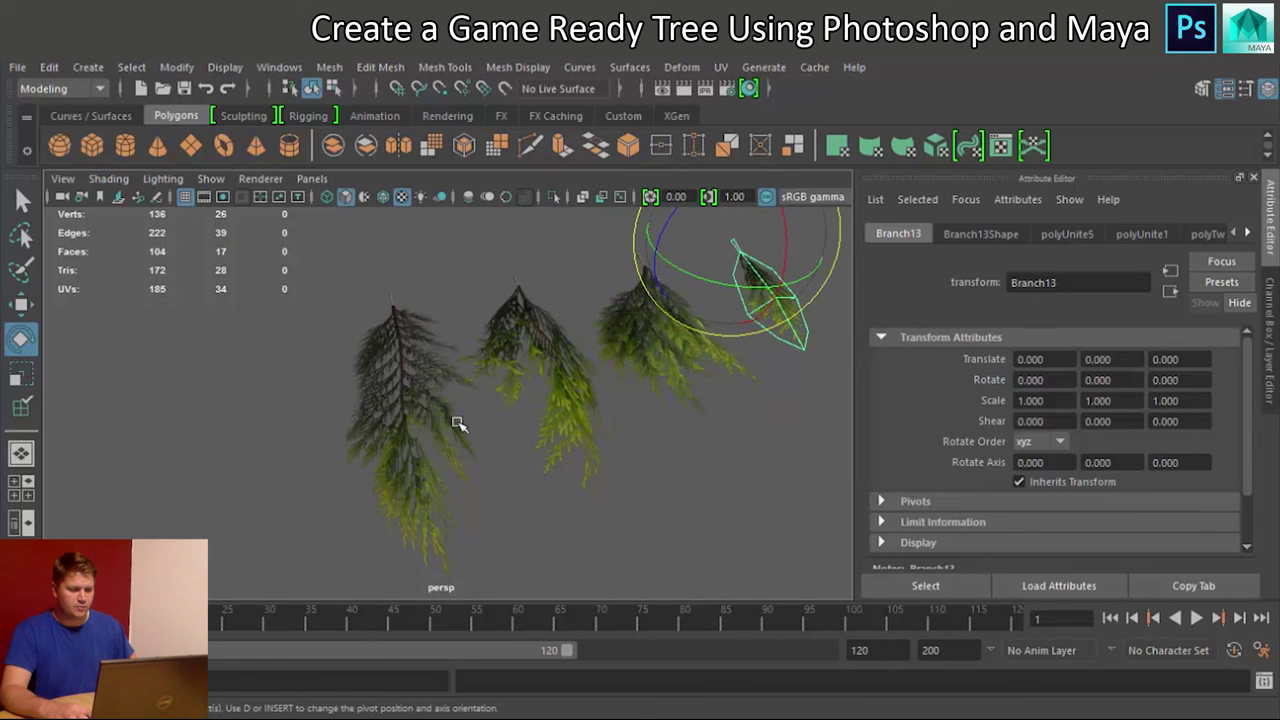
left_click_drag(592, 390, 520, 385, "alt")
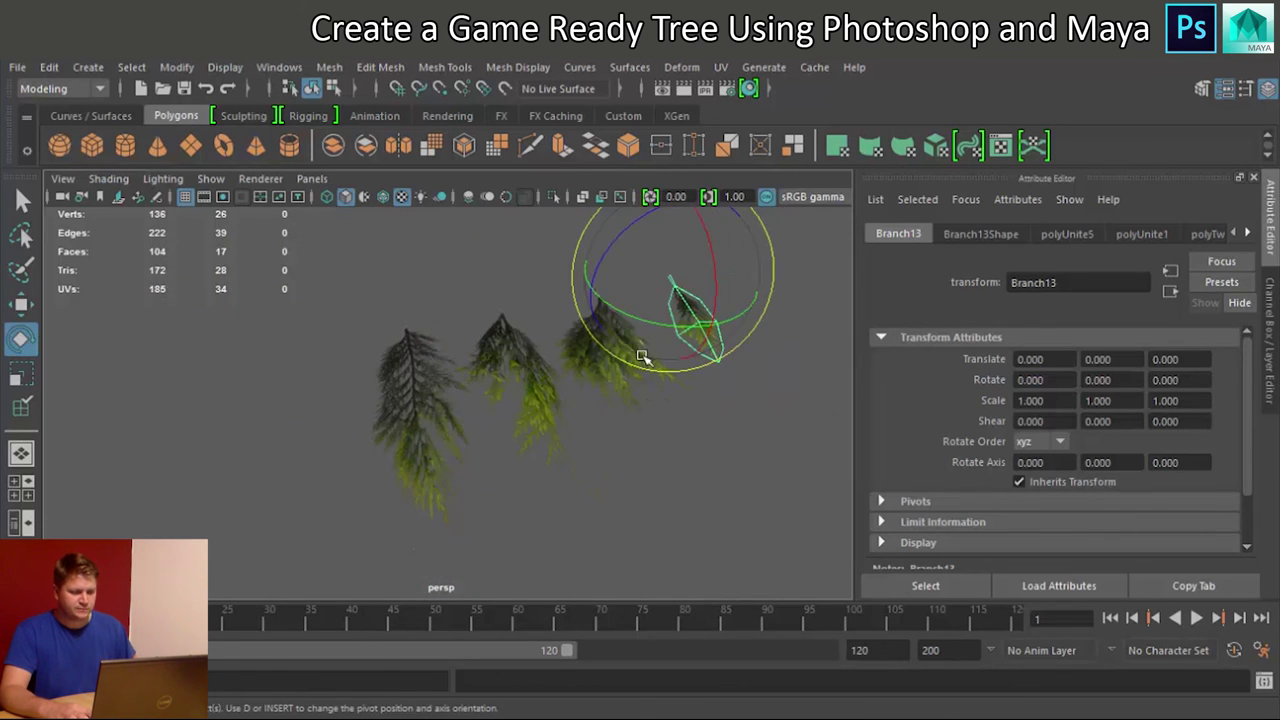
left_click(423, 366)
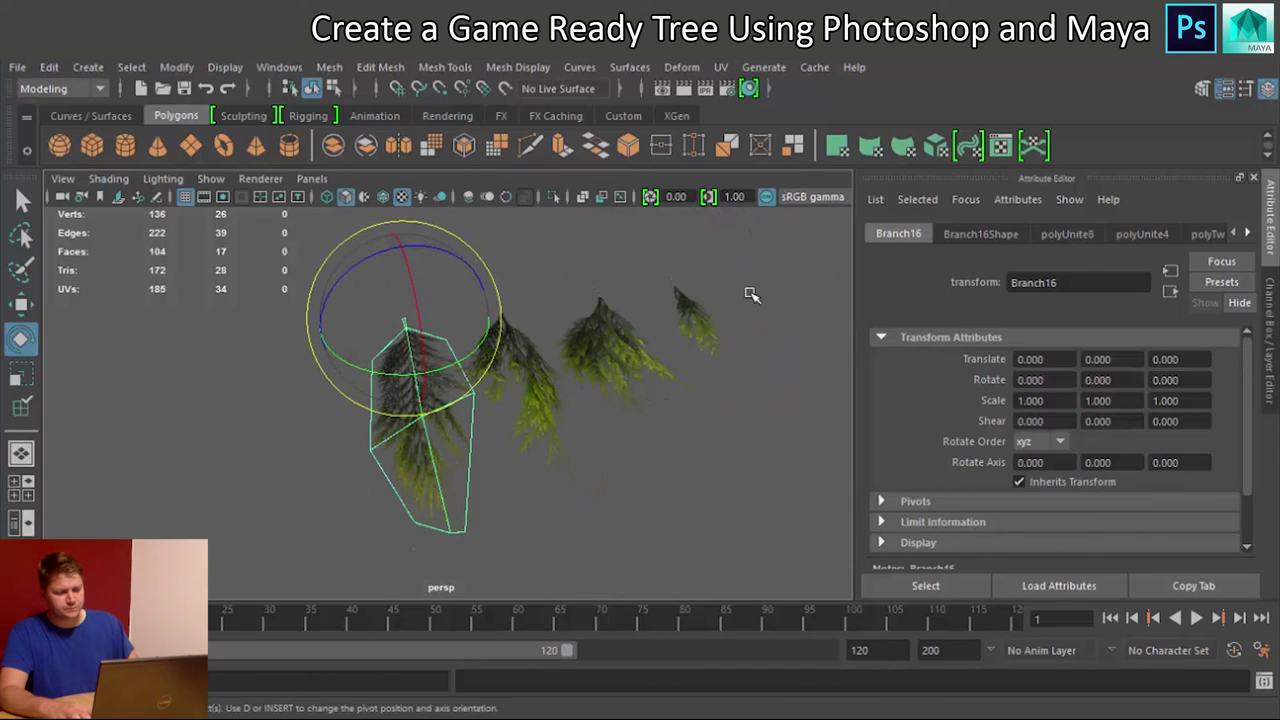
Step: Delete the construction history of all four combined branches
left_click_drag(749, 294, 370, 448)
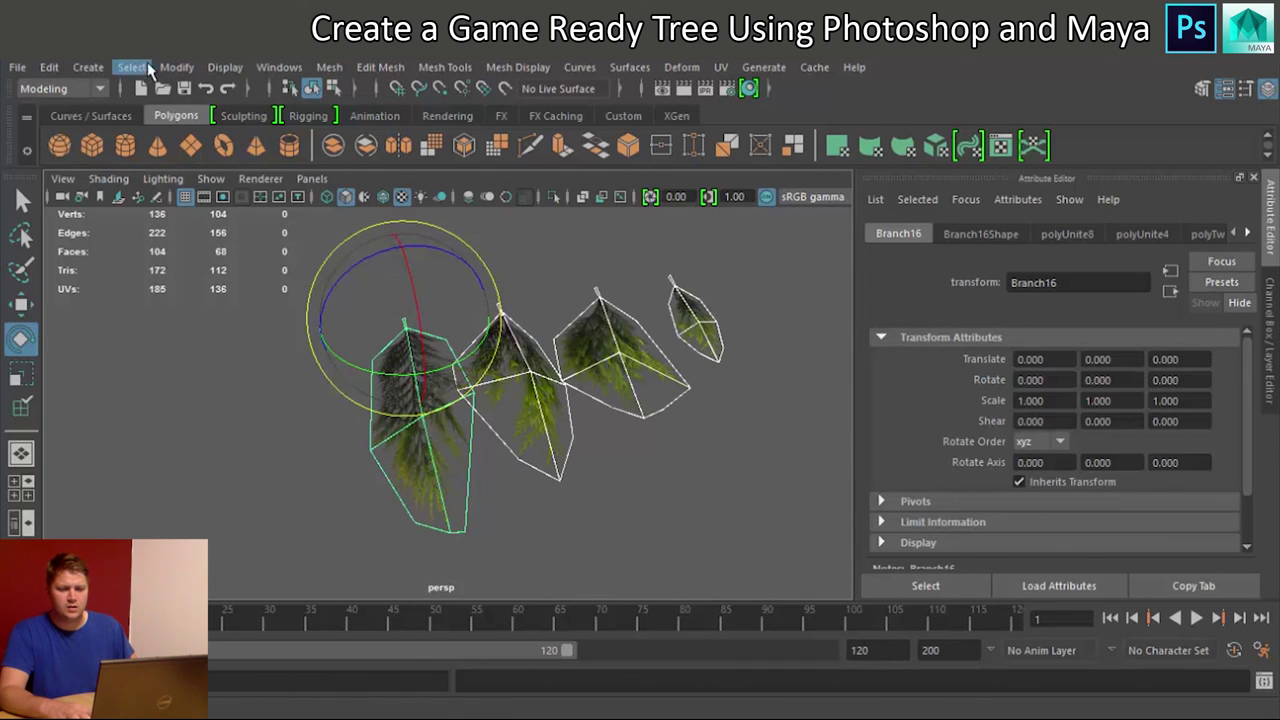
left_click(175, 67)
left_click(217, 185)
left_click(49, 67)
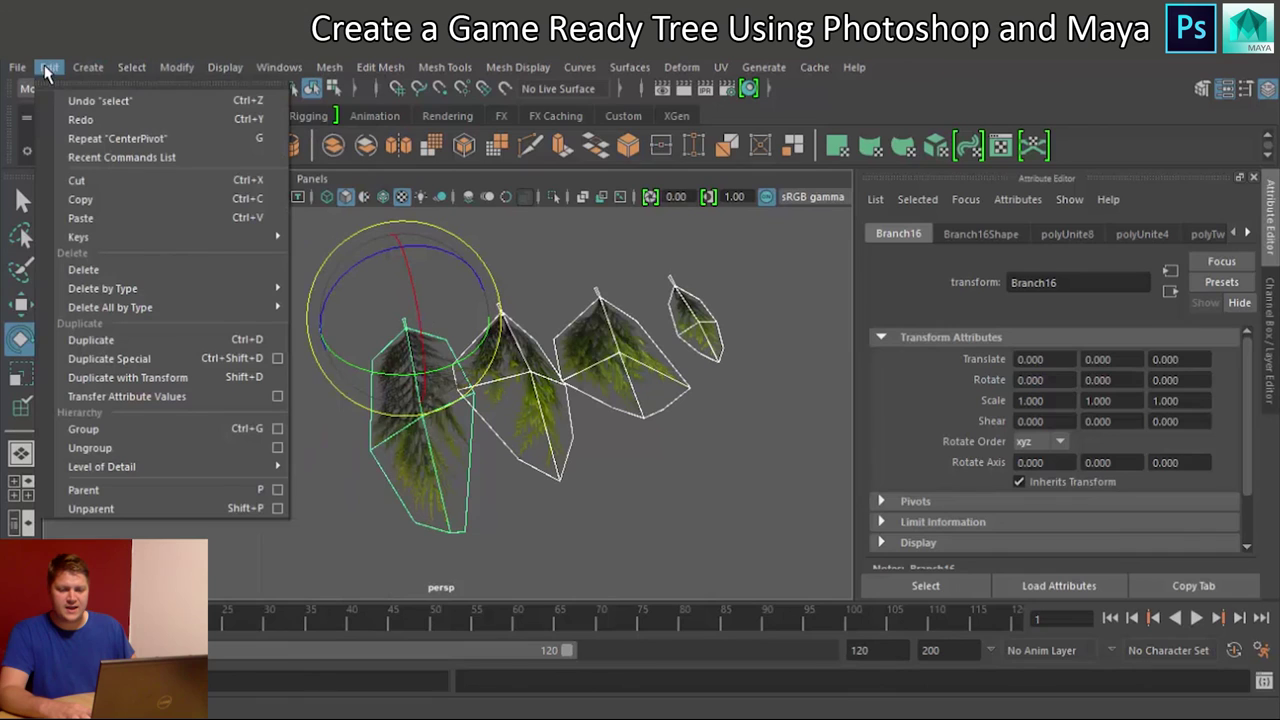
mouse_move(122, 287)
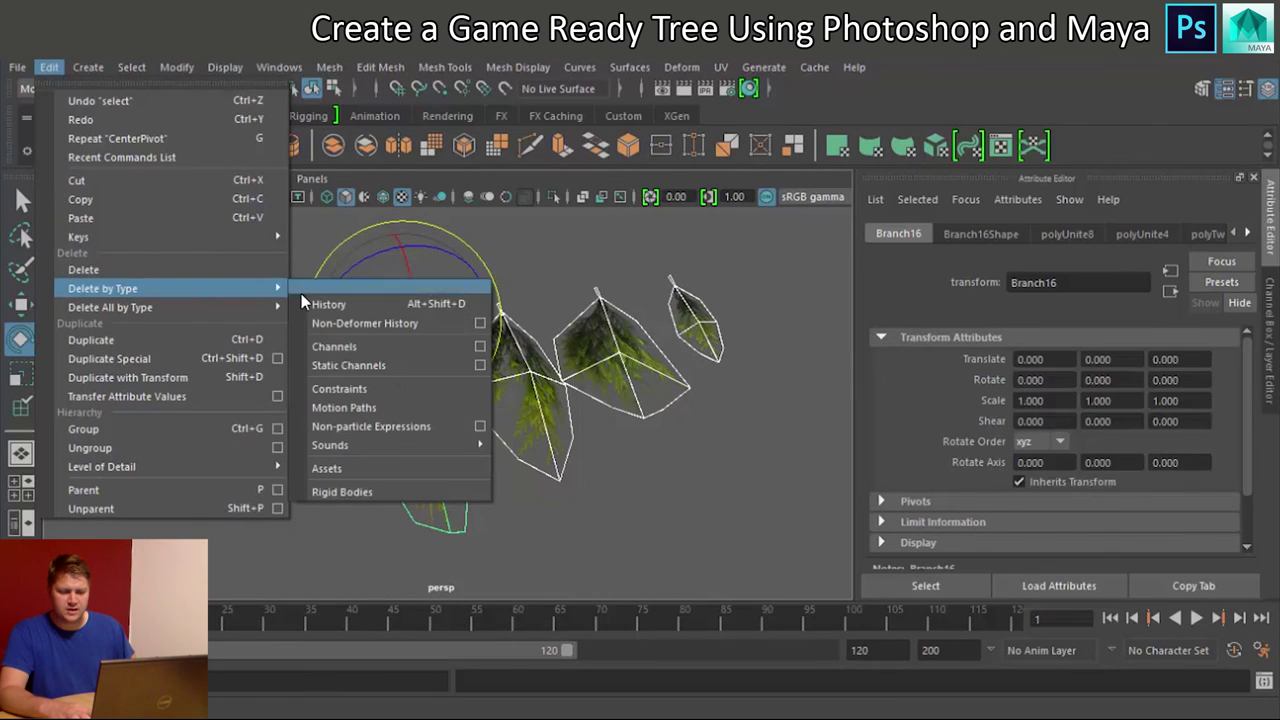
left_click(328, 303)
Step: Rename the smallest combined branch as Branch1
left_click(512, 395)
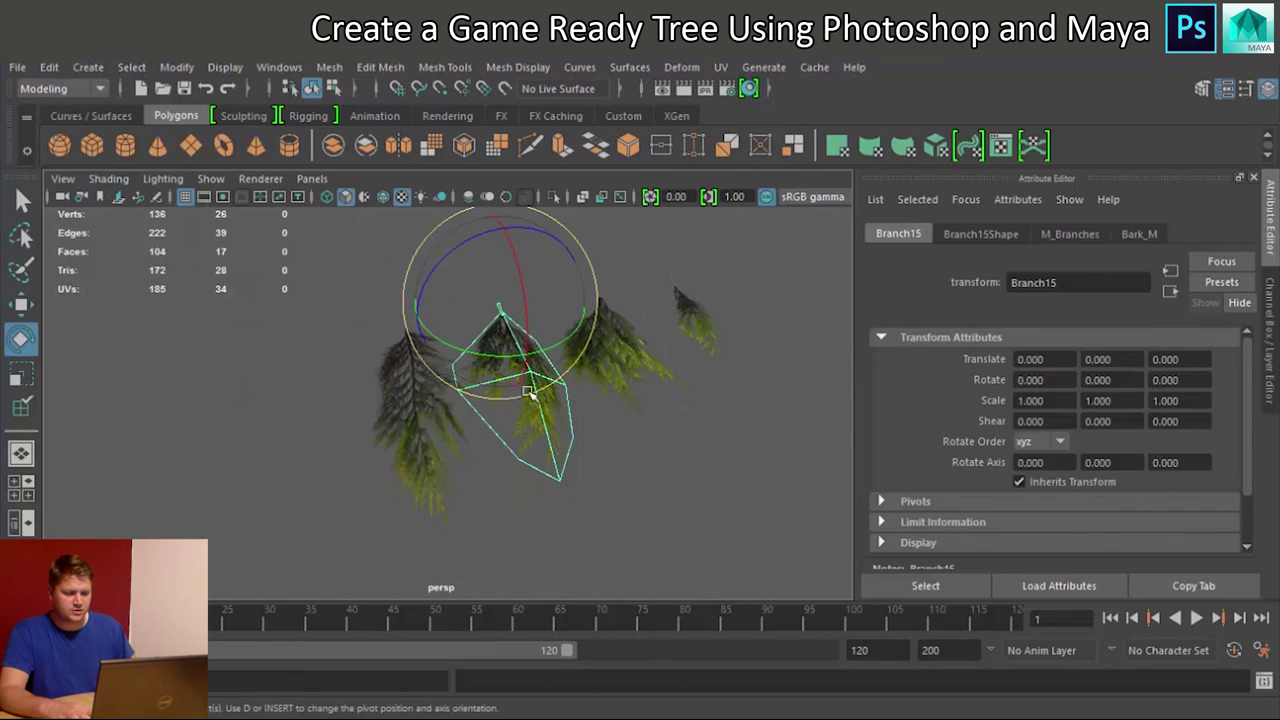
left_click(668, 356)
left_click(705, 335)
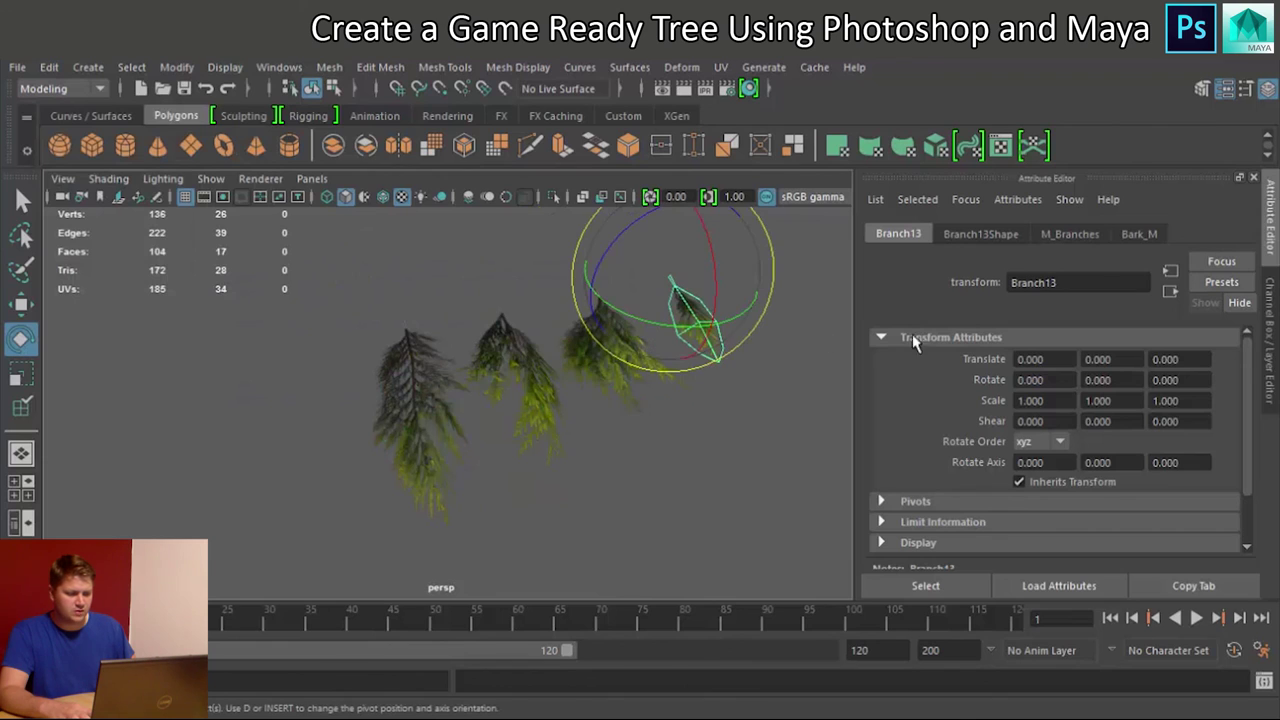
key("Return")
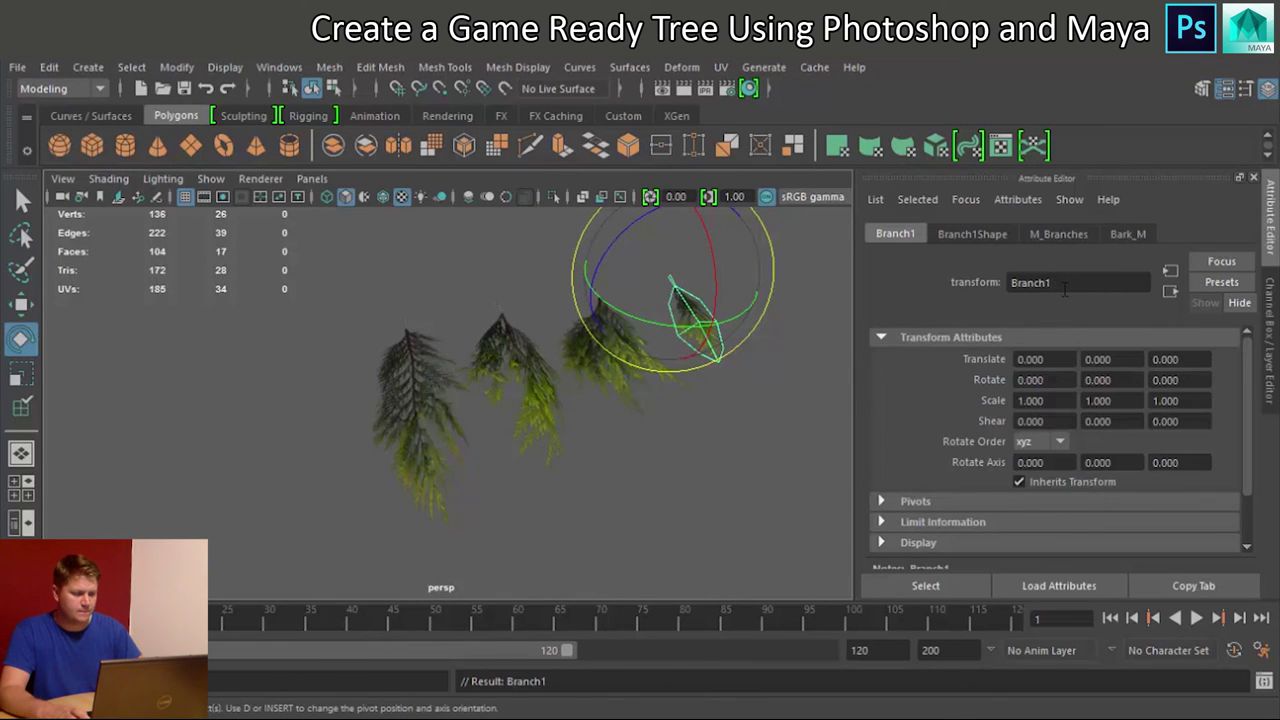
Step: Rename the combined branch beside Branch1 as Branch2 and the following one in the row as Branch3
left_click(597, 357)
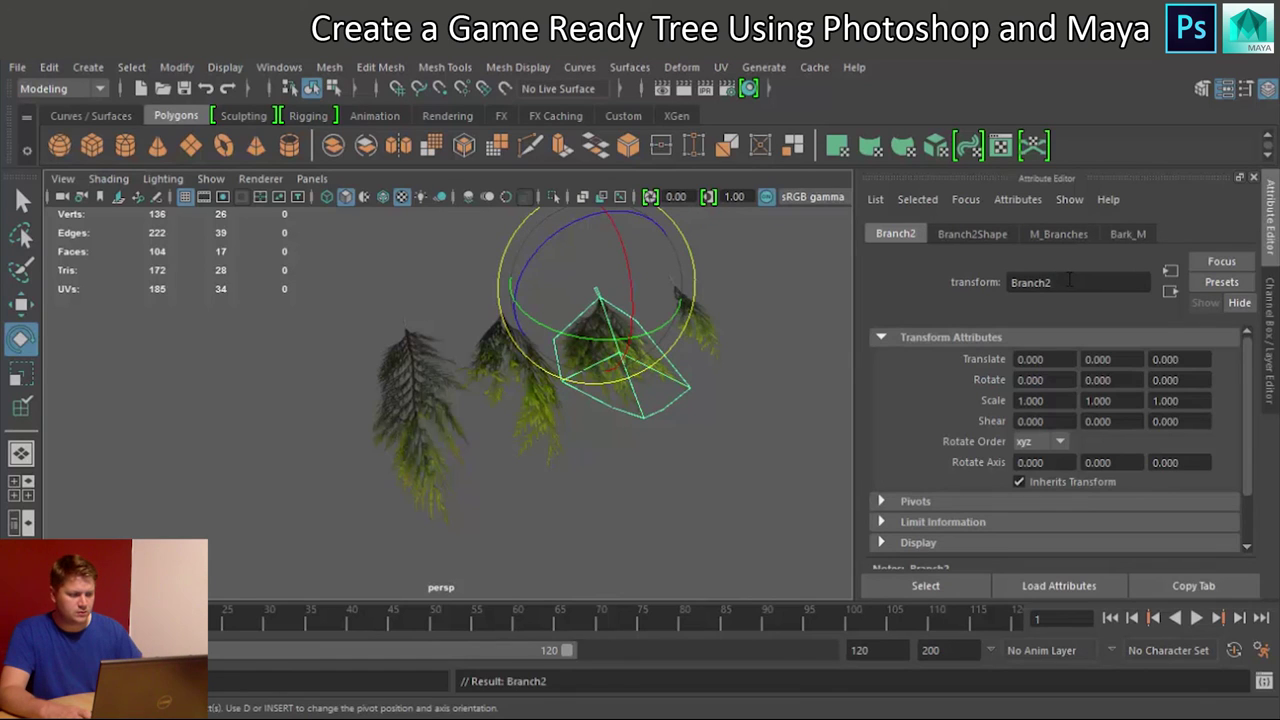
left_click(538, 402)
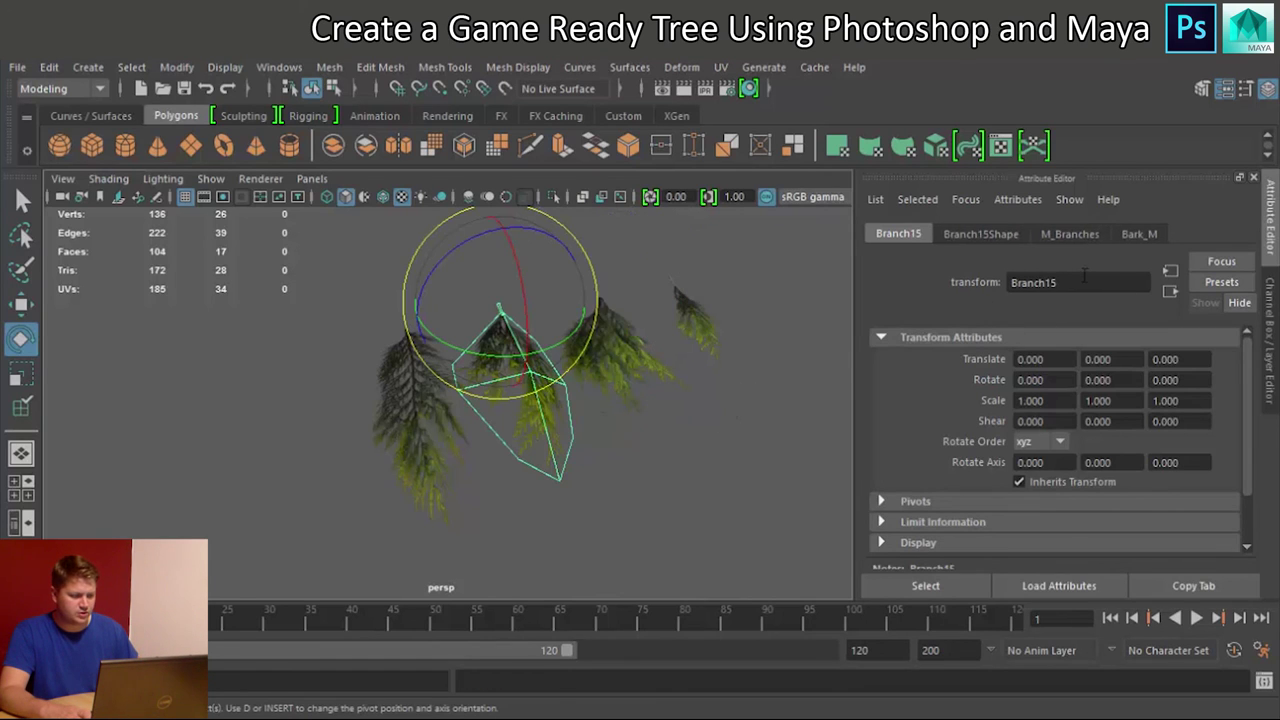
key("BackSpace")
key("BackSpace")
type("3")
key("Return")
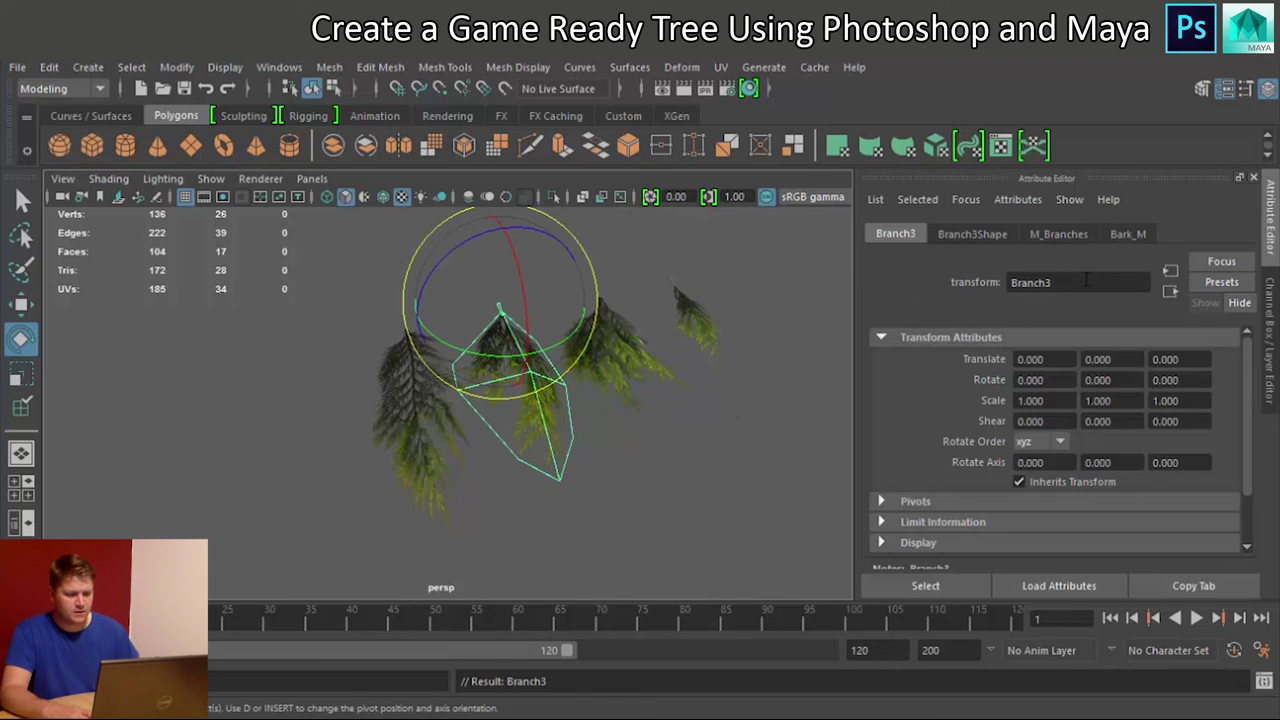
Step: Rename the largest combined branch, at the far end of the row, as Branch4
left_click(432, 424)
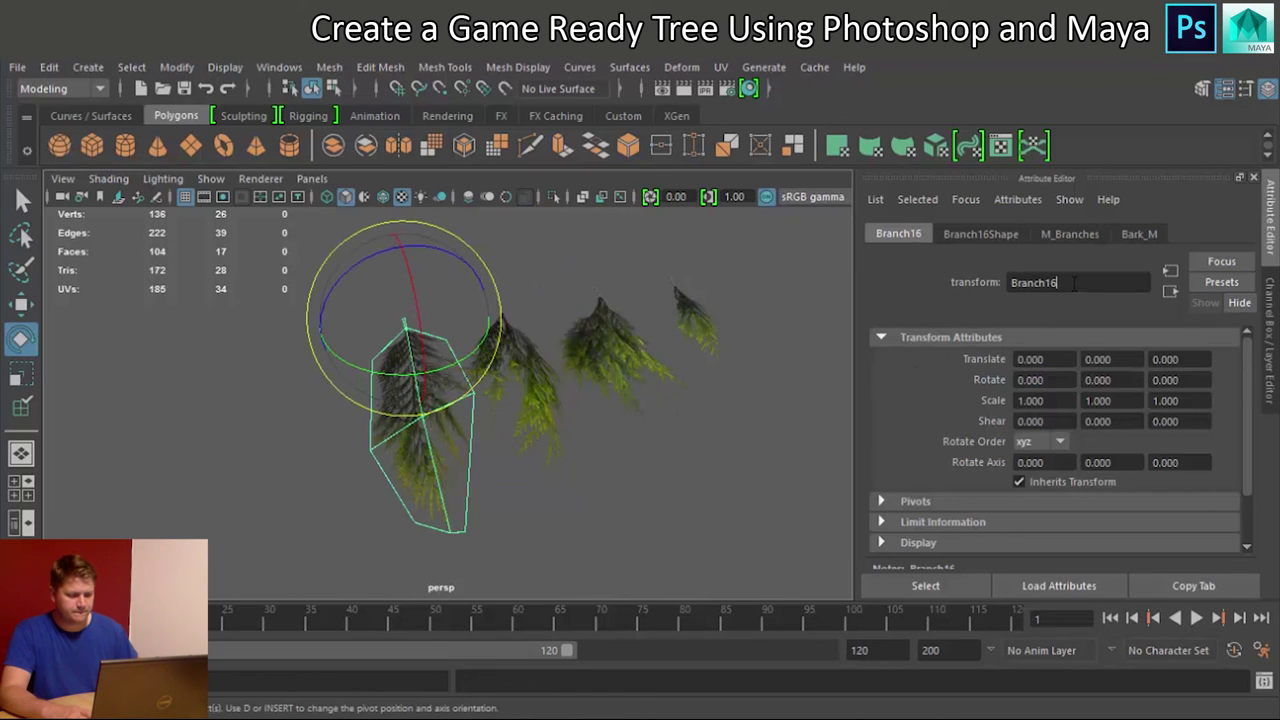
key("BackSpace")
key("BackSpace")
type("4")
key("Return")
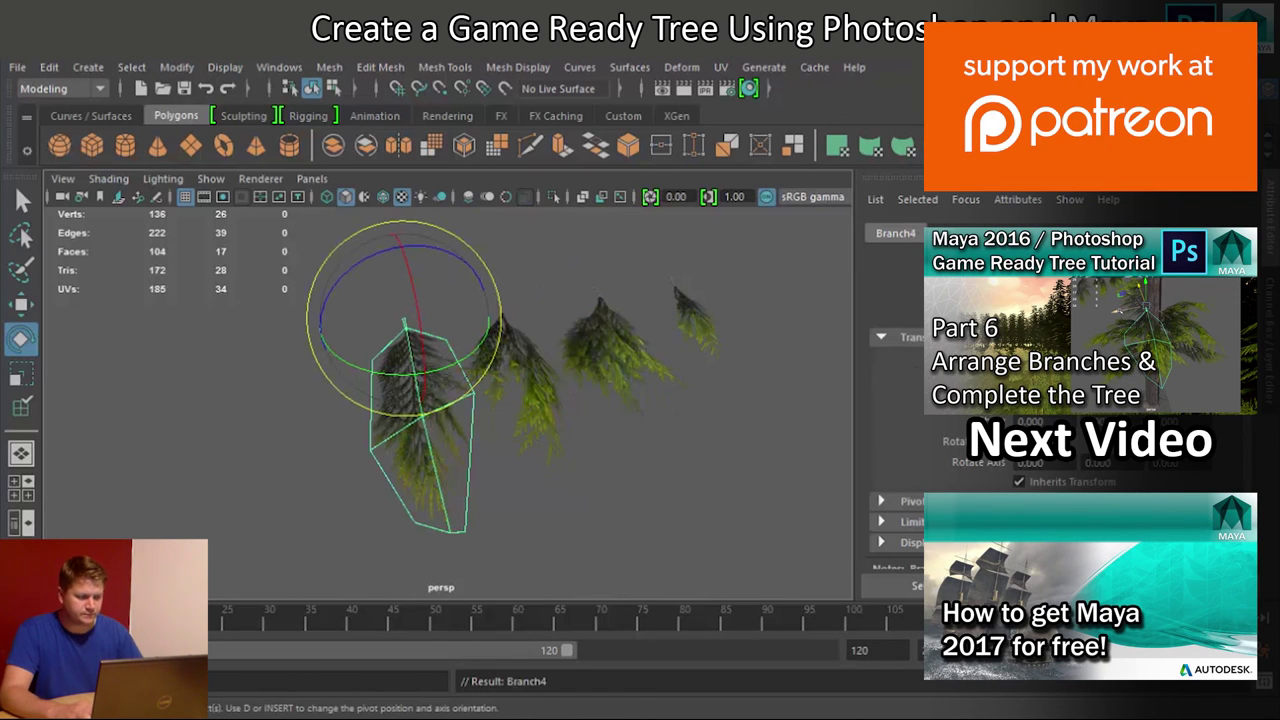
left_click_drag(497, 373, 502, 435, "alt")
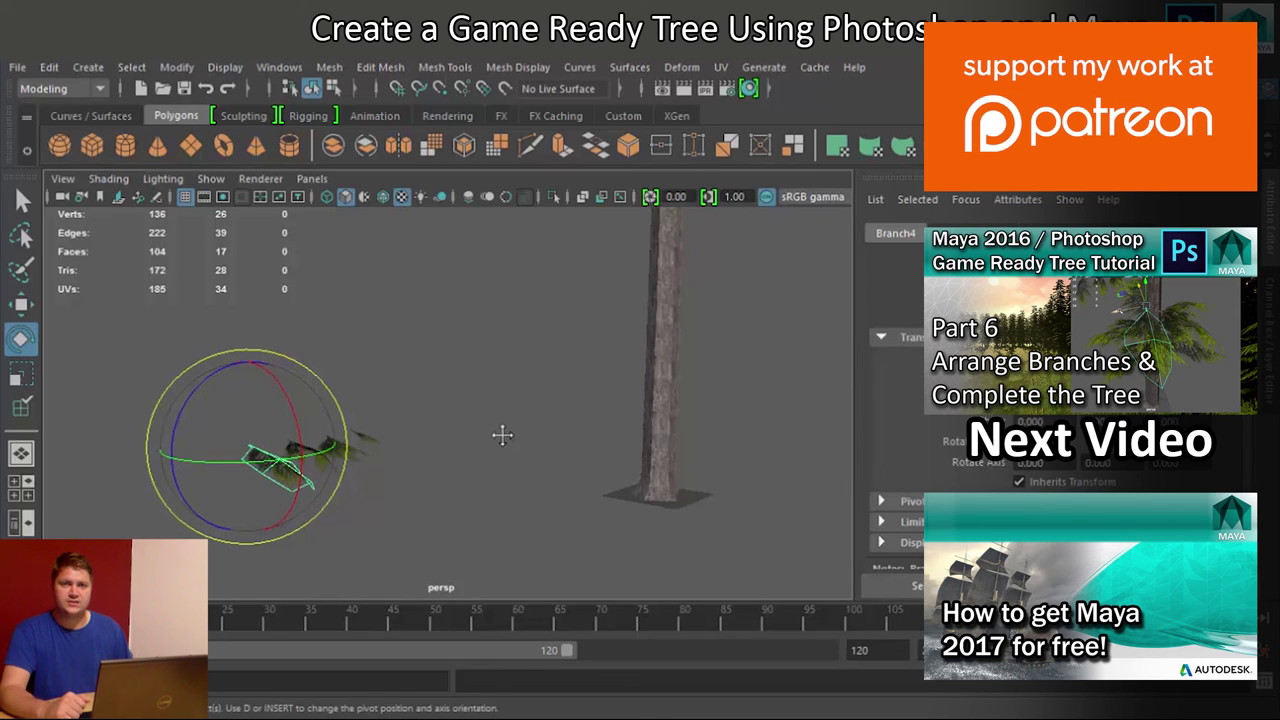